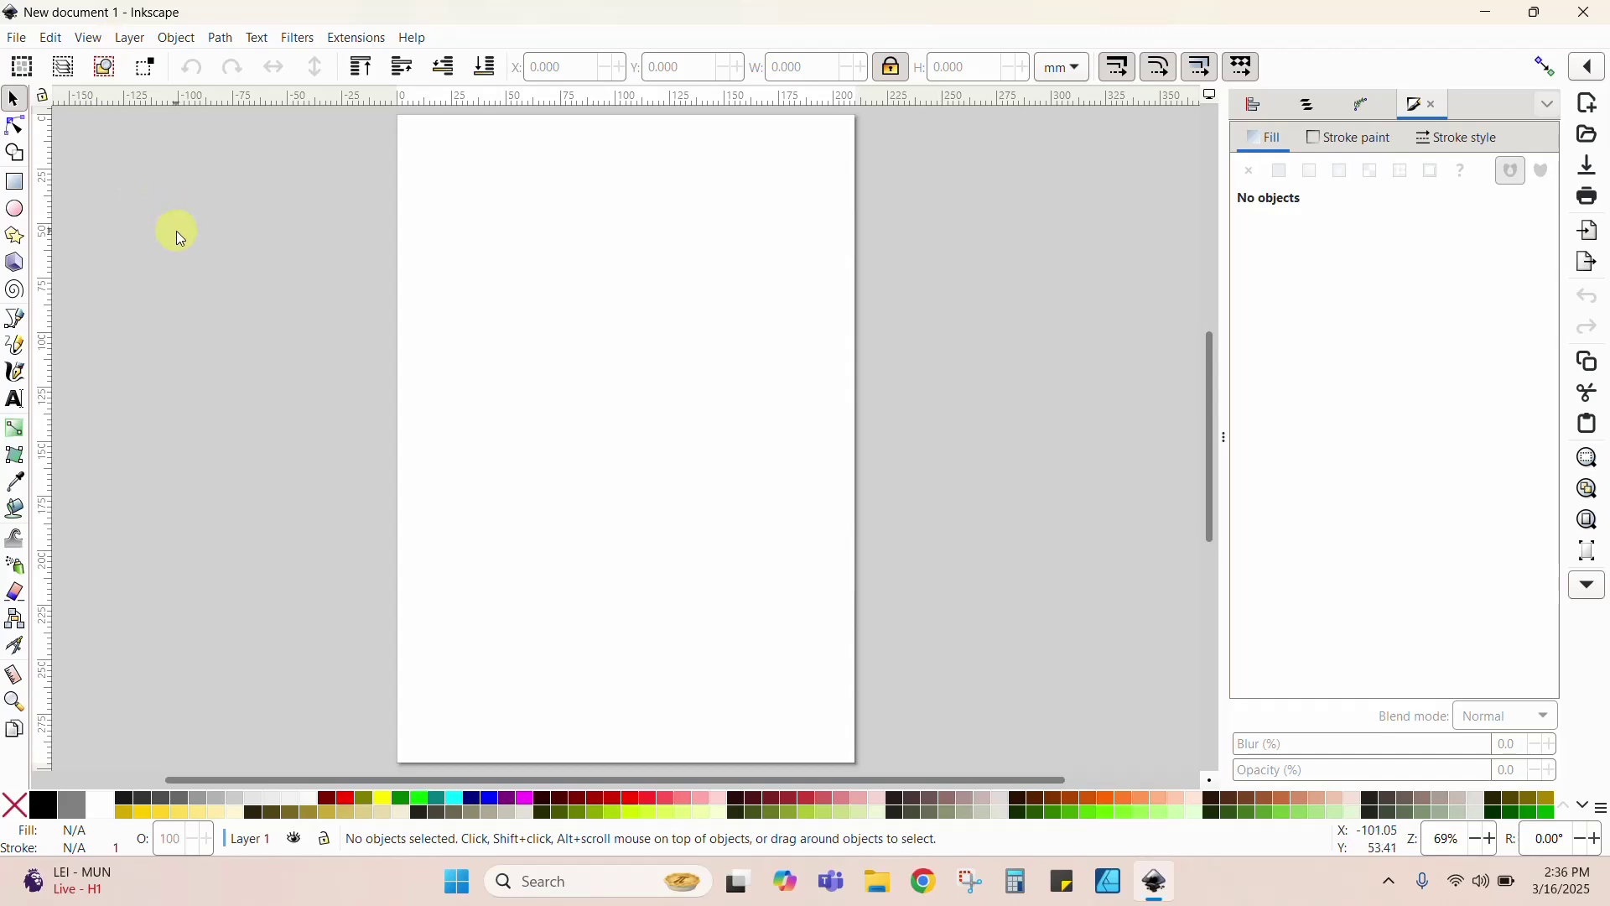
Step: In Document Properties, switch the page units to px and enter 3000 for width and height
left_click(16, 39)
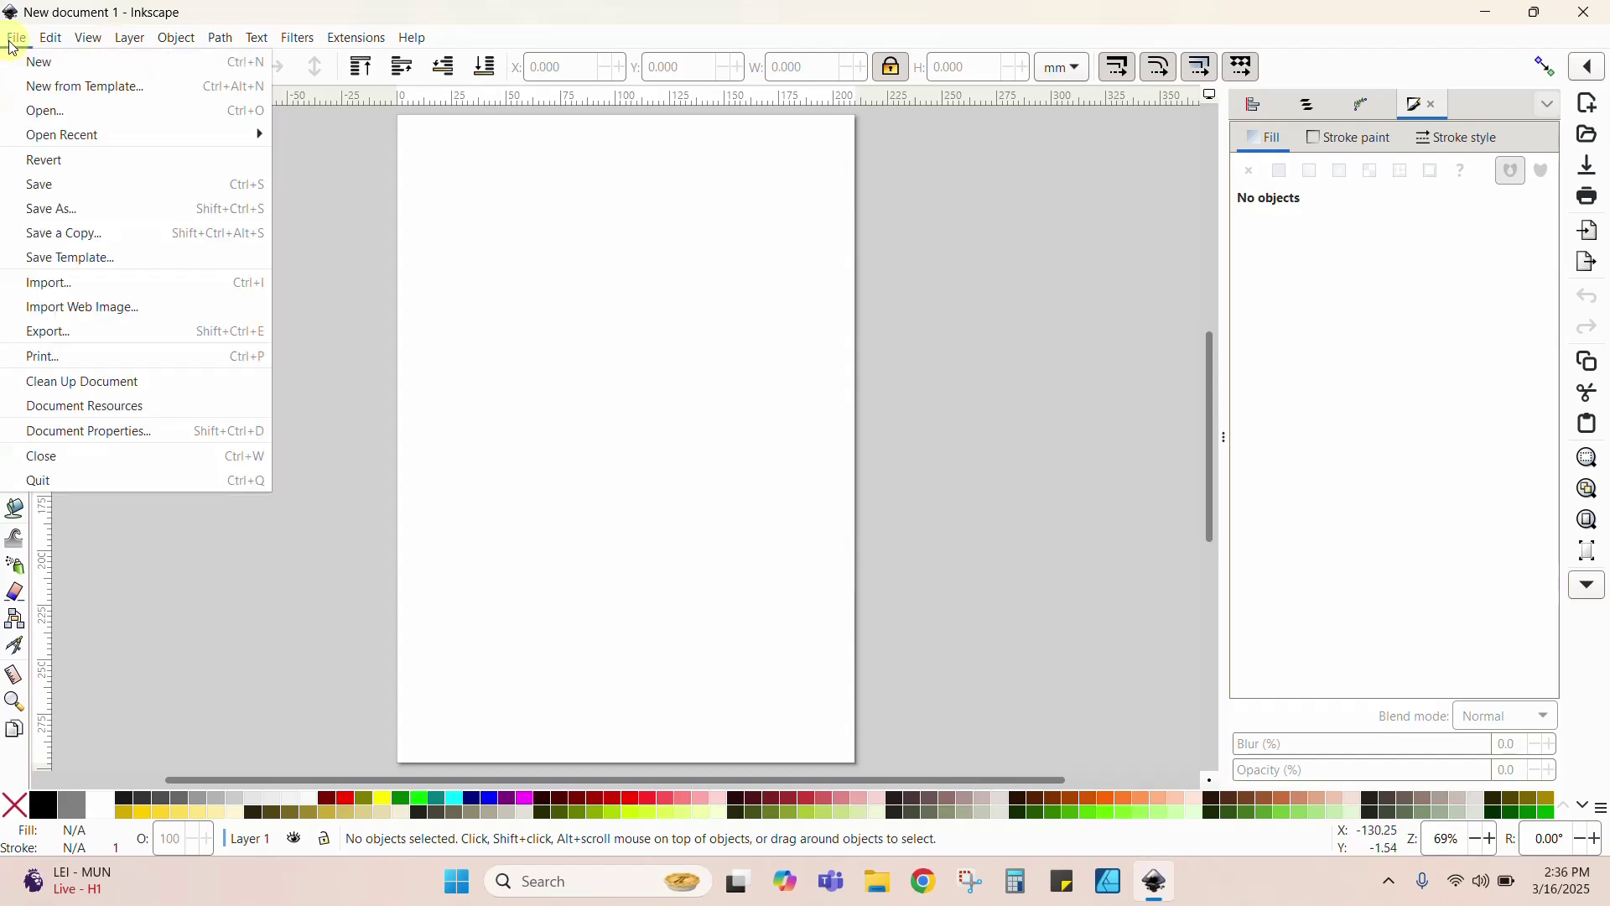
left_click(55, 434)
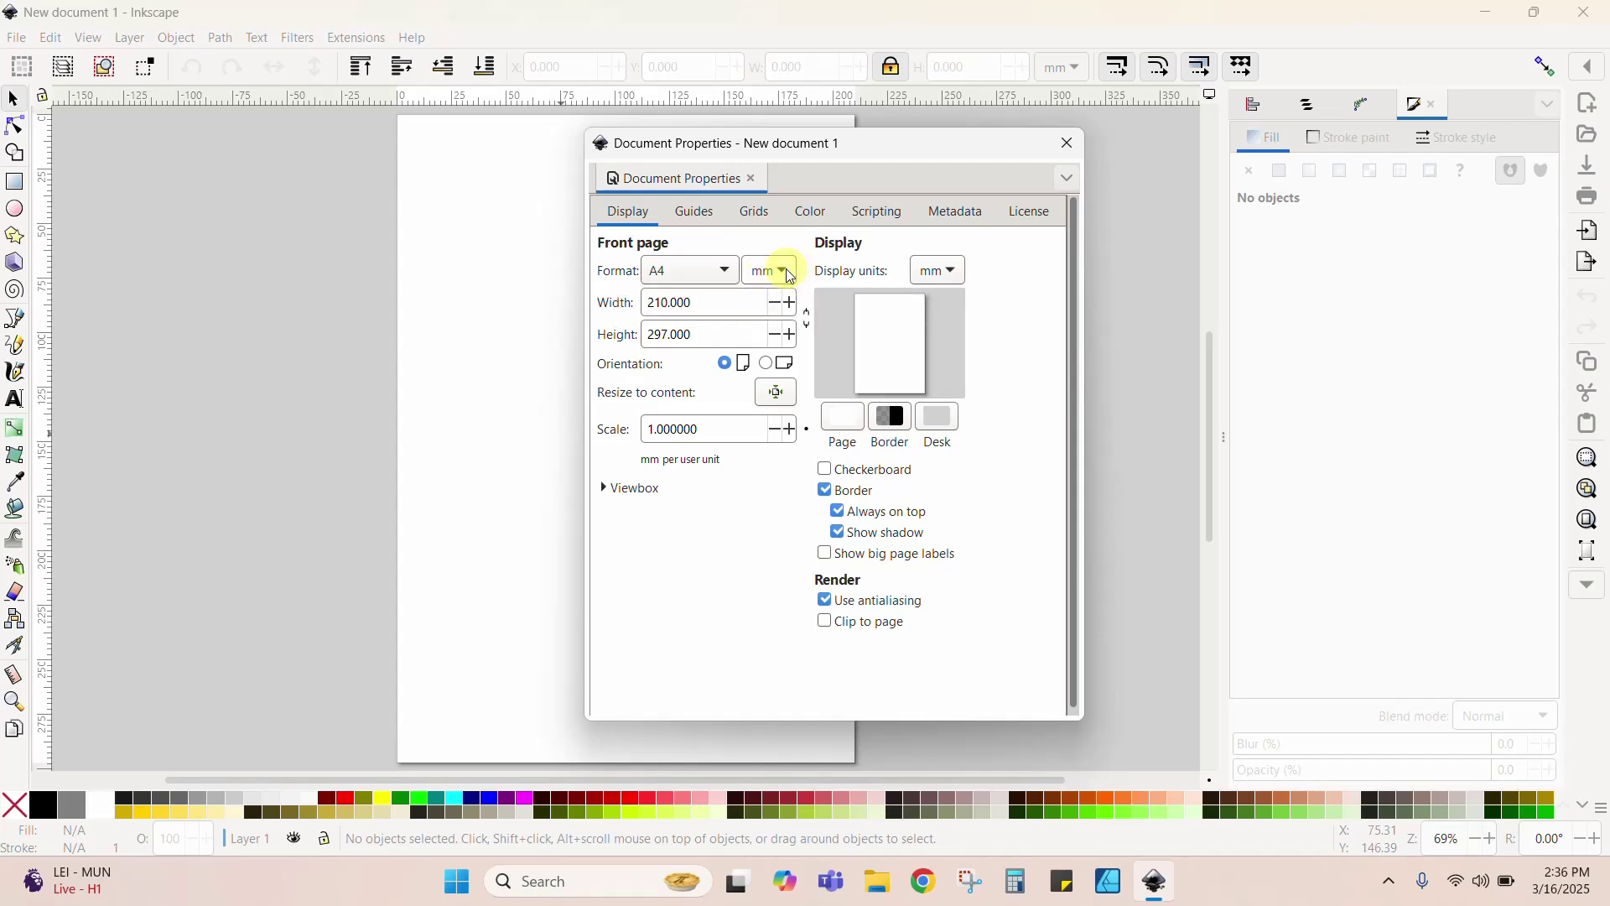
left_click(789, 272)
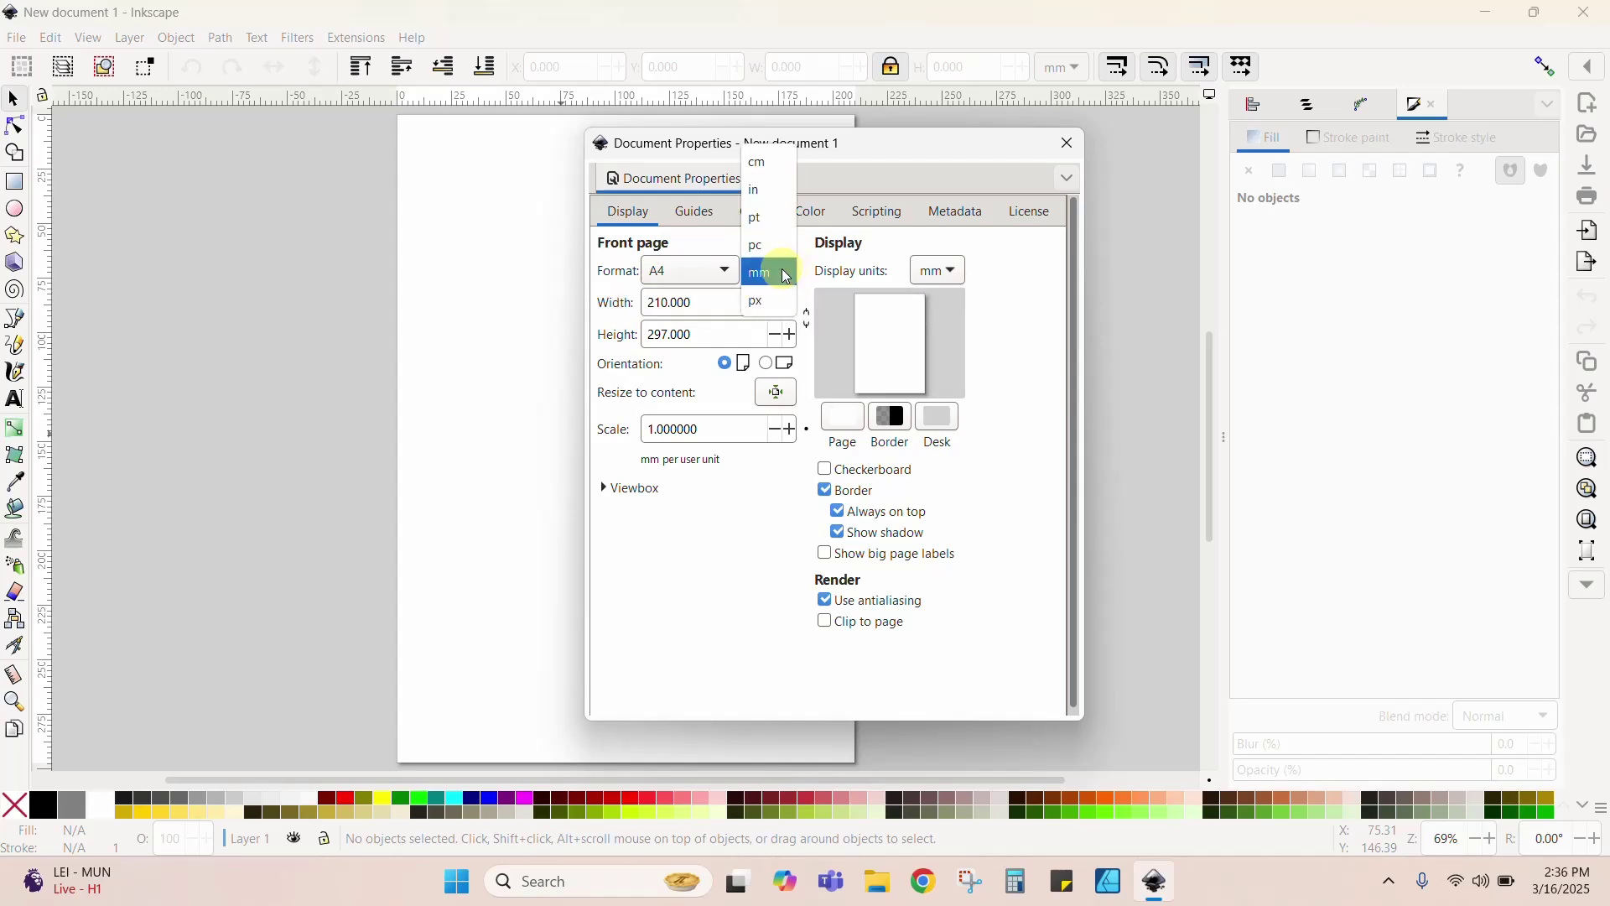
left_click(773, 302)
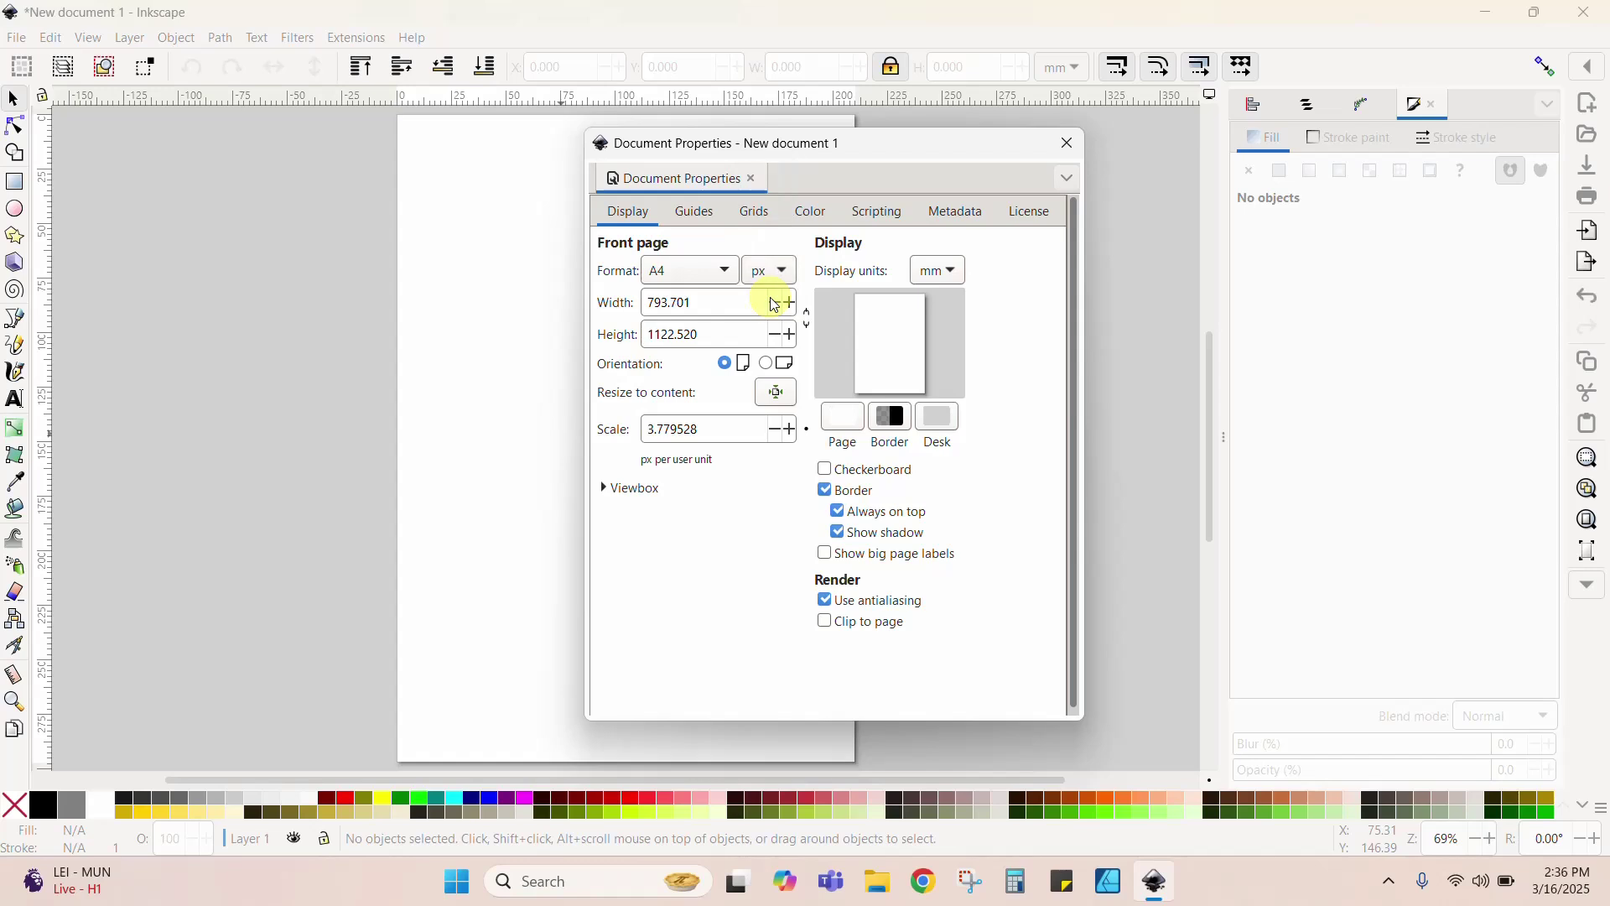
left_click_drag(733, 303, 616, 303)
type("3000")
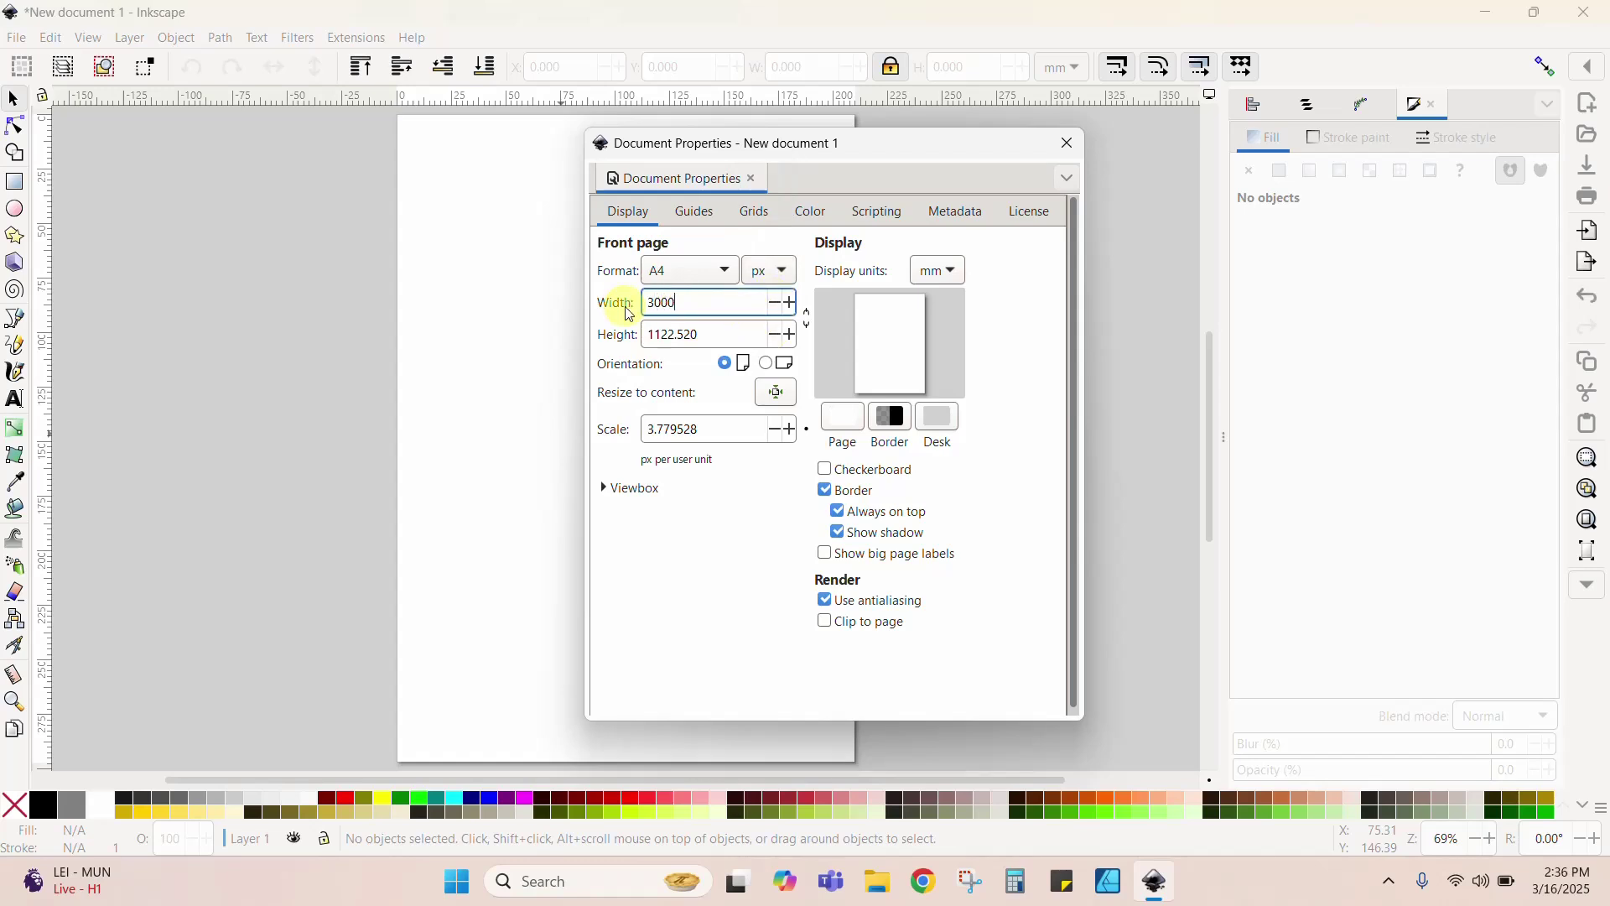
key("Tab")
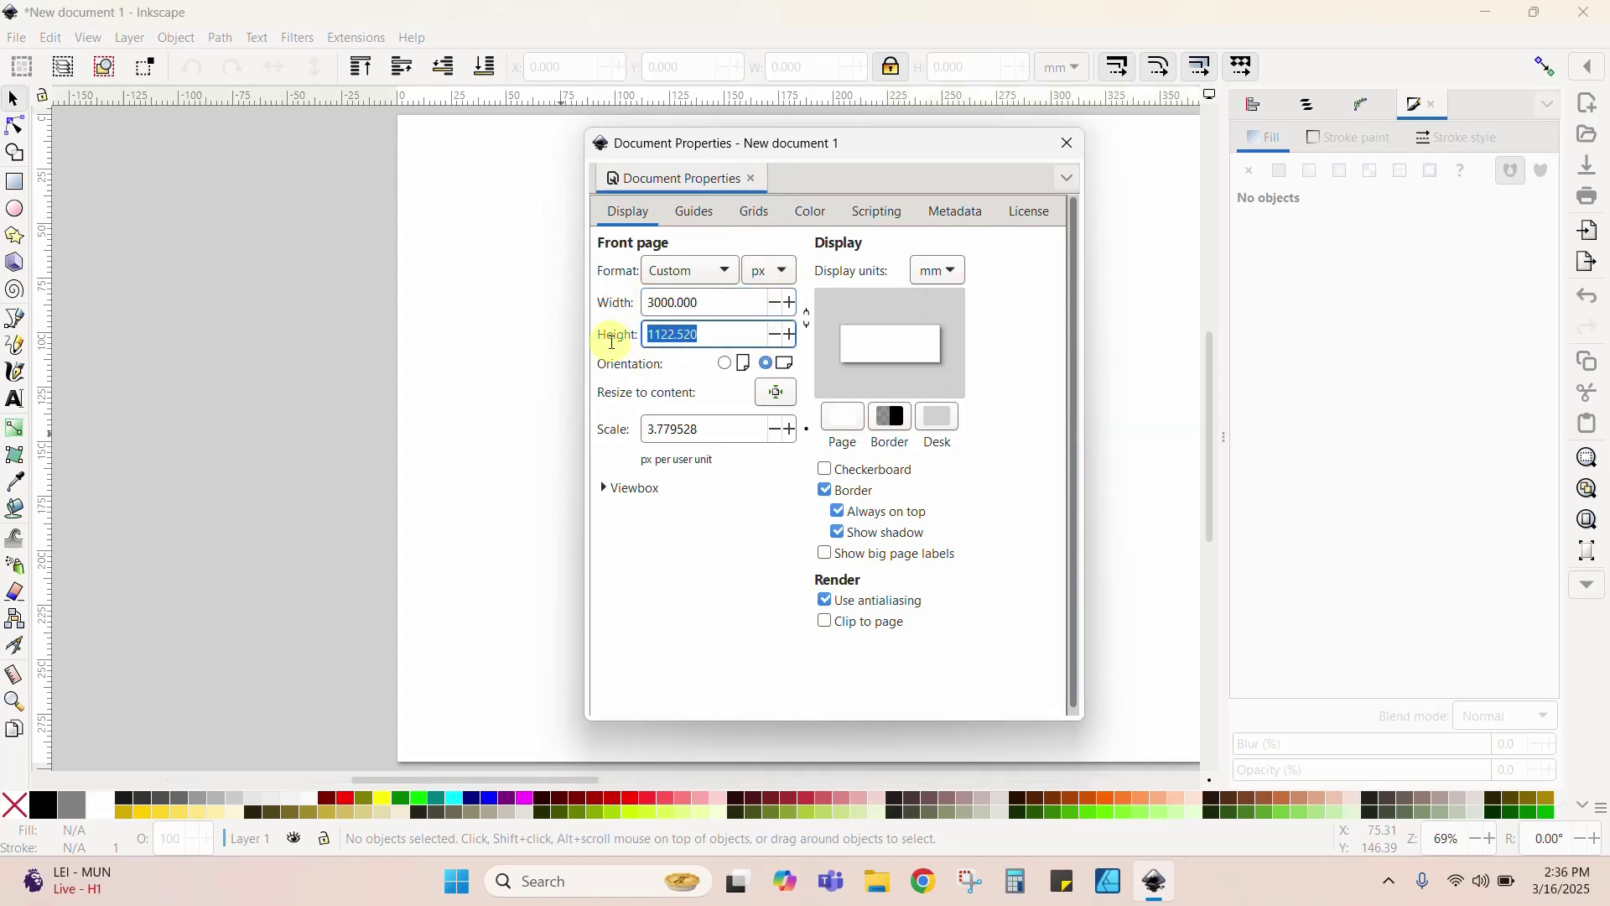
type("3000")
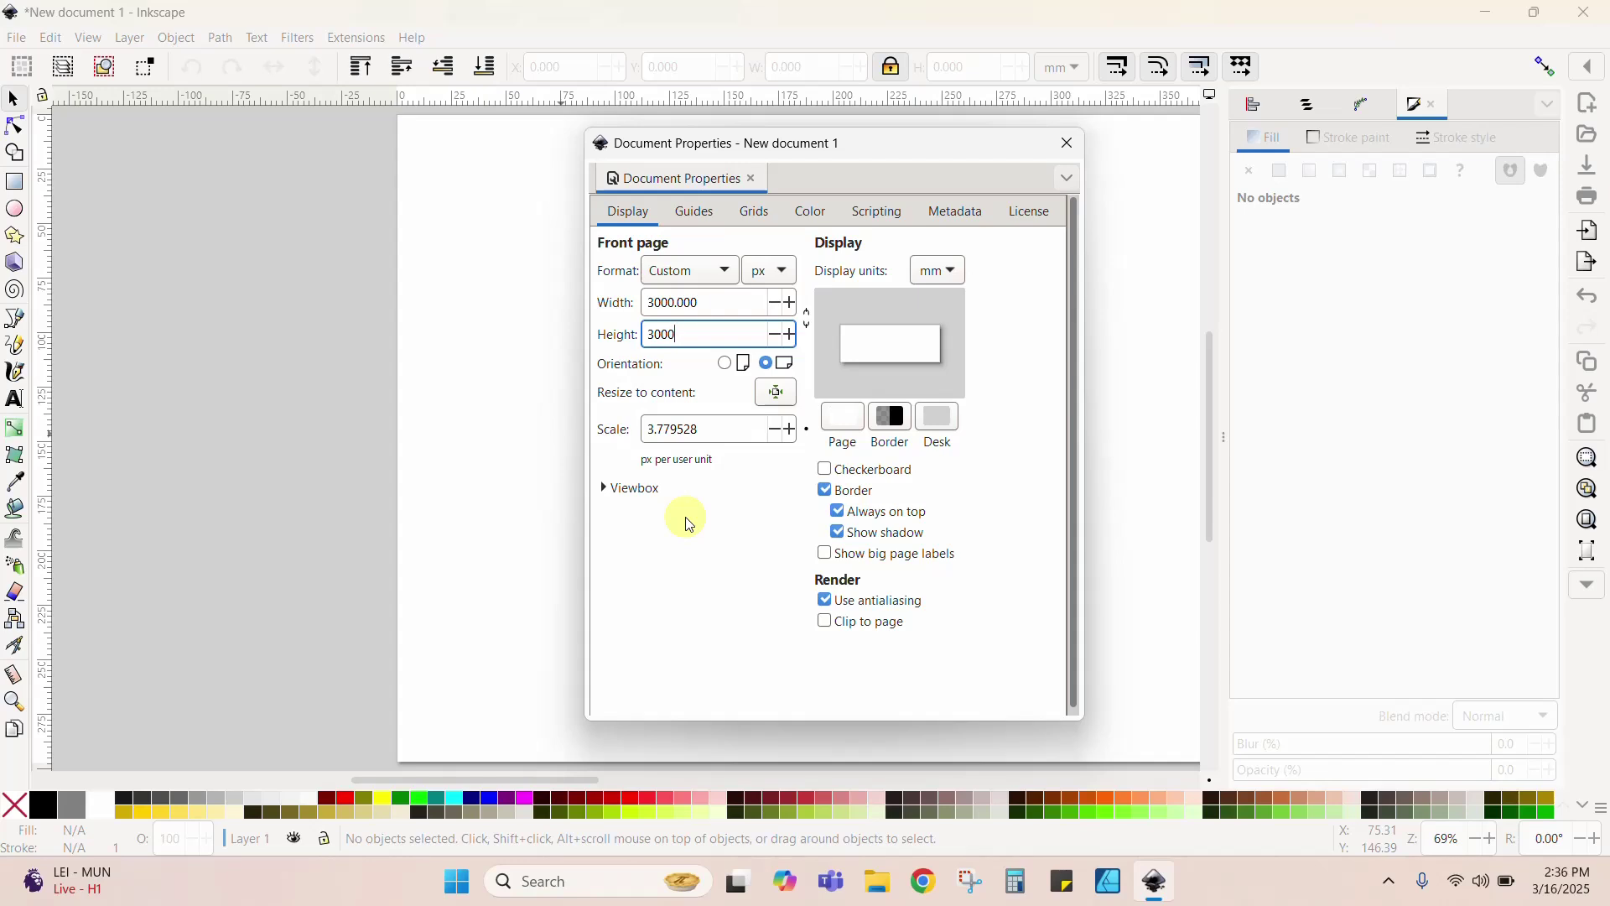
Step: Confirm the custom 3000 × 3000 px page size, keeping the units in pixels
left_click(725, 271)
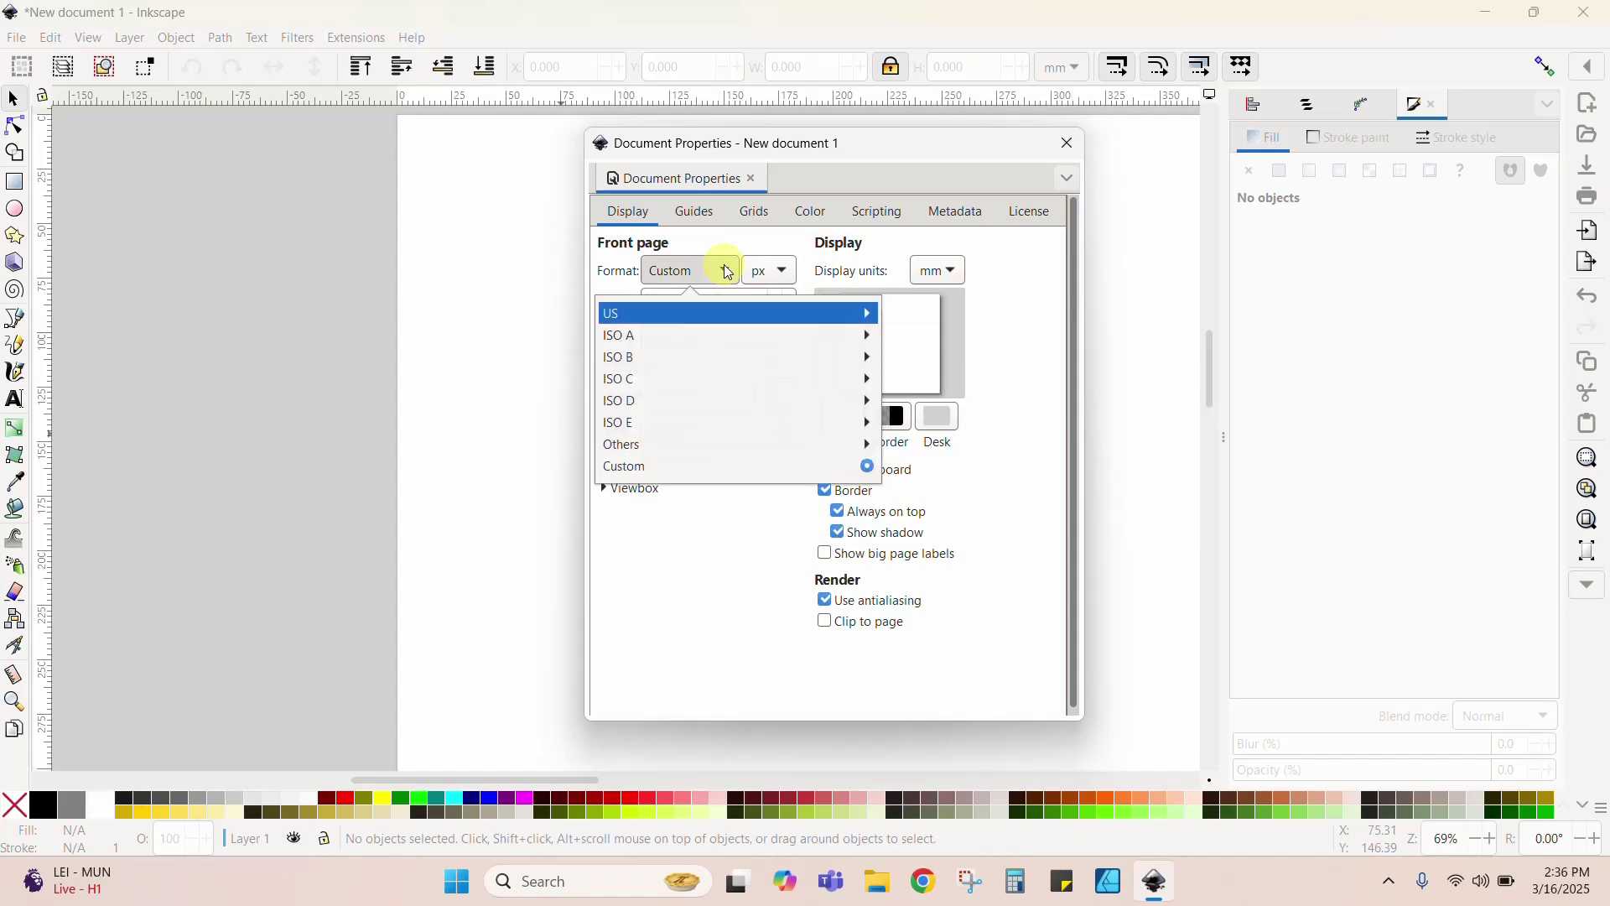
left_click(728, 271)
left_click(774, 271)
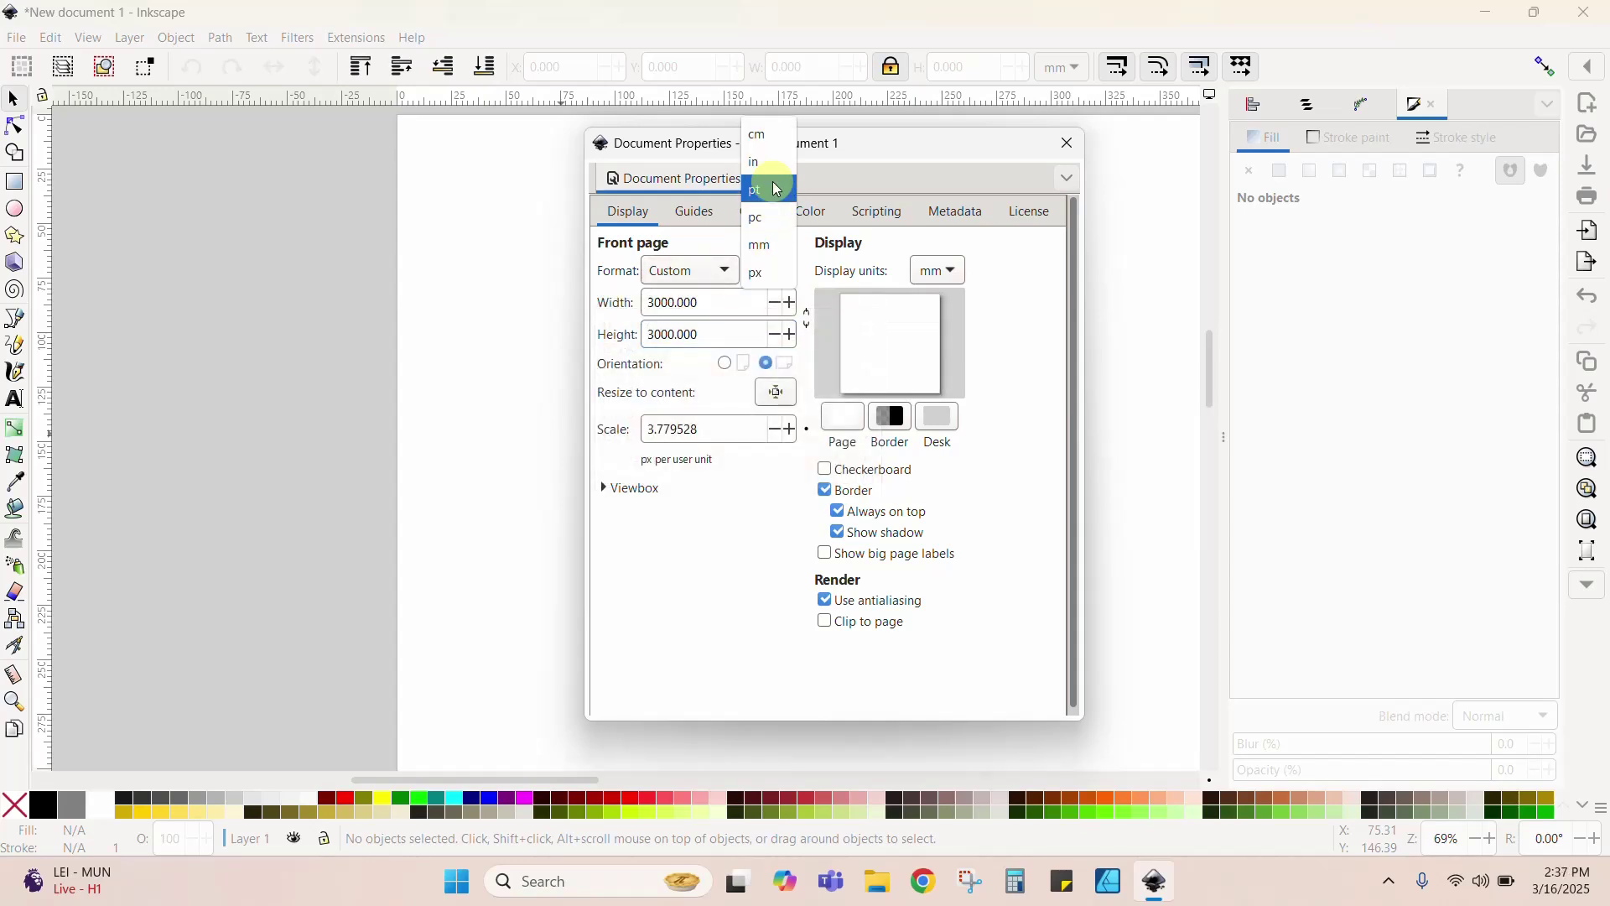
left_click(758, 273)
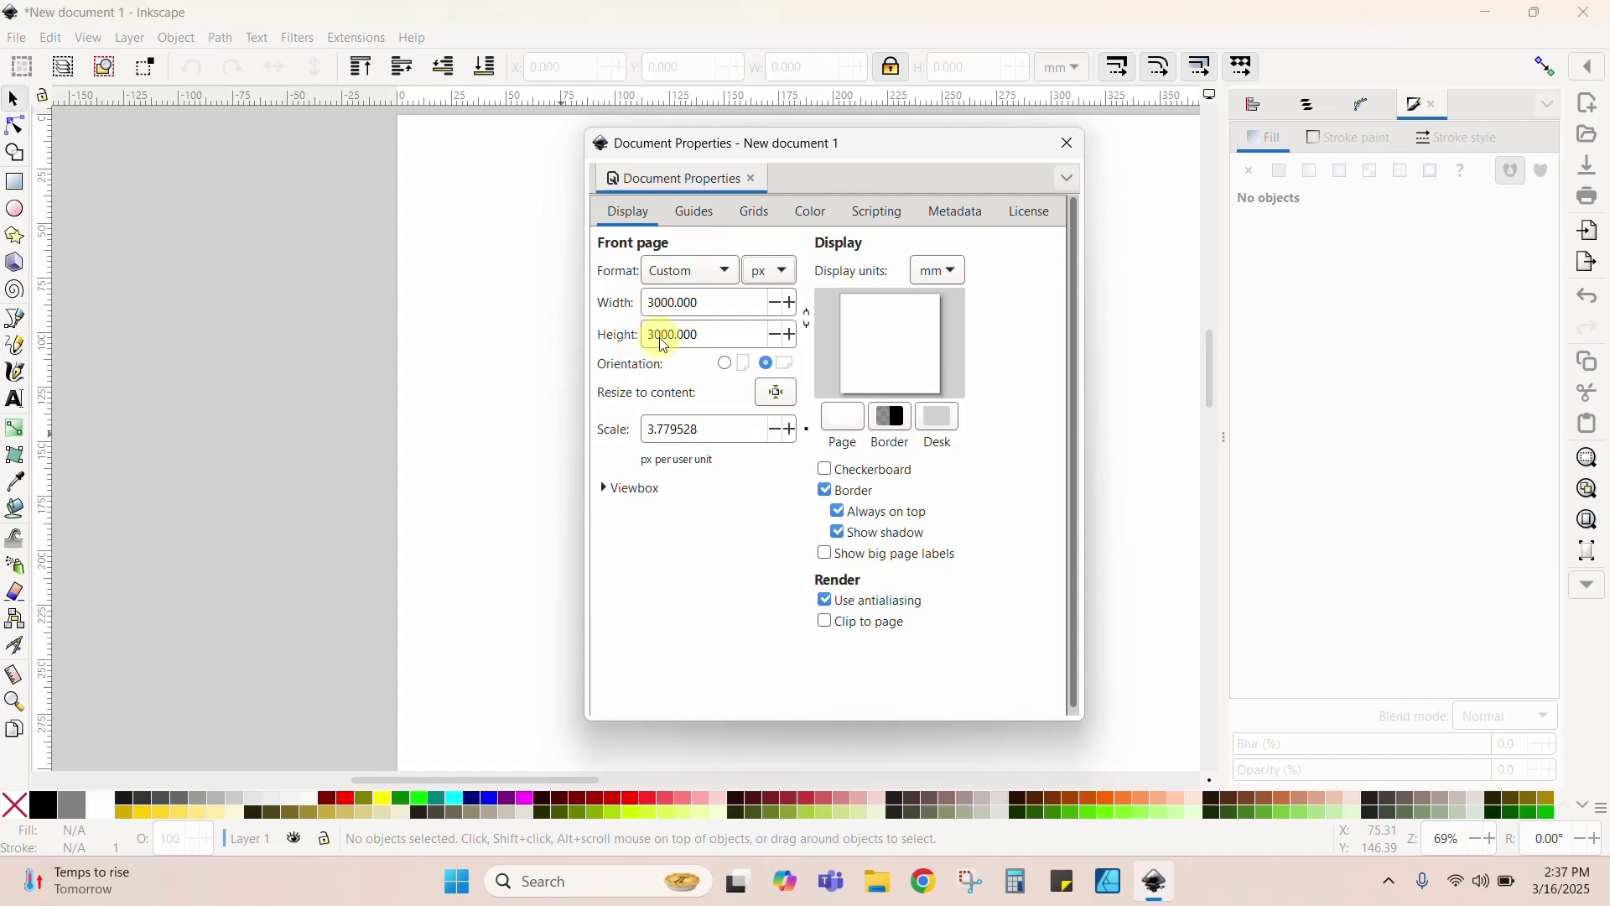
key("space")
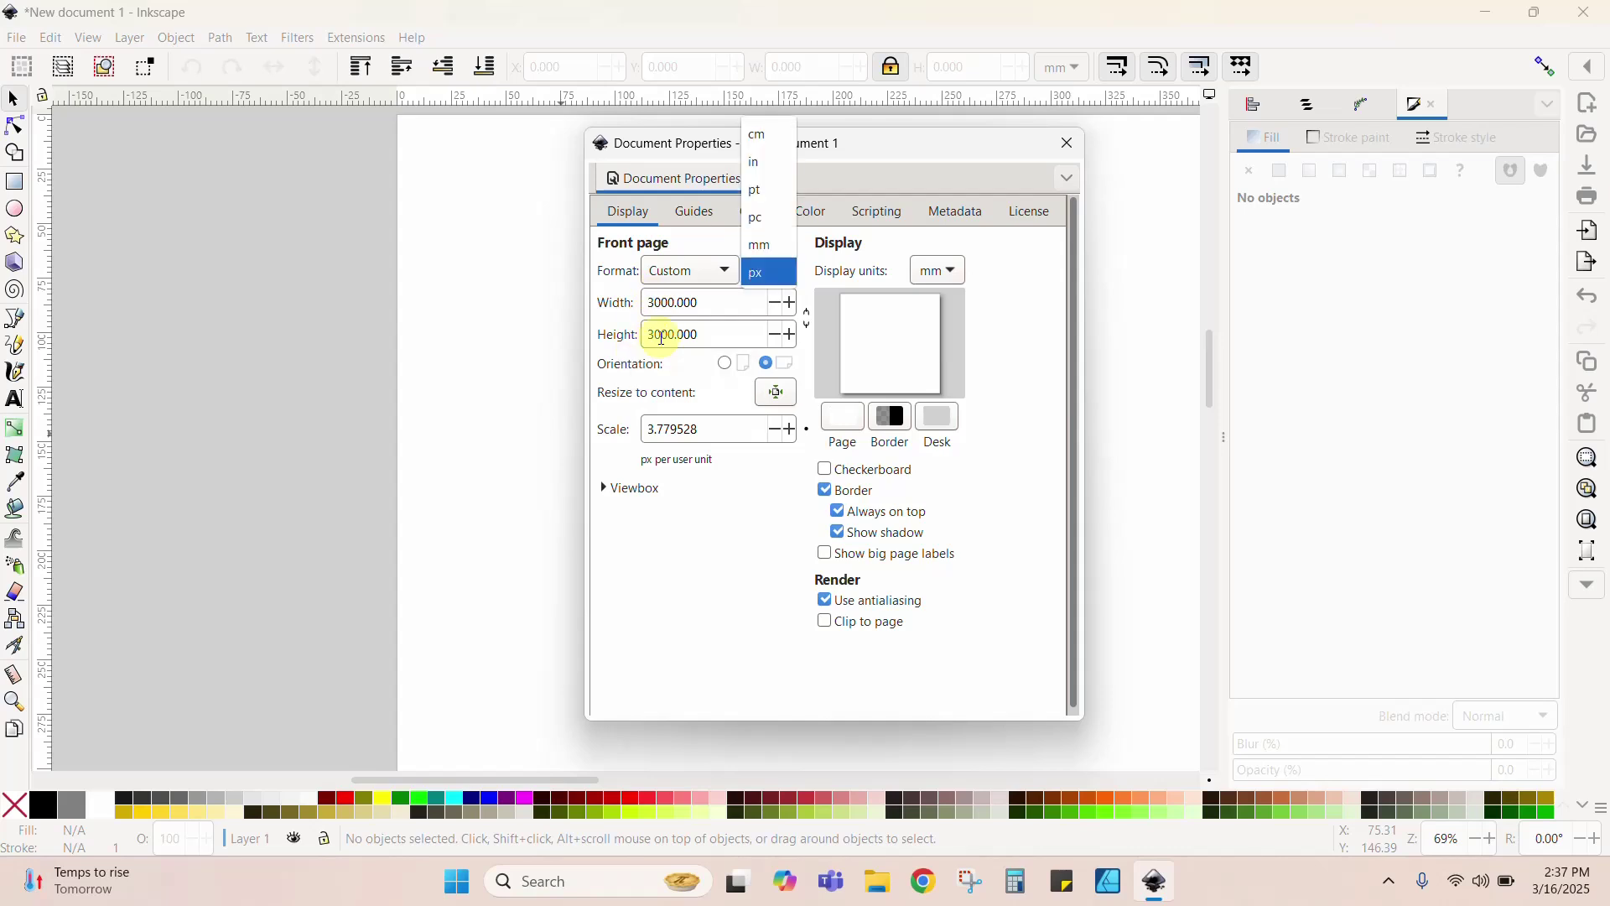
left_click(1073, 141)
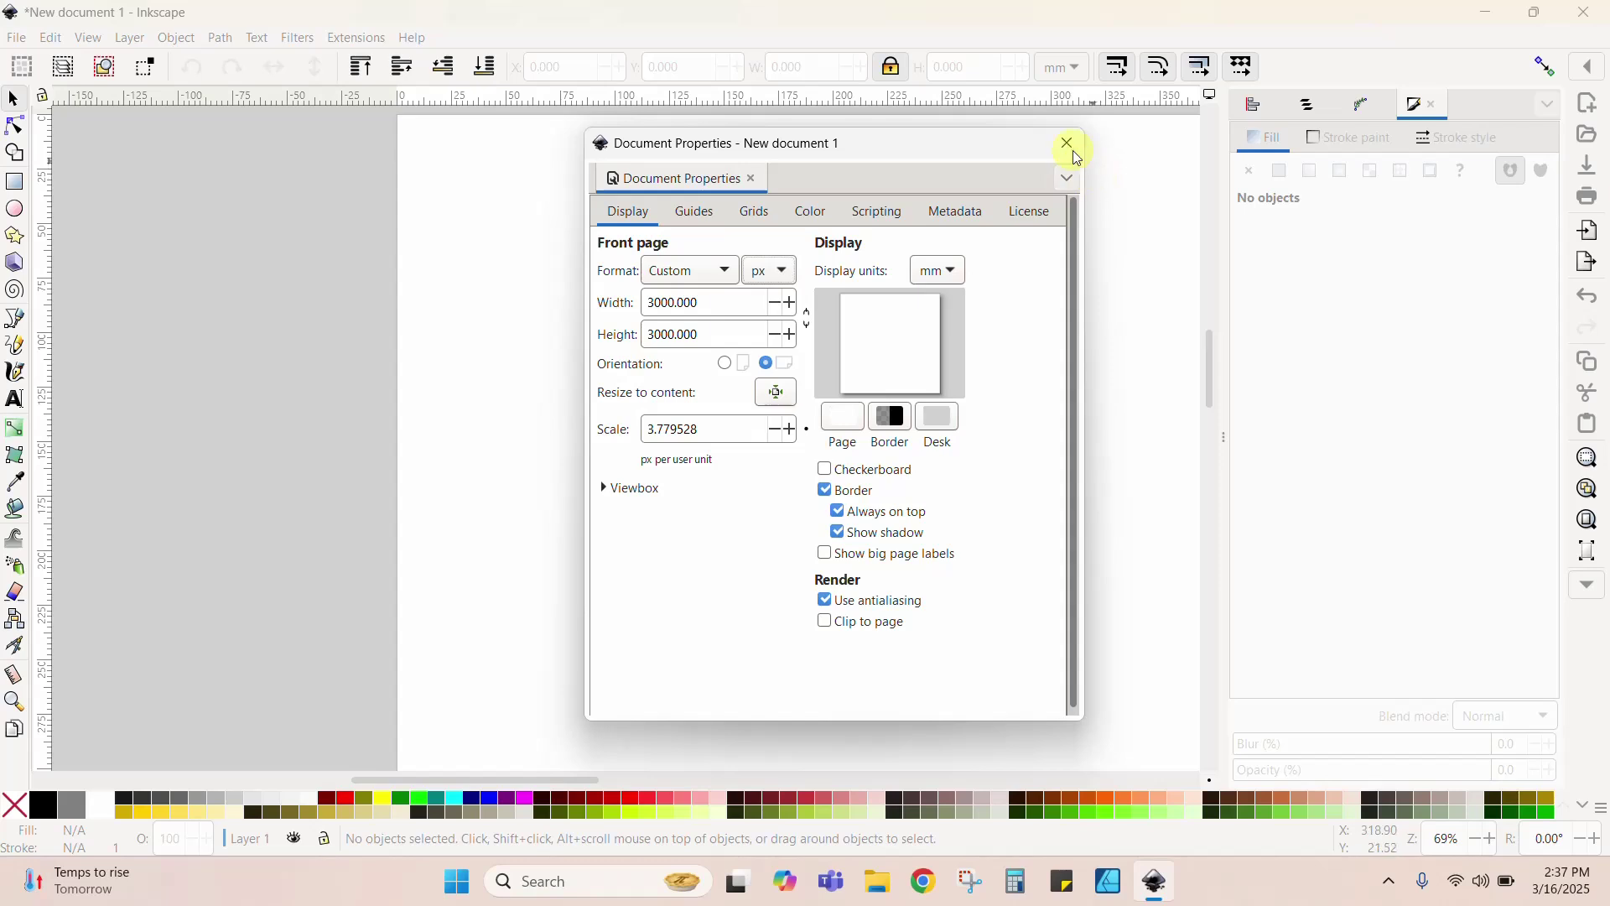
Step: Close Document Properties and zoom out until the whole blank square page fits in view
left_click(1070, 150)
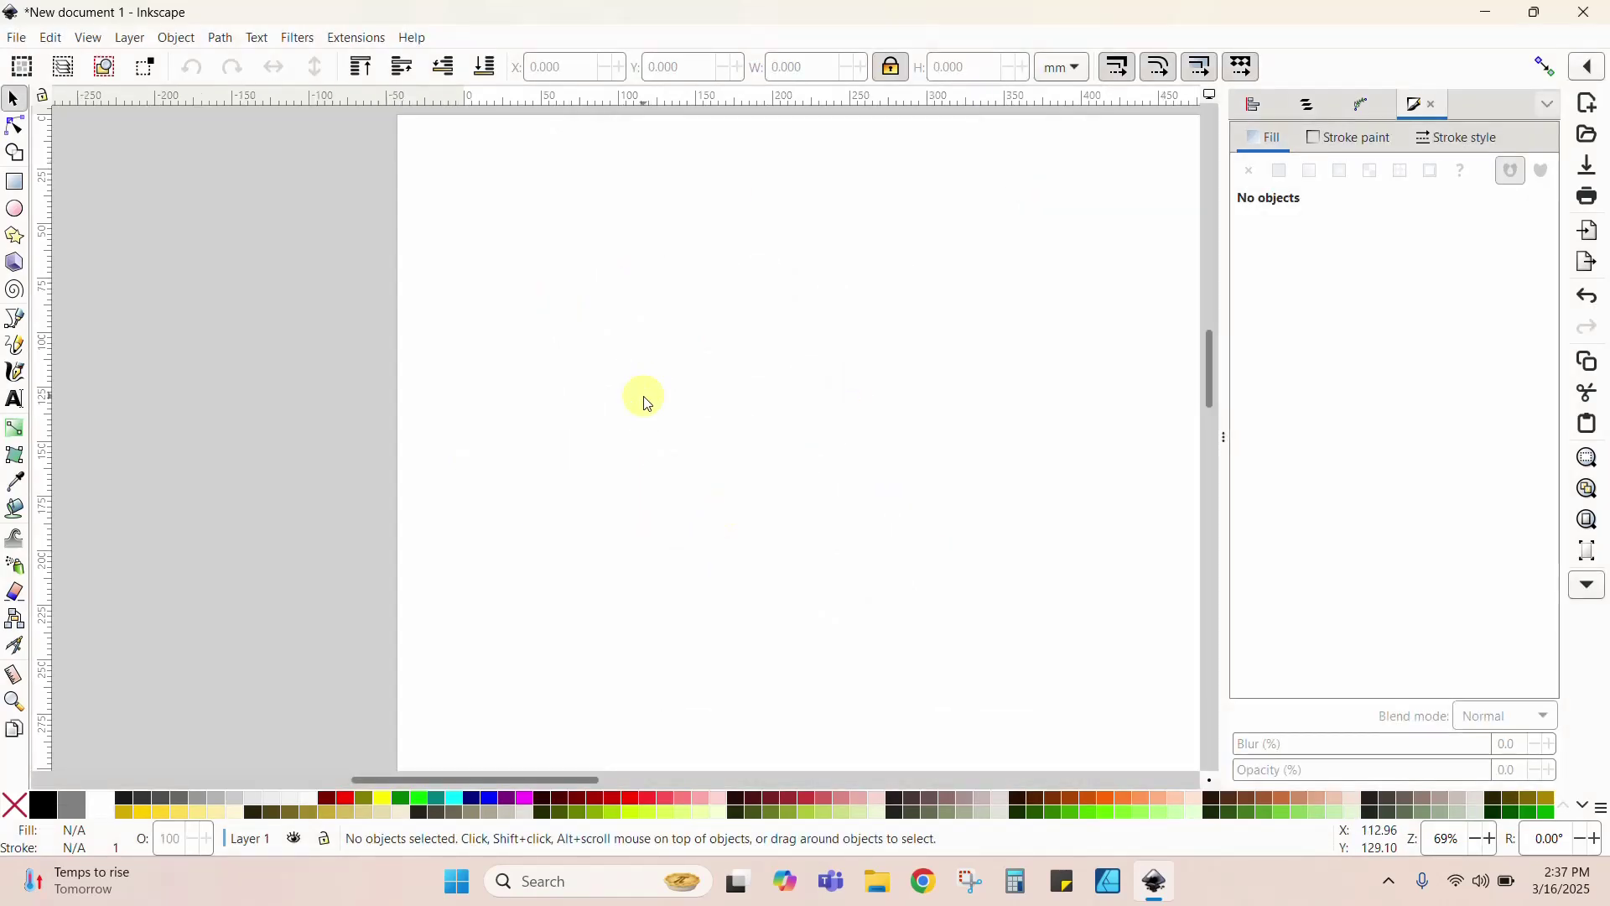
scroll(647, 403, "down", 2, "ctrl")
scroll(647, 404, "down", 1, "ctrl")
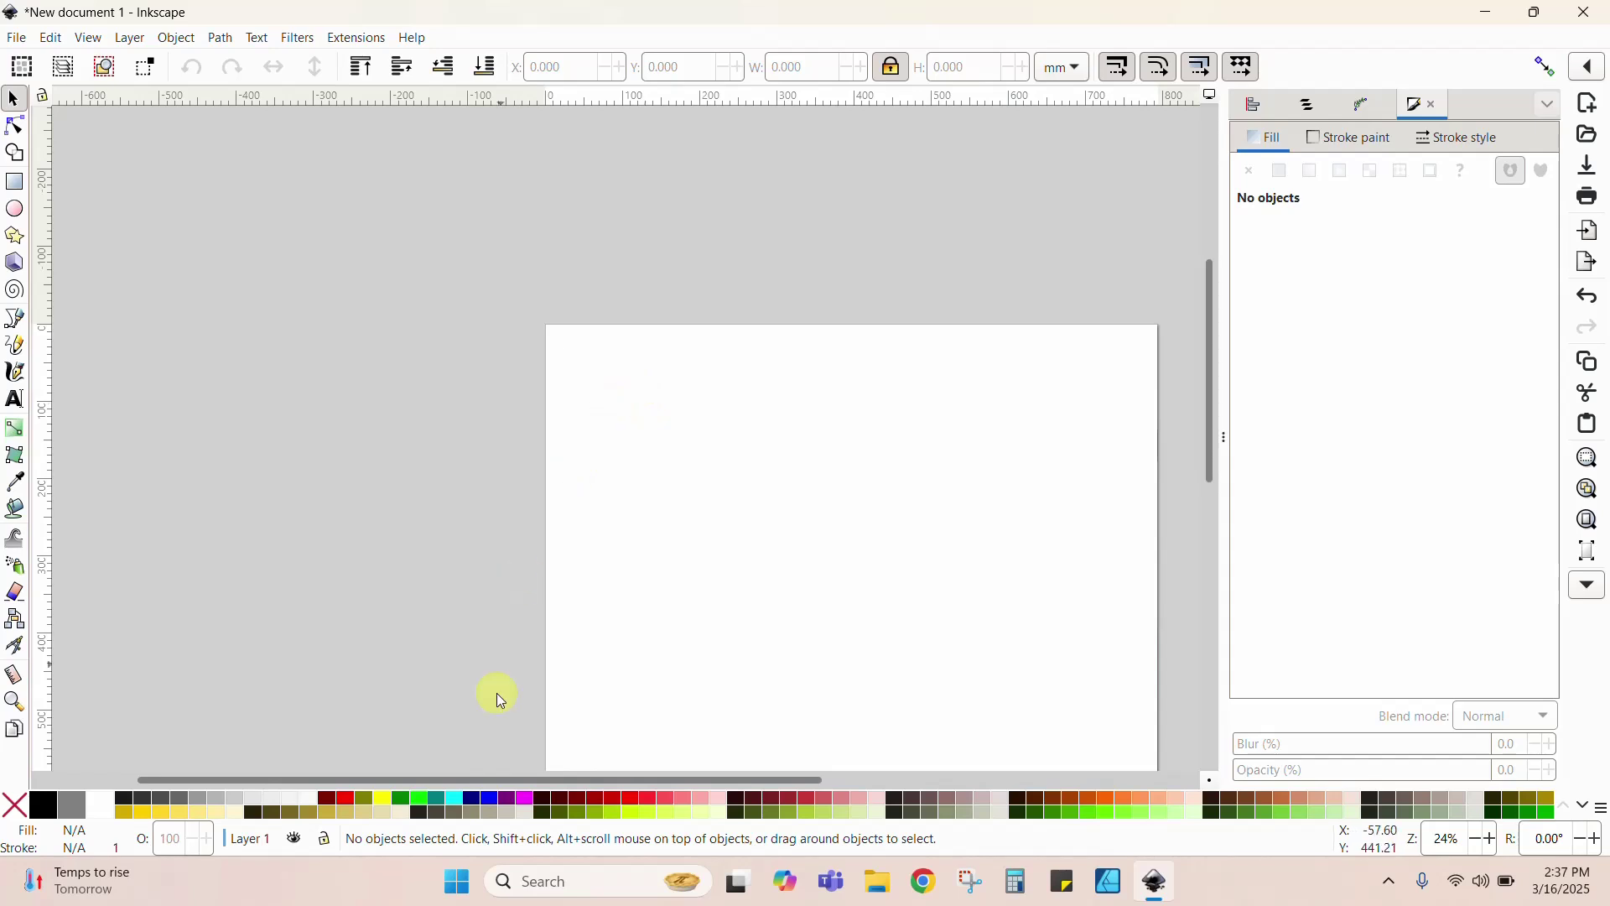
left_click_drag(493, 780, 651, 740)
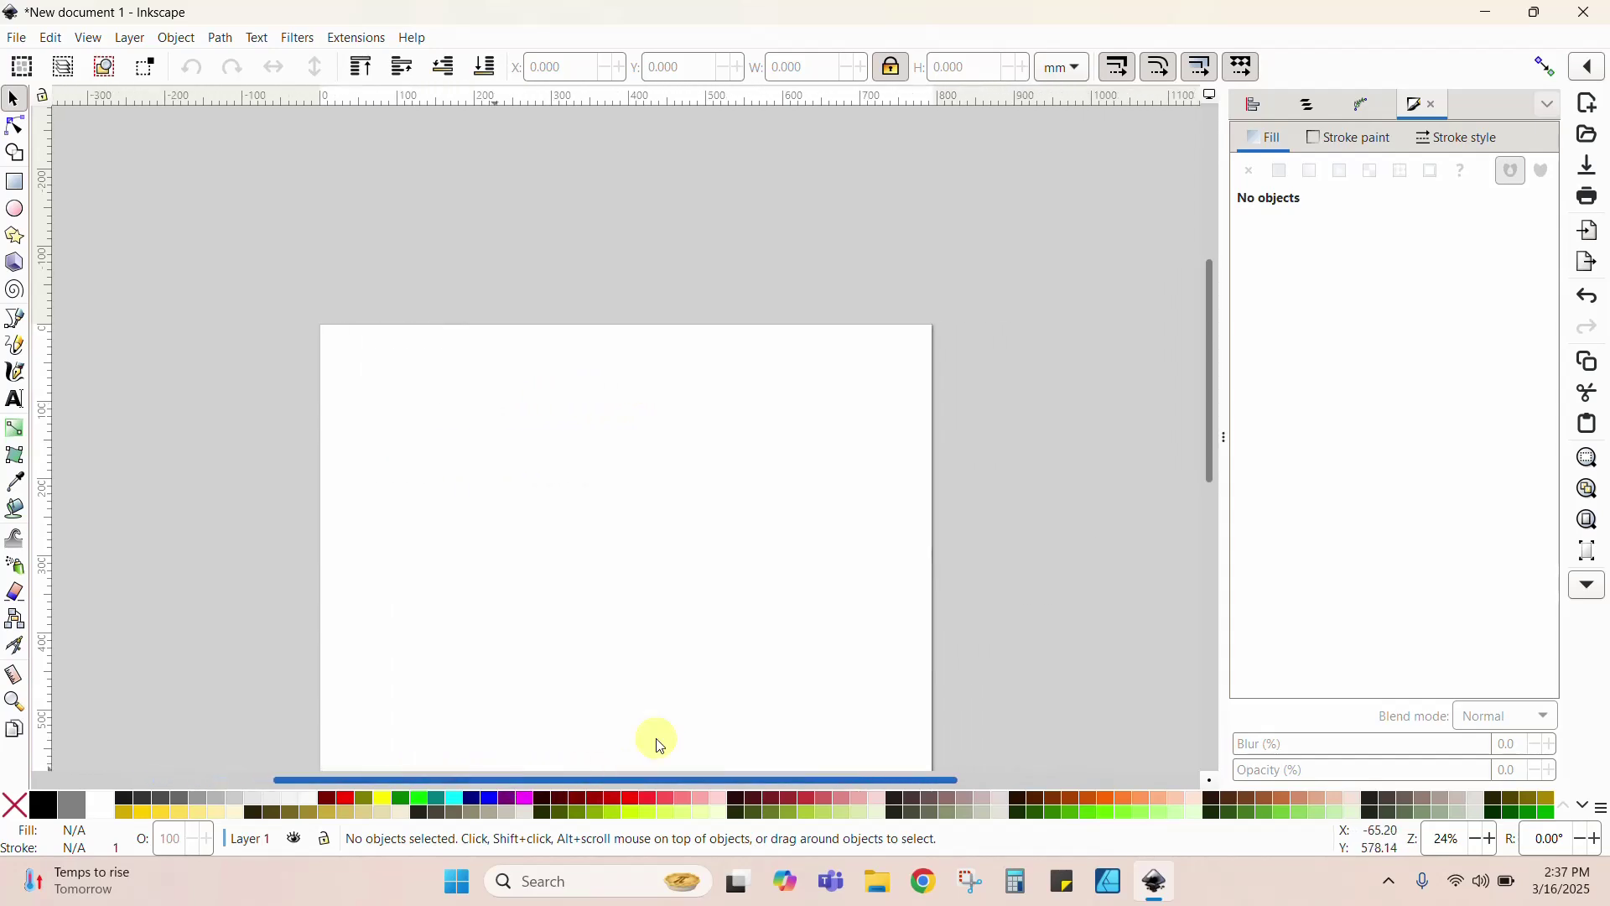
scroll(1020, 416, "down", 3)
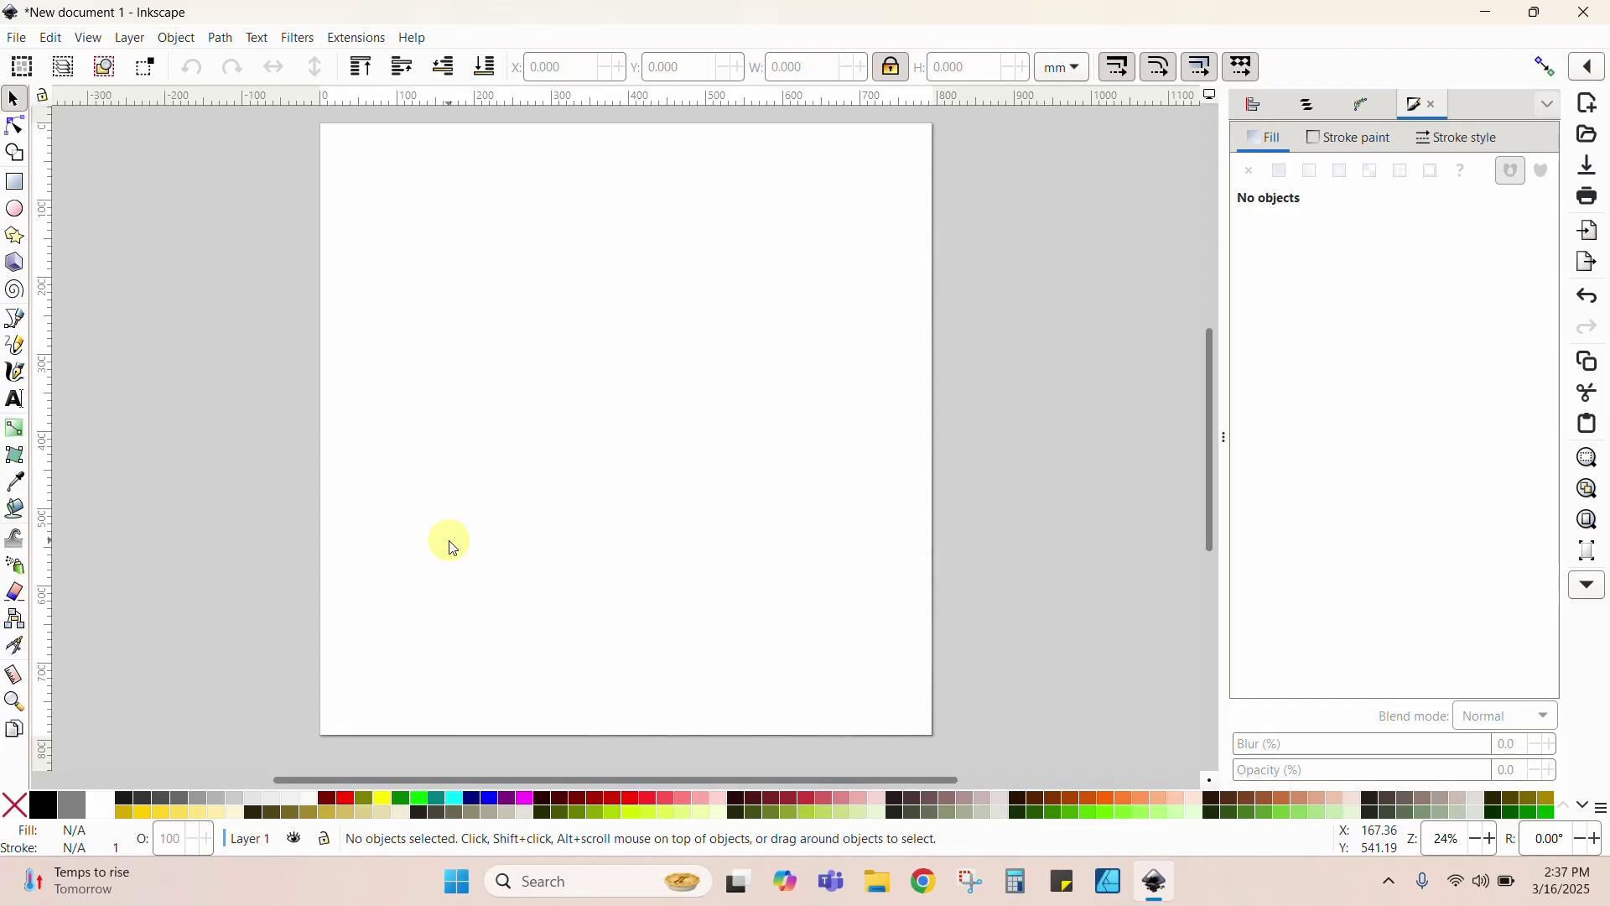
Step: Add the word SAMPLE in capital letters on the page
left_click(15, 400)
left_click(486, 396)
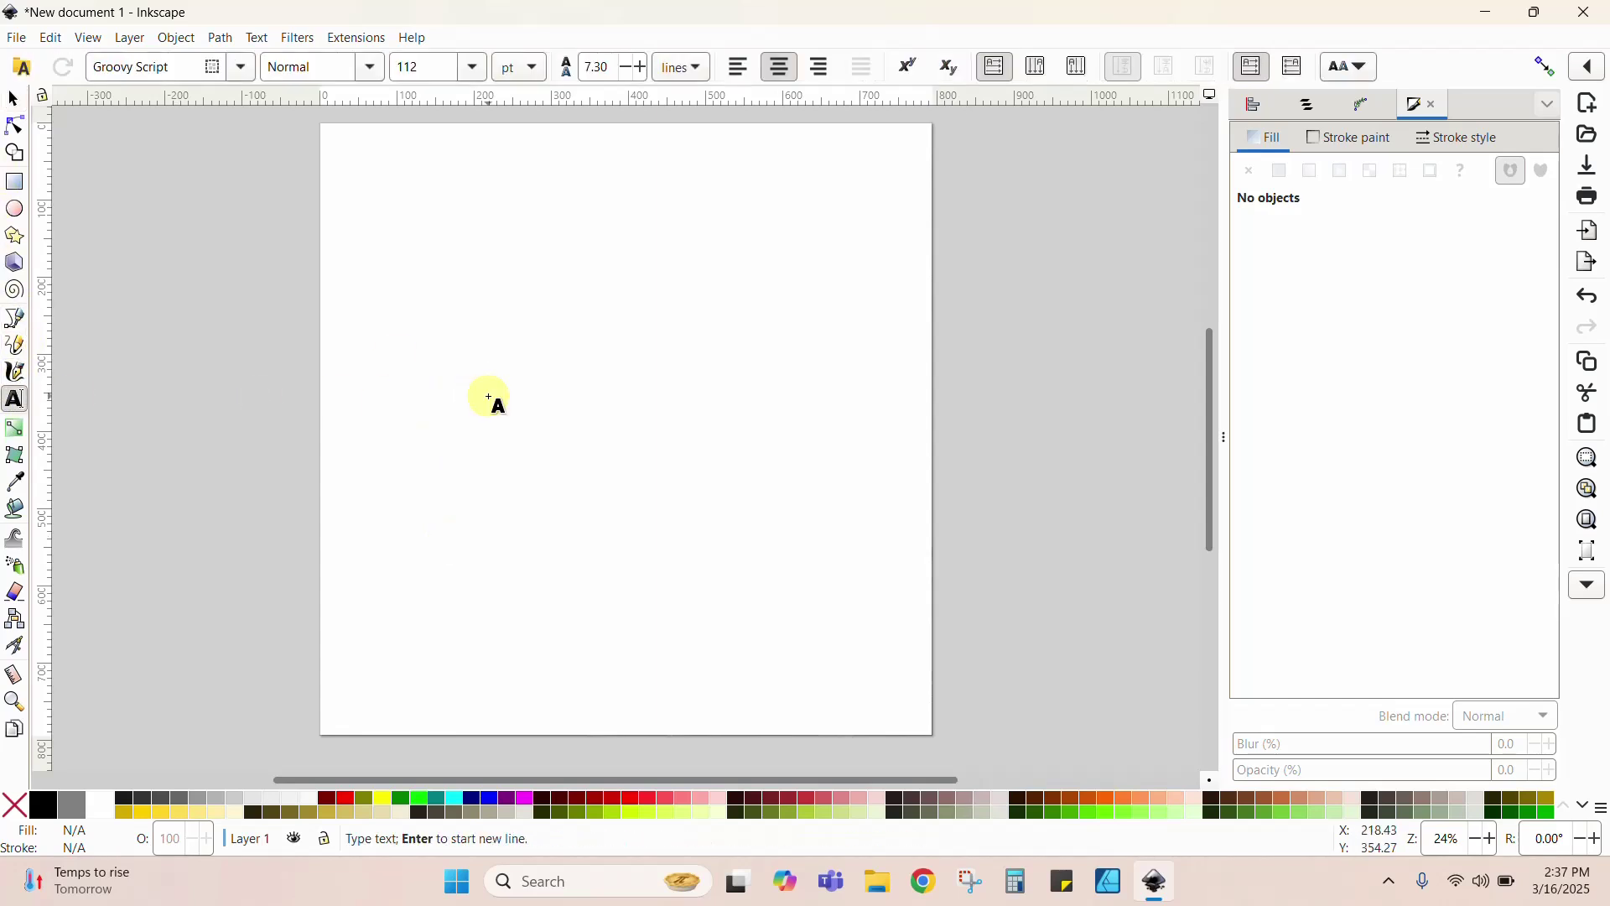
key("Caps_Lock")
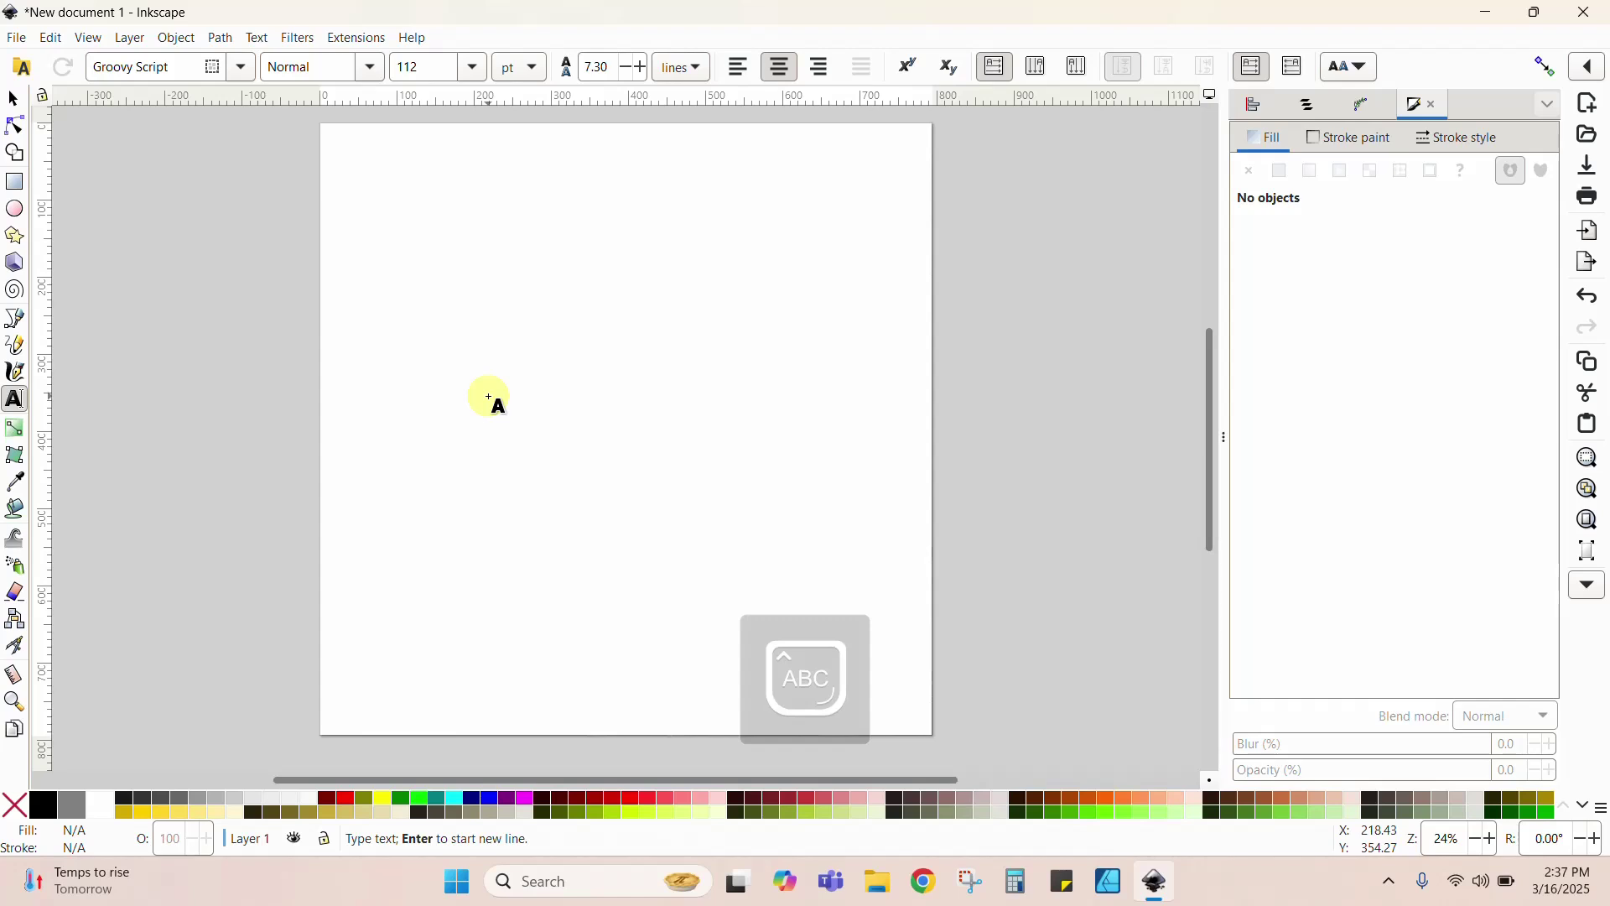
type("SAMPLE")
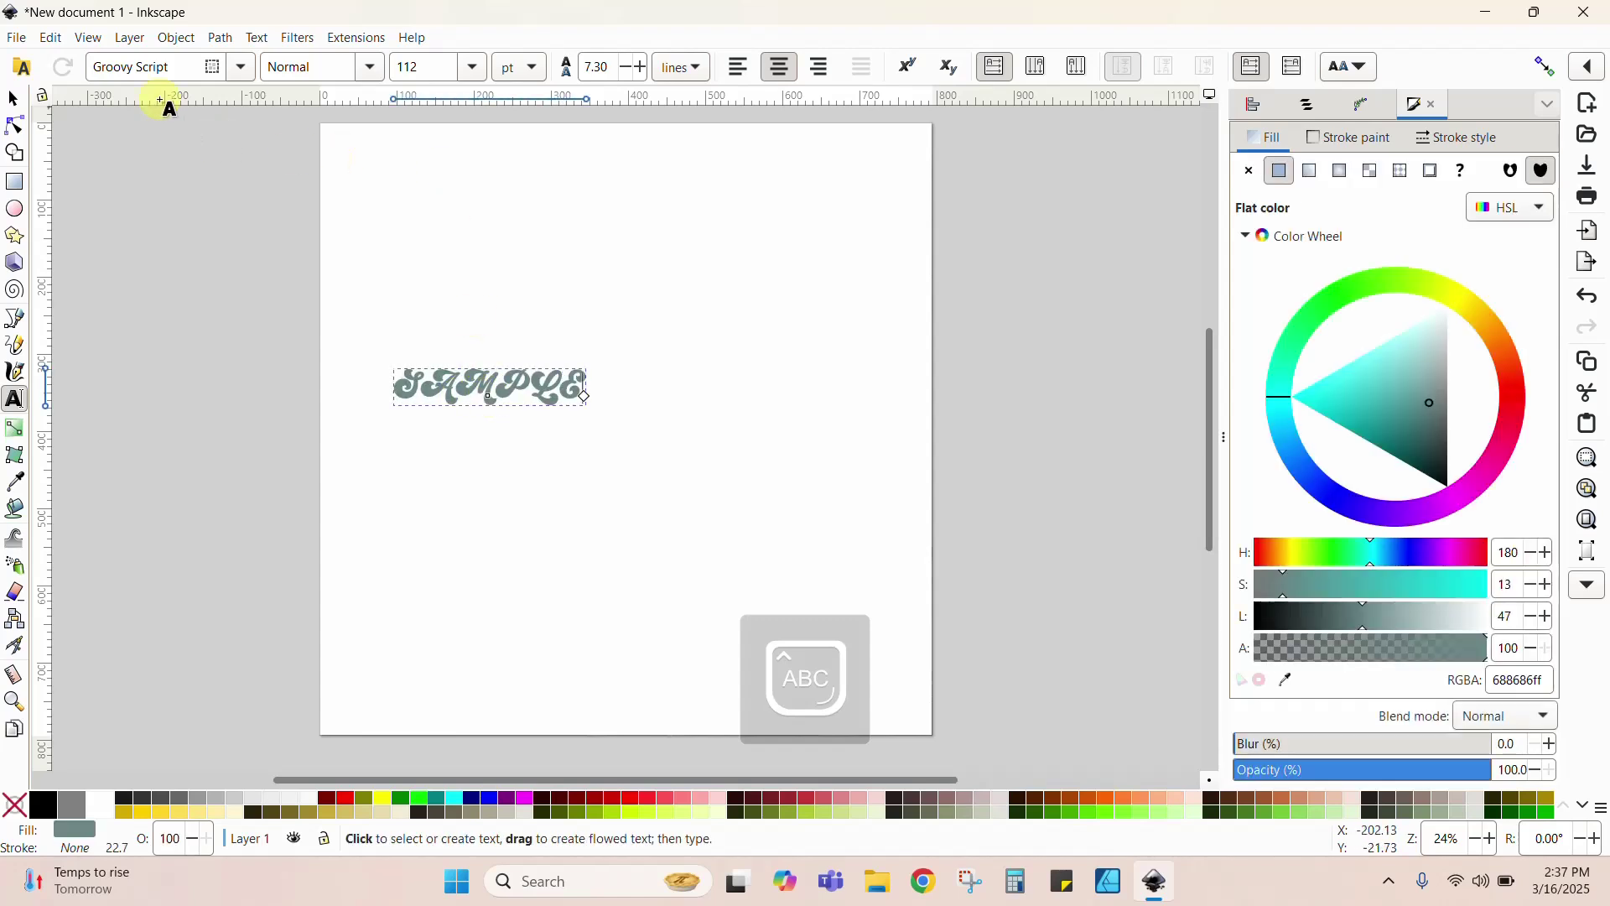
Step: Set the font family of SAMPLE to GemstoneRegular
left_click(241, 69)
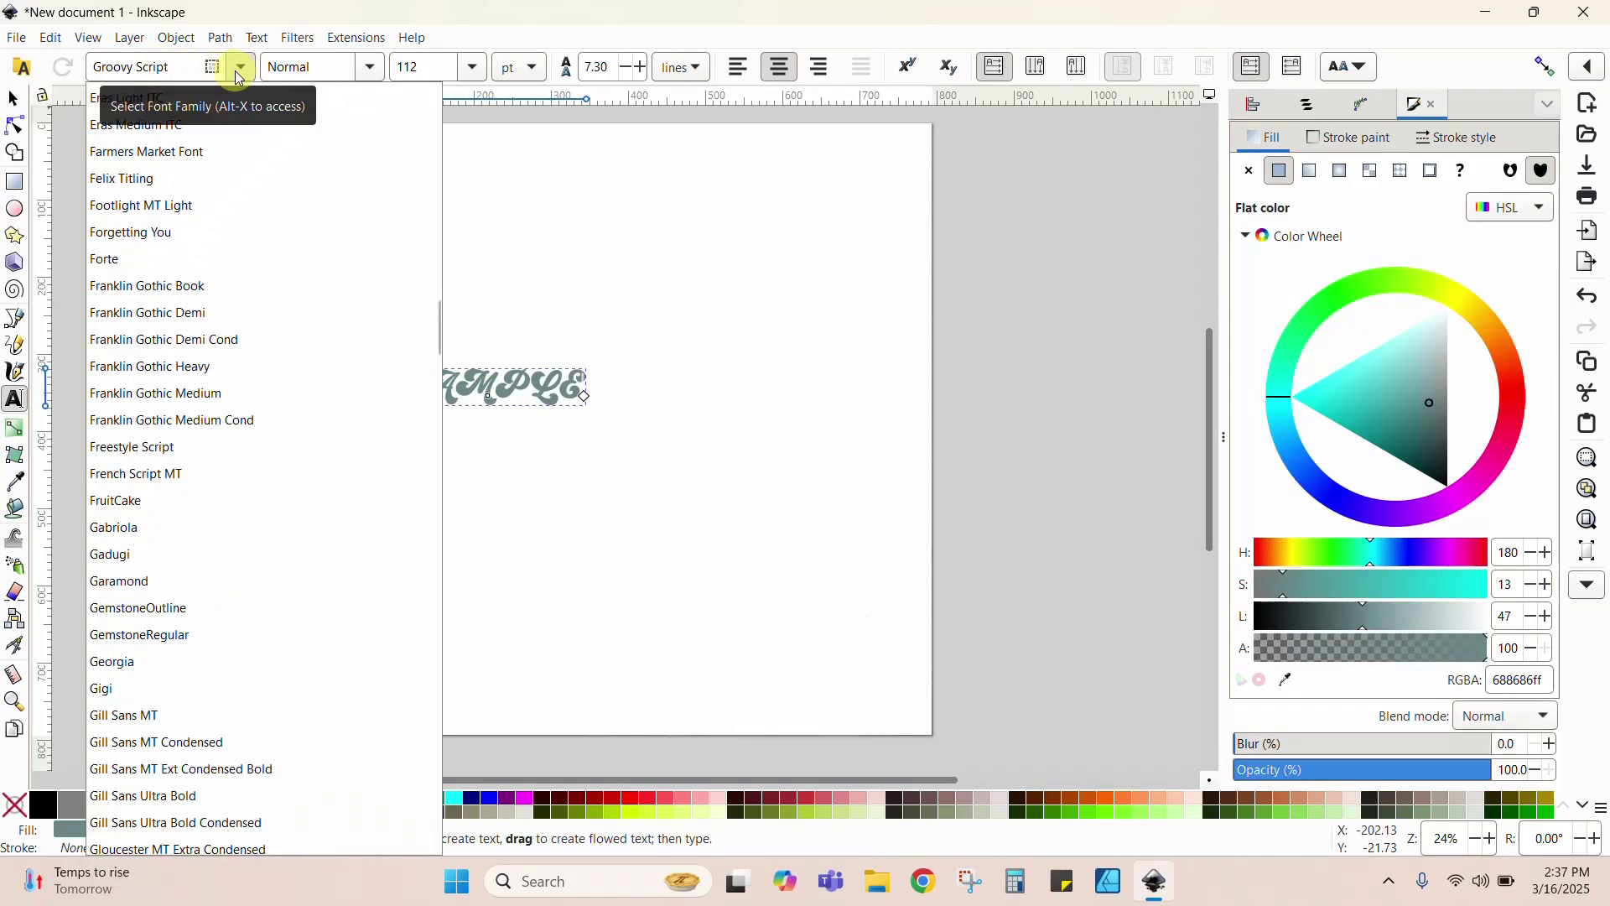
left_click(531, 364)
key("ctrl+a")
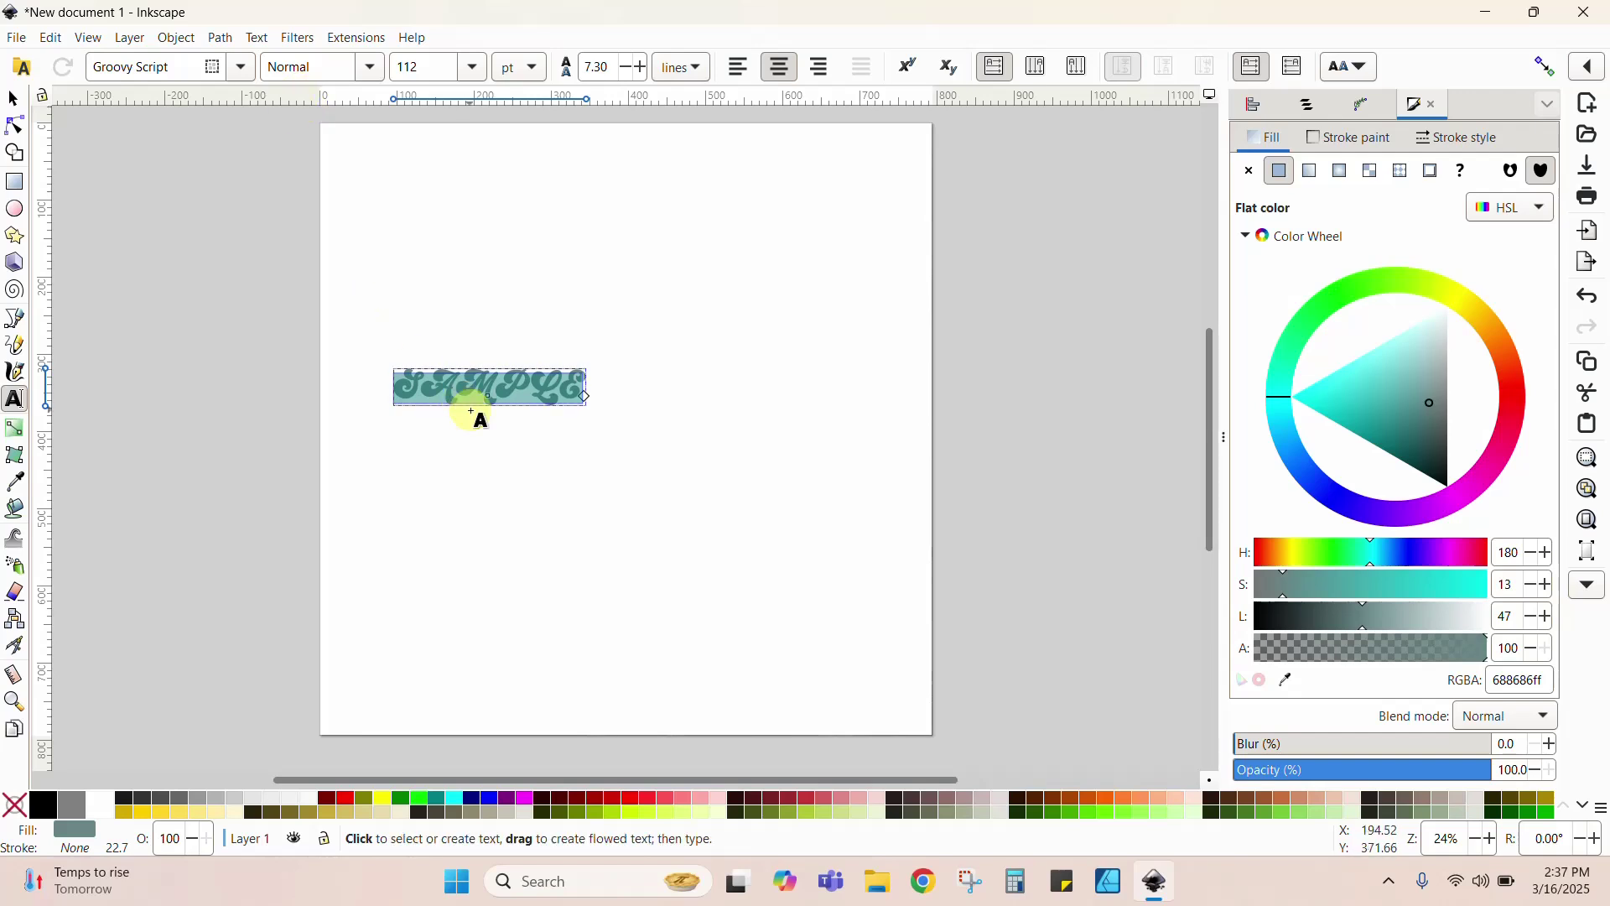
left_click(243, 68)
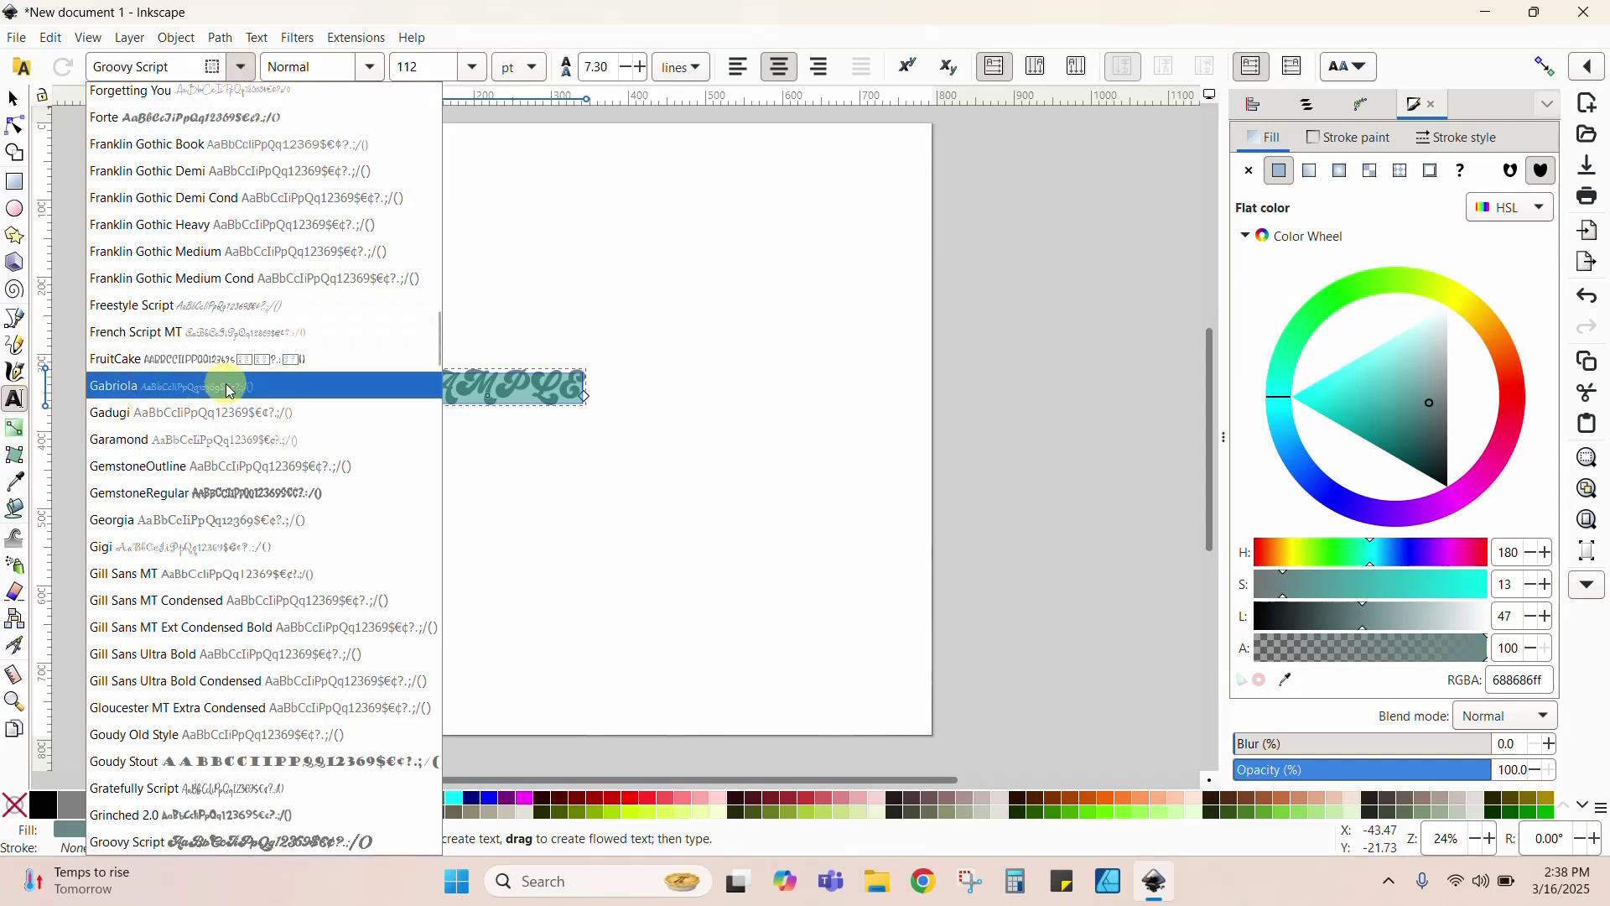
left_click(205, 493)
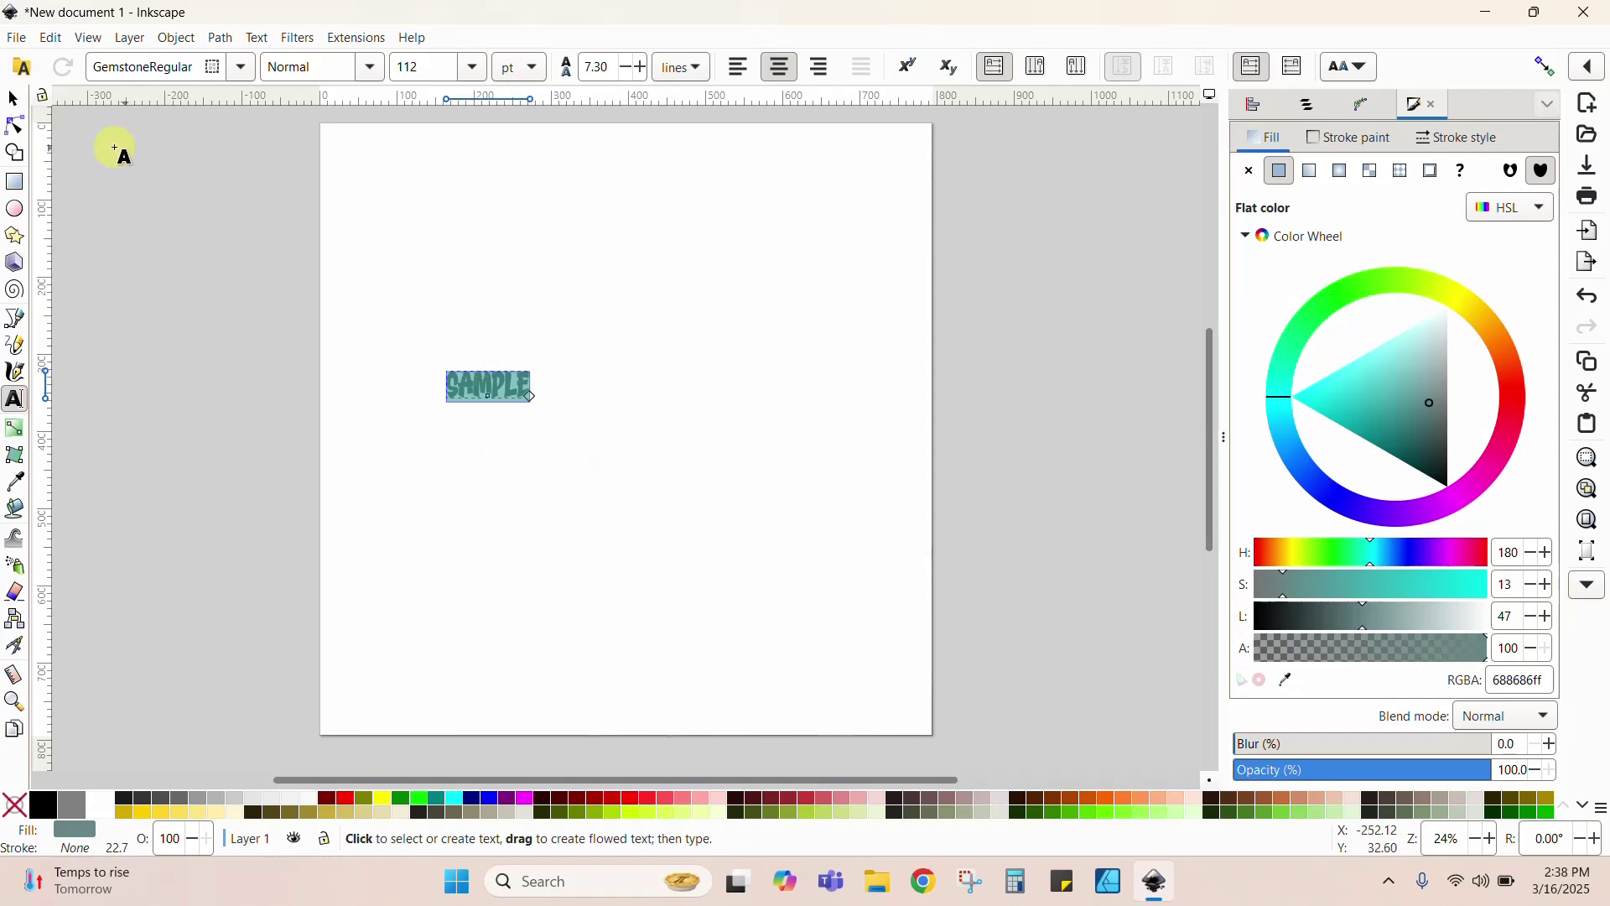
left_click(14, 101)
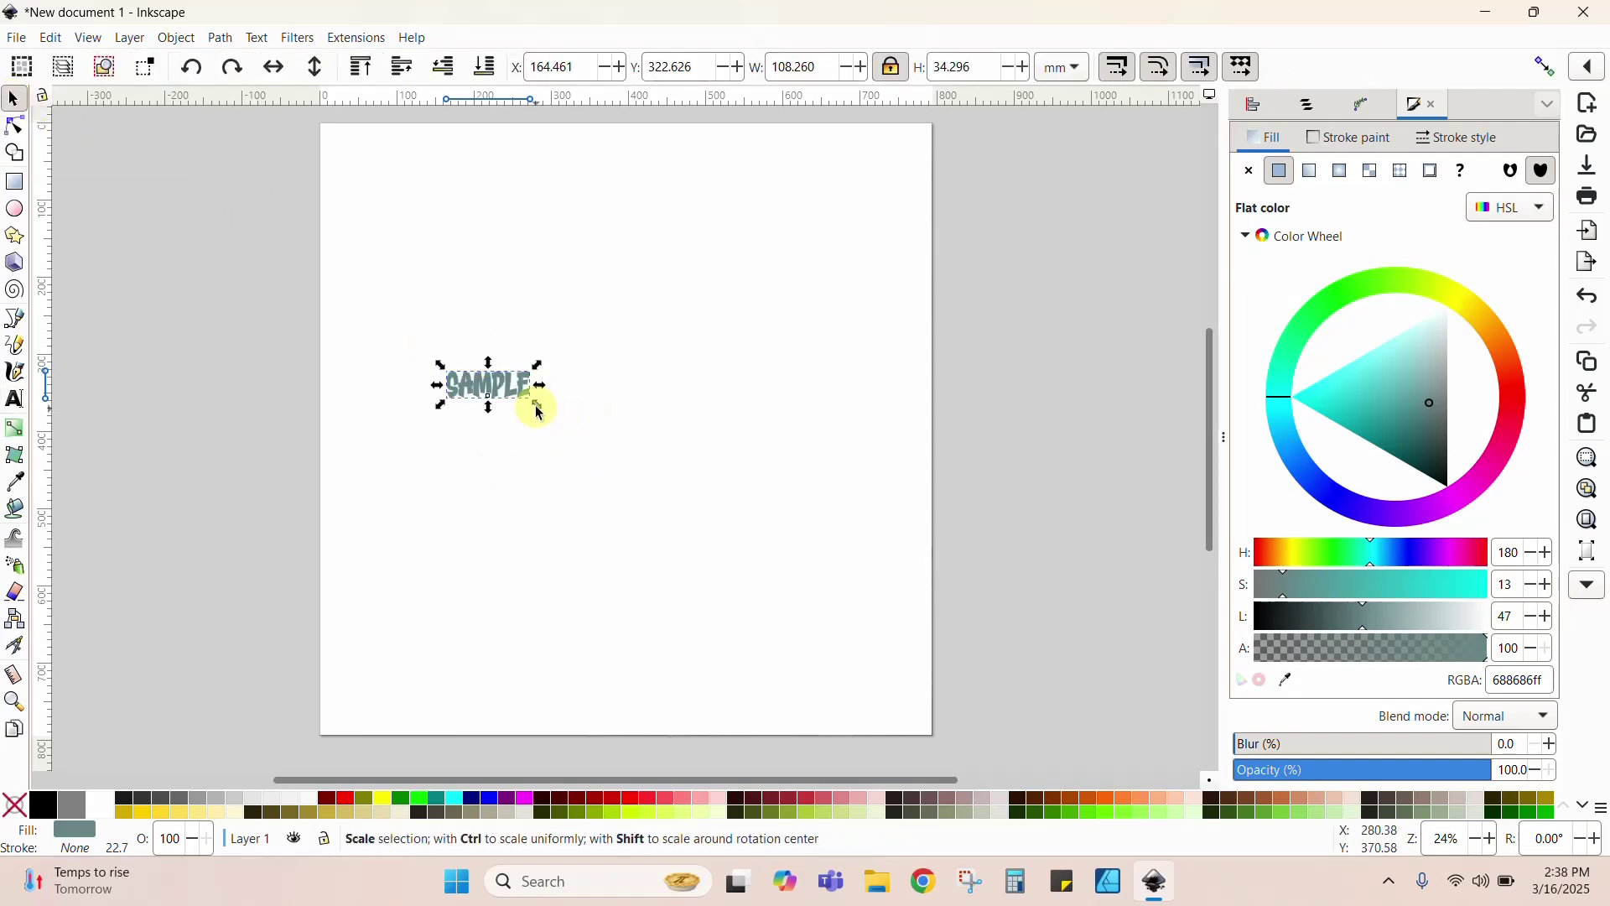
Step: Scale SAMPLE to about 682.5 × 244.7 mm, stretching it across most of the page
left_click_drag(538, 411, 860, 628)
left_click_drag(437, 437, 349, 435)
left_click_drag(600, 510, 609, 494)
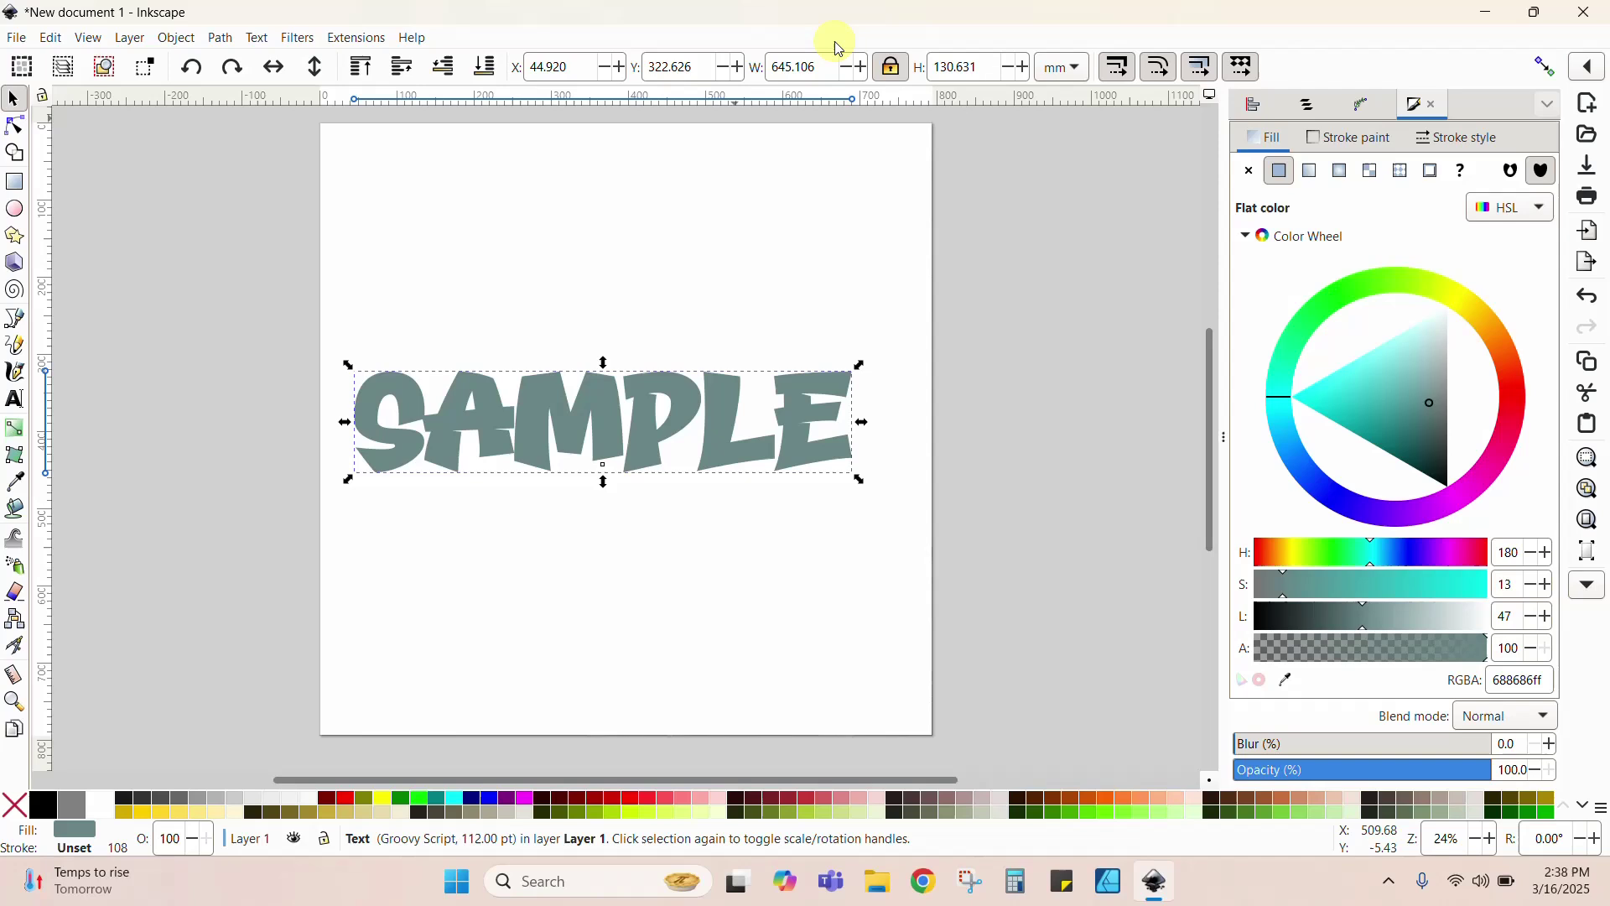
left_click(892, 72)
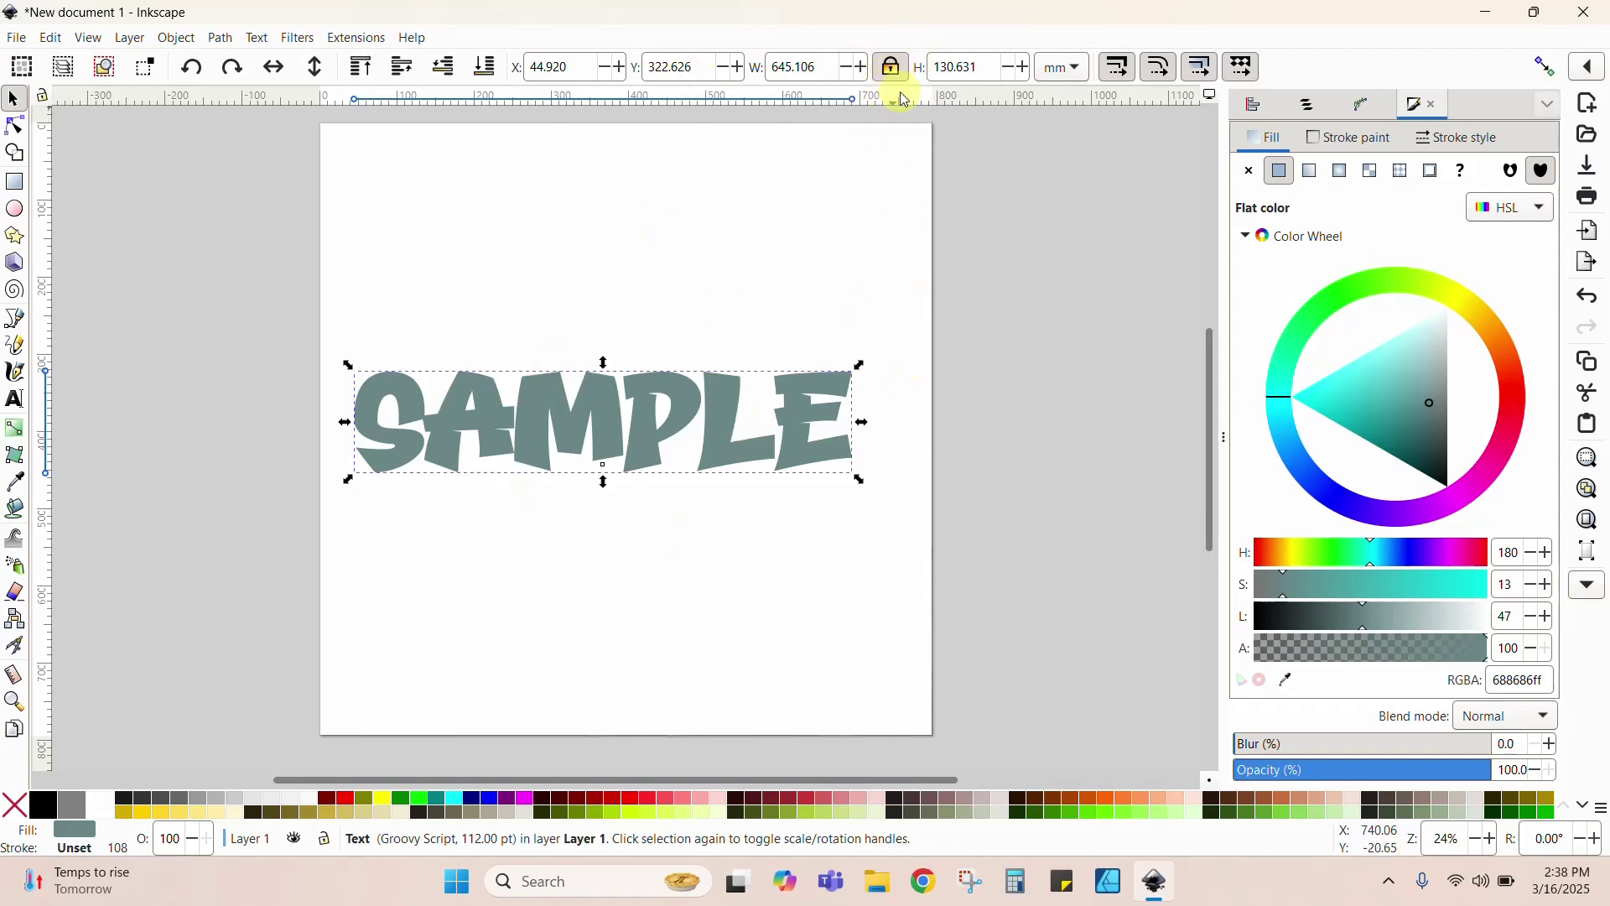
left_click_drag(859, 480, 879, 578)
left_click(891, 67)
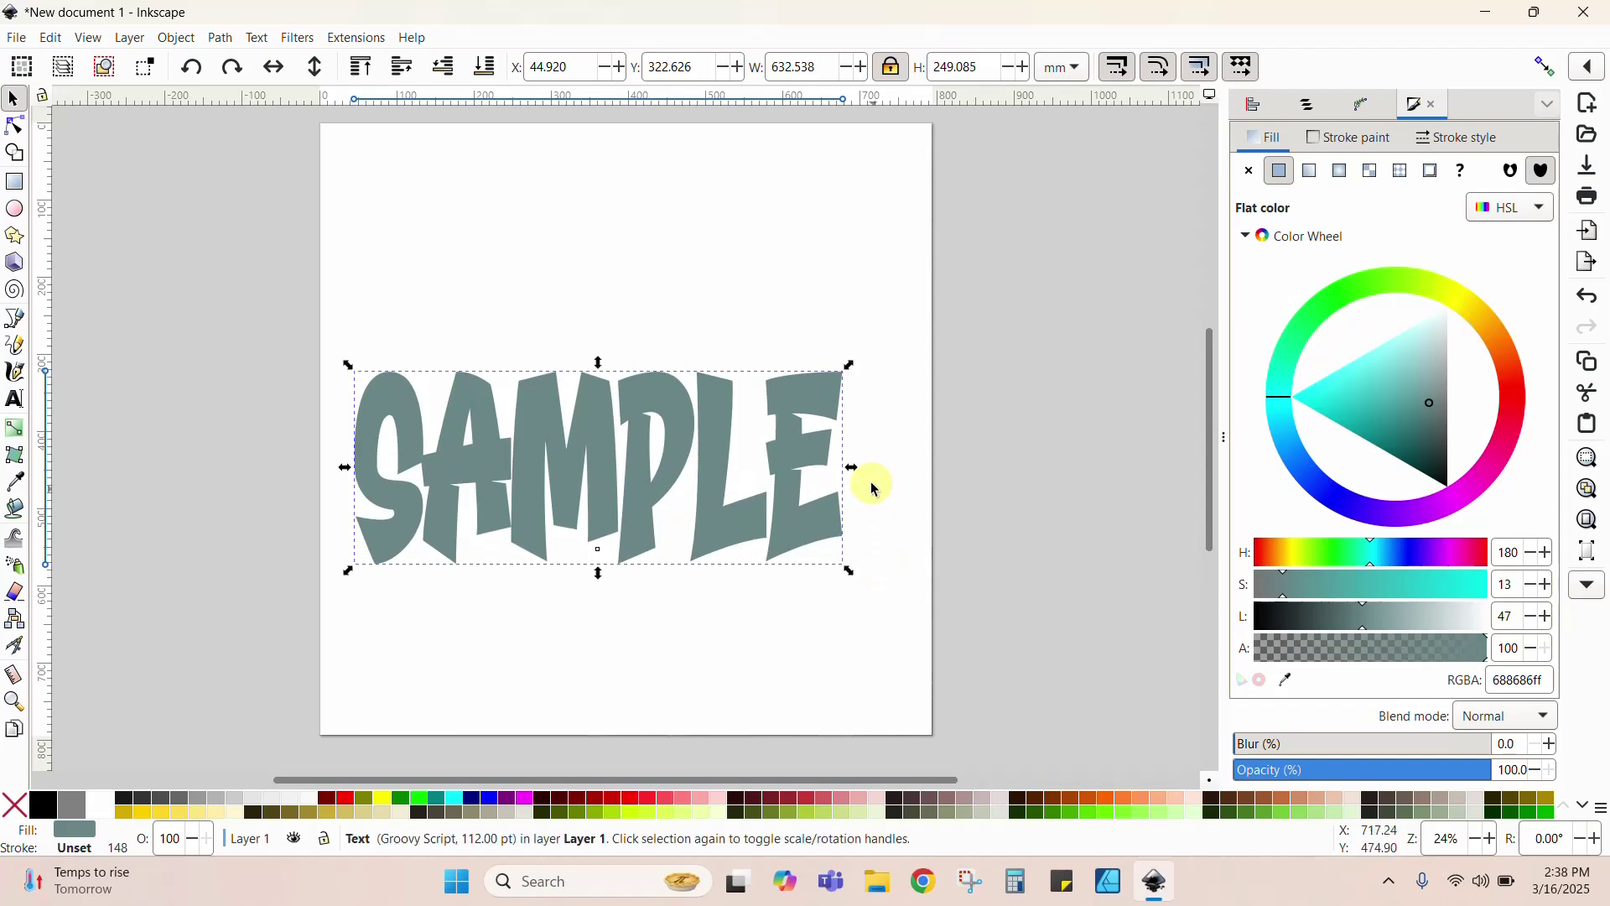
mouse_move(598, 567)
left_mouse_down()
mouse_move(619, 515)
mouse_move(604, 571)
left_mouse_up()
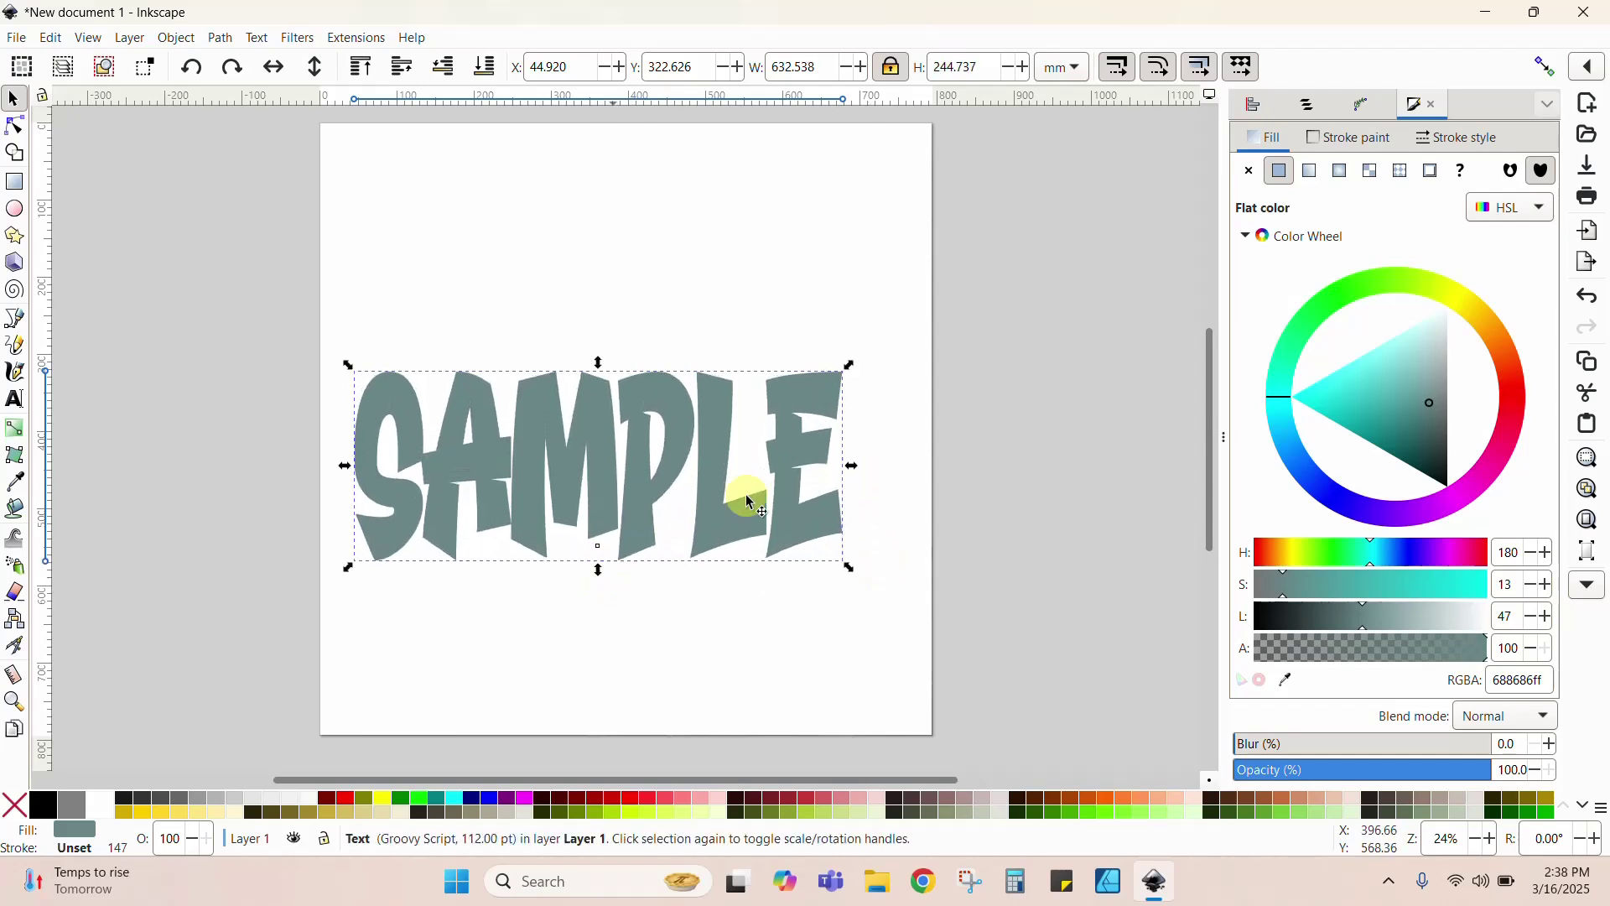
left_click_drag(852, 463, 891, 467)
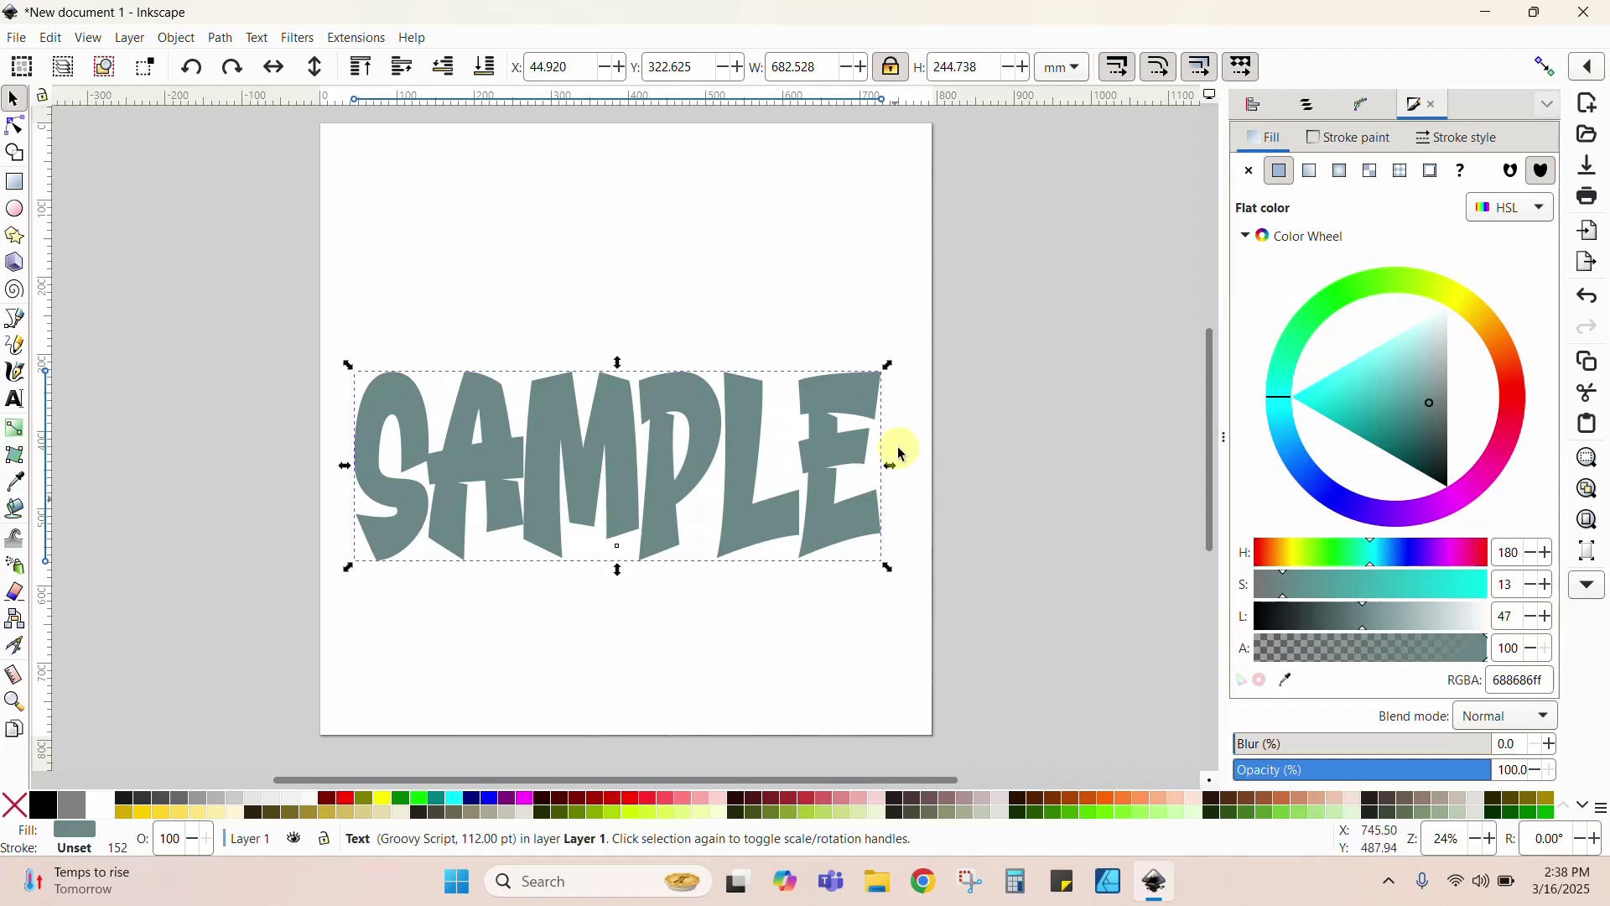
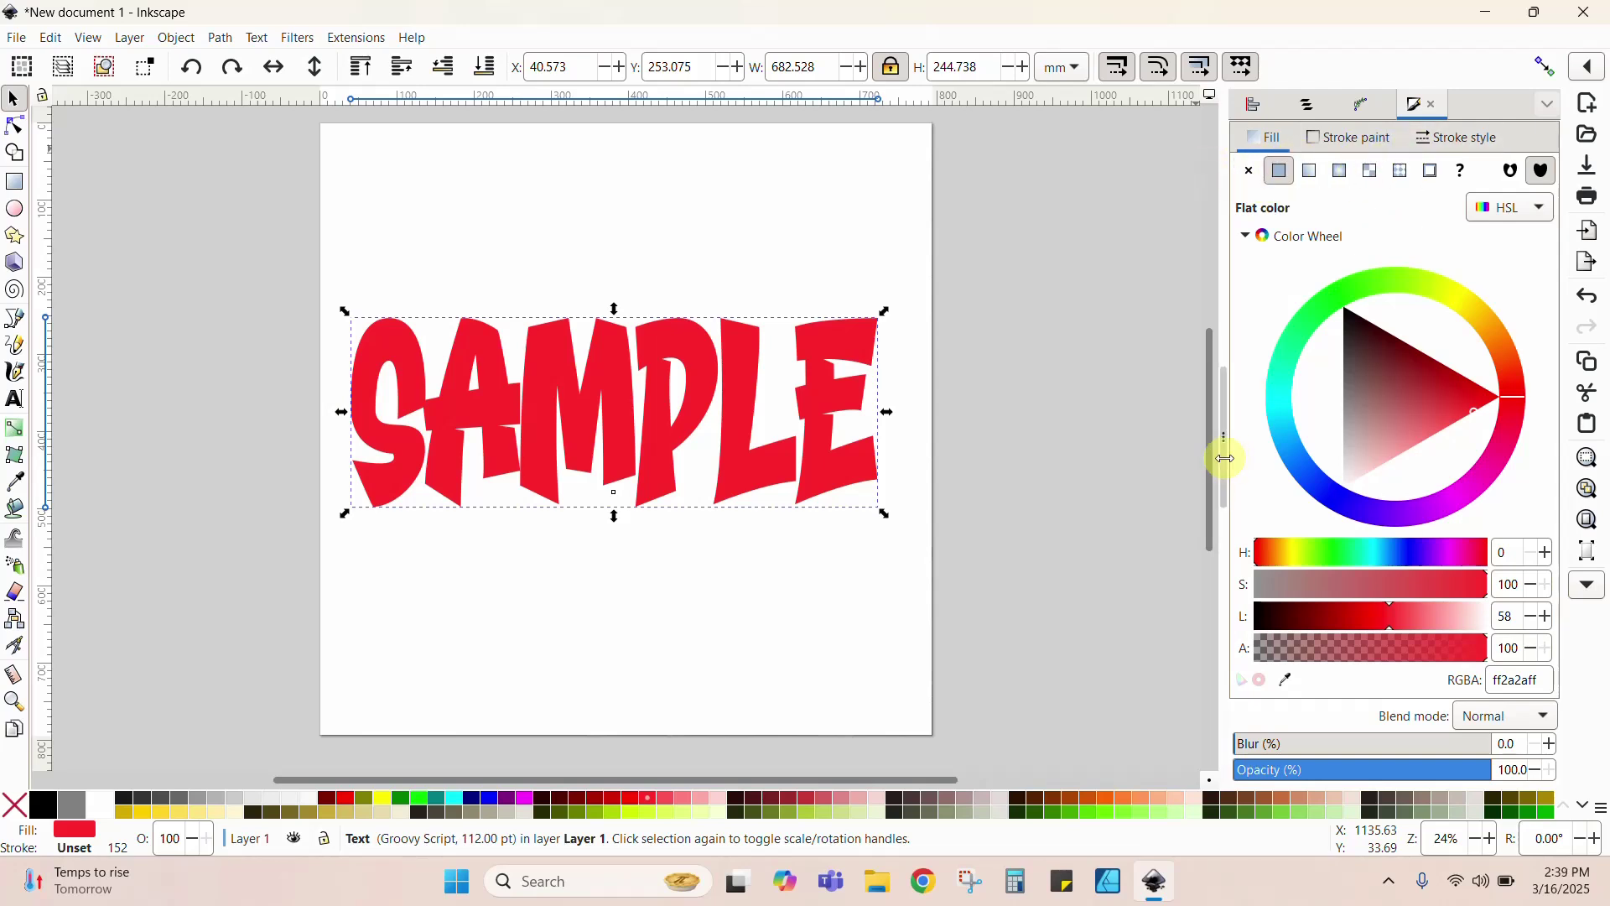
Step: Resize the dock and bring up the Stroke paint settings for the SAMPLE text
left_click_drag(1221, 456, 773, 460)
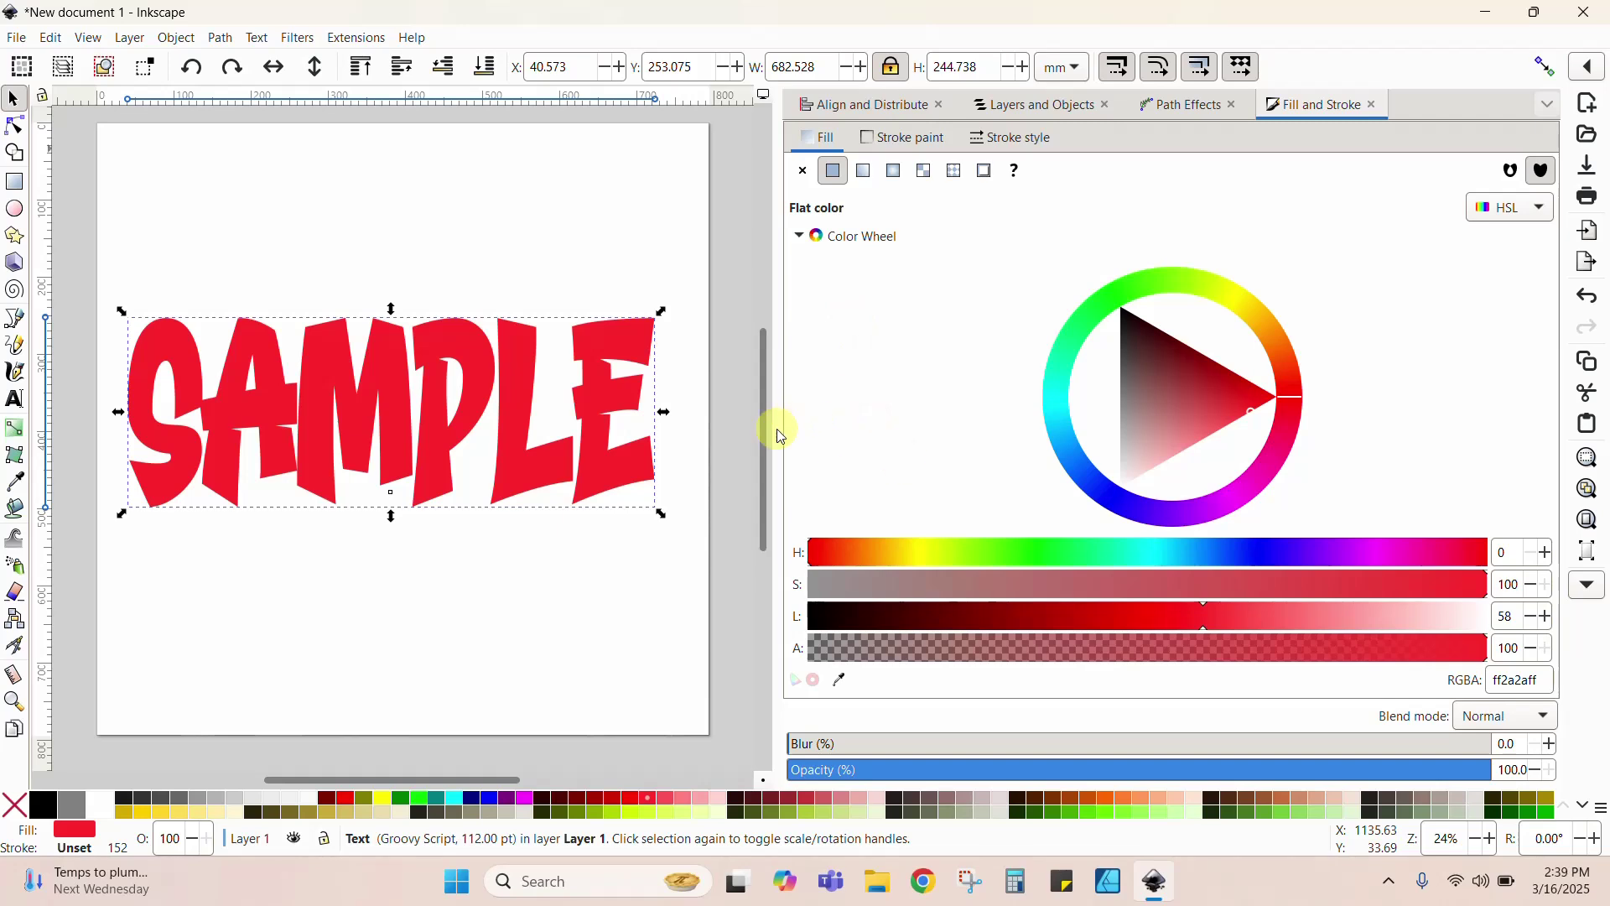
left_click_drag(784, 427, 1210, 417)
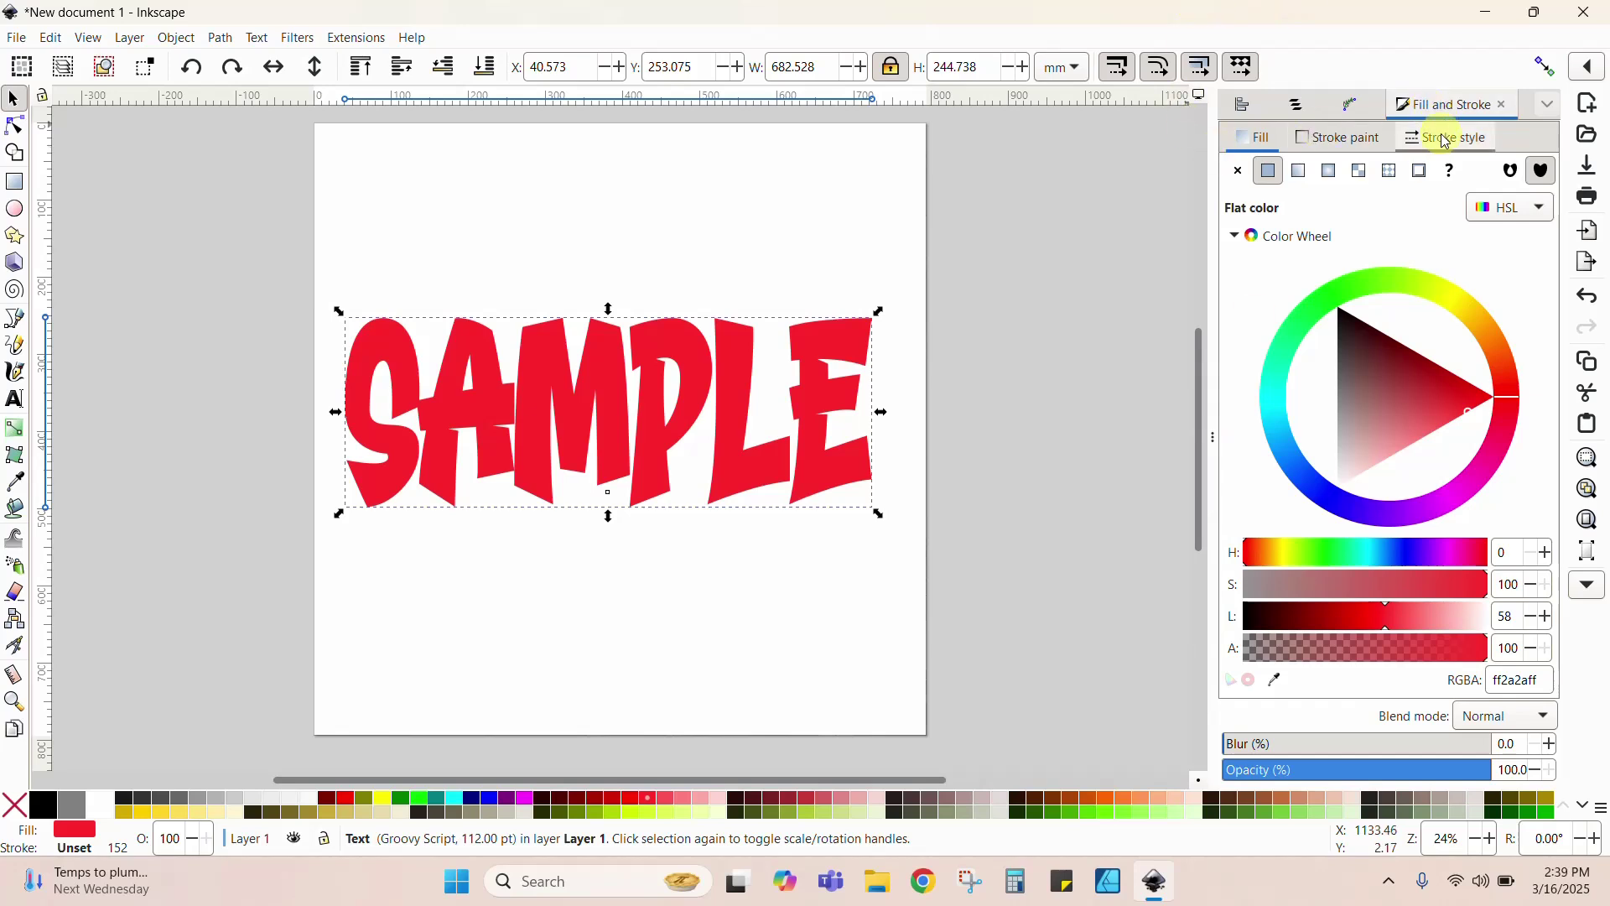
left_click(1549, 106)
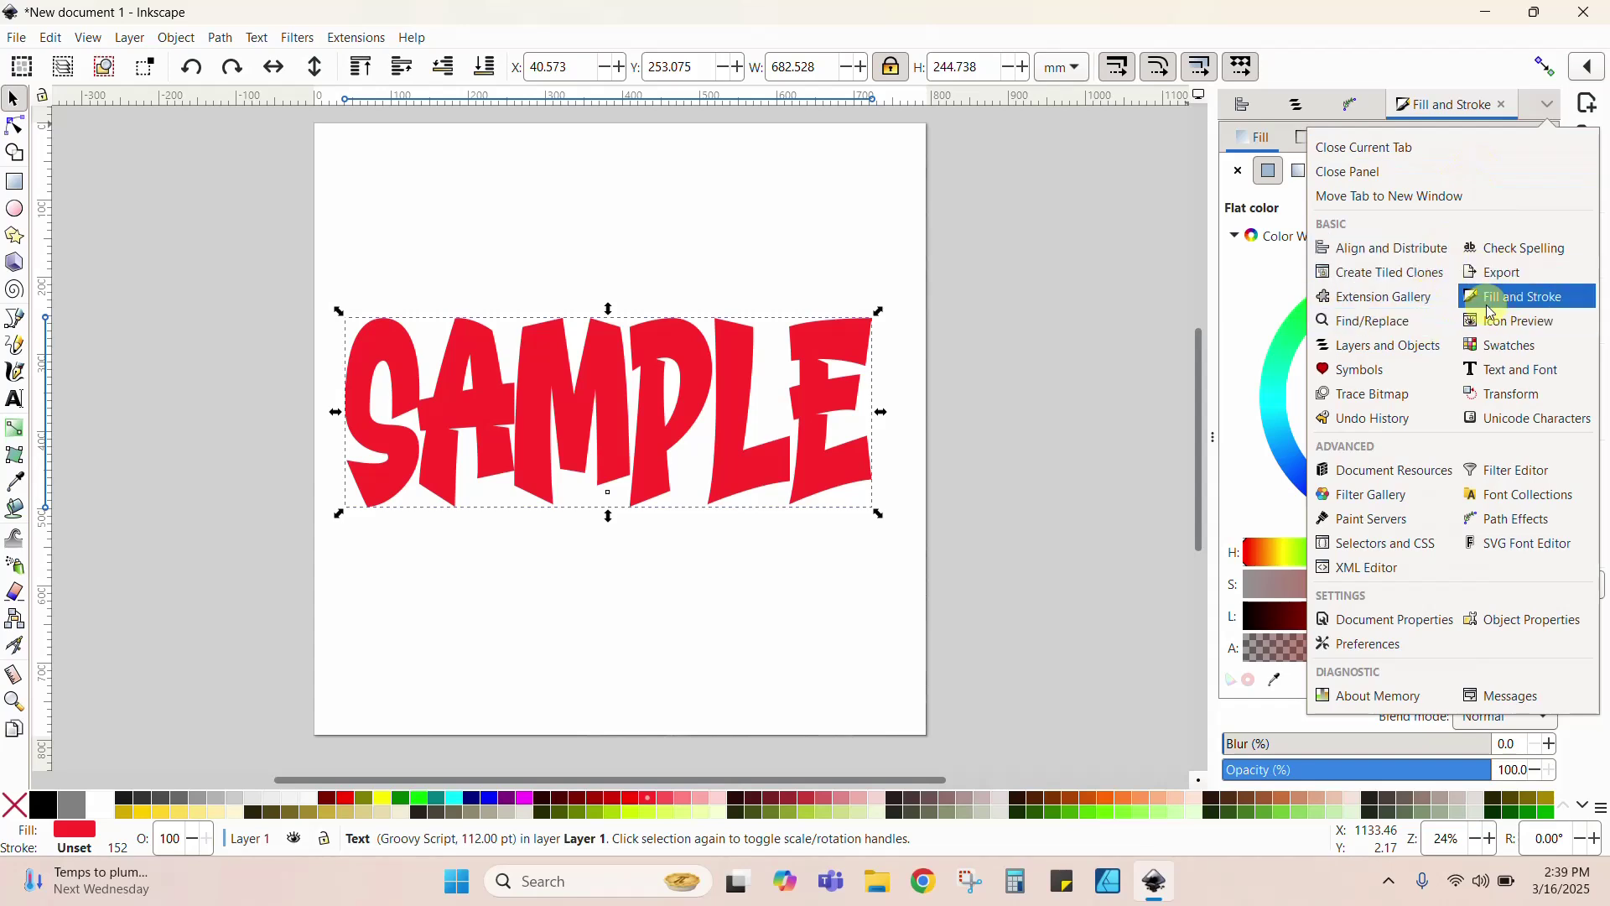
left_click(1262, 284)
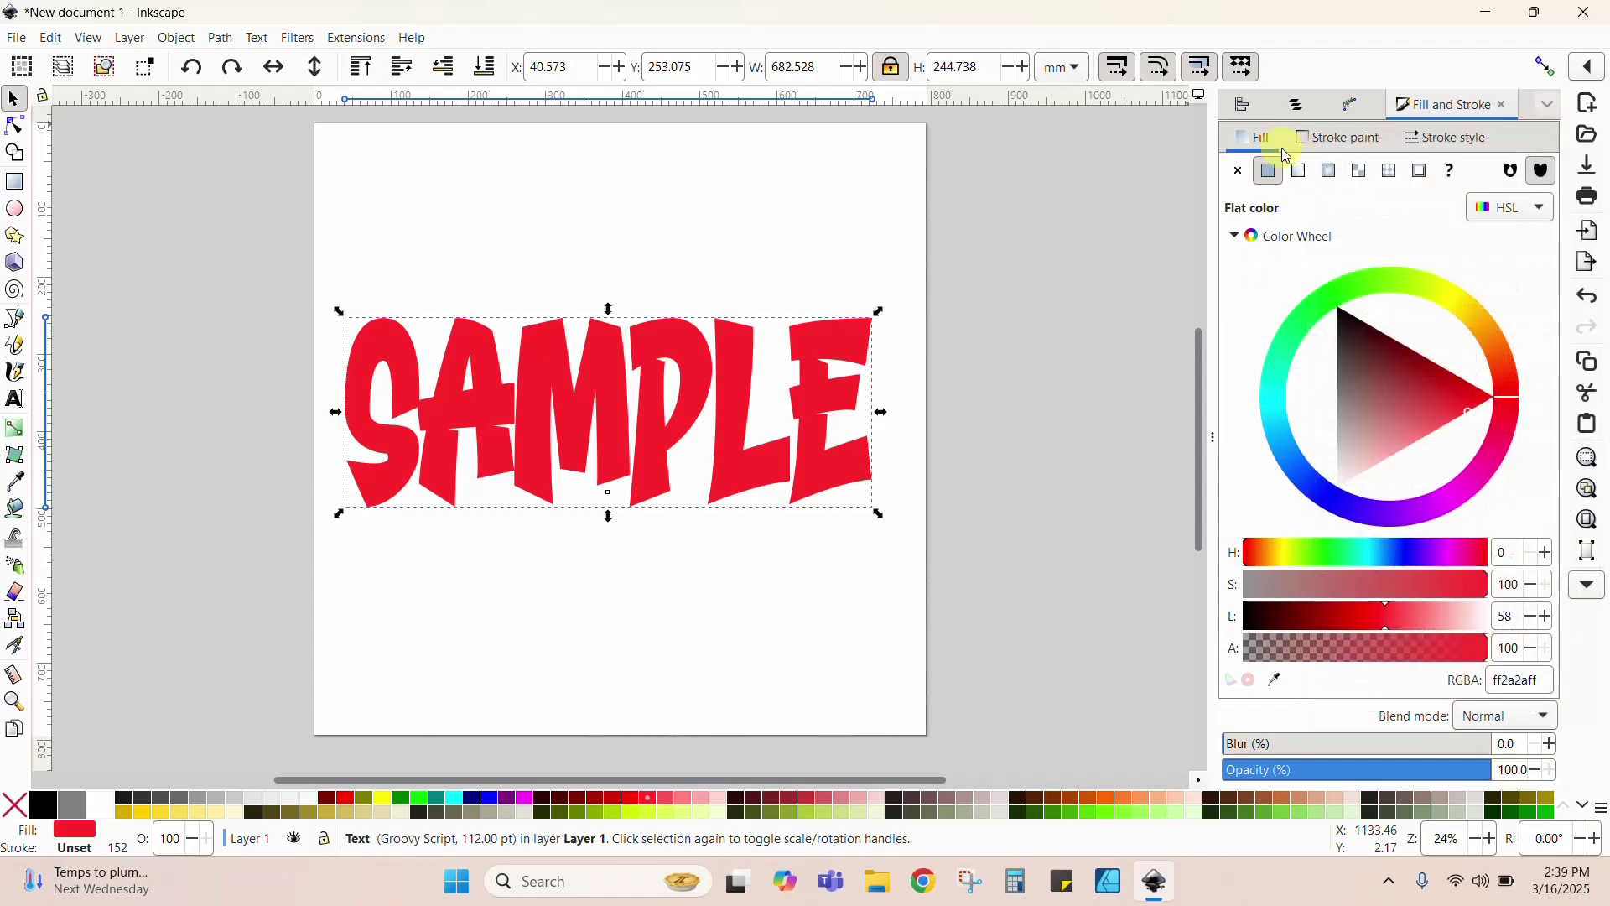
left_click(1342, 143)
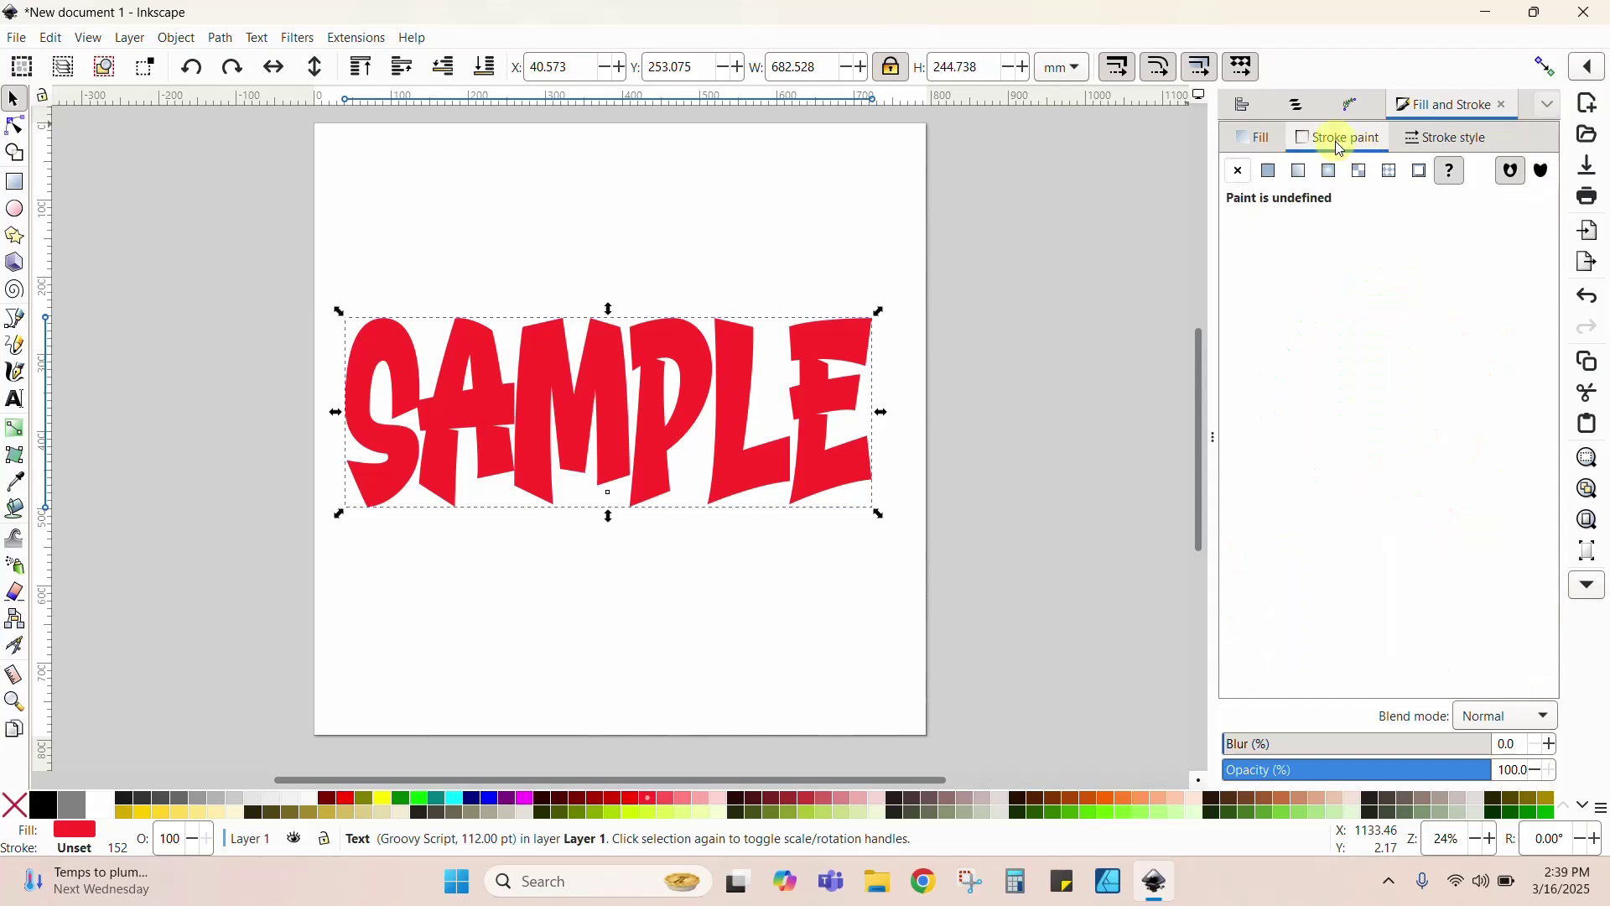
Step: Give the SAMPLE text a flat black stroke and set its width to 2 mm
left_click(1271, 173)
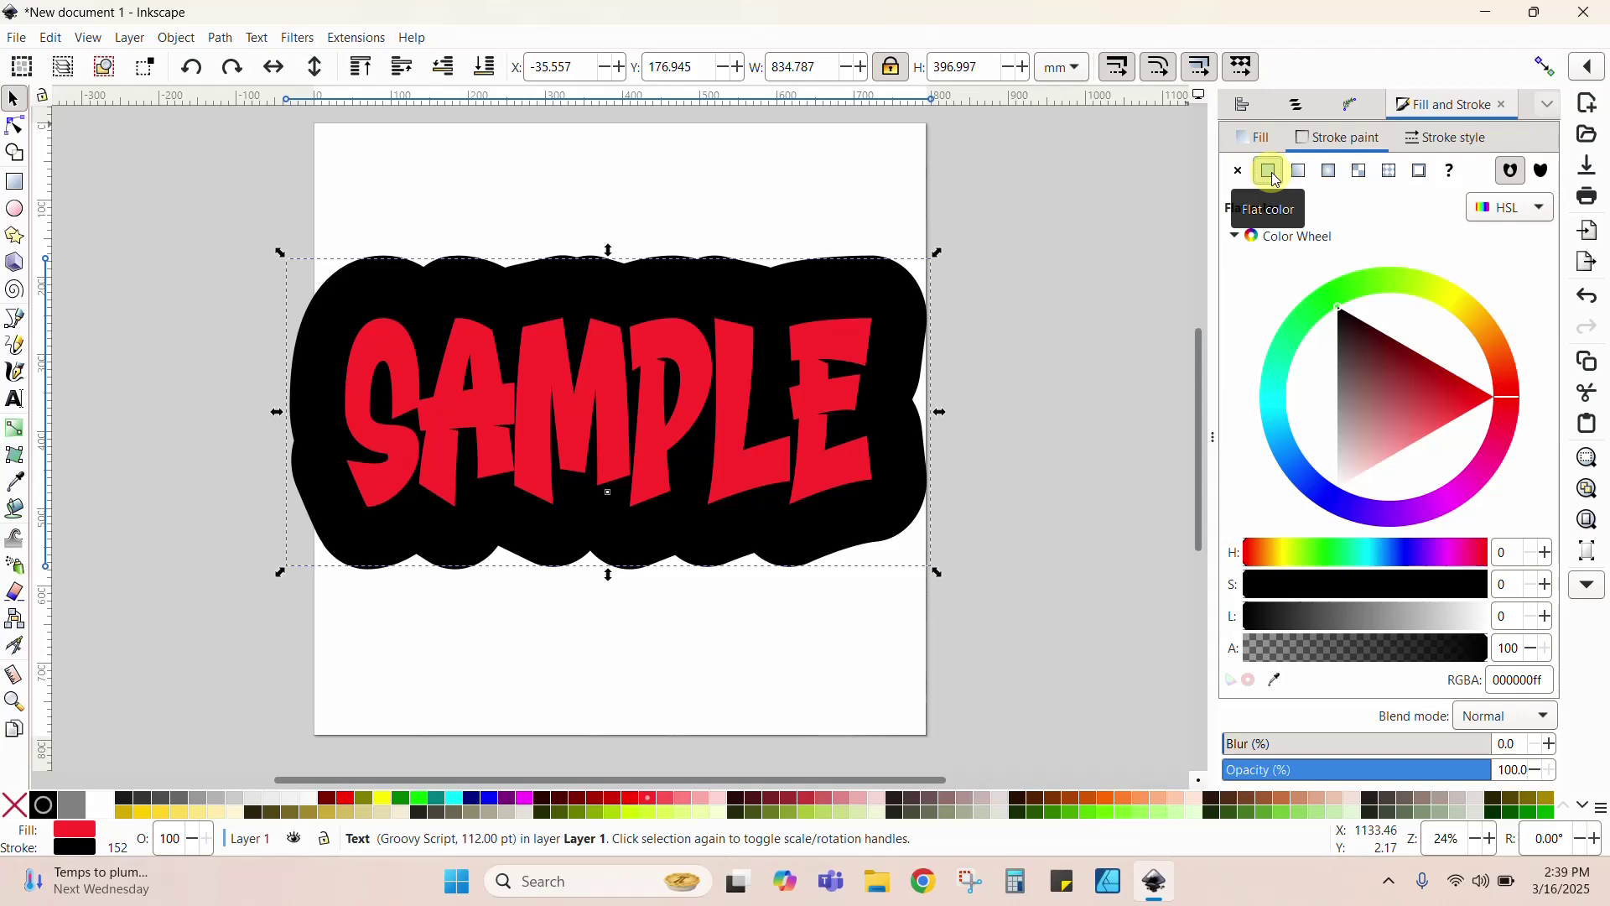
left_click(1451, 140)
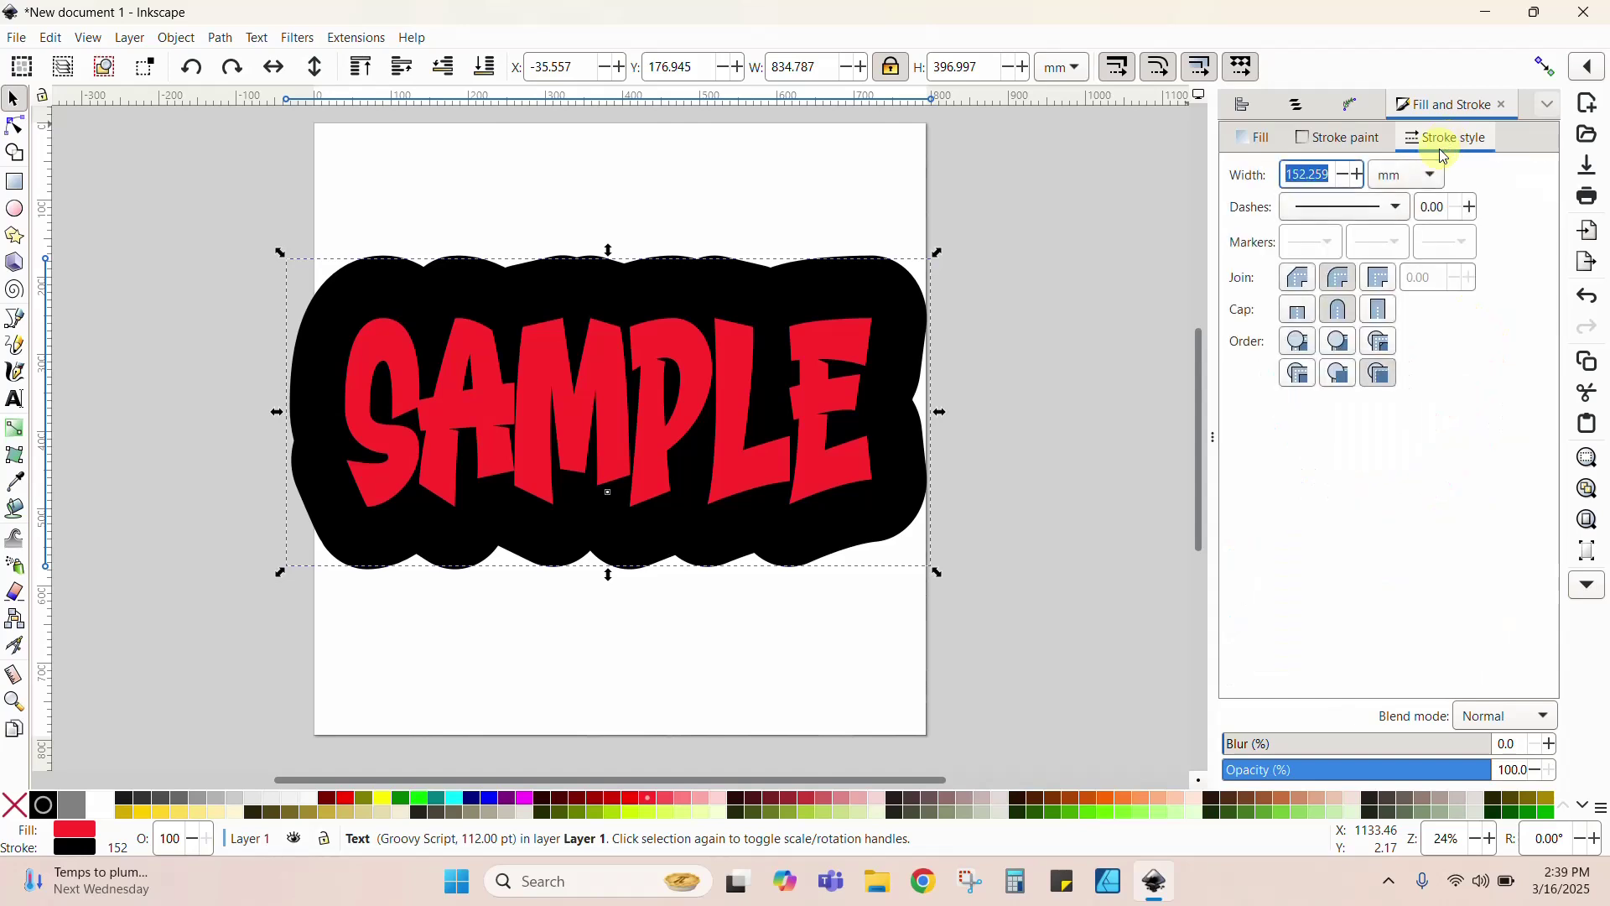
left_click(1350, 175)
left_click_drag(1350, 184, 1352, 182)
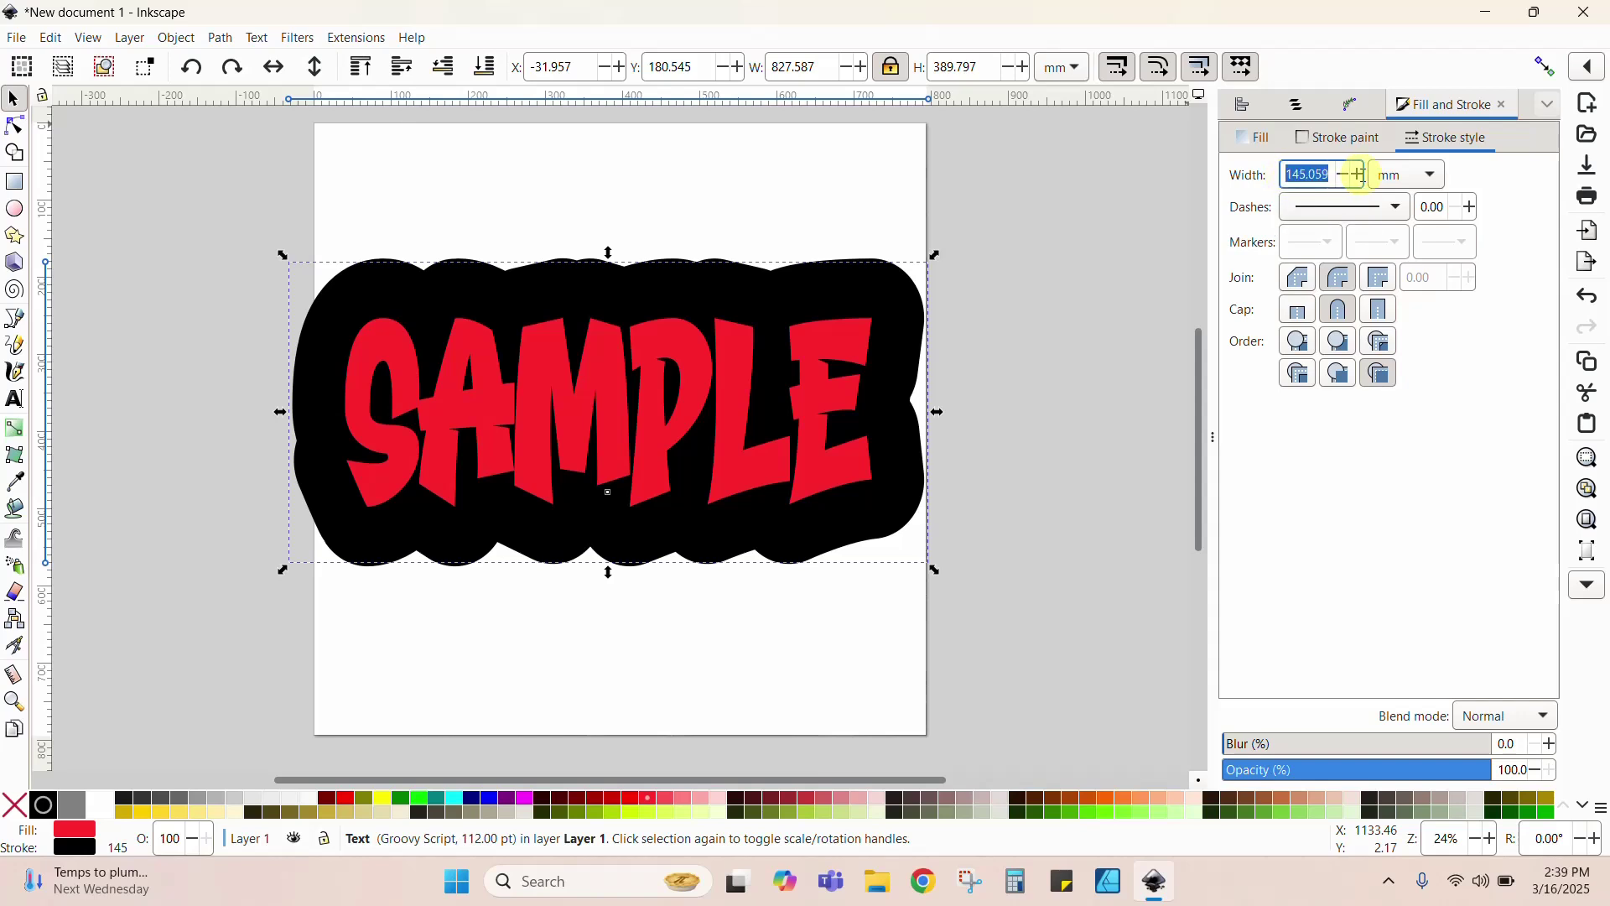
type("2")
key("Return")
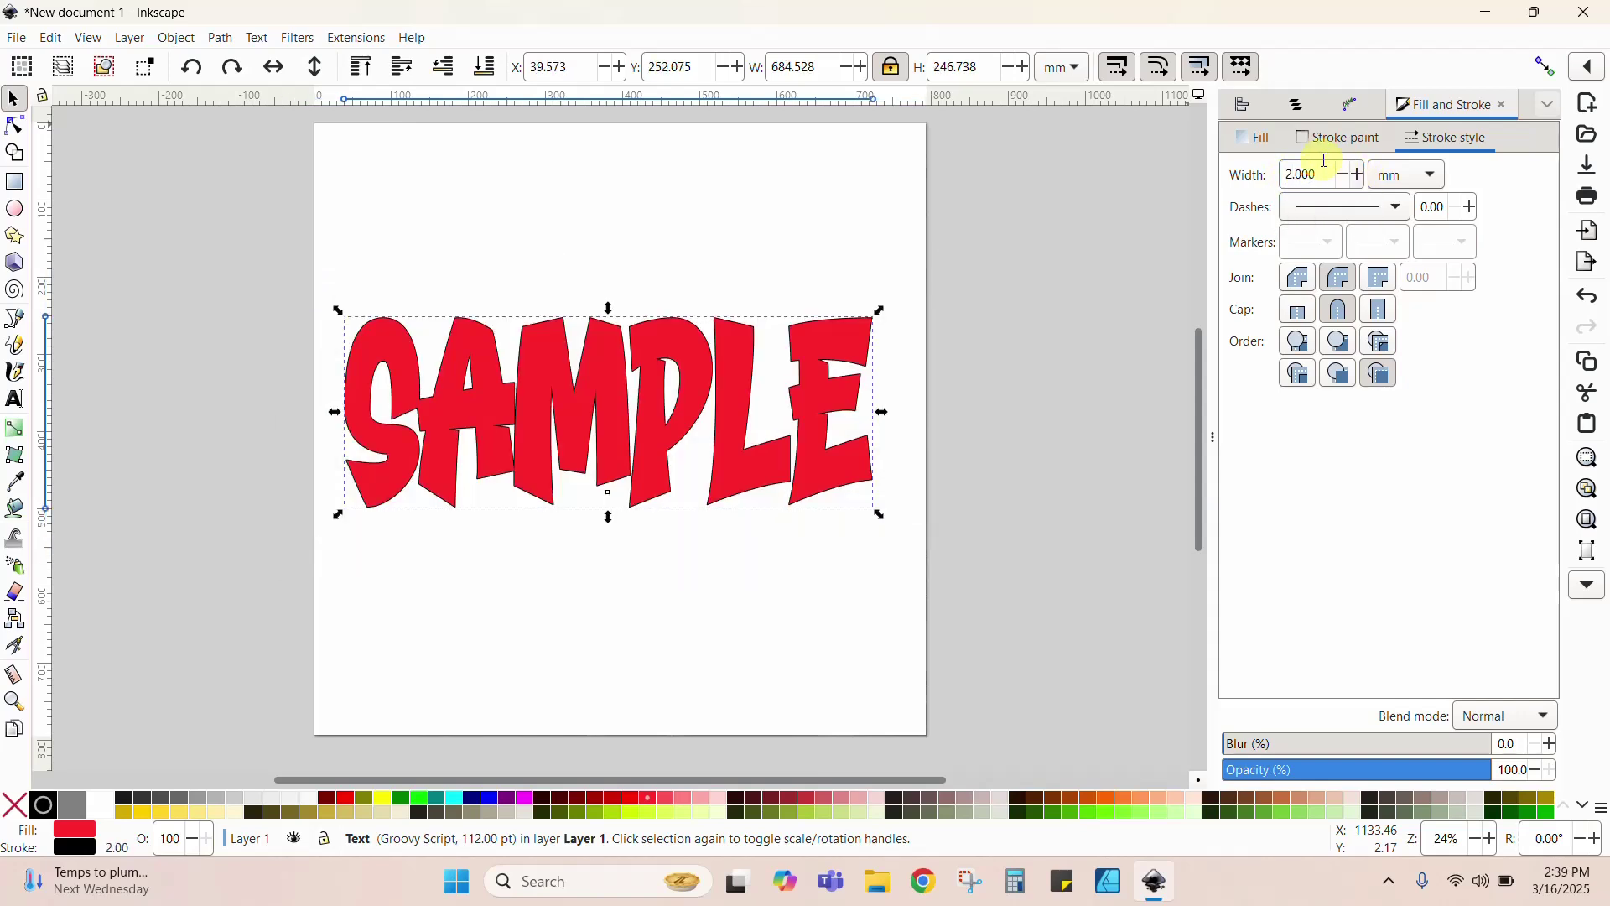
Step: Widen the stroke through 4 mm and 6 mm up to 9.5 mm
left_click_drag(1332, 175, 1258, 176)
type("4")
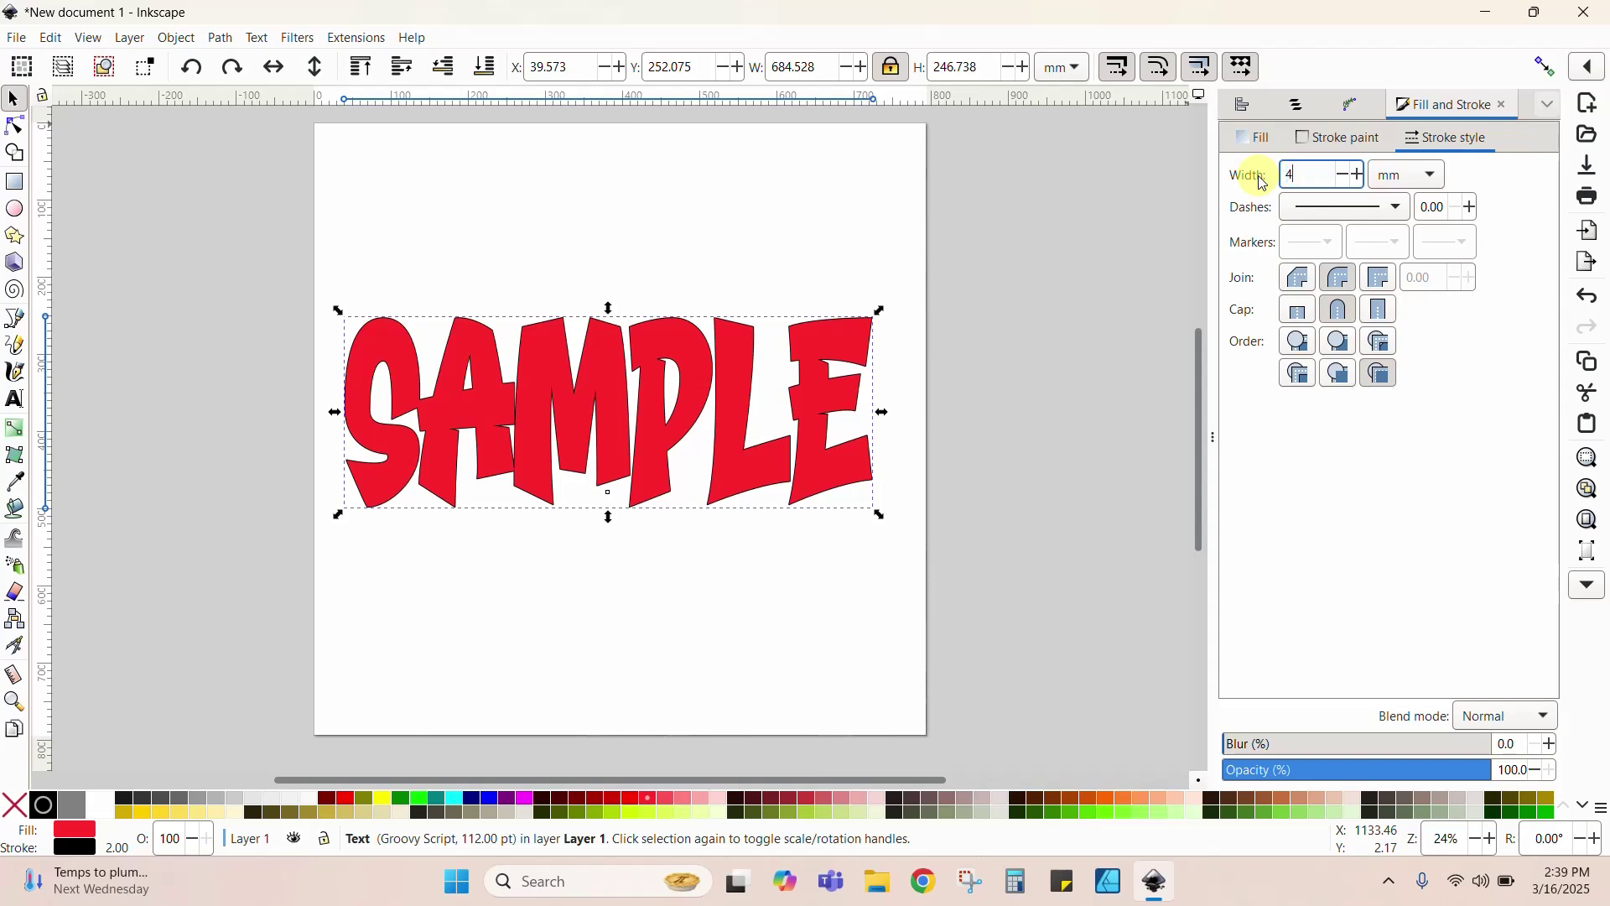
key("Return")
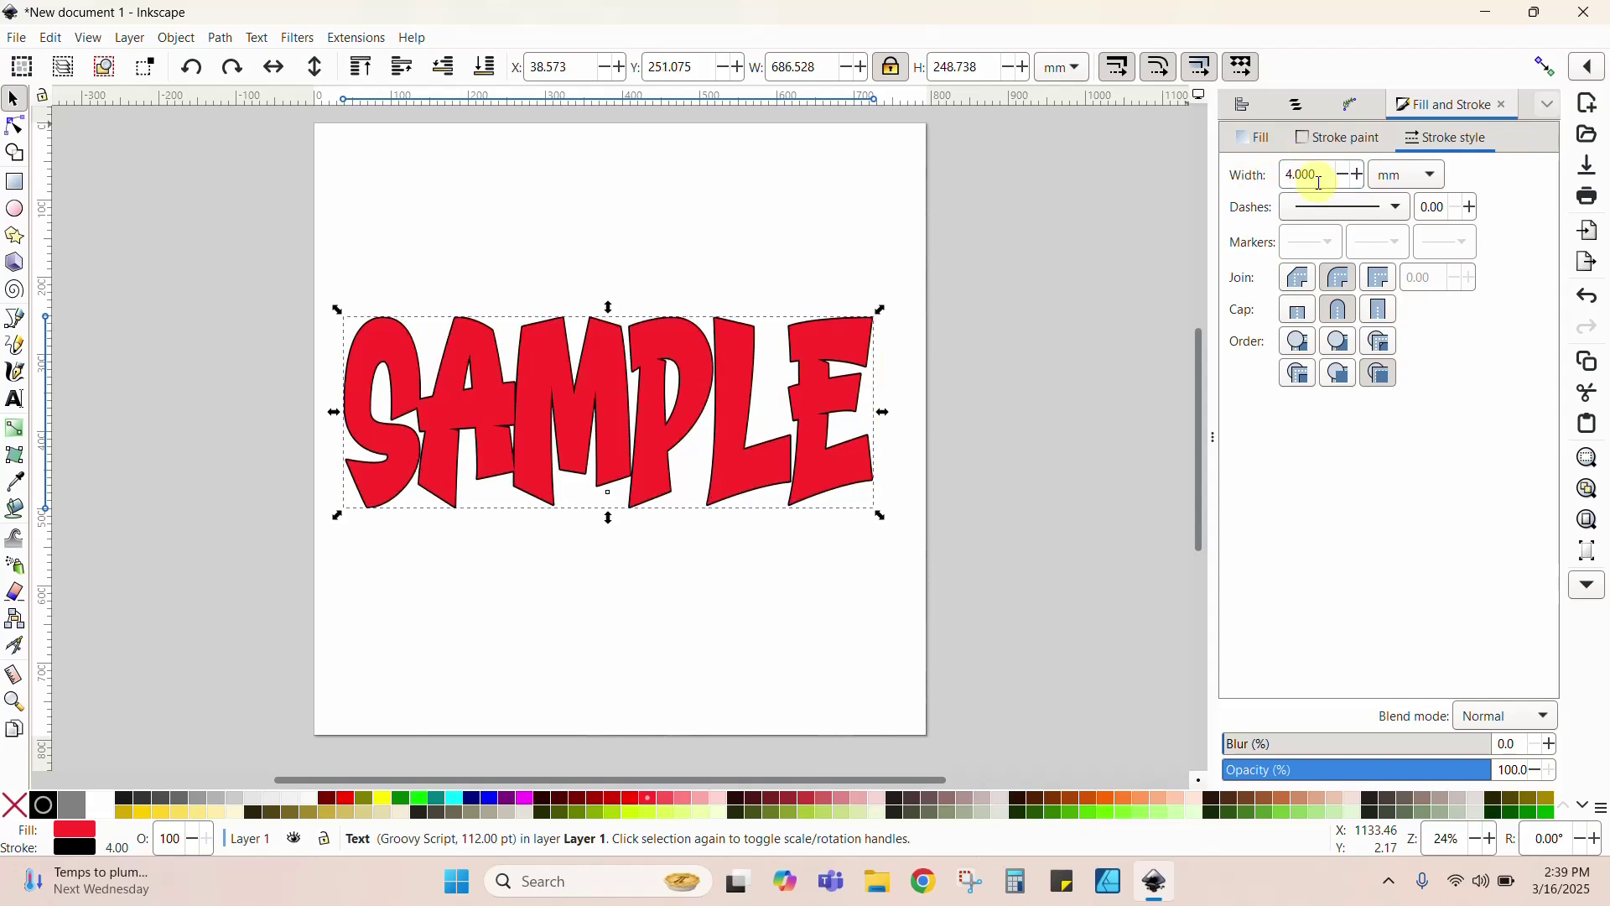
left_click_drag(1312, 174, 1256, 177)
type("6")
key("Return")
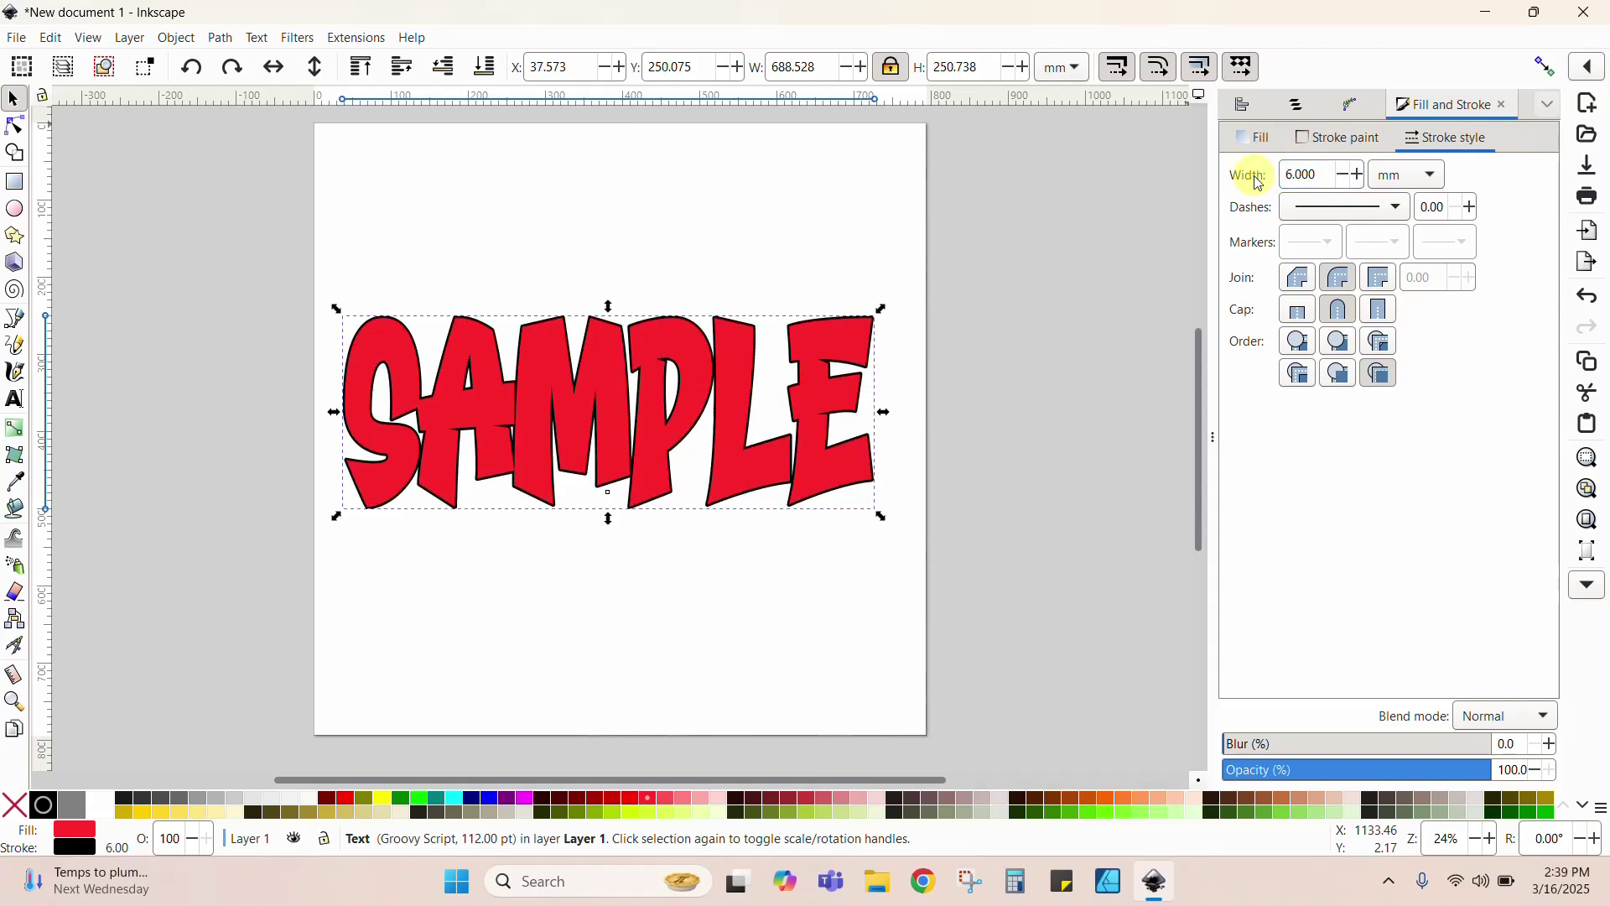
left_click(1360, 177)
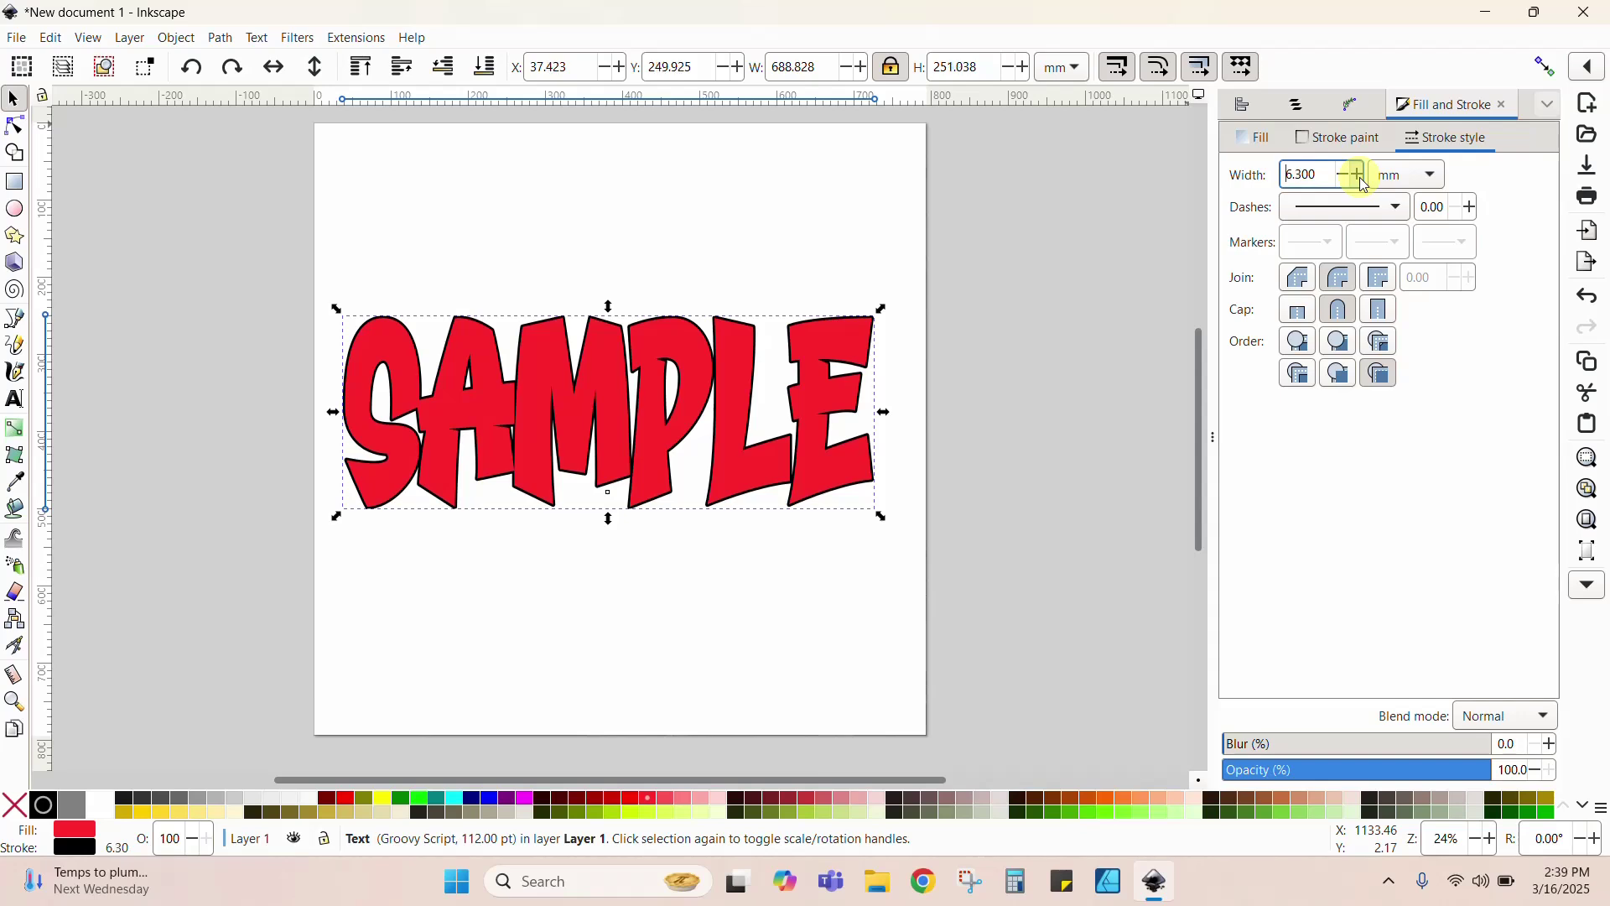
left_click(1361, 176)
left_click(1362, 176)
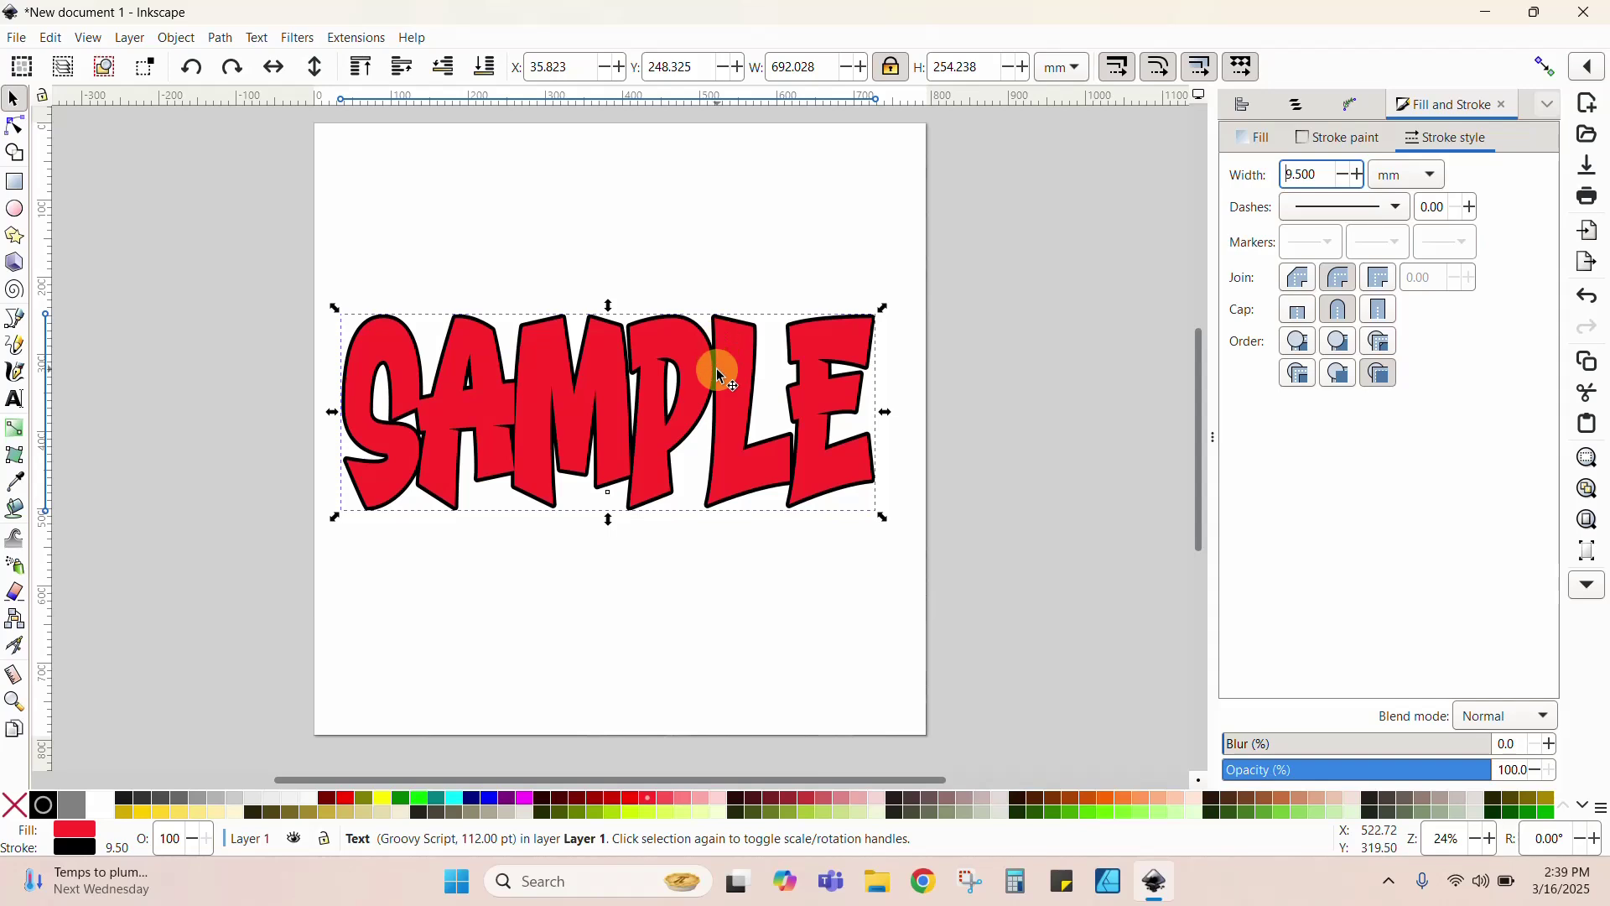
Step: Deselect the SAMPLE text and open File > Export
left_click(689, 583)
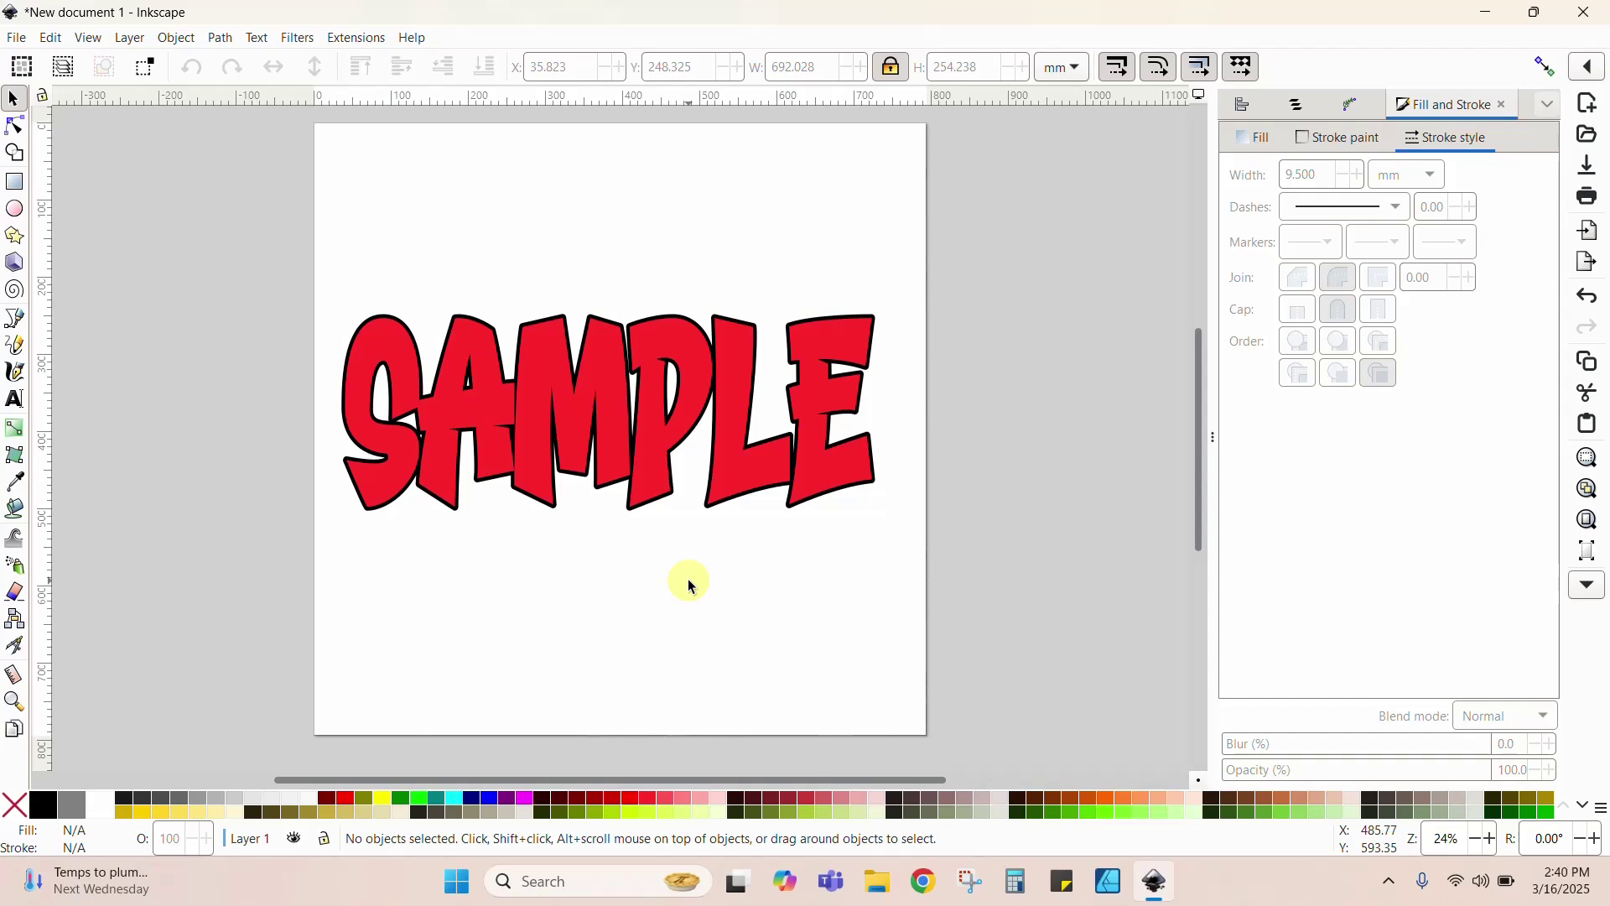
left_click(17, 39)
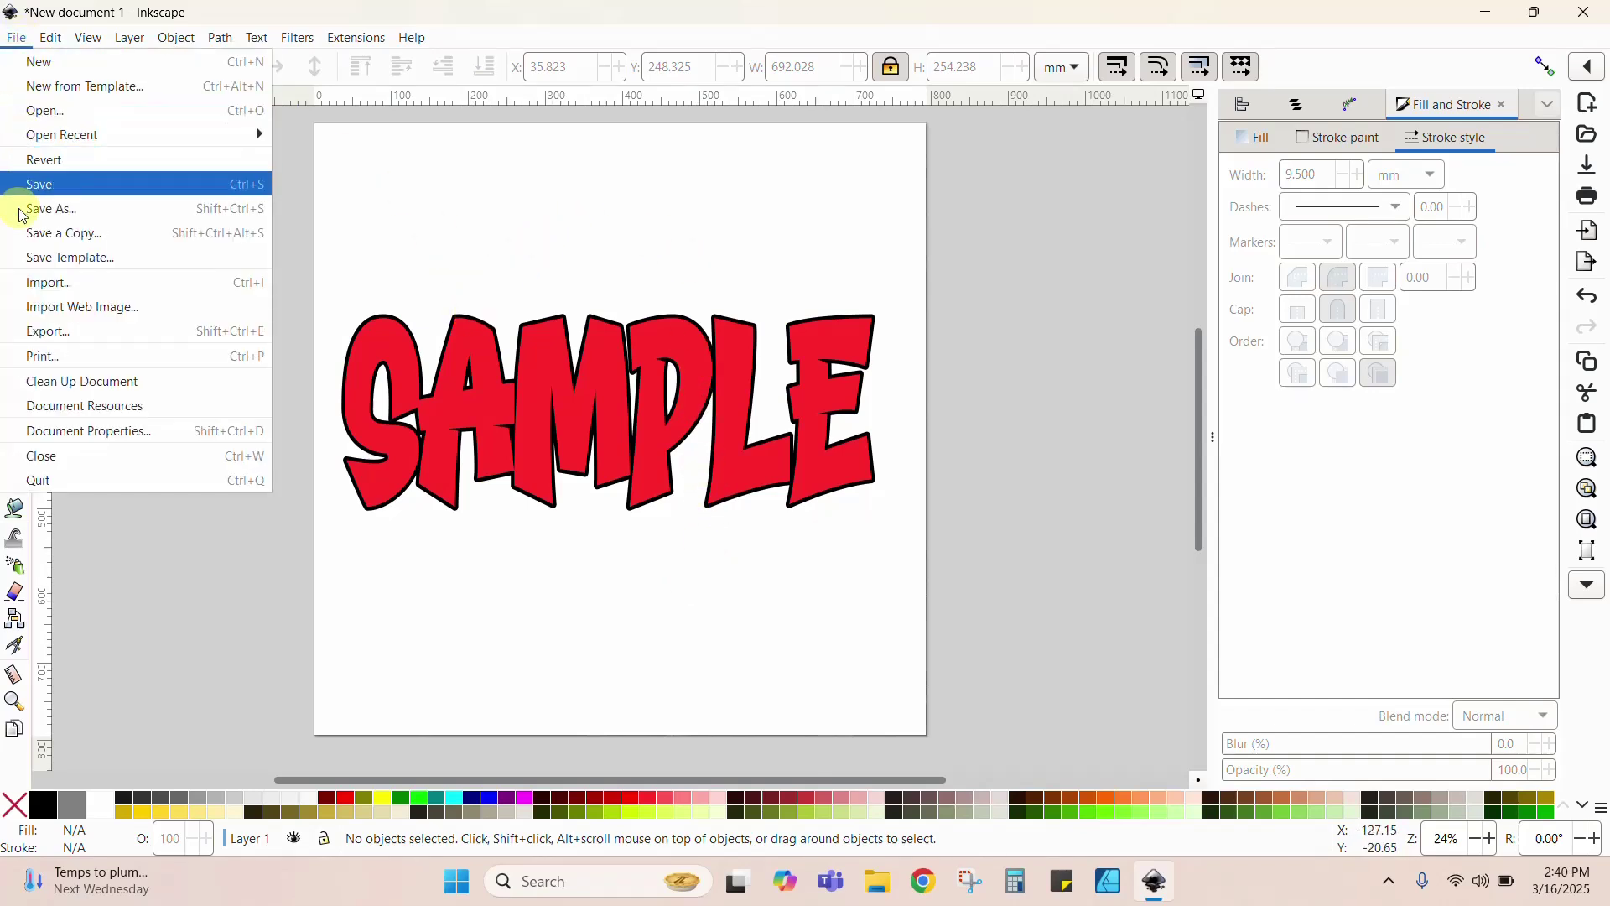
left_click(49, 332)
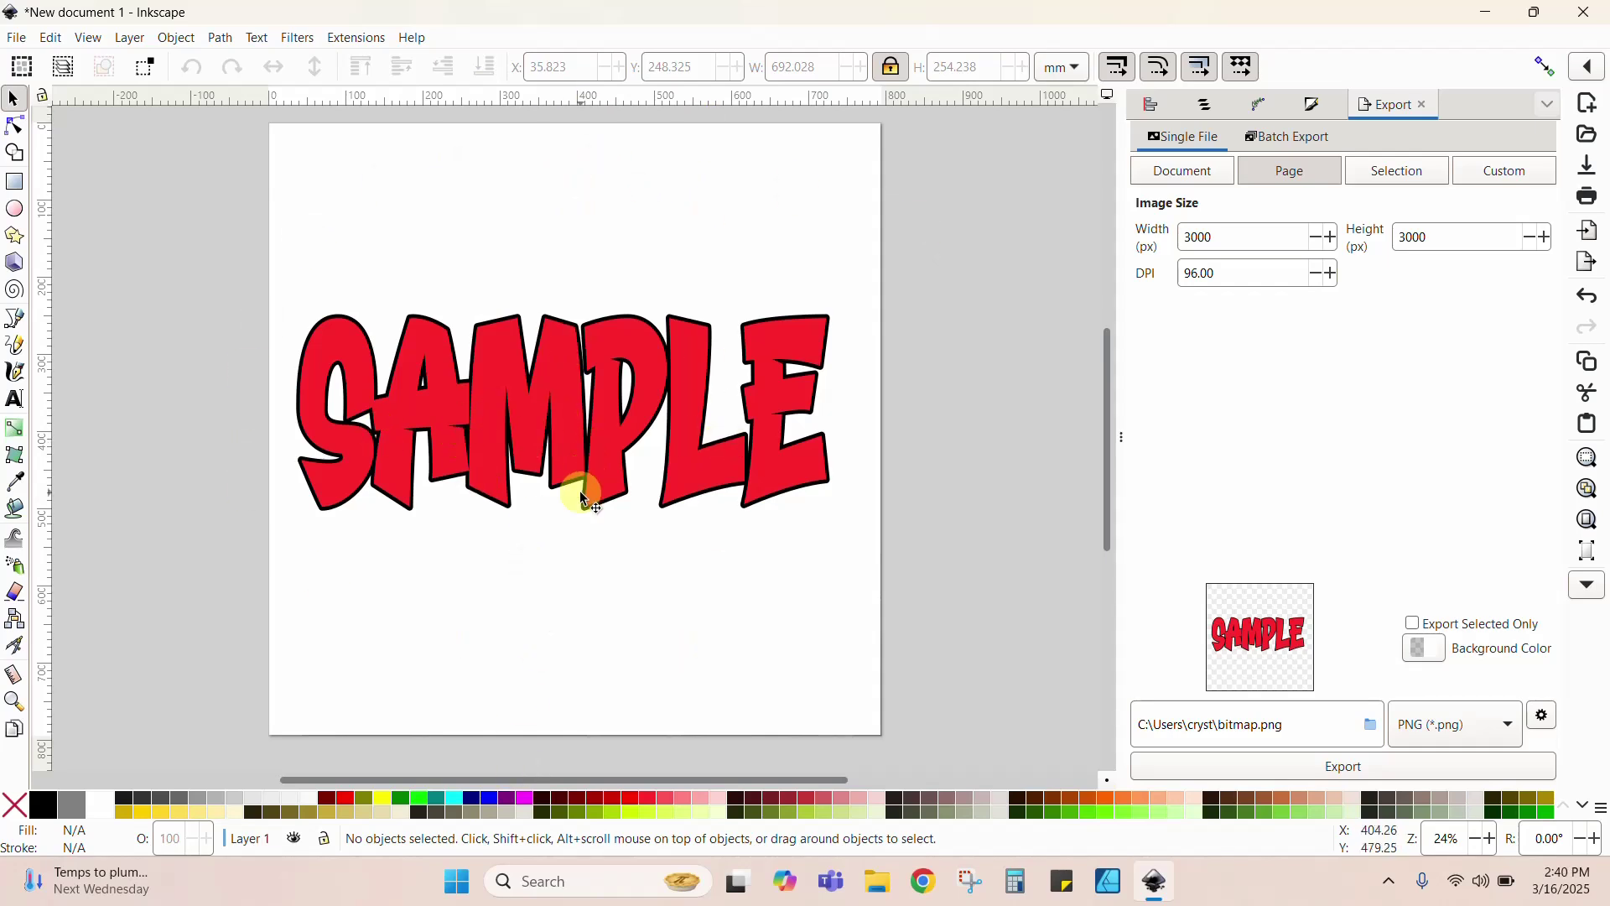
Step: Select the SAMPLE text, tick Export Selected Only, and keep PNG (*.png) as the format
left_click(610, 454)
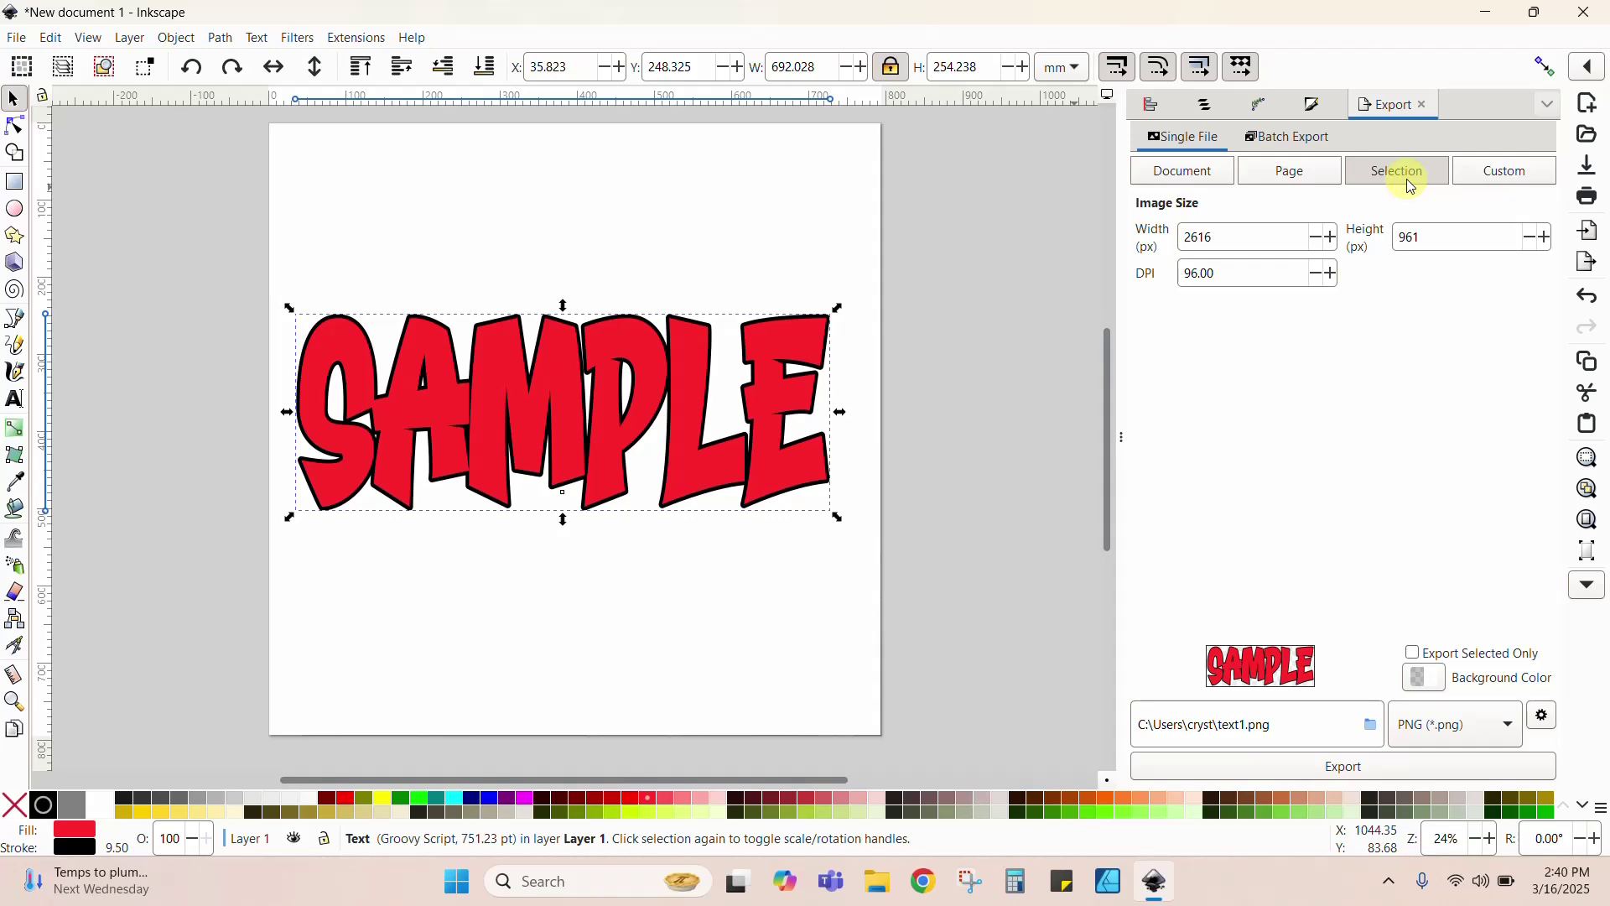
left_click(1415, 656)
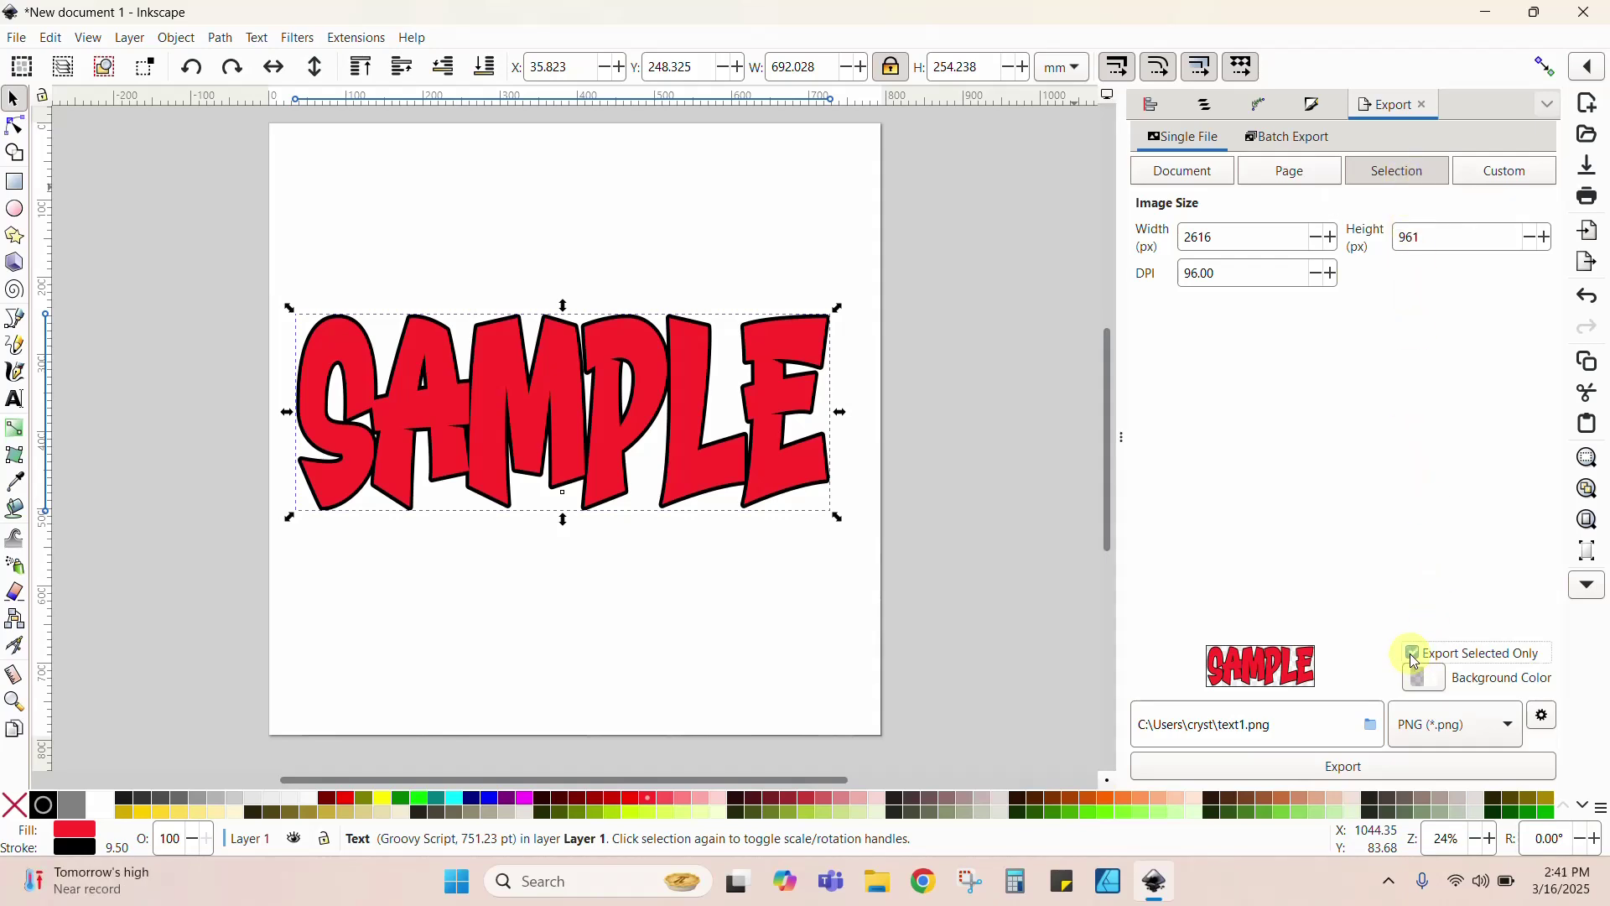
left_click(1489, 736)
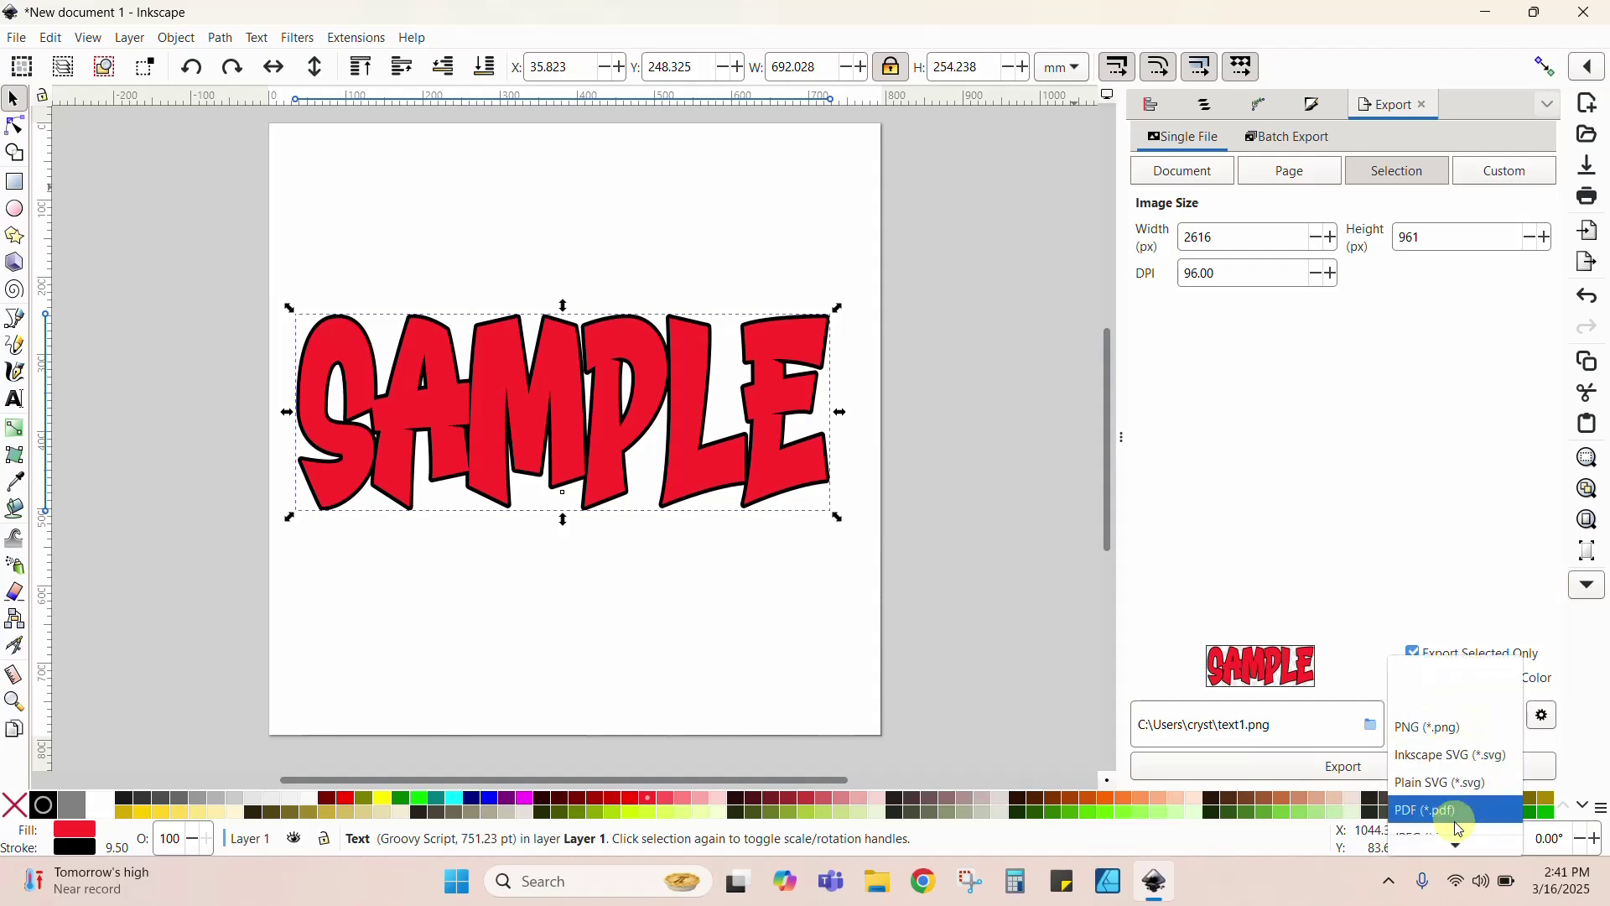
scroll(1456, 788, "down", 2)
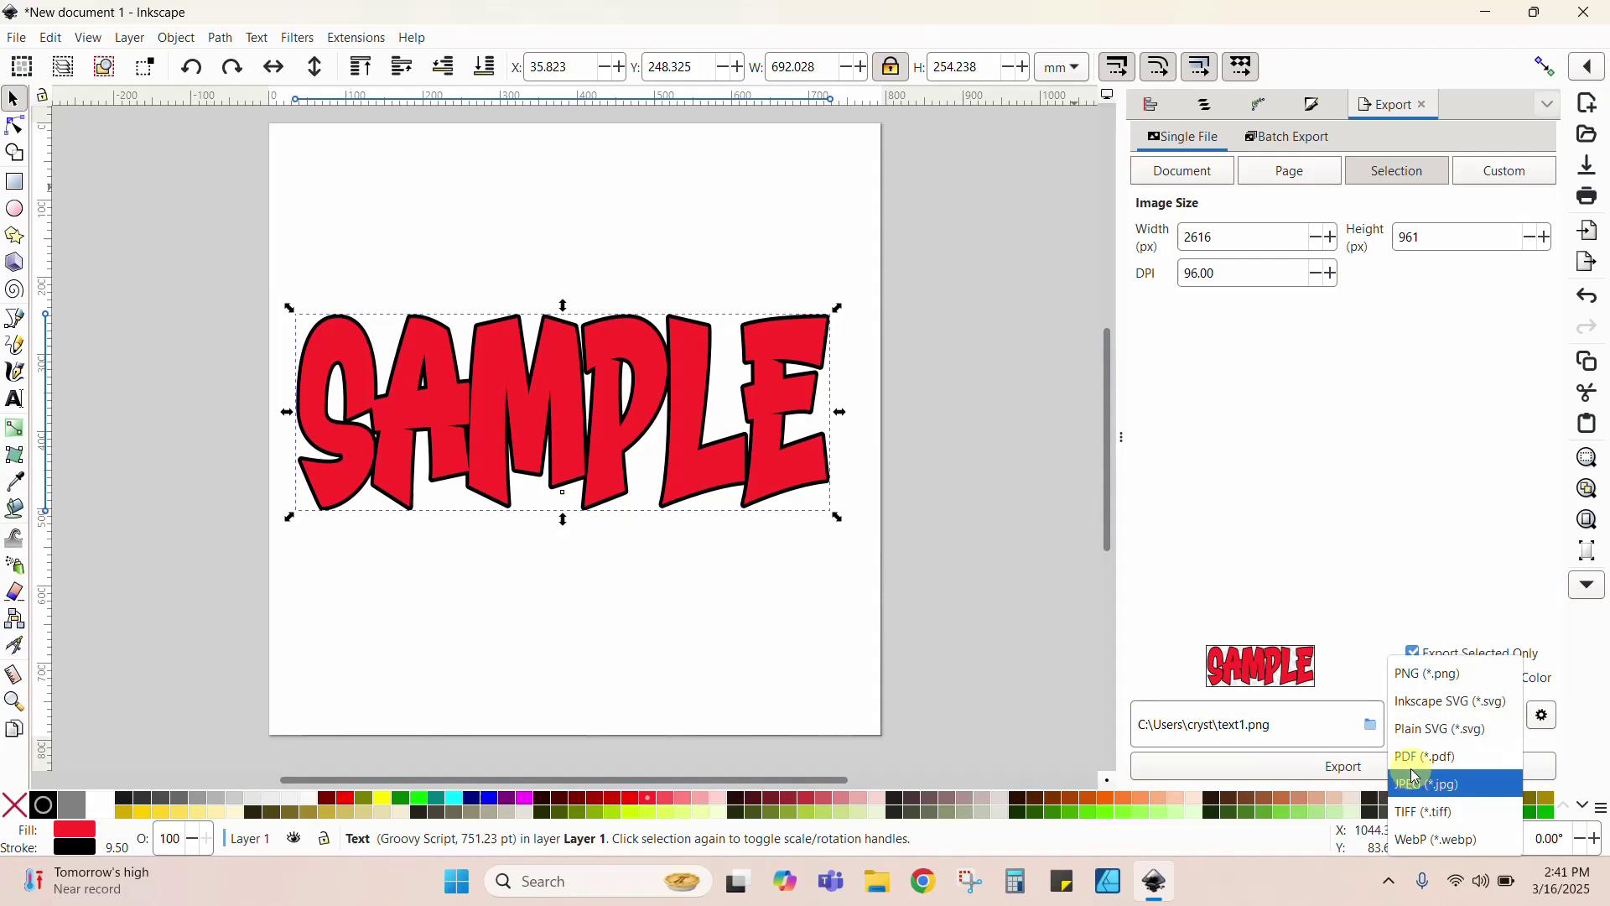
left_click(1408, 678)
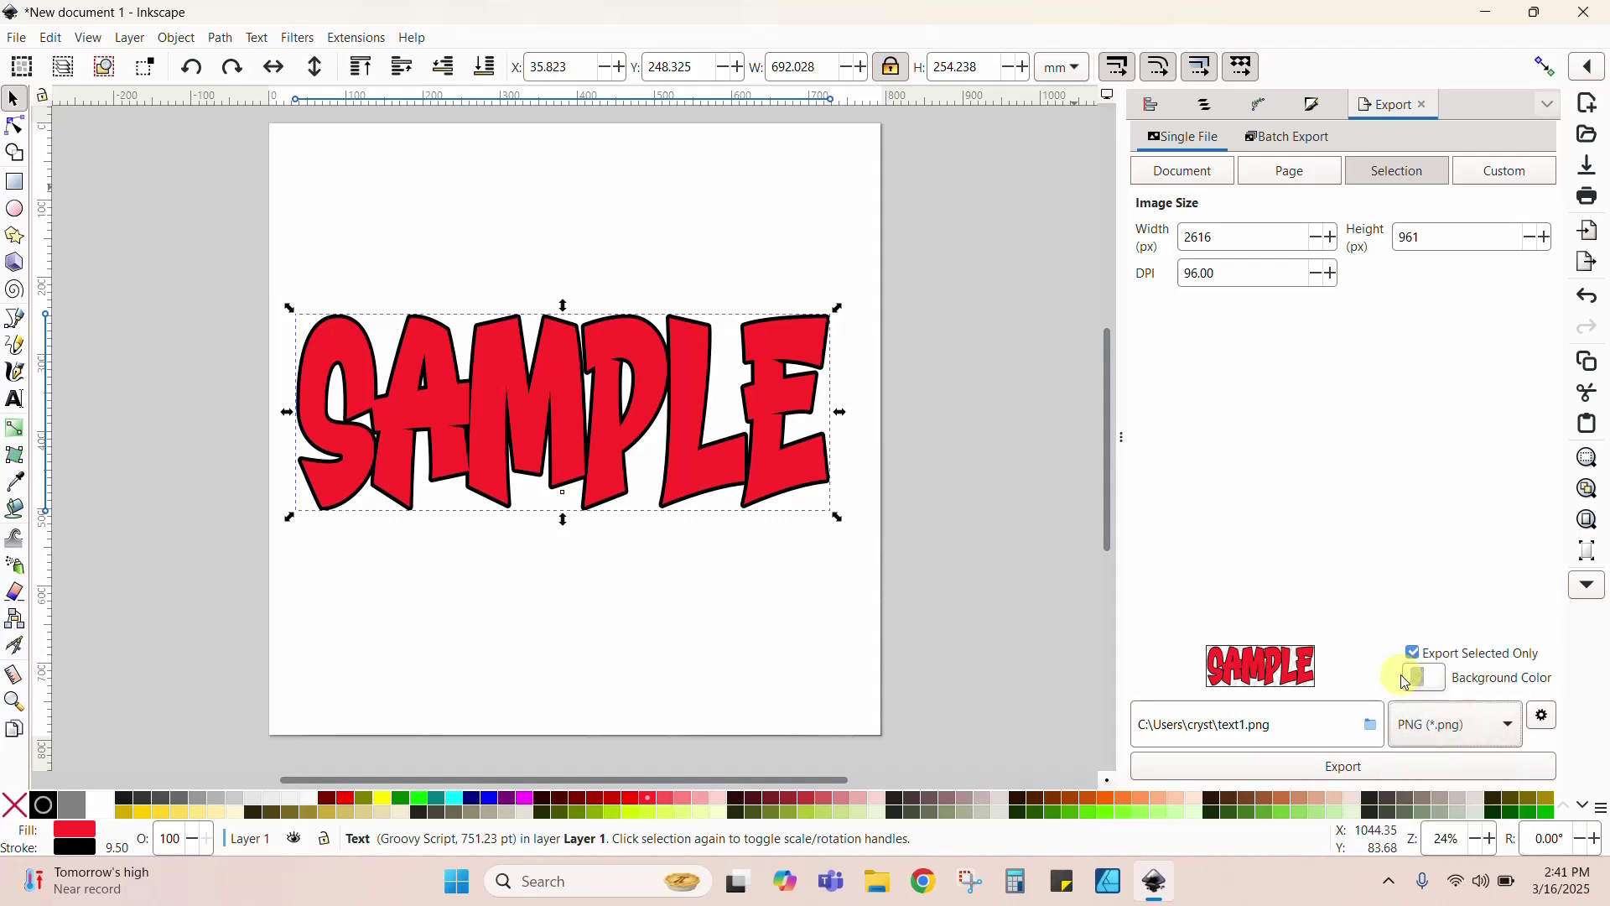
Step: Save the export as SAMPLE1.png in the Desktop folder
left_click(1371, 726)
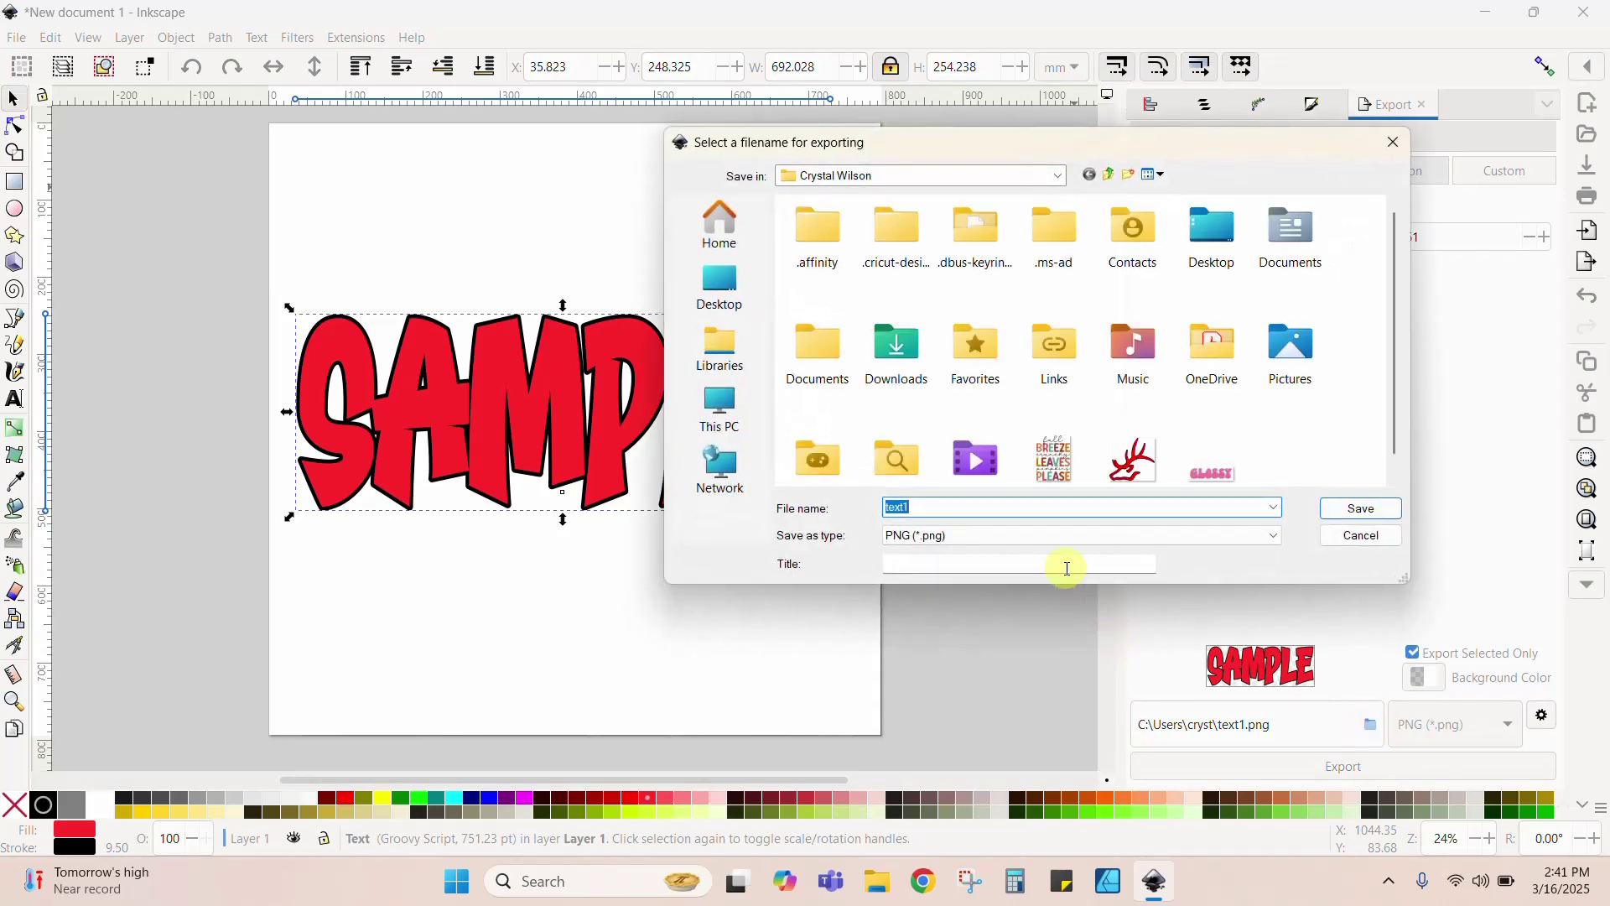
type("SAMPLE1")
left_click(719, 288)
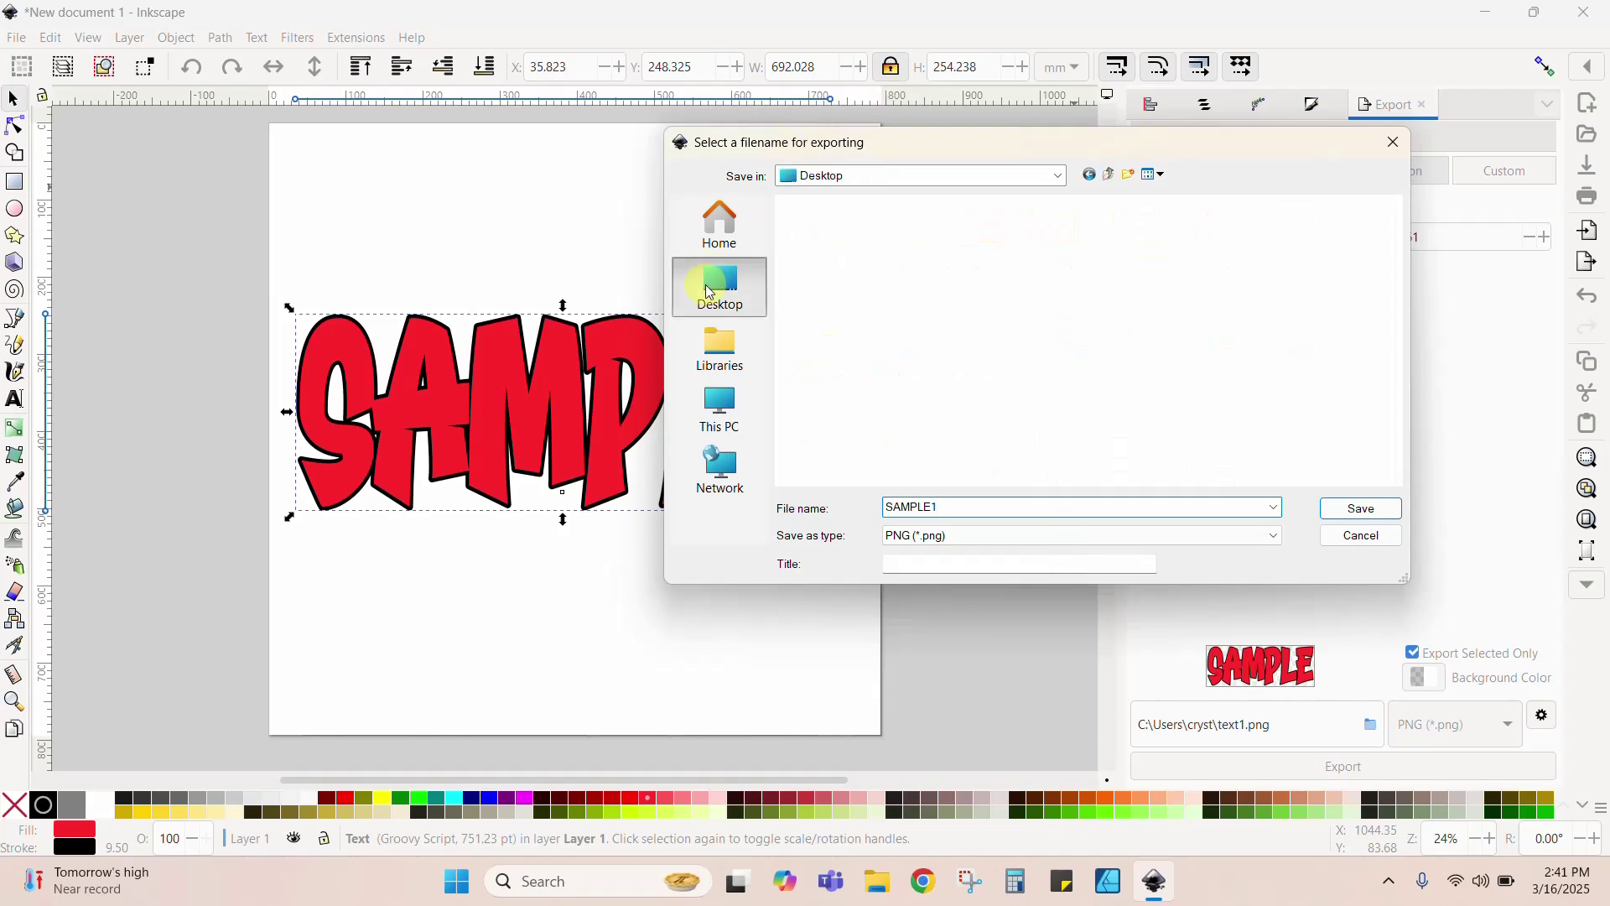
left_click(1337, 508)
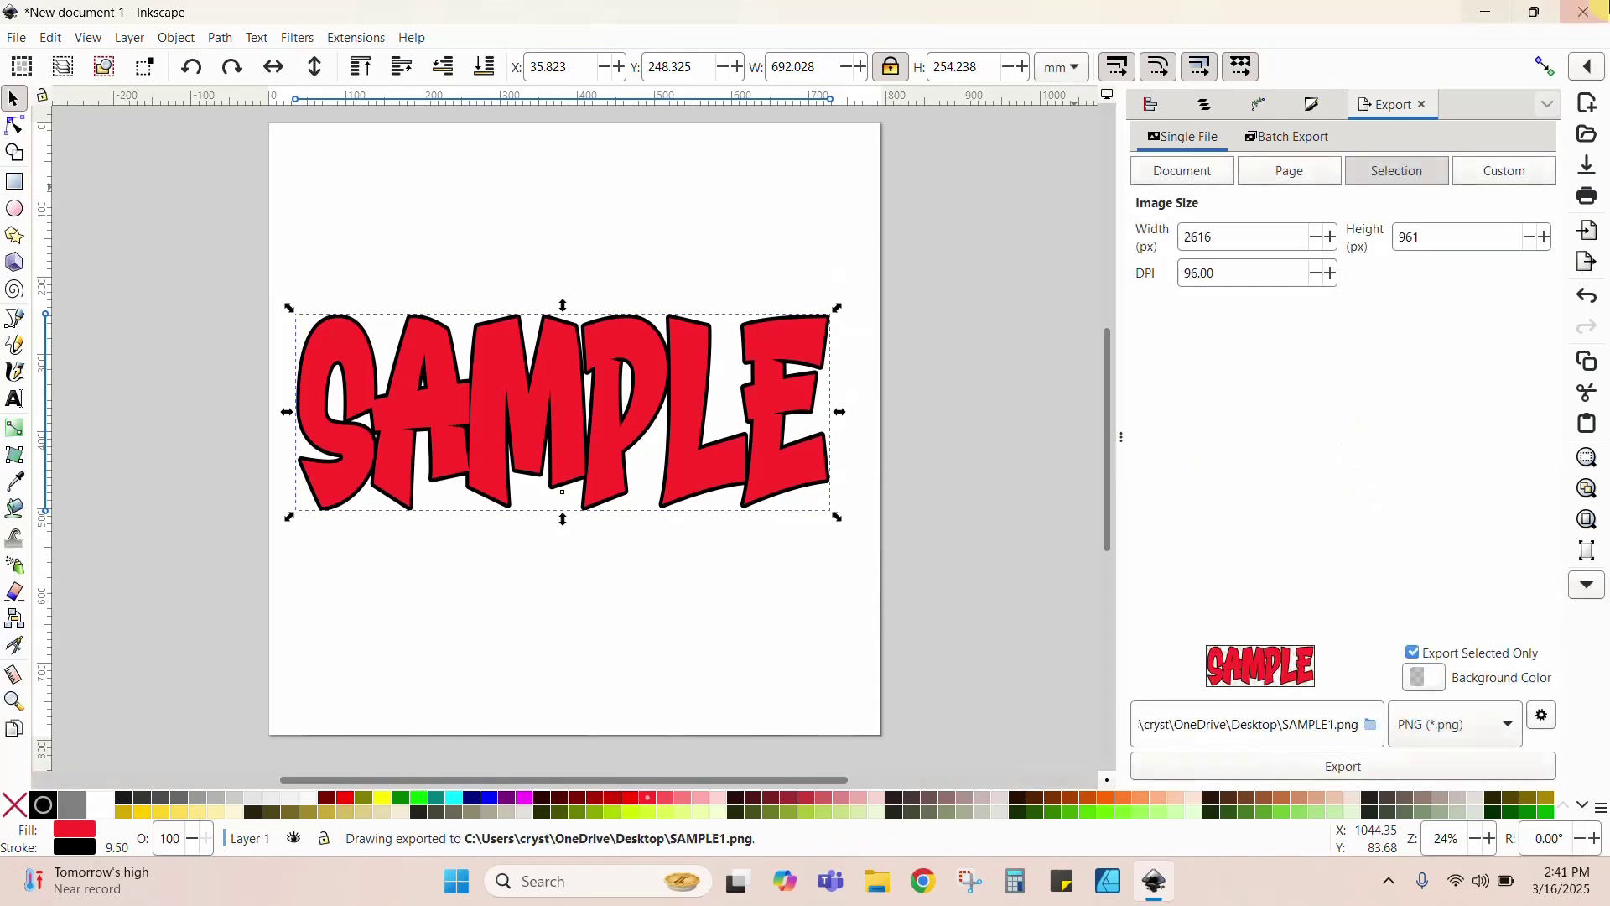
Step: Minimize Inkscape and open SAMPLE1.png from the desktop in Photos
left_click(1488, 13)
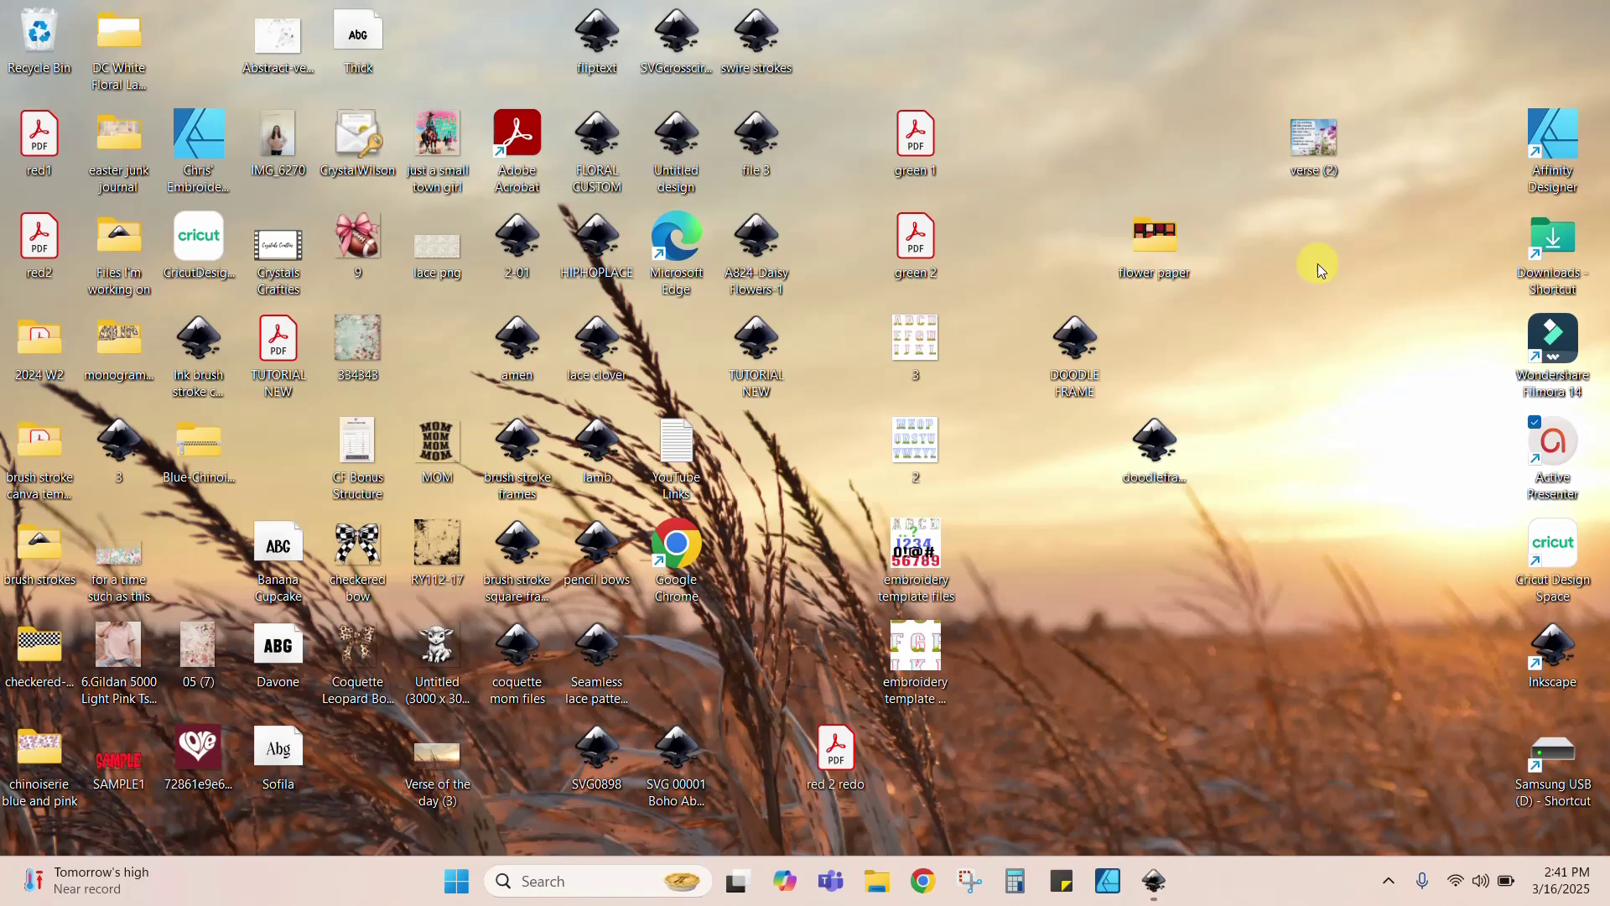
left_click(115, 776)
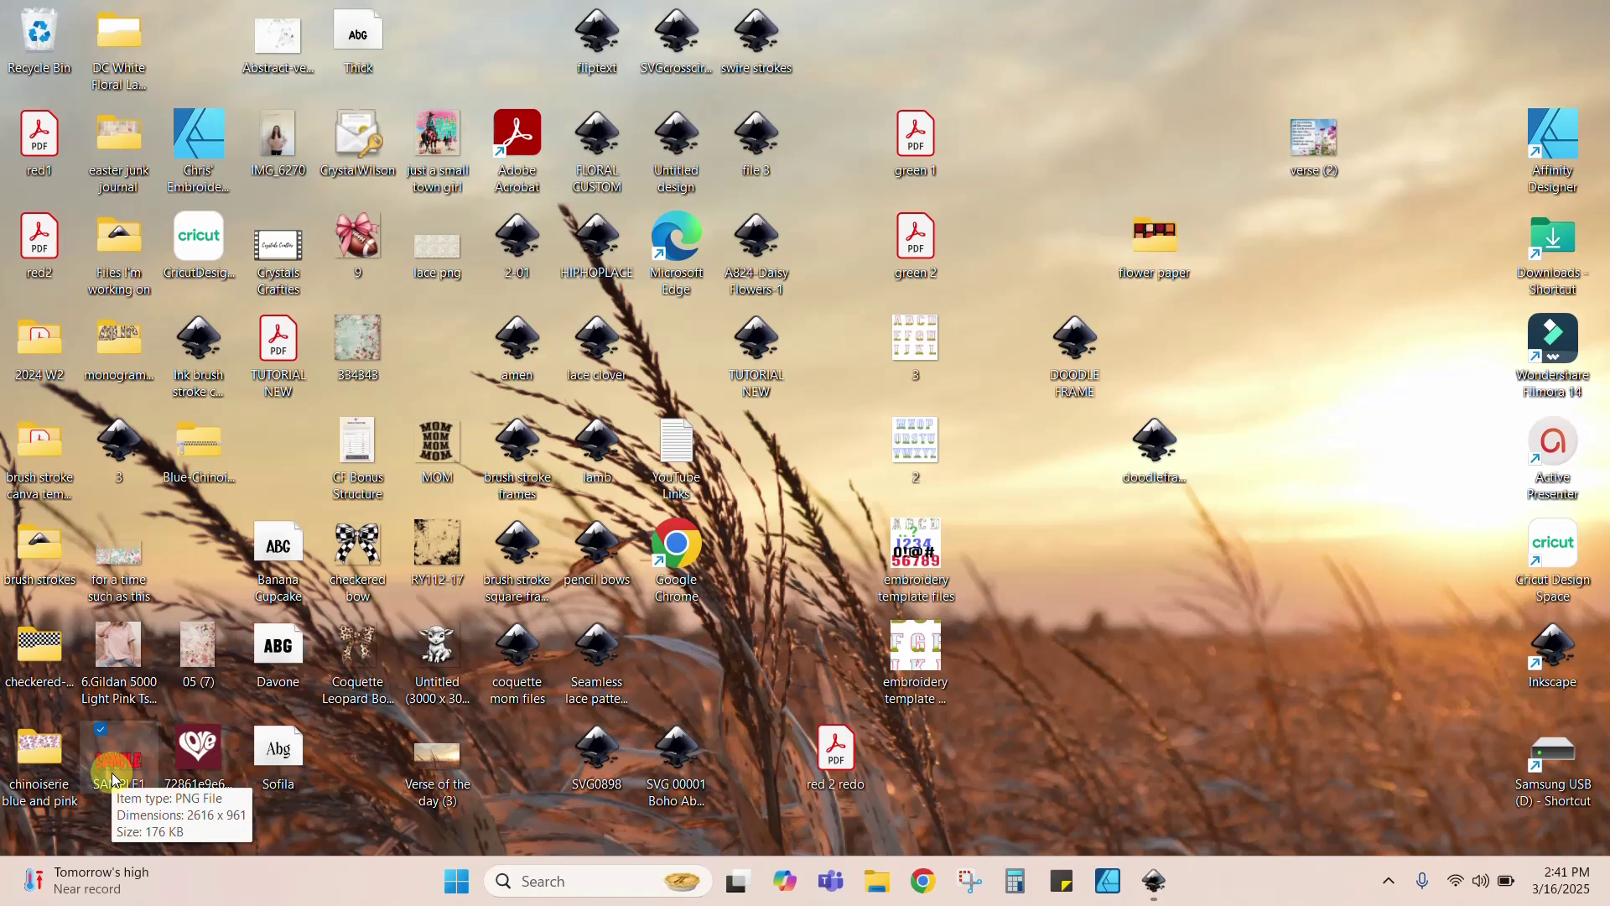
double_click(115, 778)
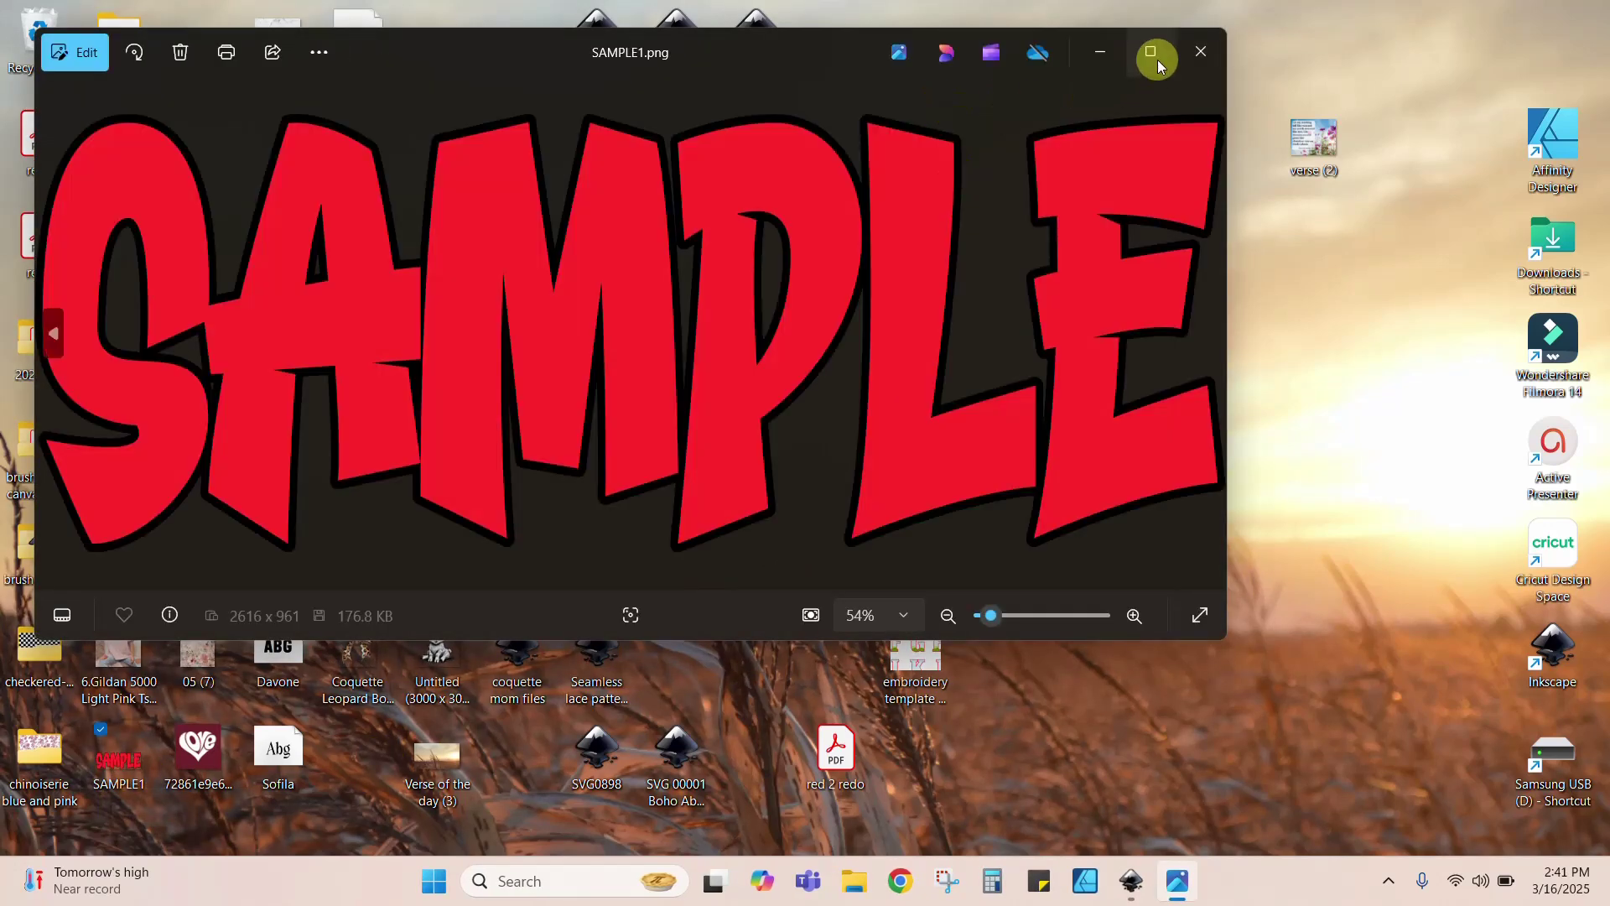
Step: Maximize Photos, pan across the enlarged lettering, zoom out to 27%, then close the viewer
left_click(1151, 54)
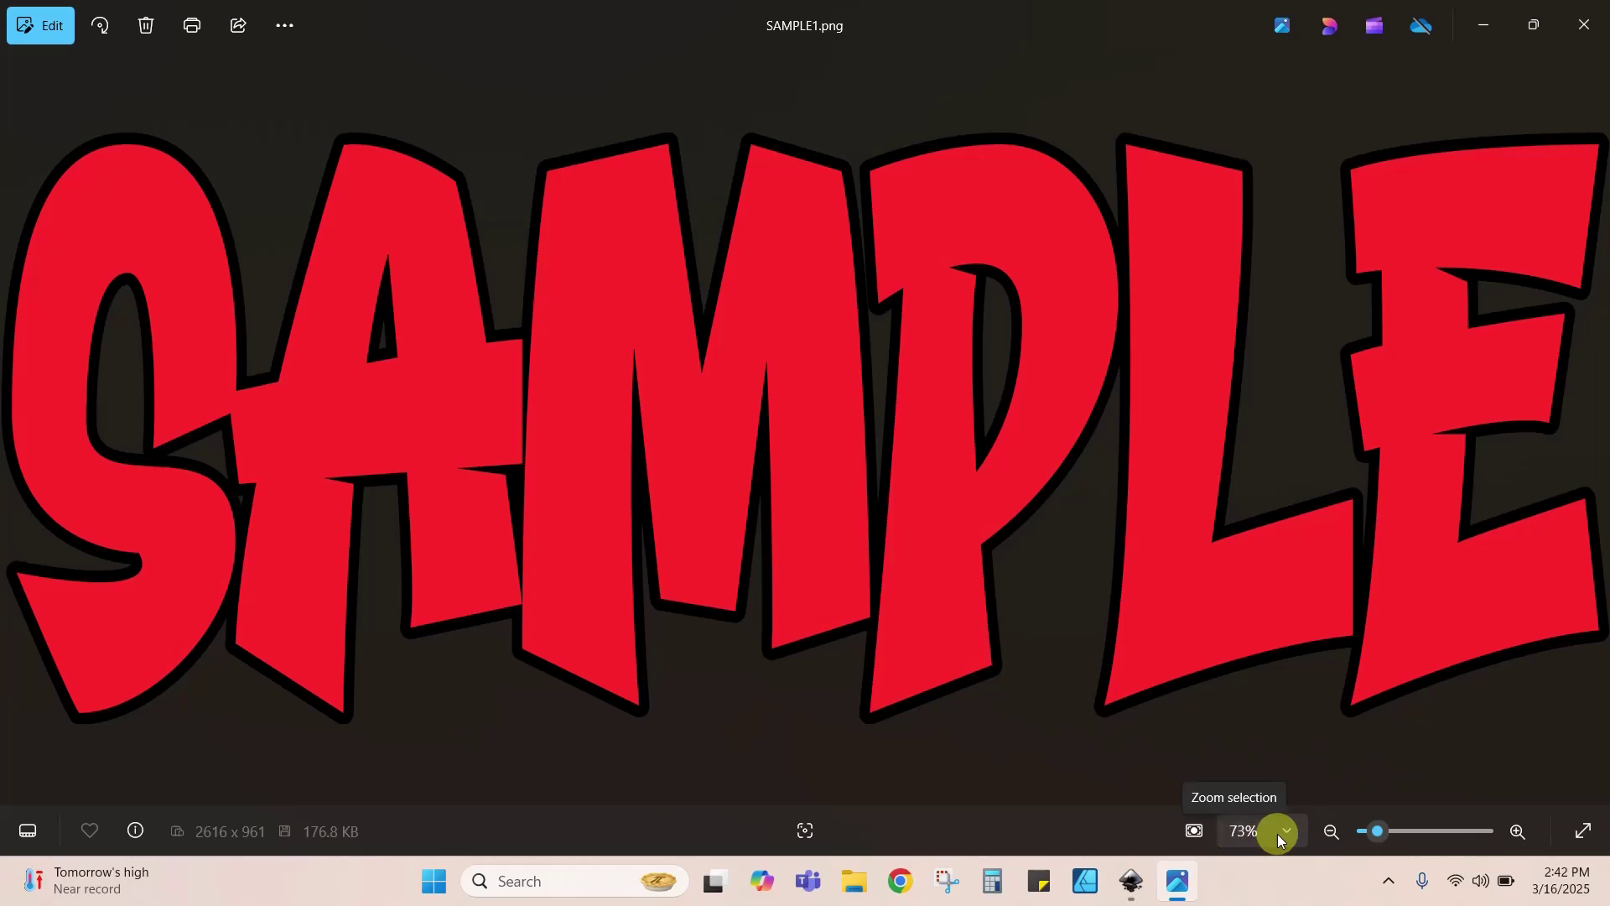
mouse_move(1371, 834)
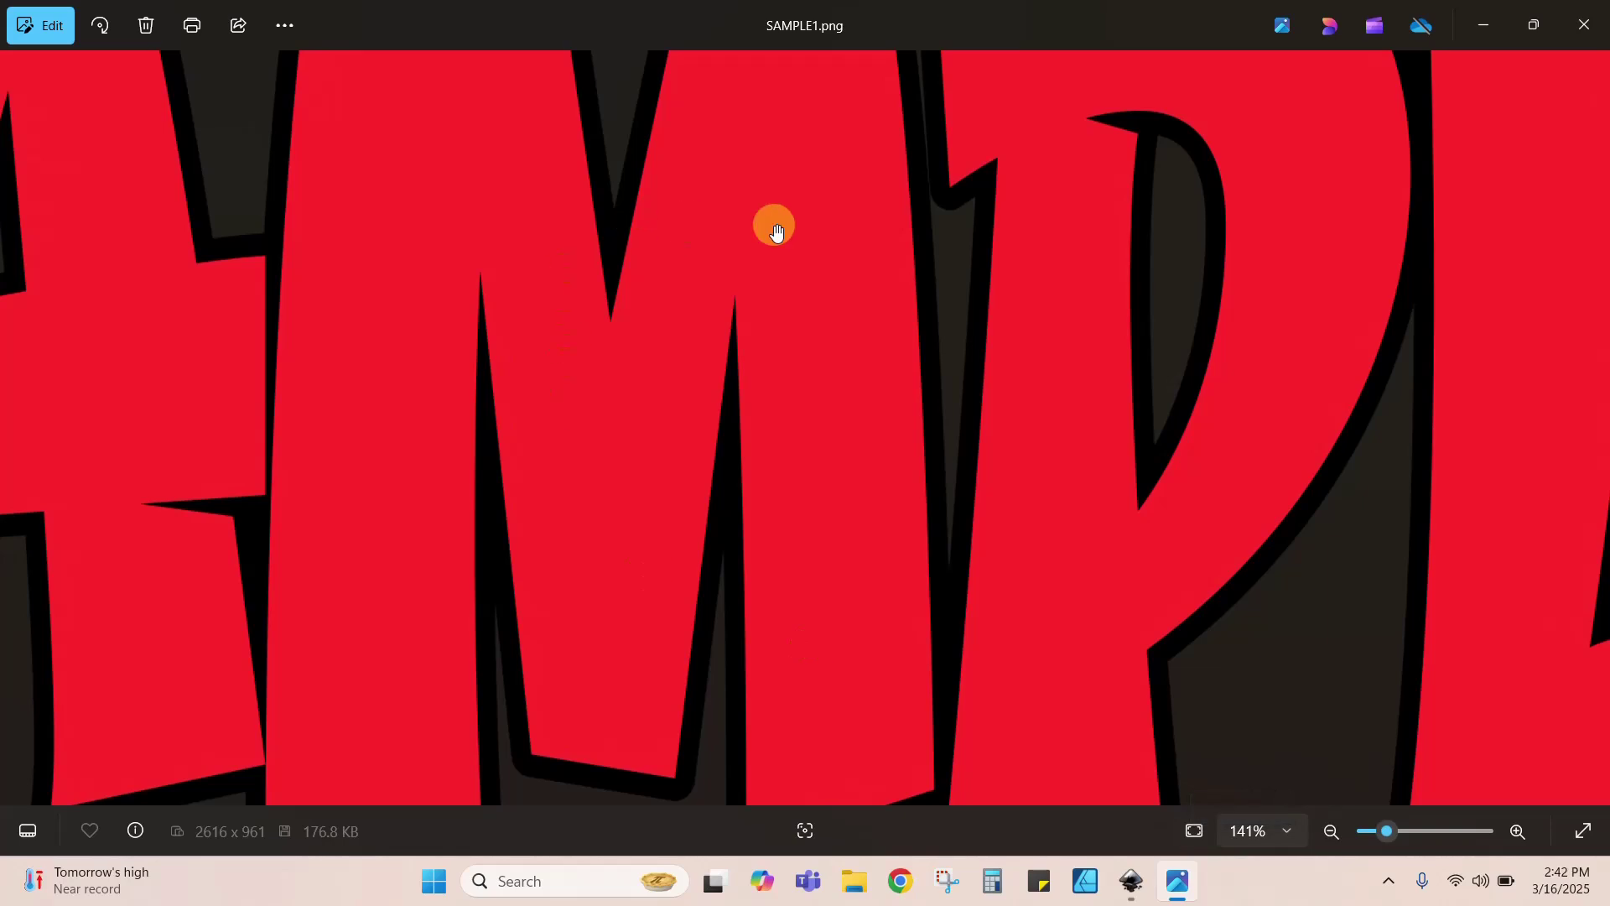
left_click_drag(770, 227, 786, 641)
mouse_move(1038, 311)
left_mouse_down()
mouse_move(783, 268)
mouse_move(577, 302)
mouse_move(949, 280)
left_mouse_up()
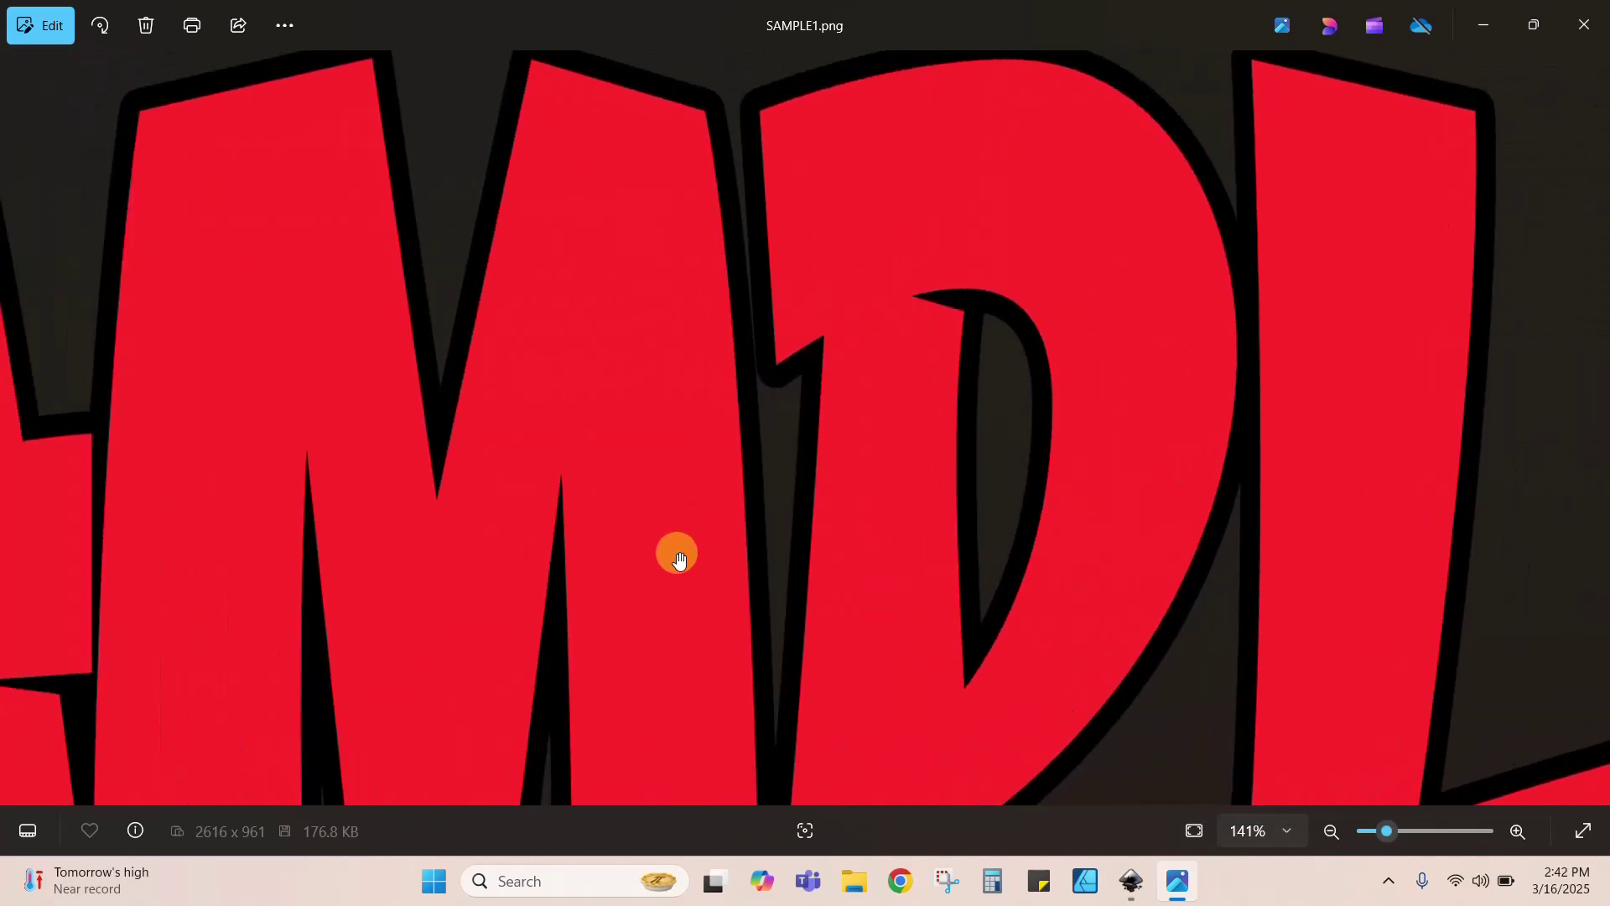
left_click_drag(676, 550, 1020, 522)
left_click_drag(632, 381, 1114, 529)
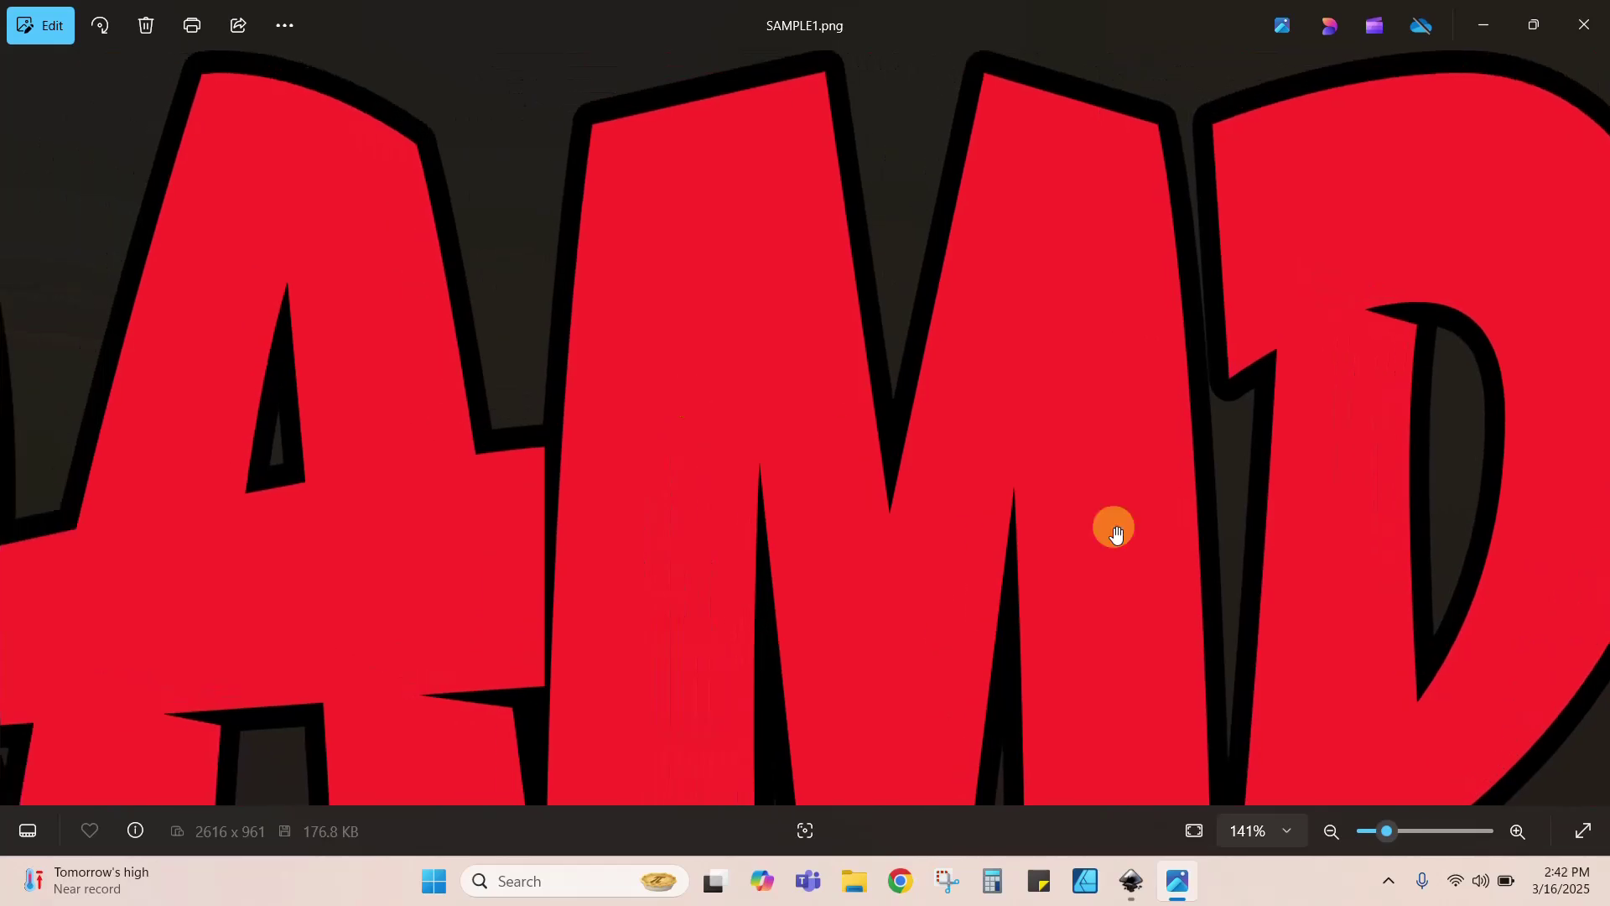
left_click_drag(1392, 834, 1371, 833)
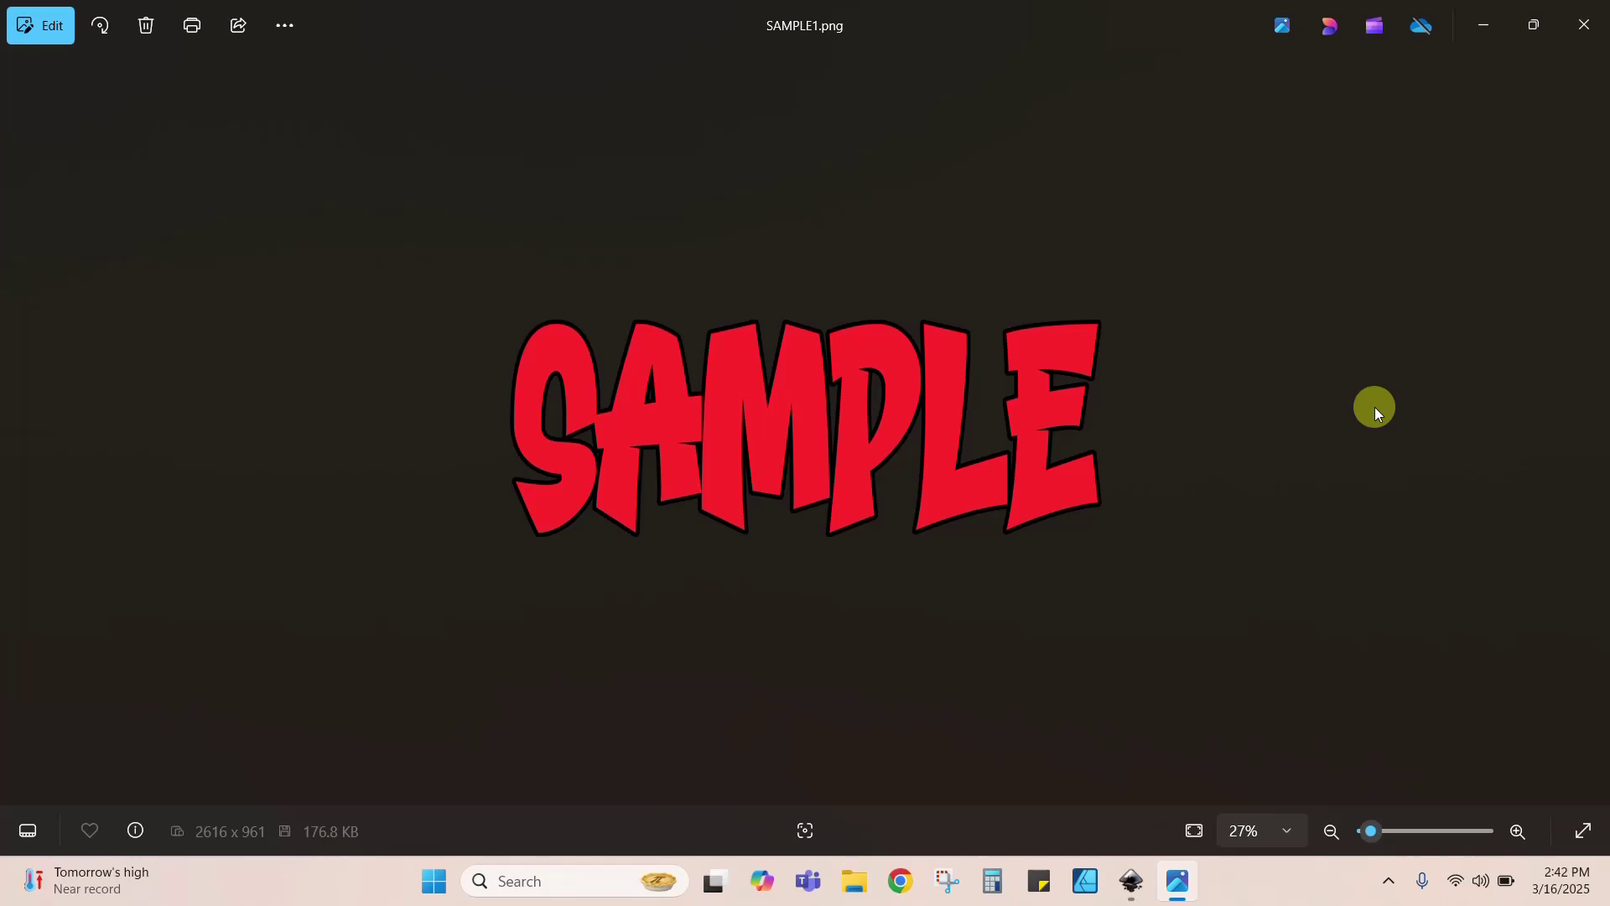
left_click(1583, 25)
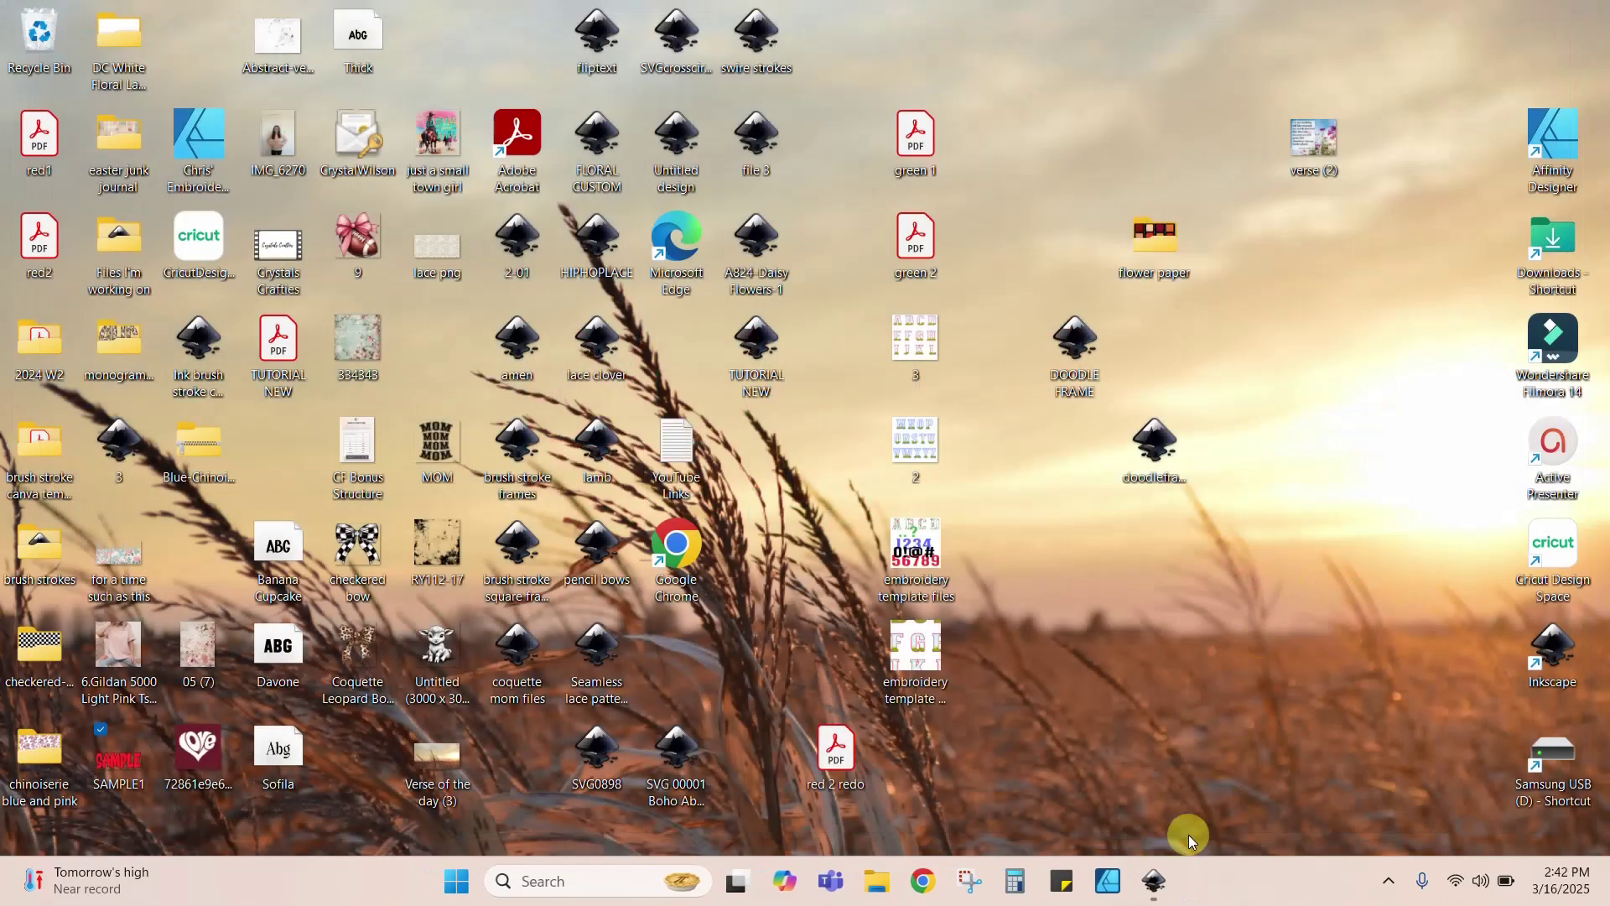
Step: Restore the Inkscape window with the SAMPLE document from the taskbar
left_click(1151, 774)
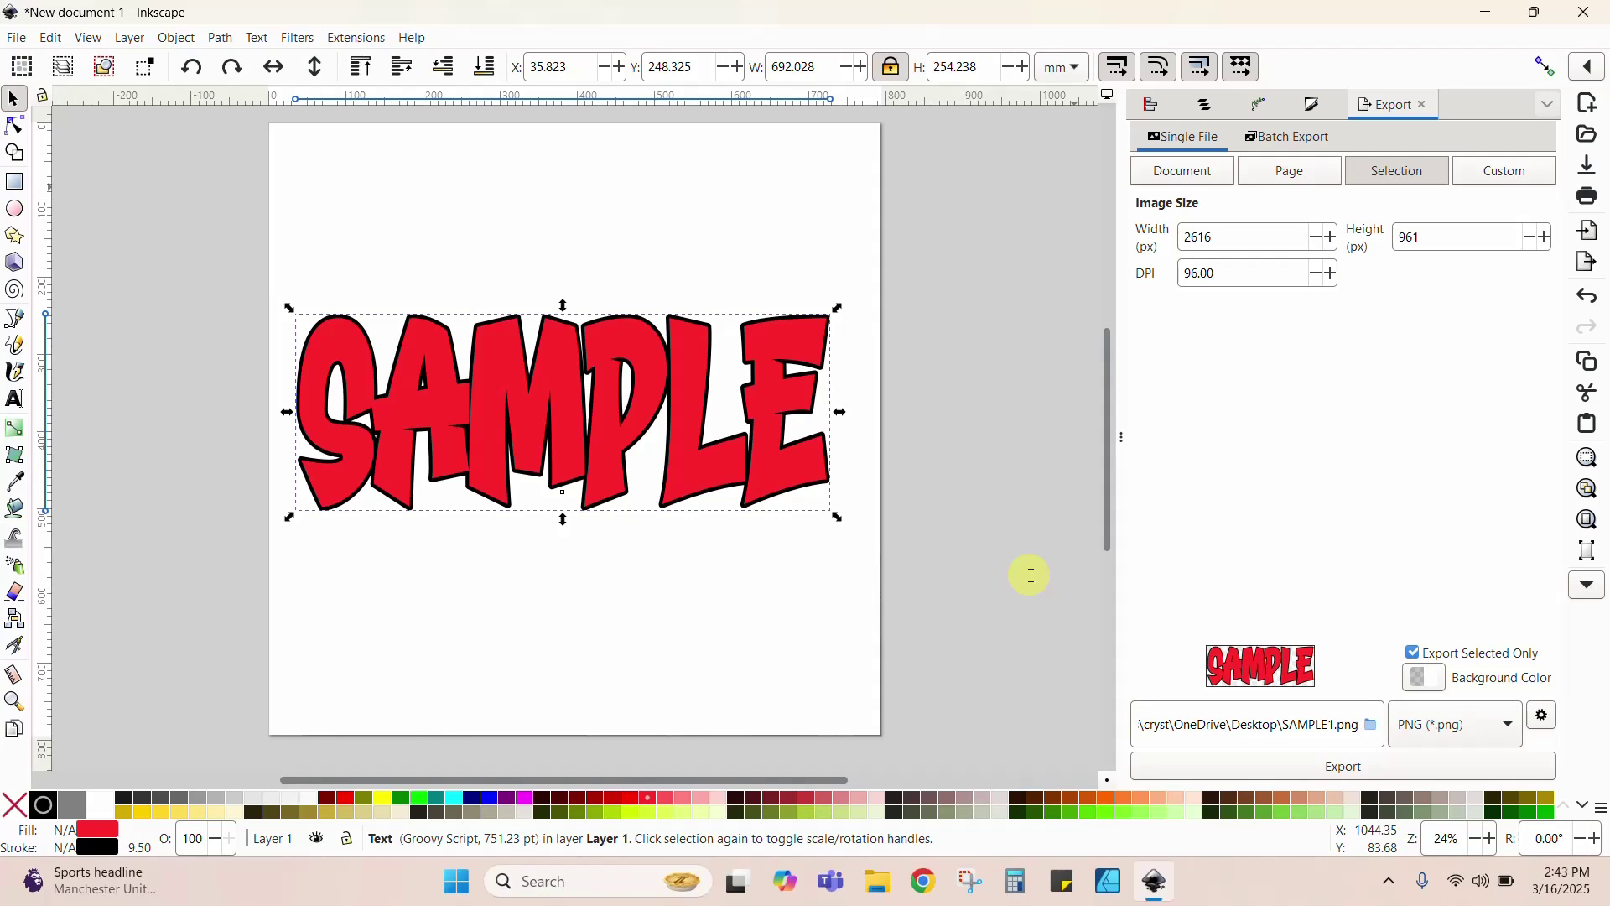
Step: Select the SAMPLE text and set its stroke paint to none in Fill and Stroke
left_click(686, 467)
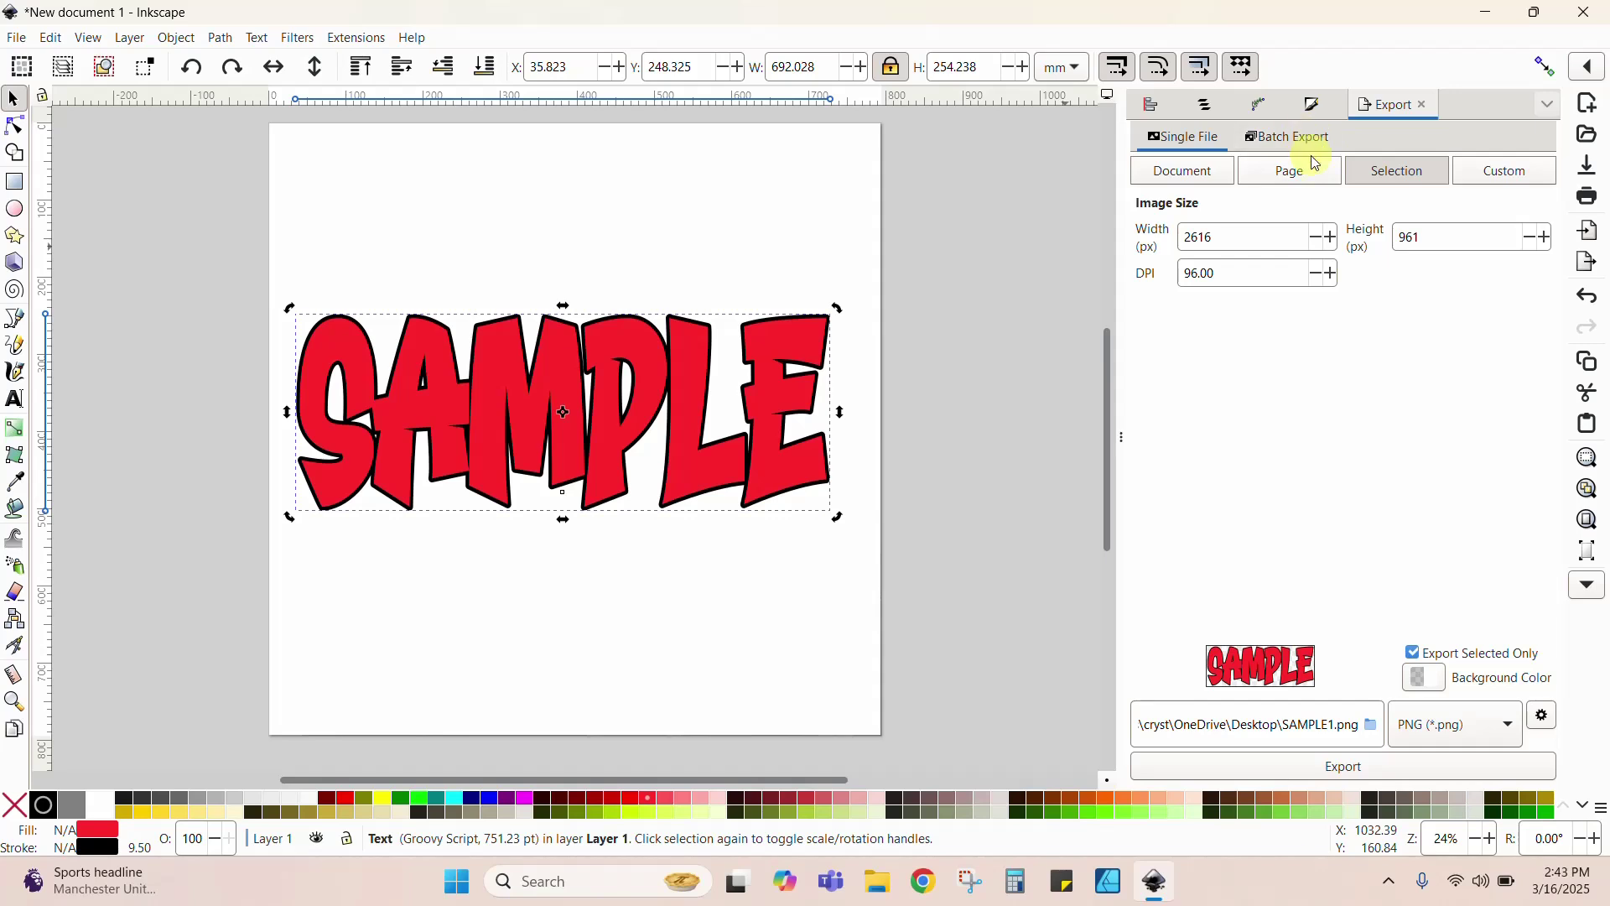
left_click(1317, 116)
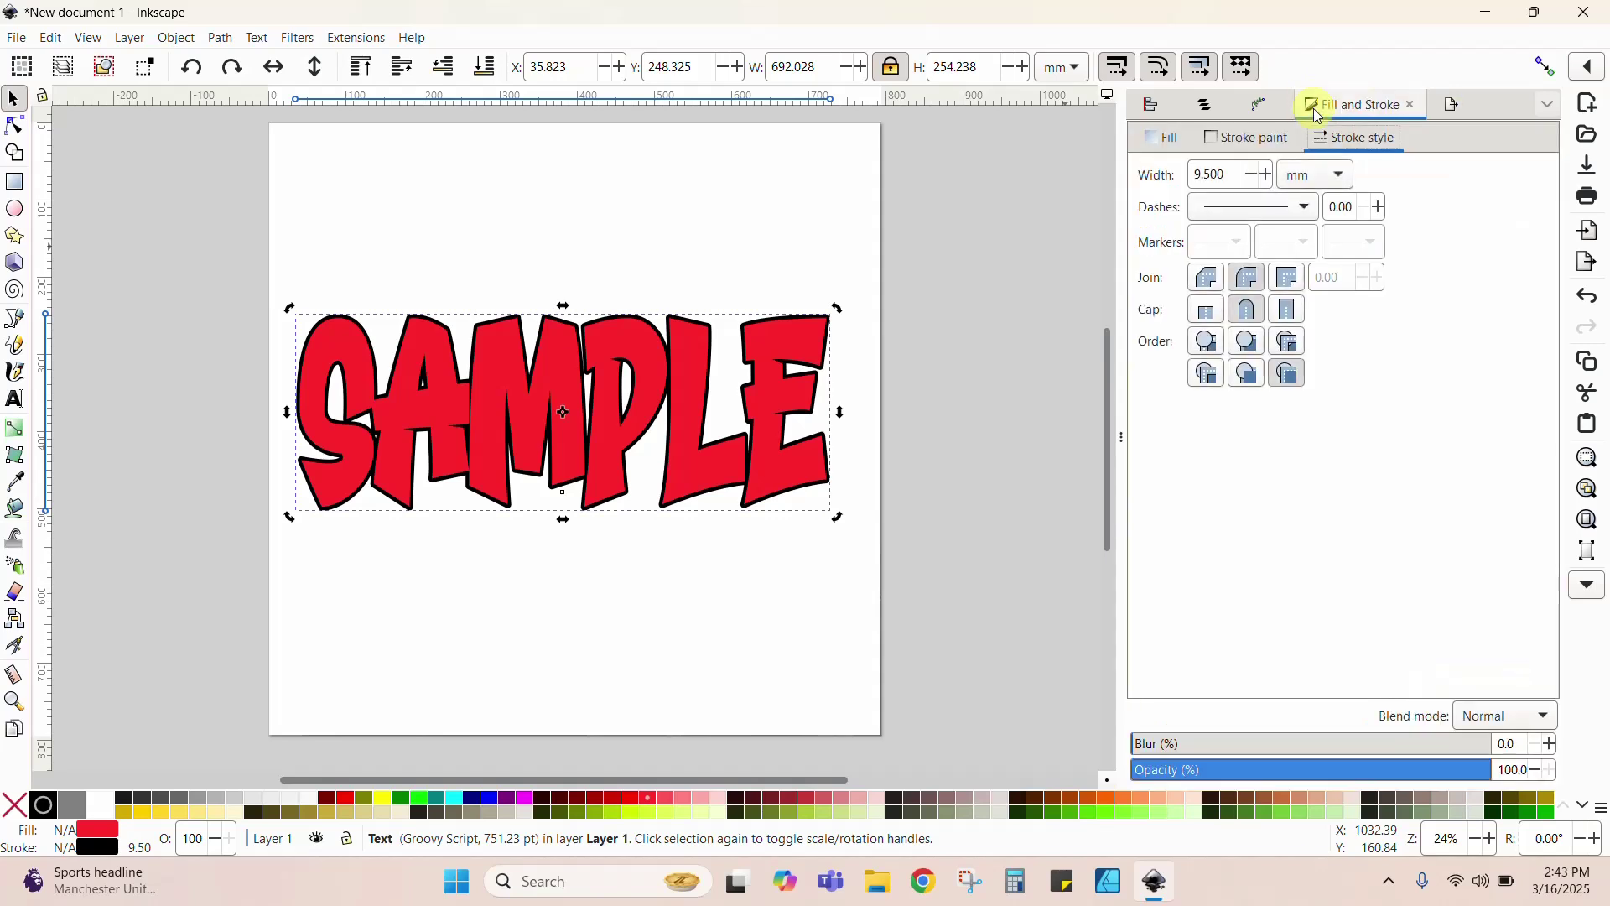
left_click(1217, 139)
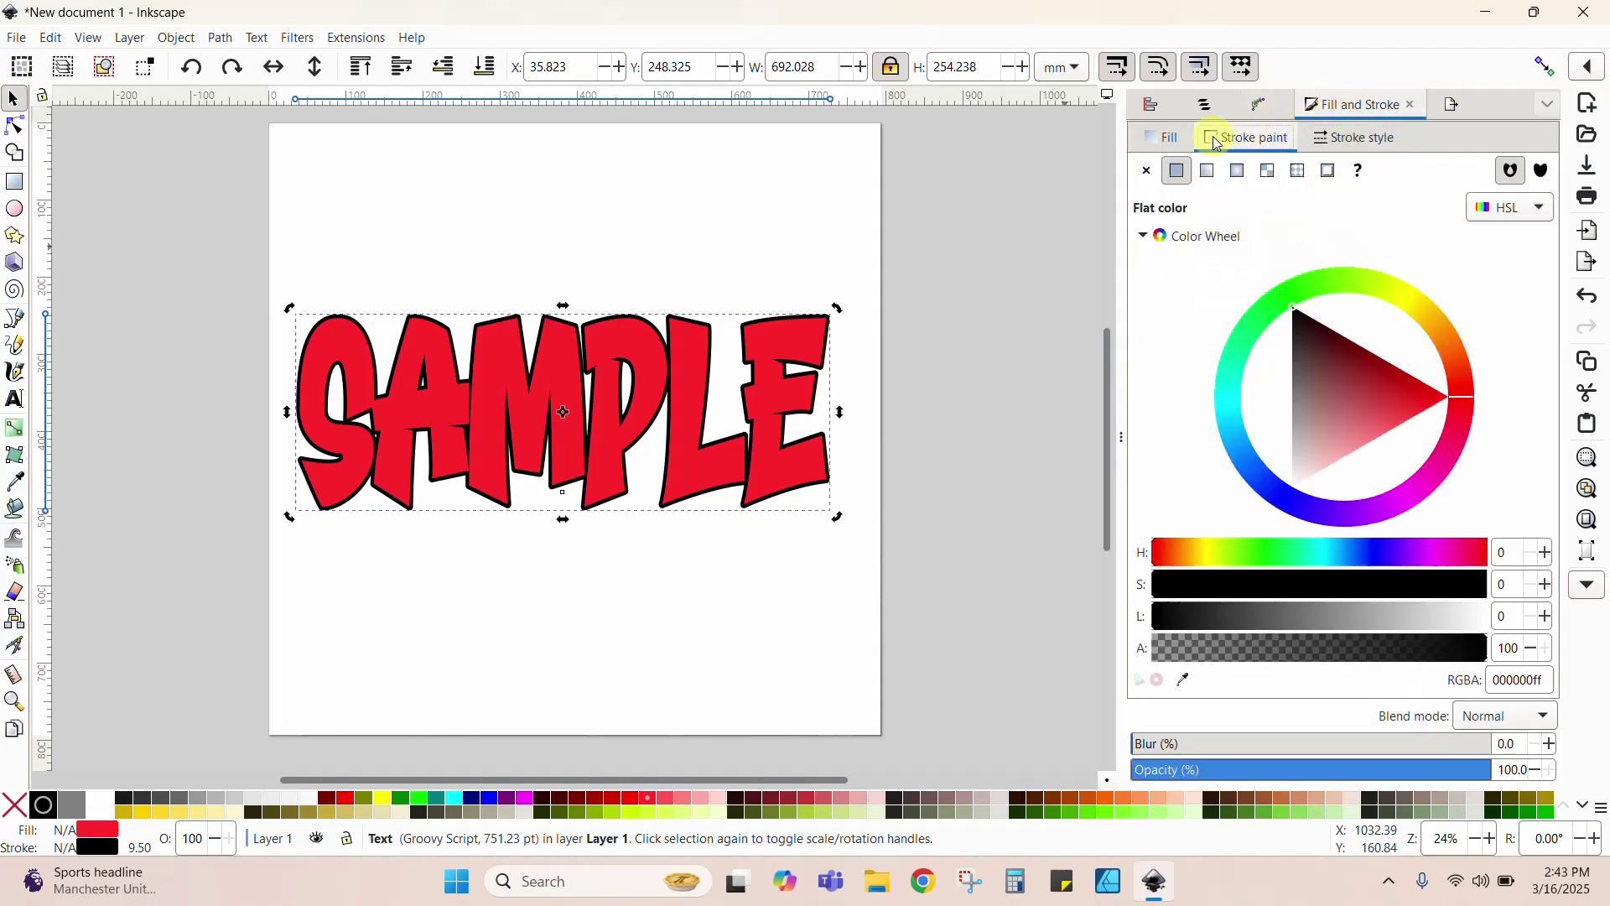
left_click(1148, 173)
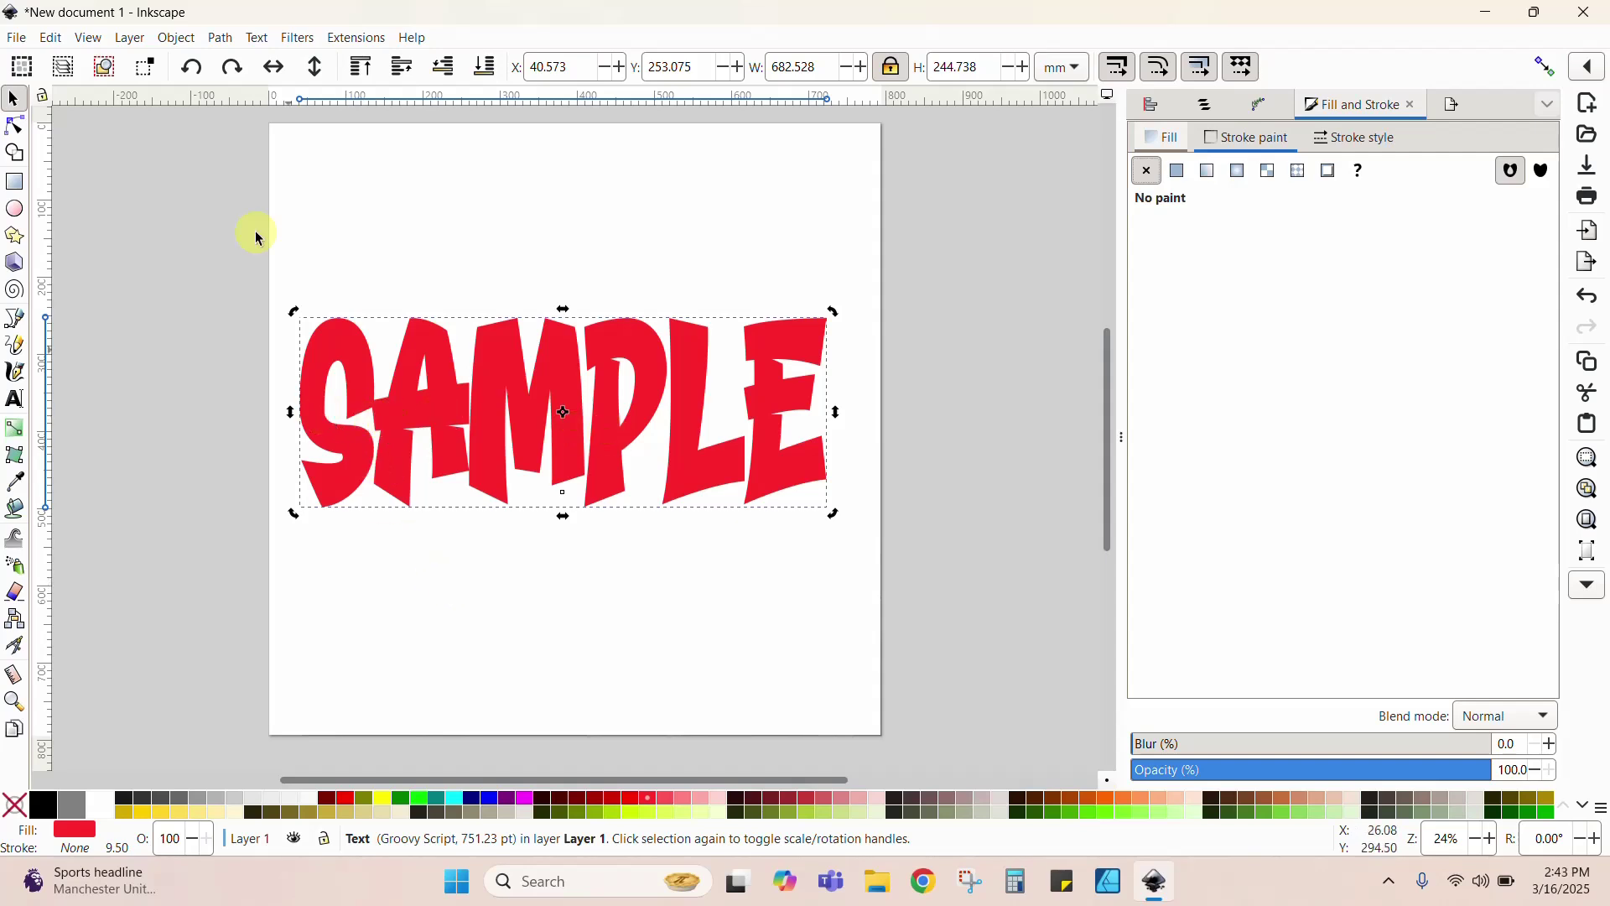
left_click(221, 39)
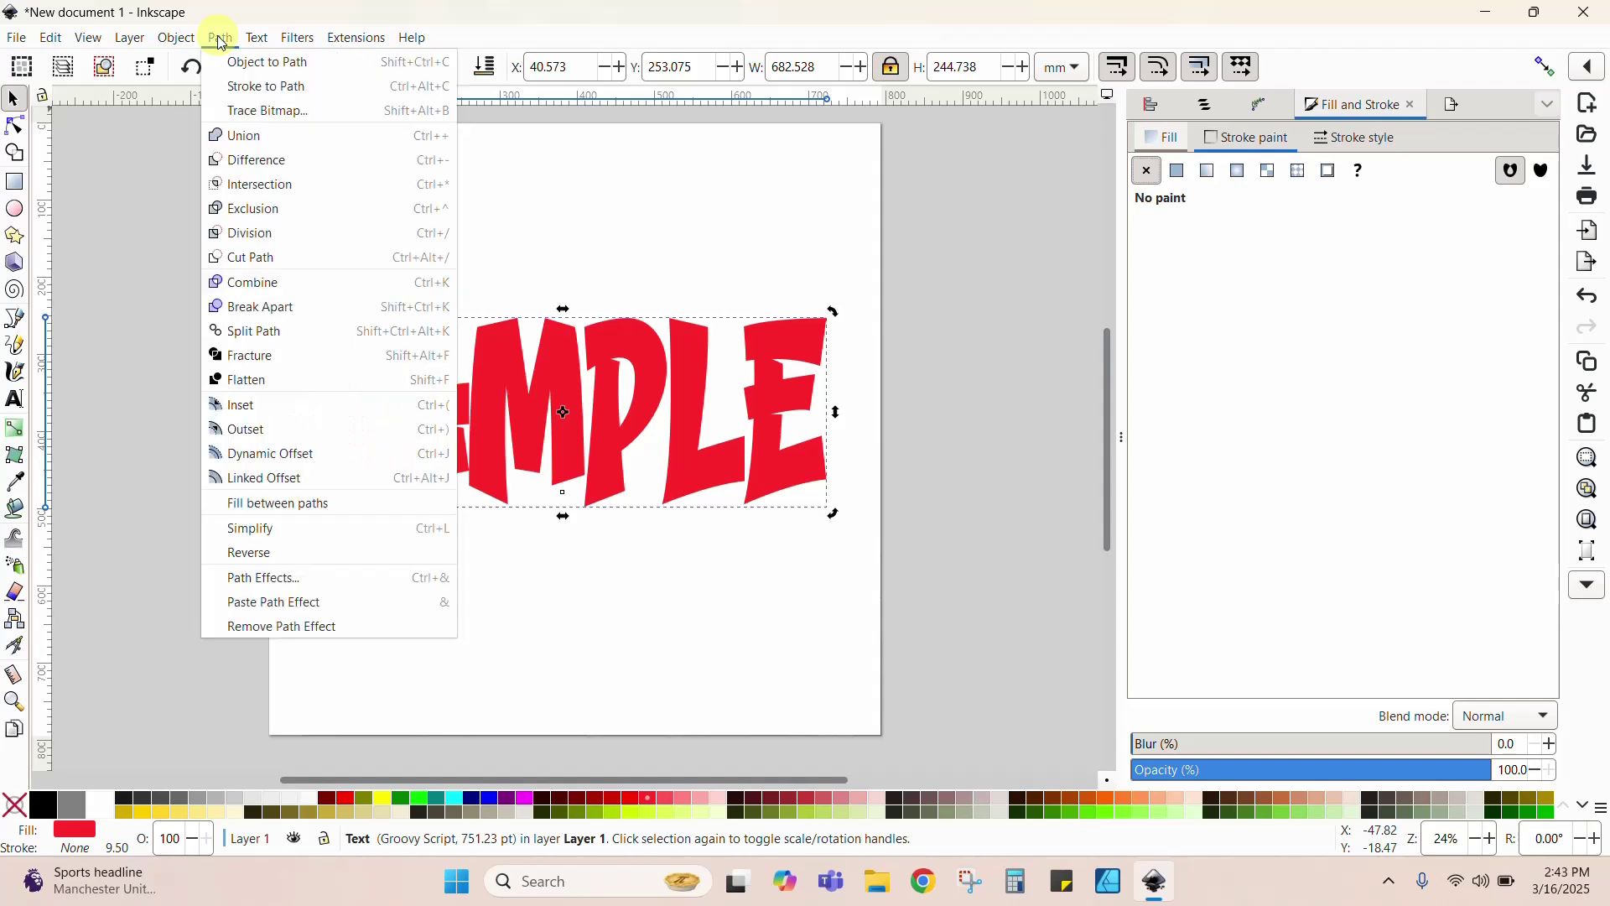
left_click(233, 62)
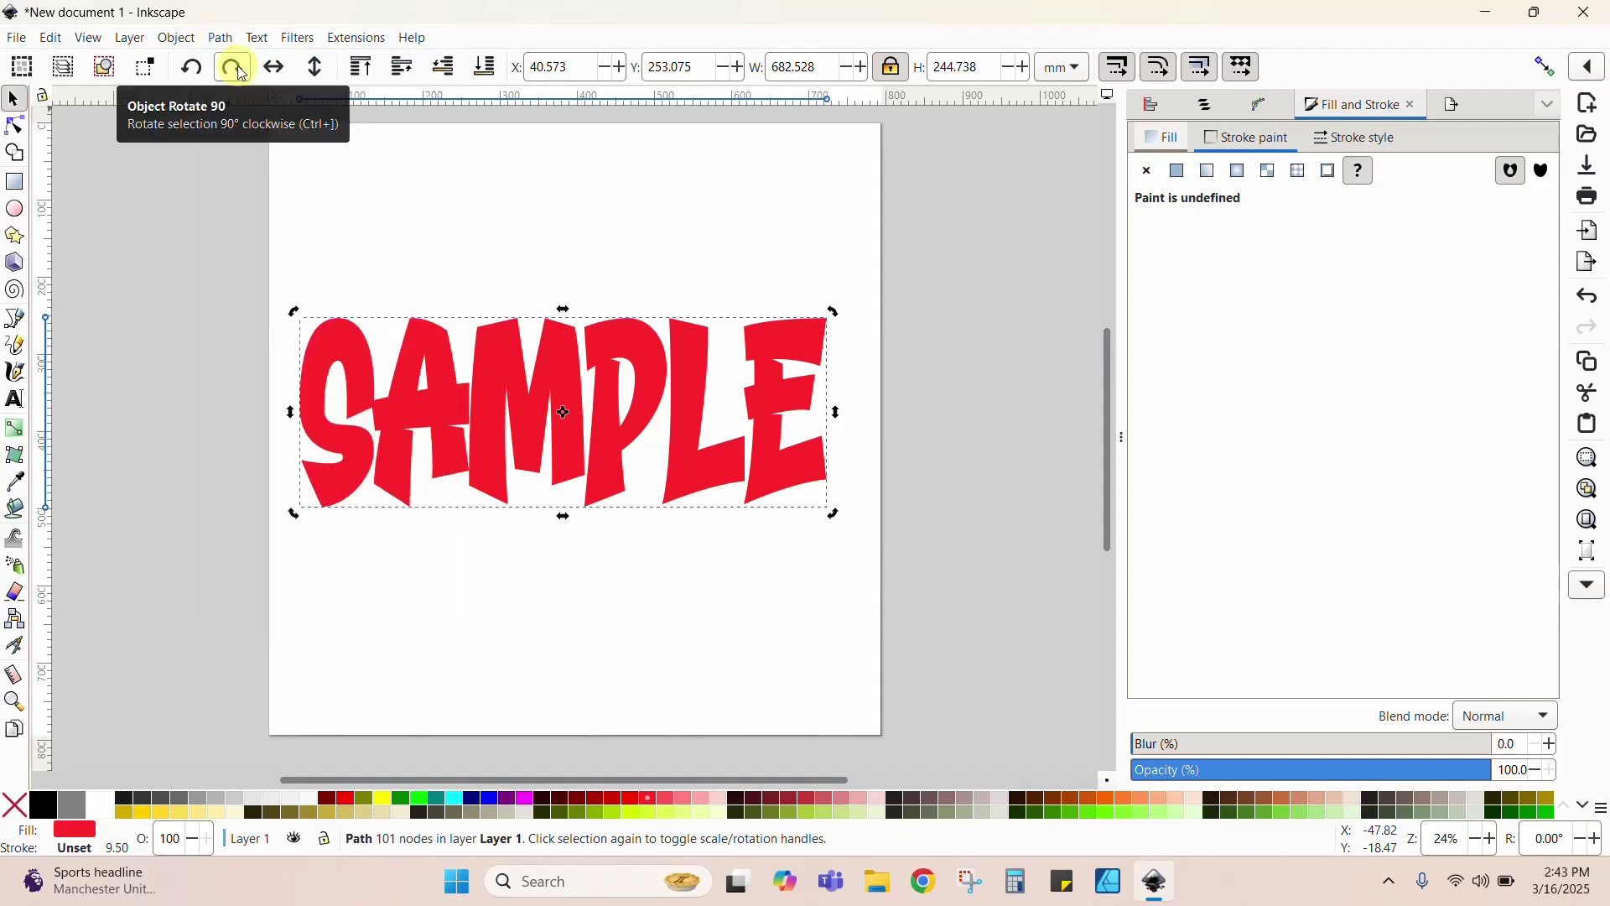
left_click(424, 611)
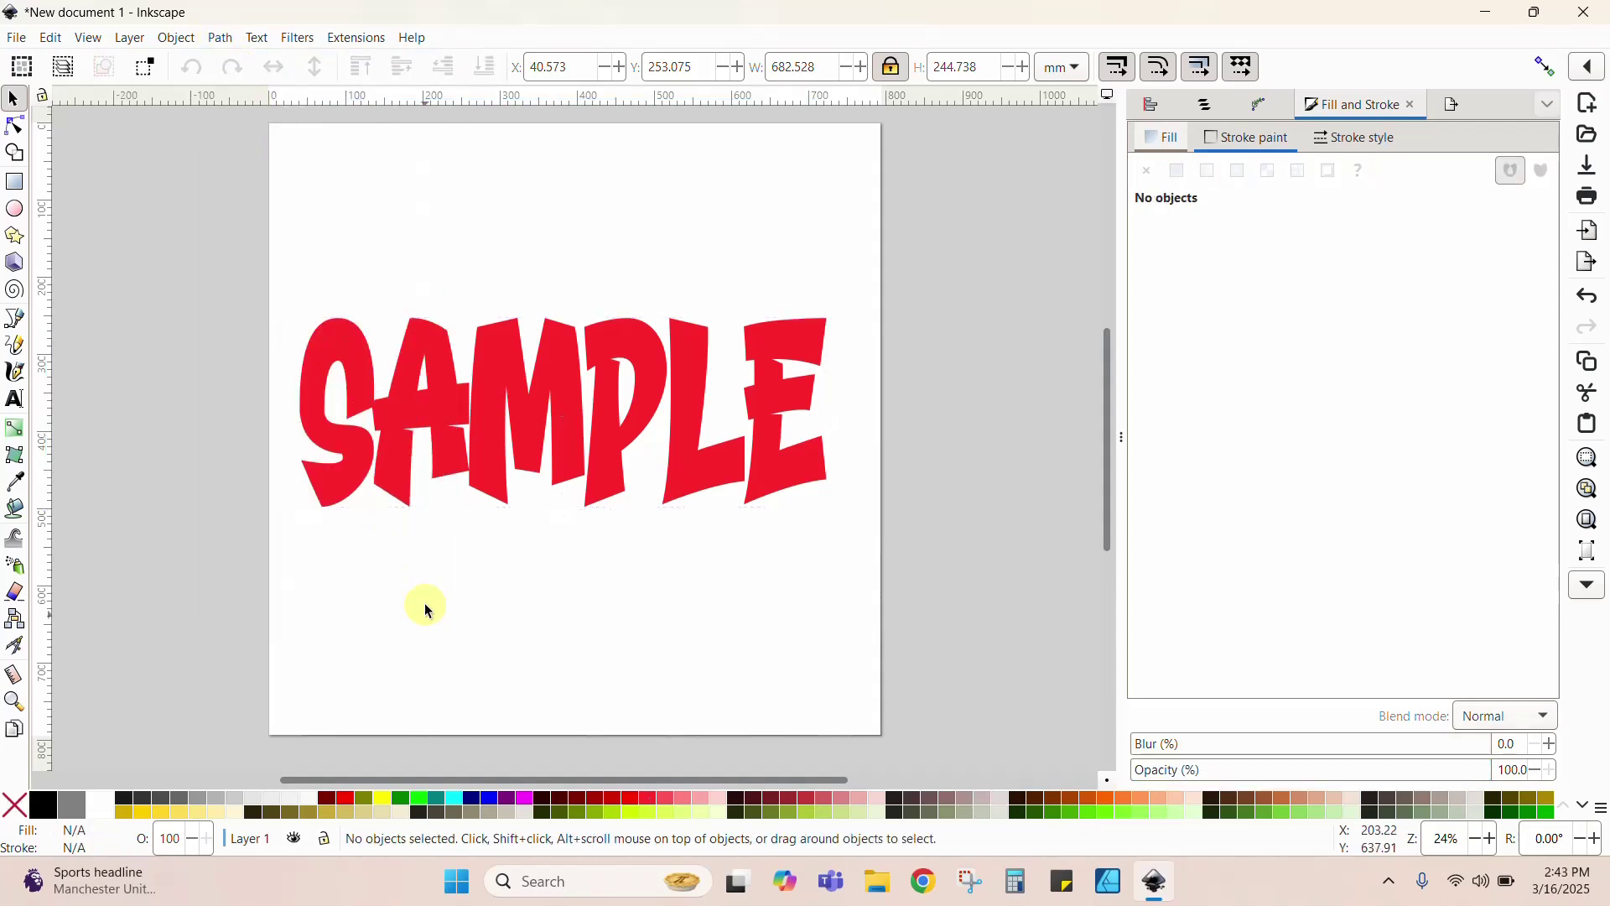
left_click(440, 453)
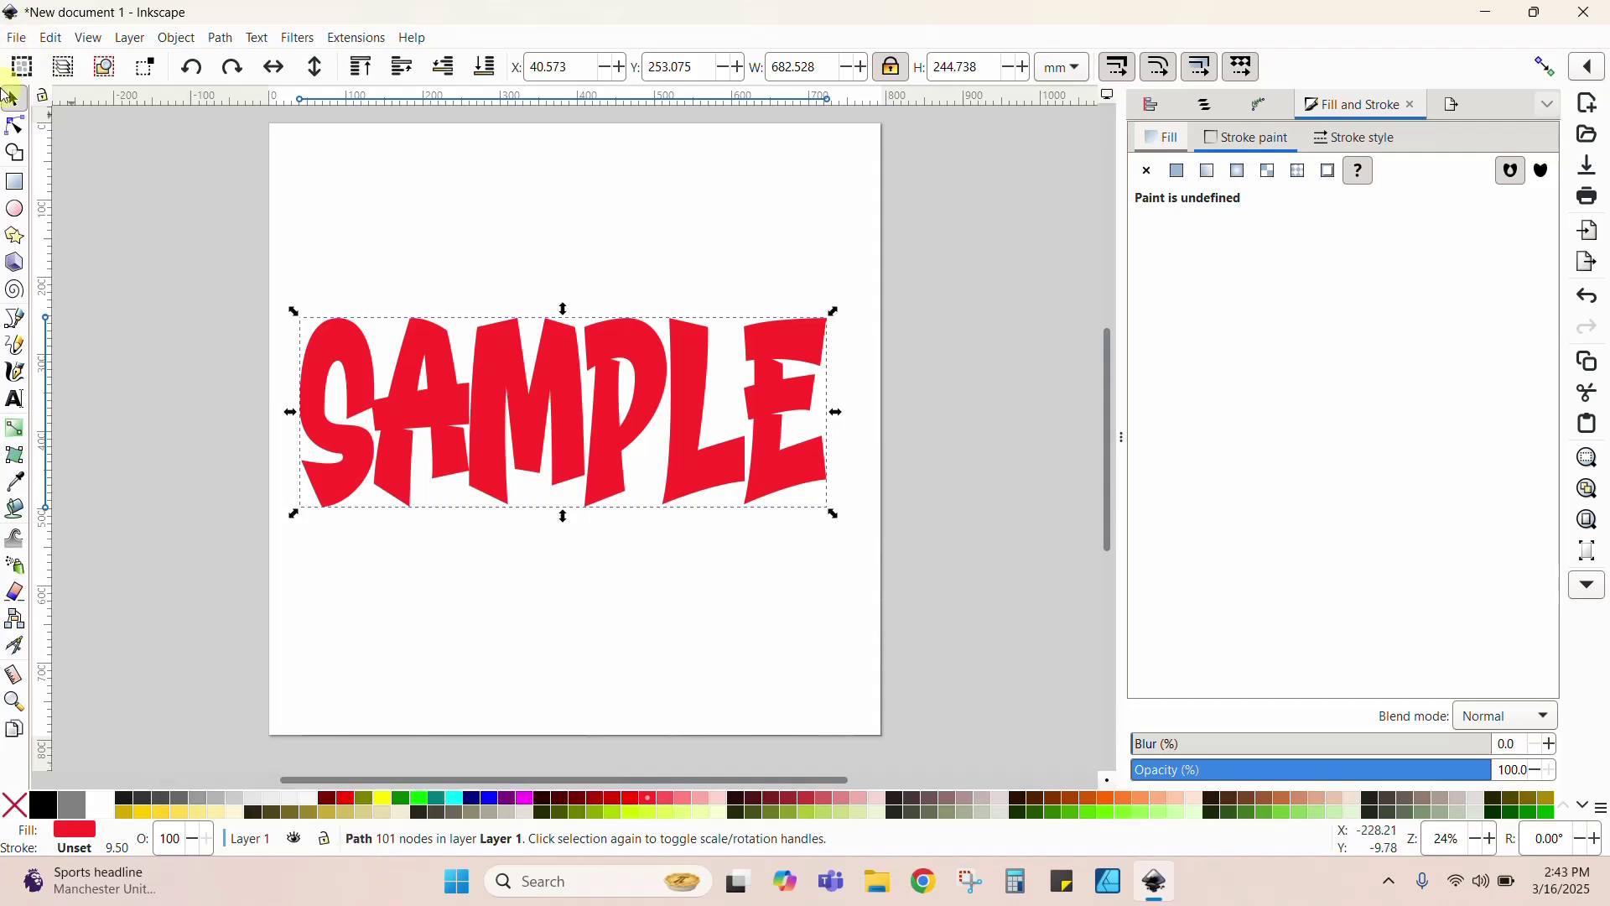
left_click(24, 129)
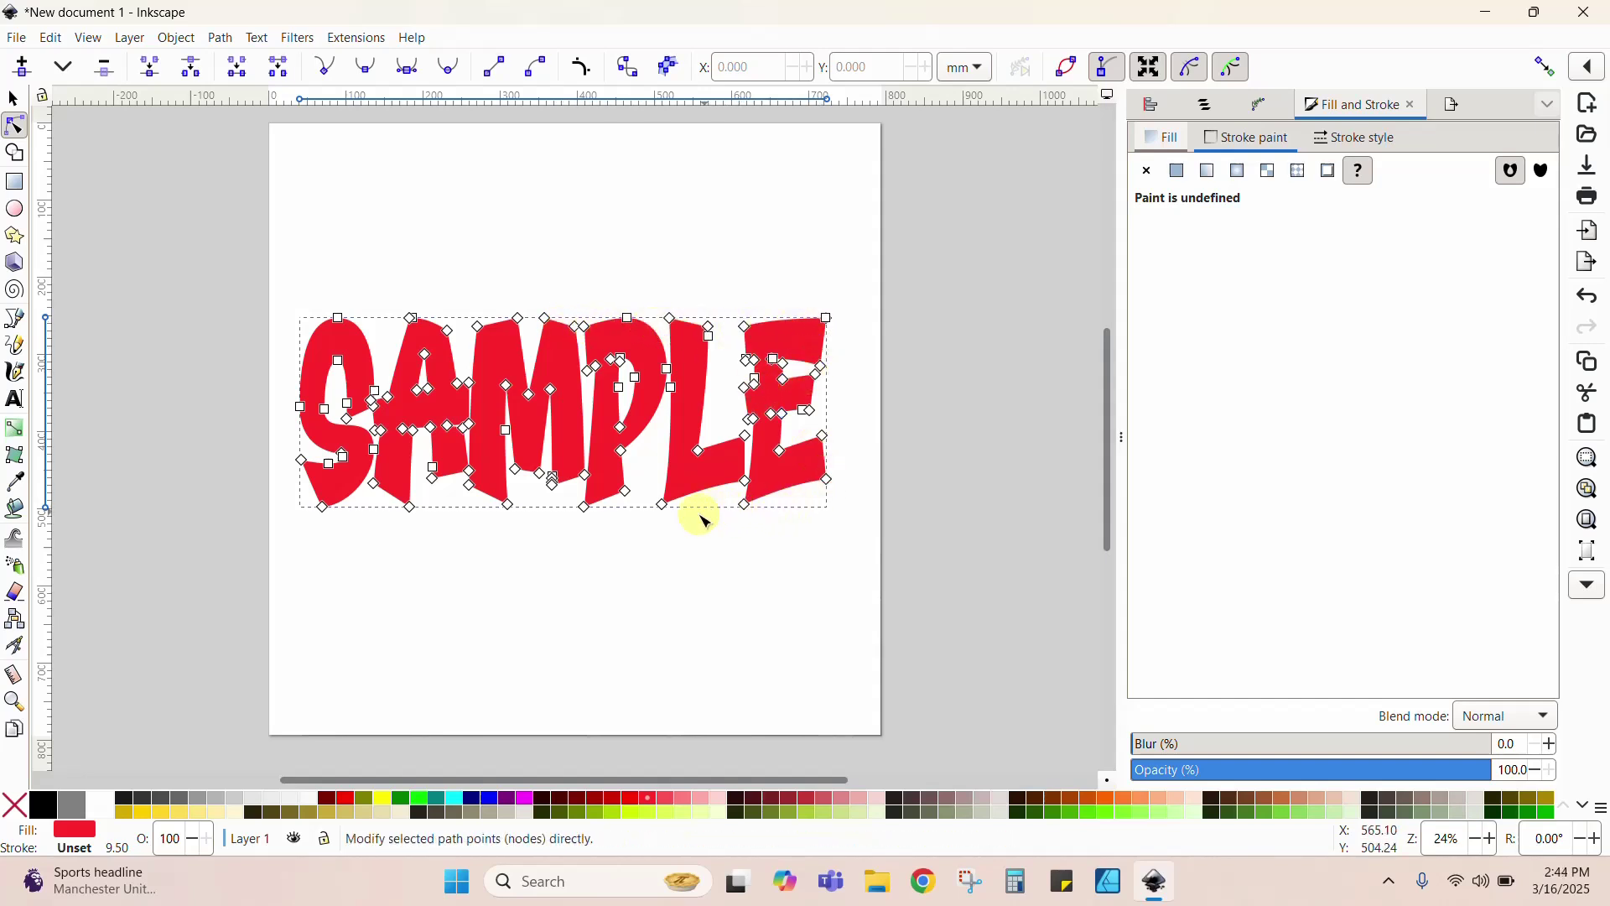
left_click(411, 507)
left_click(655, 534)
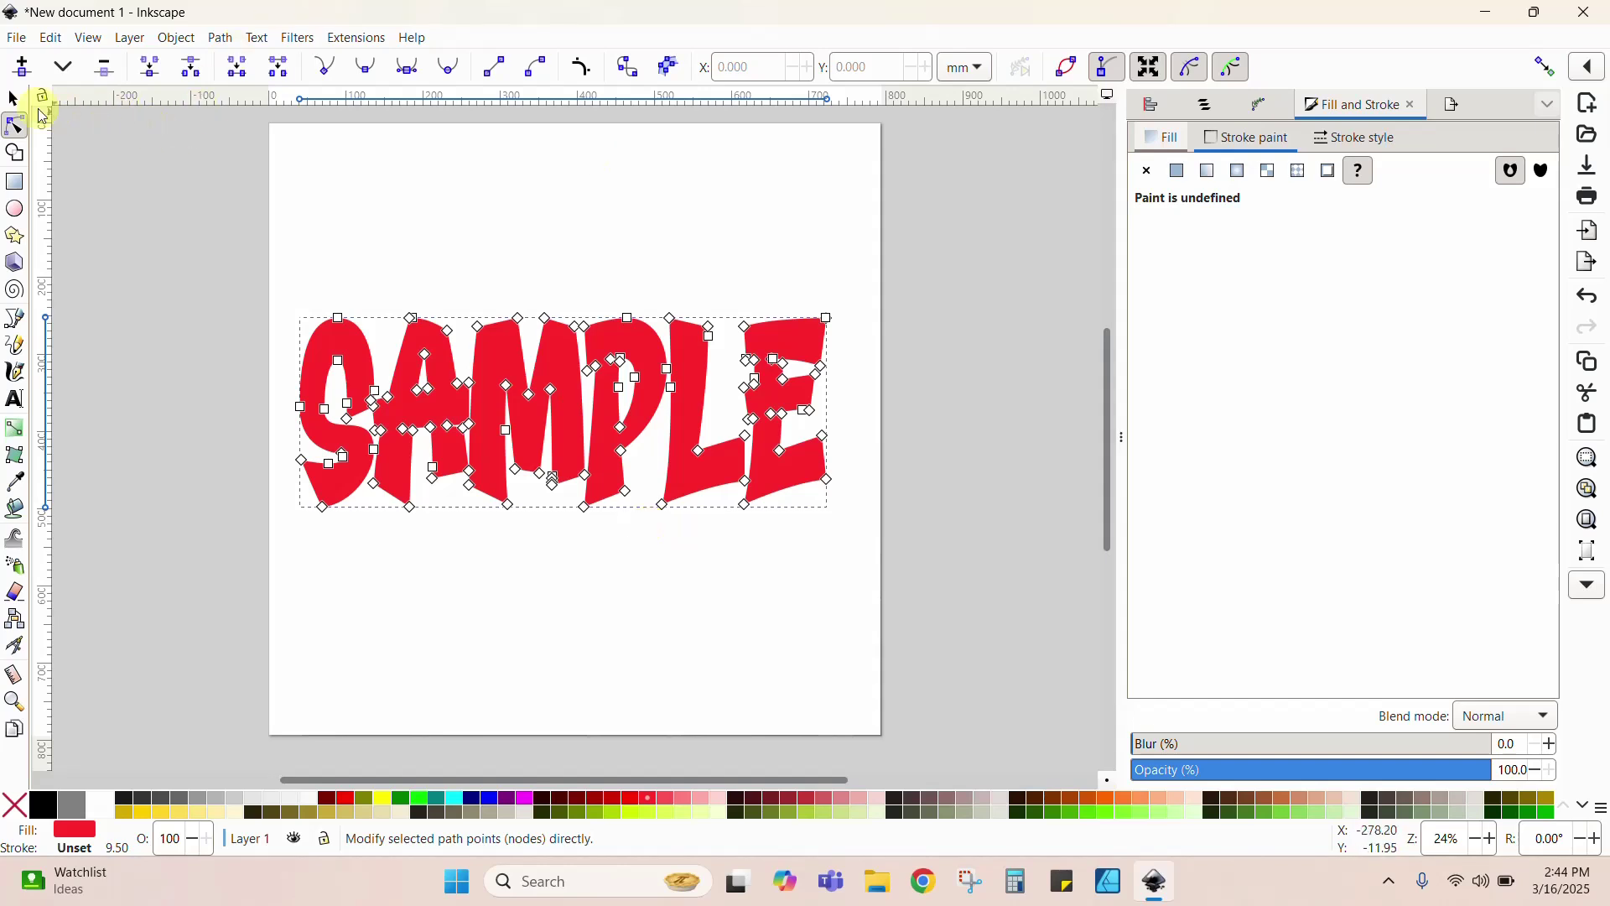
Step: Undo twice to restore the 9.5 mm black outline, then move SAMPLE higher on the page
key("ctrl+z")
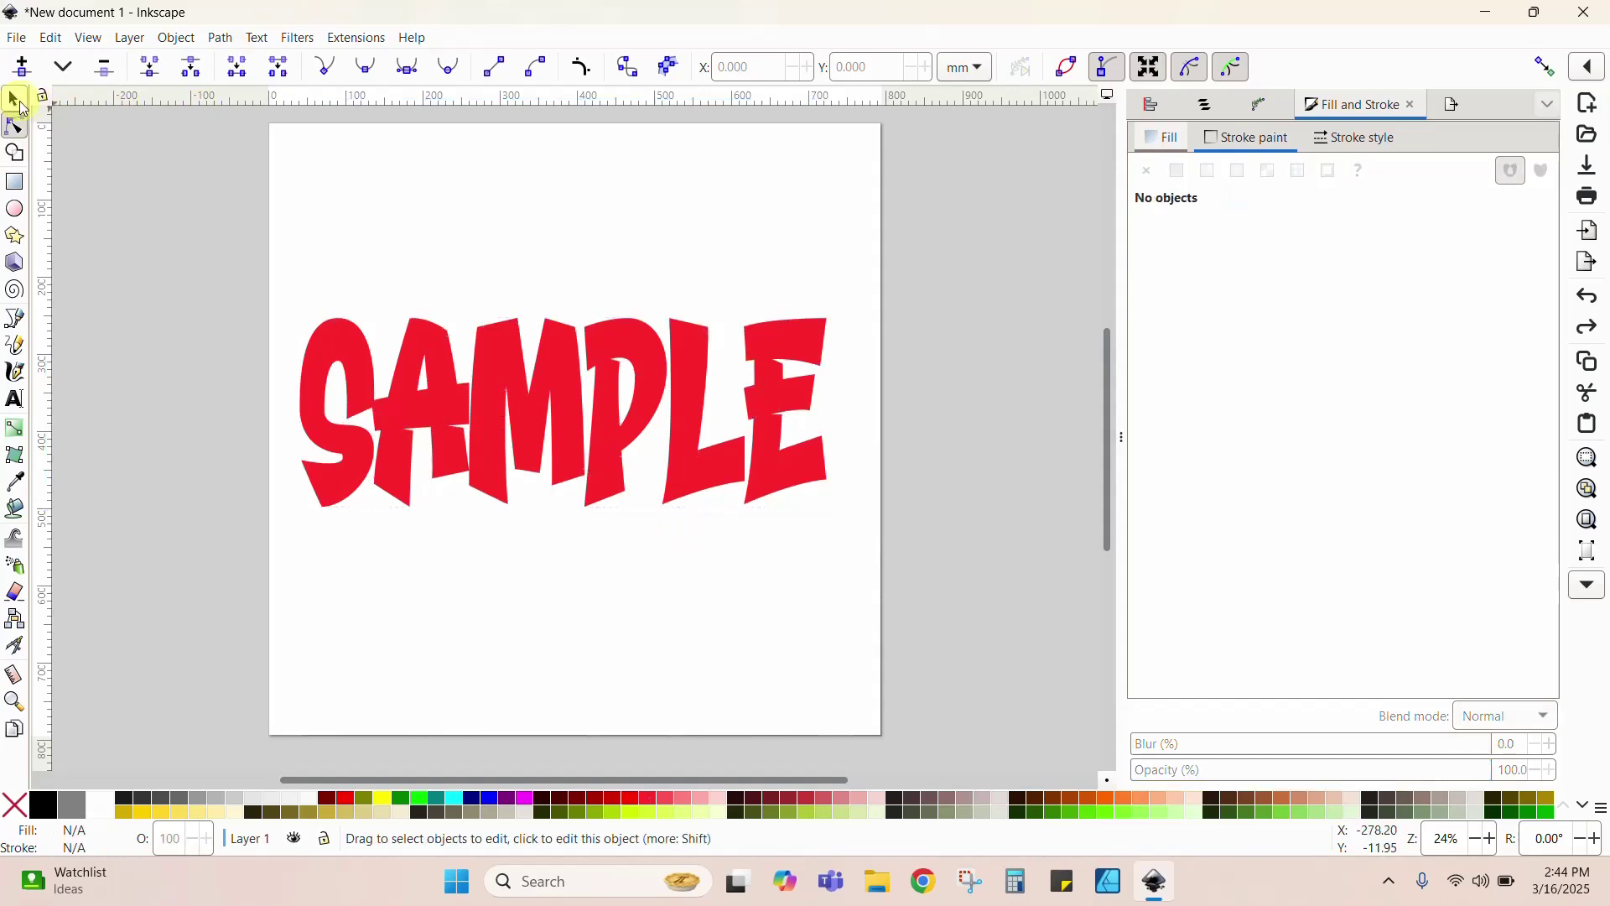
key("ctrl+z")
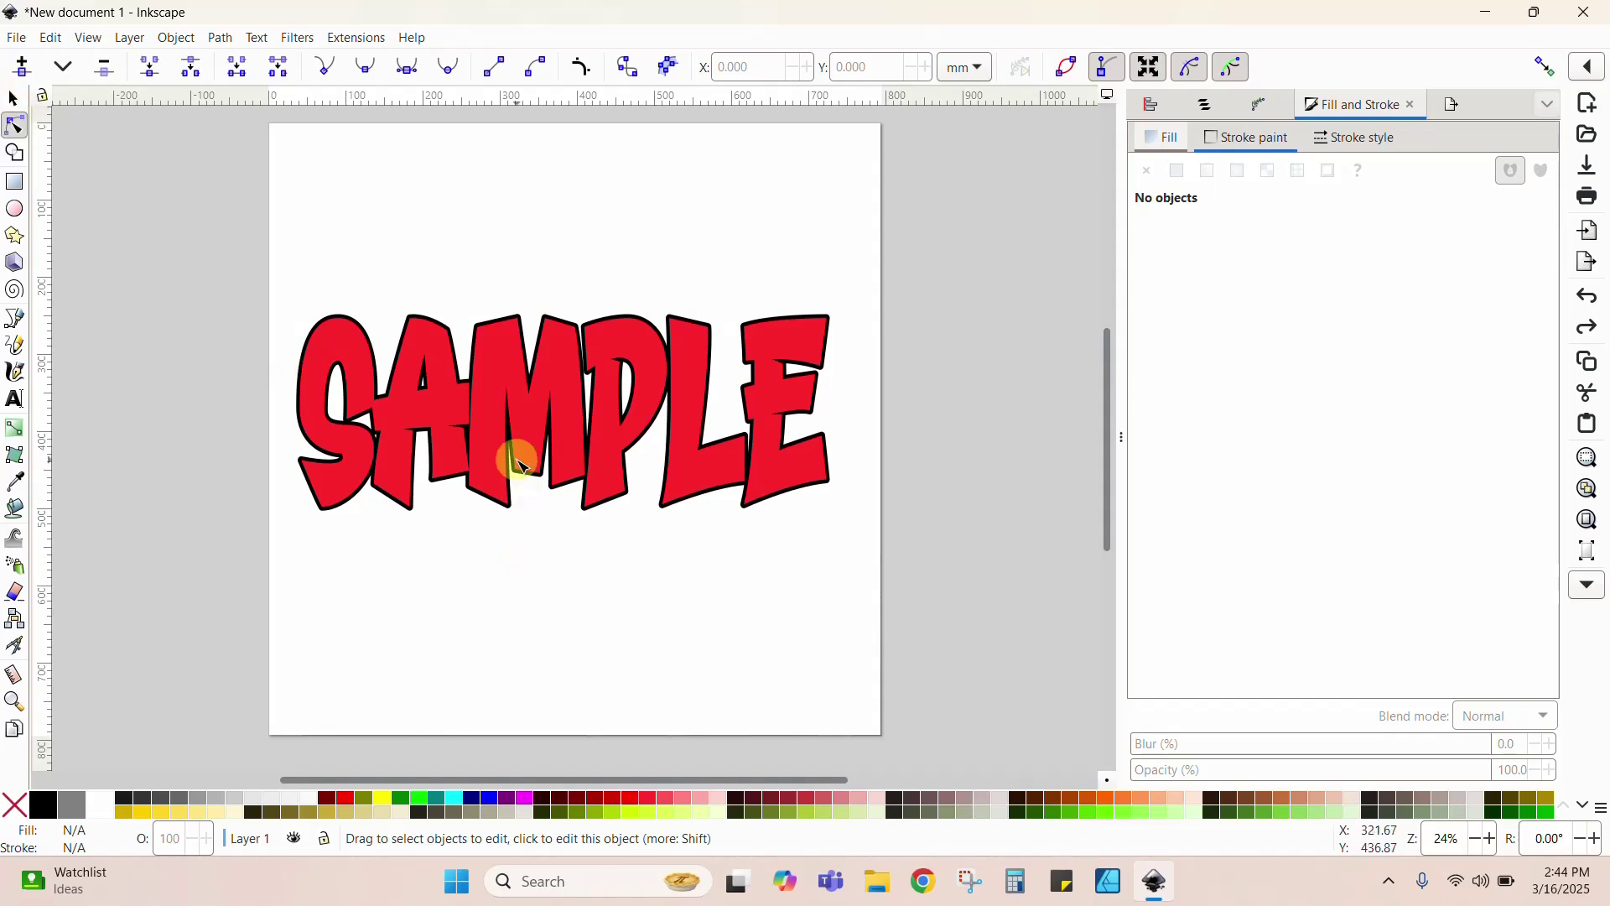
left_click(517, 458)
left_click(10, 102)
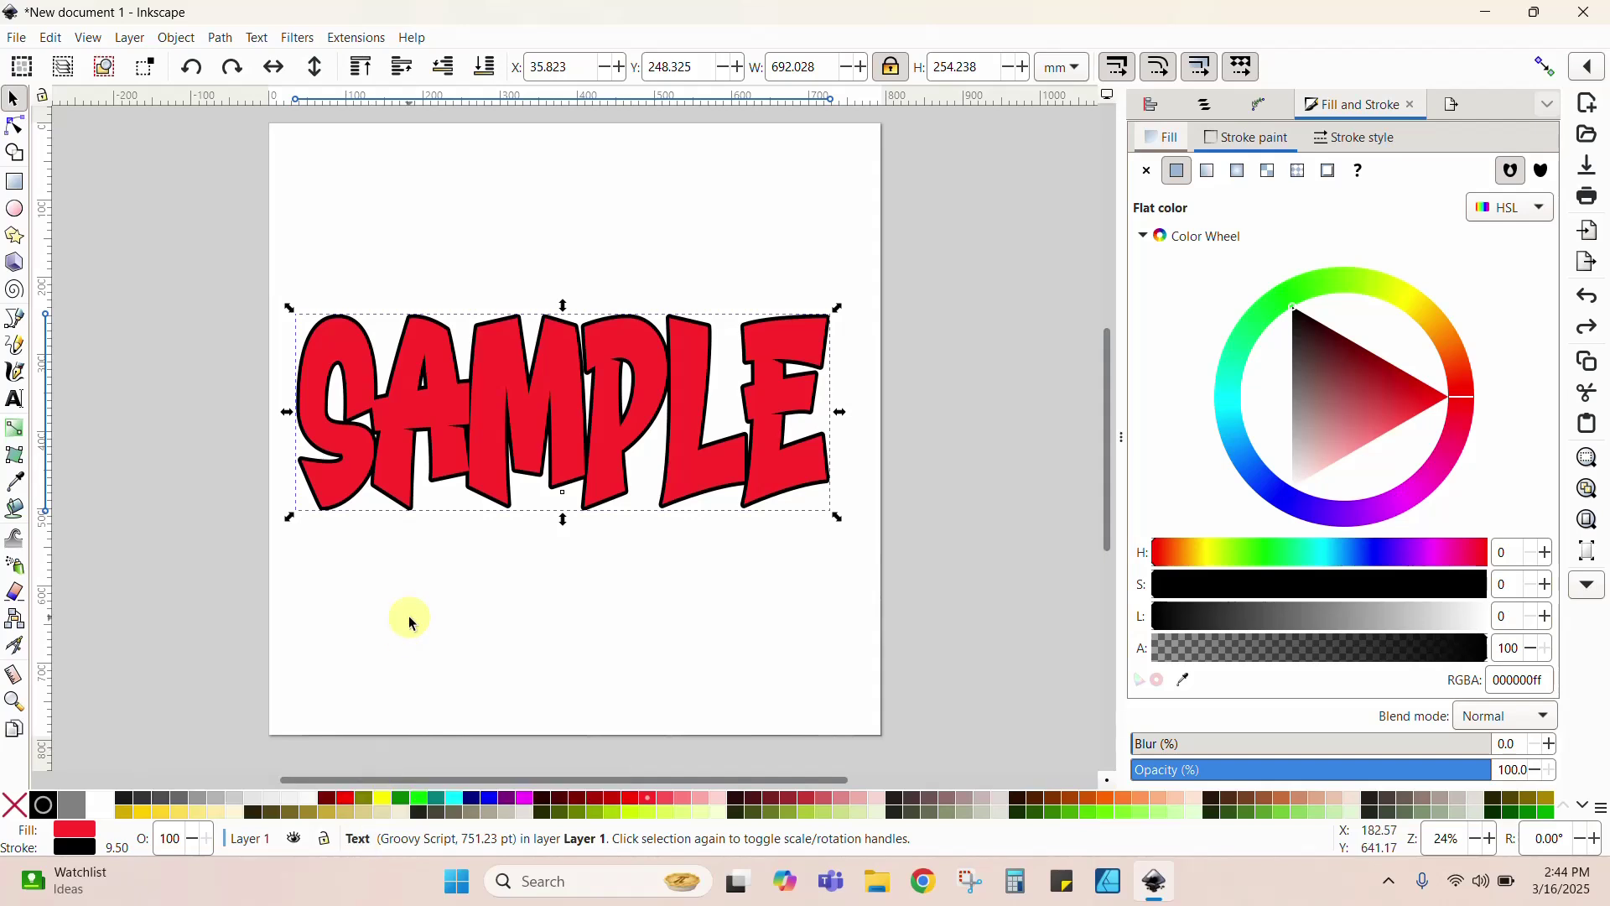
left_click_drag(567, 489, 607, 400)
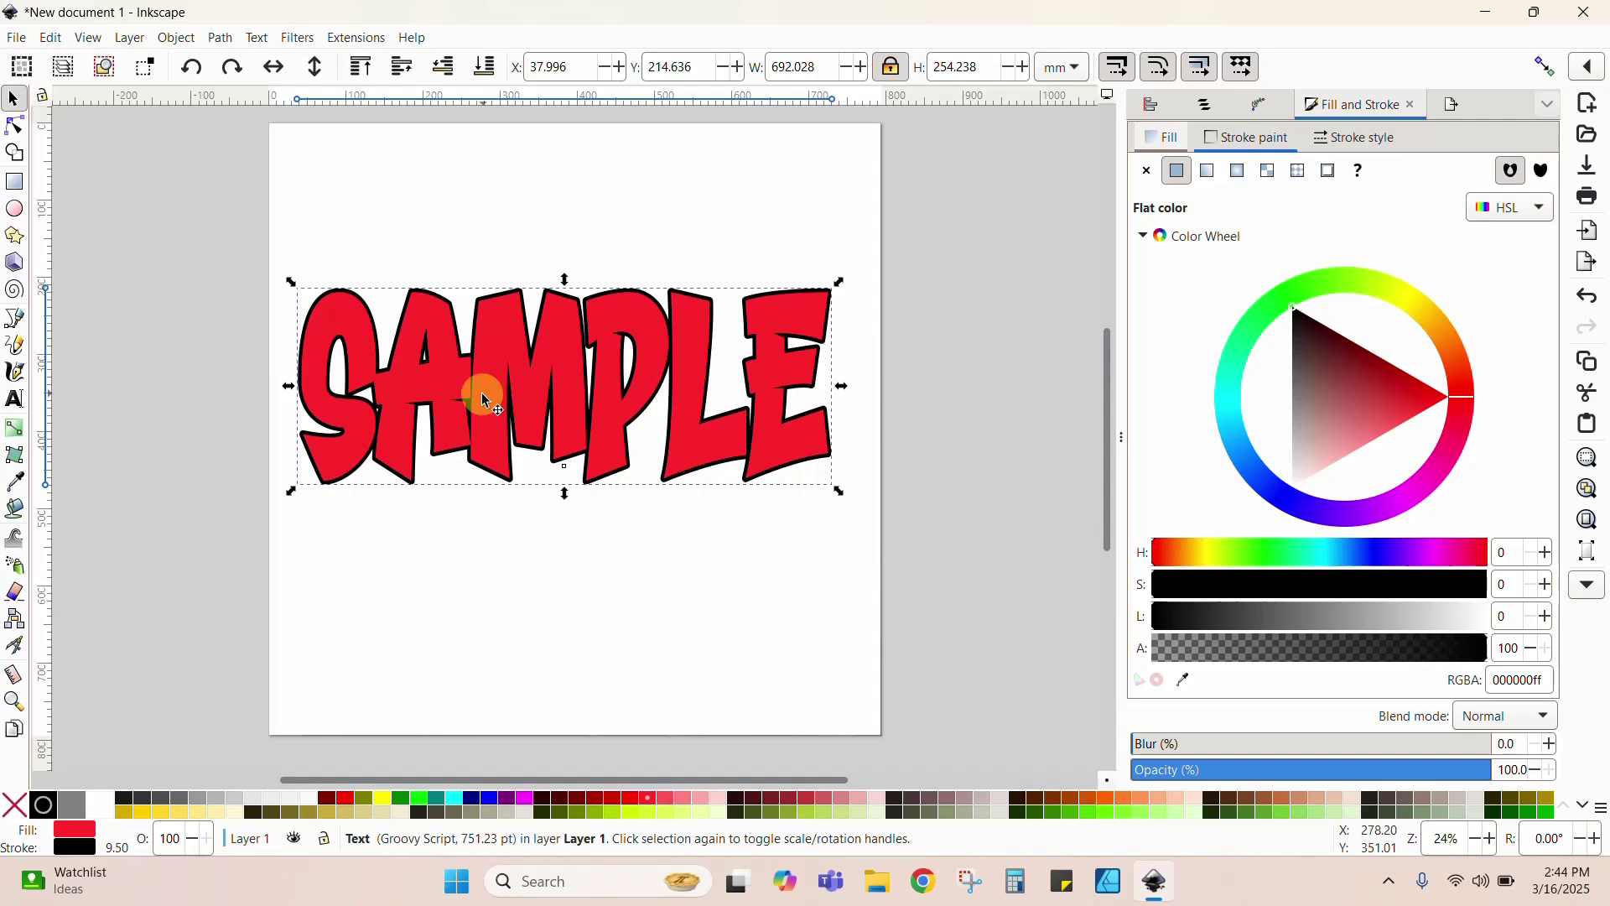
left_click(230, 40)
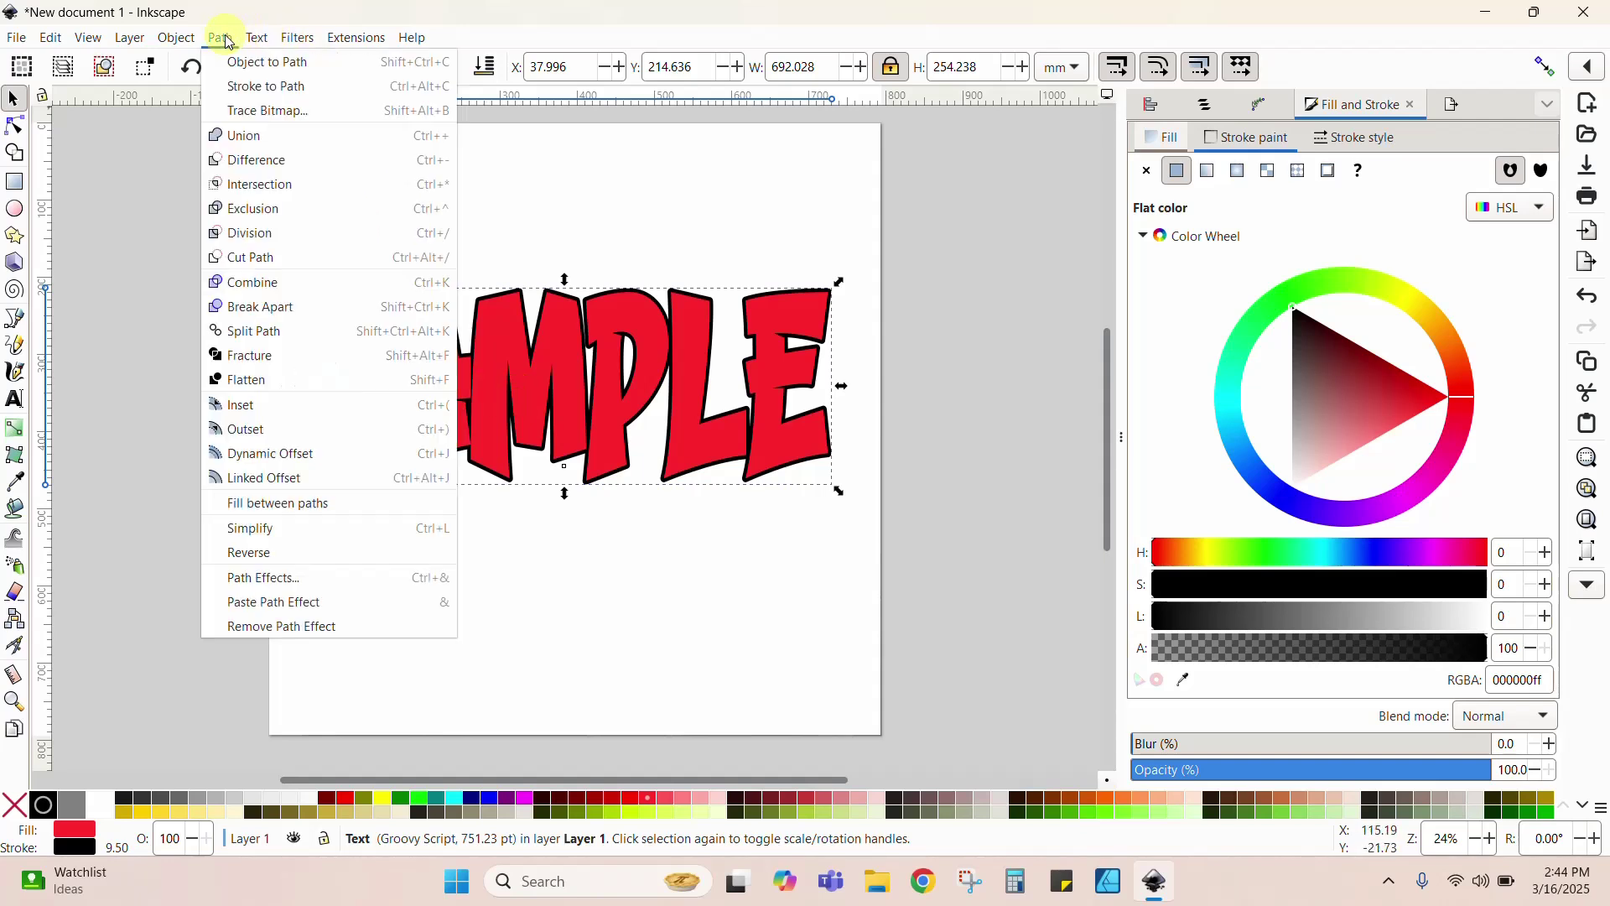
Step: Convert SAMPLE's stroke to its own path, separating the red fill and moving the black outline up
left_click(231, 86)
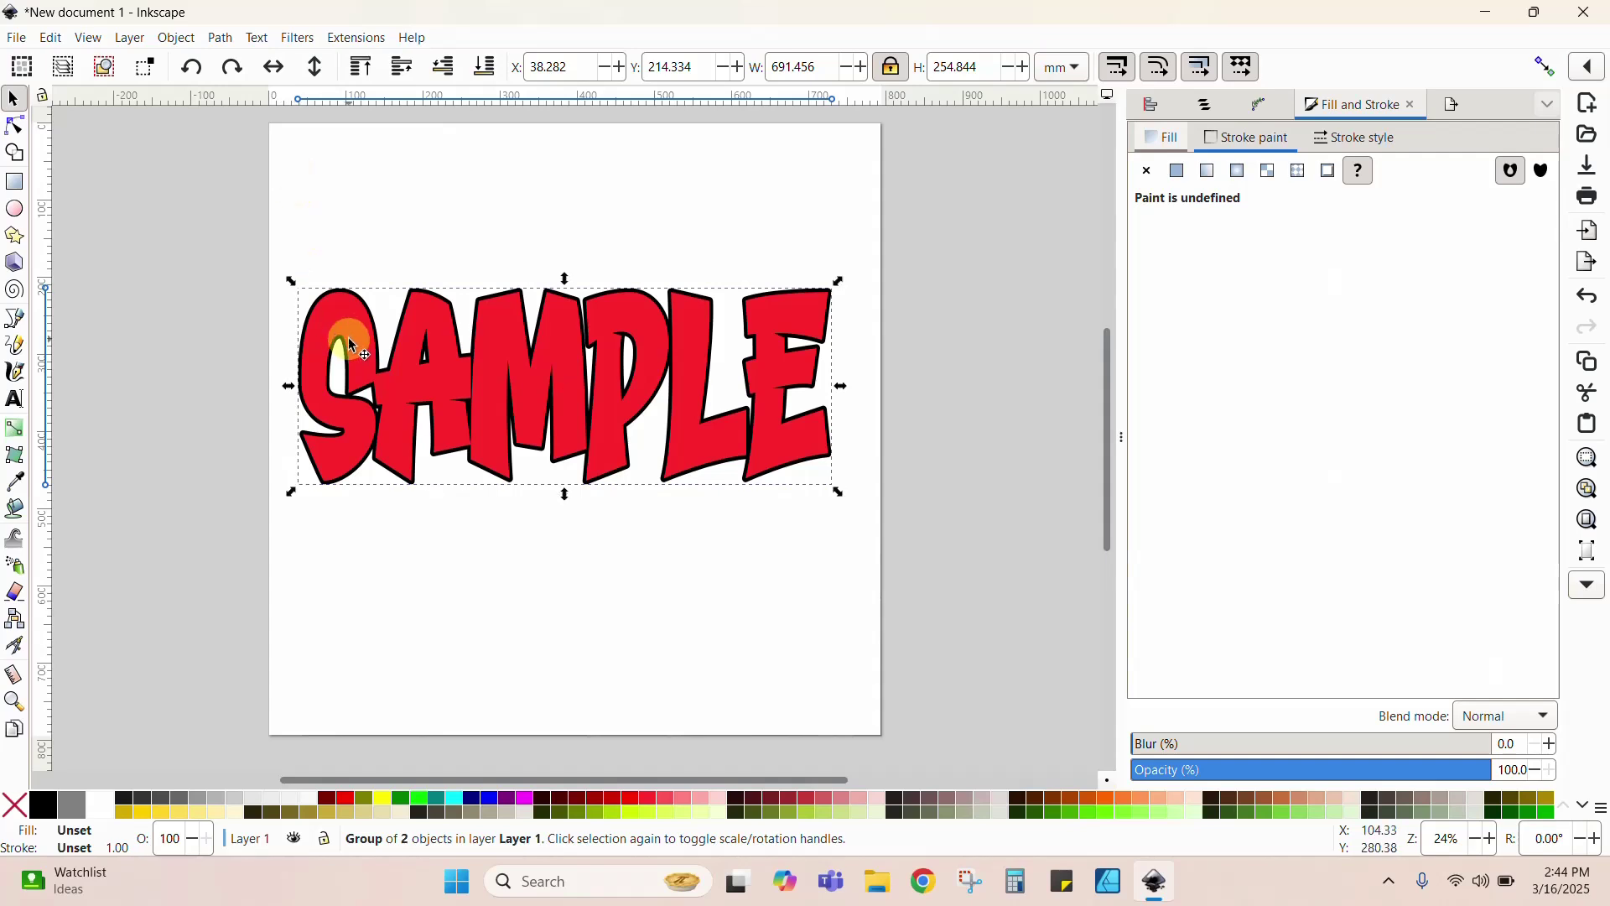
left_click_drag(349, 333, 363, 575)
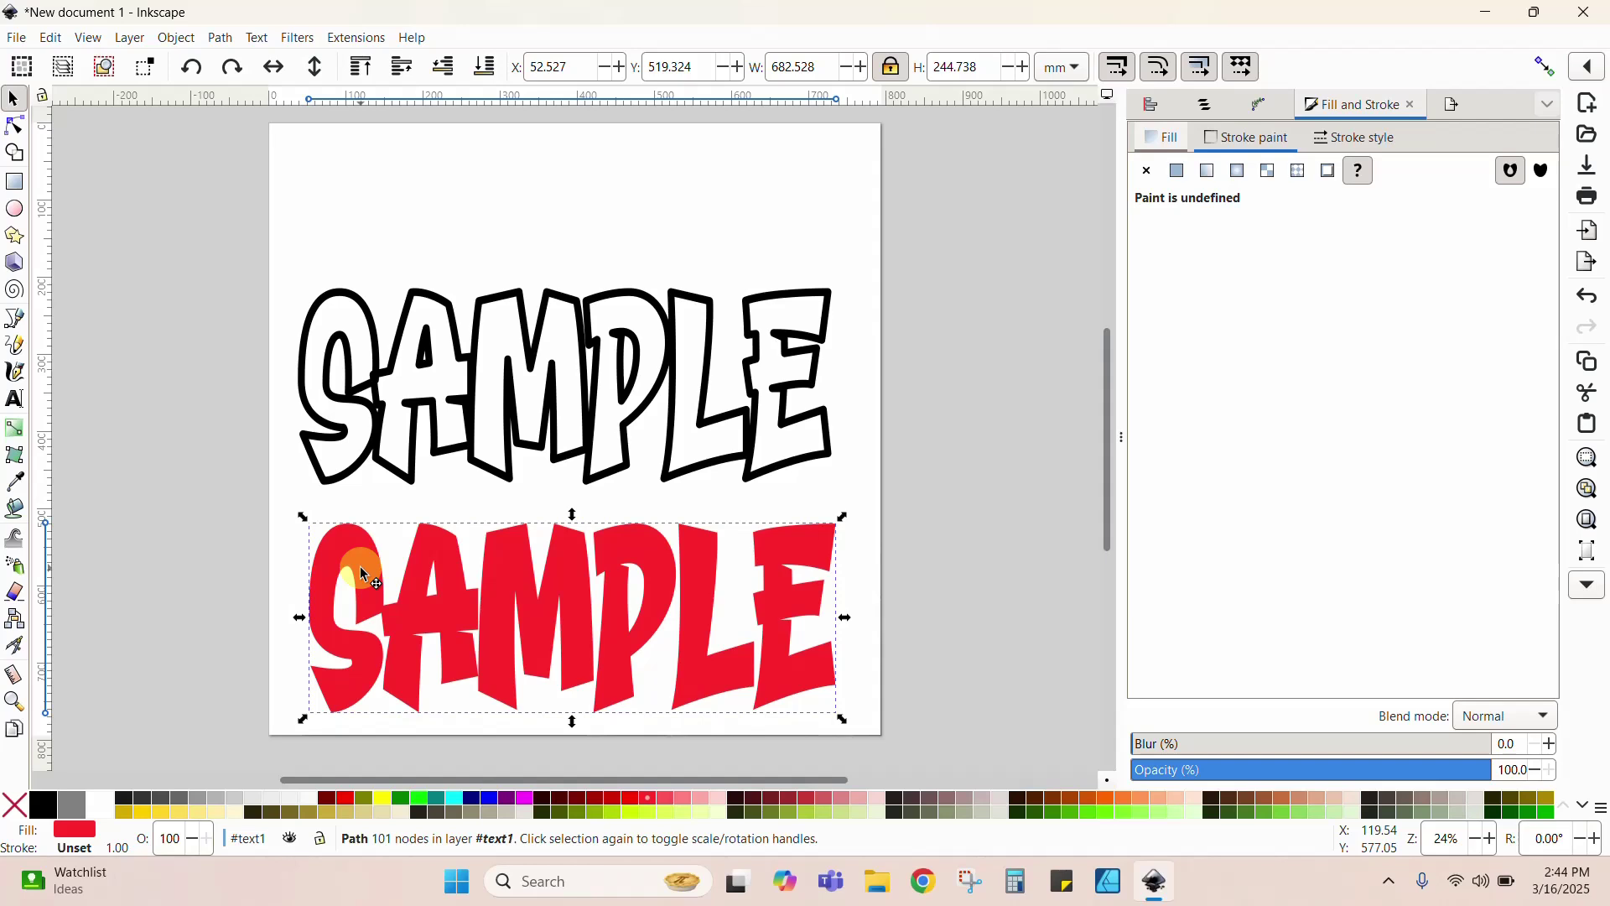
left_click(411, 466)
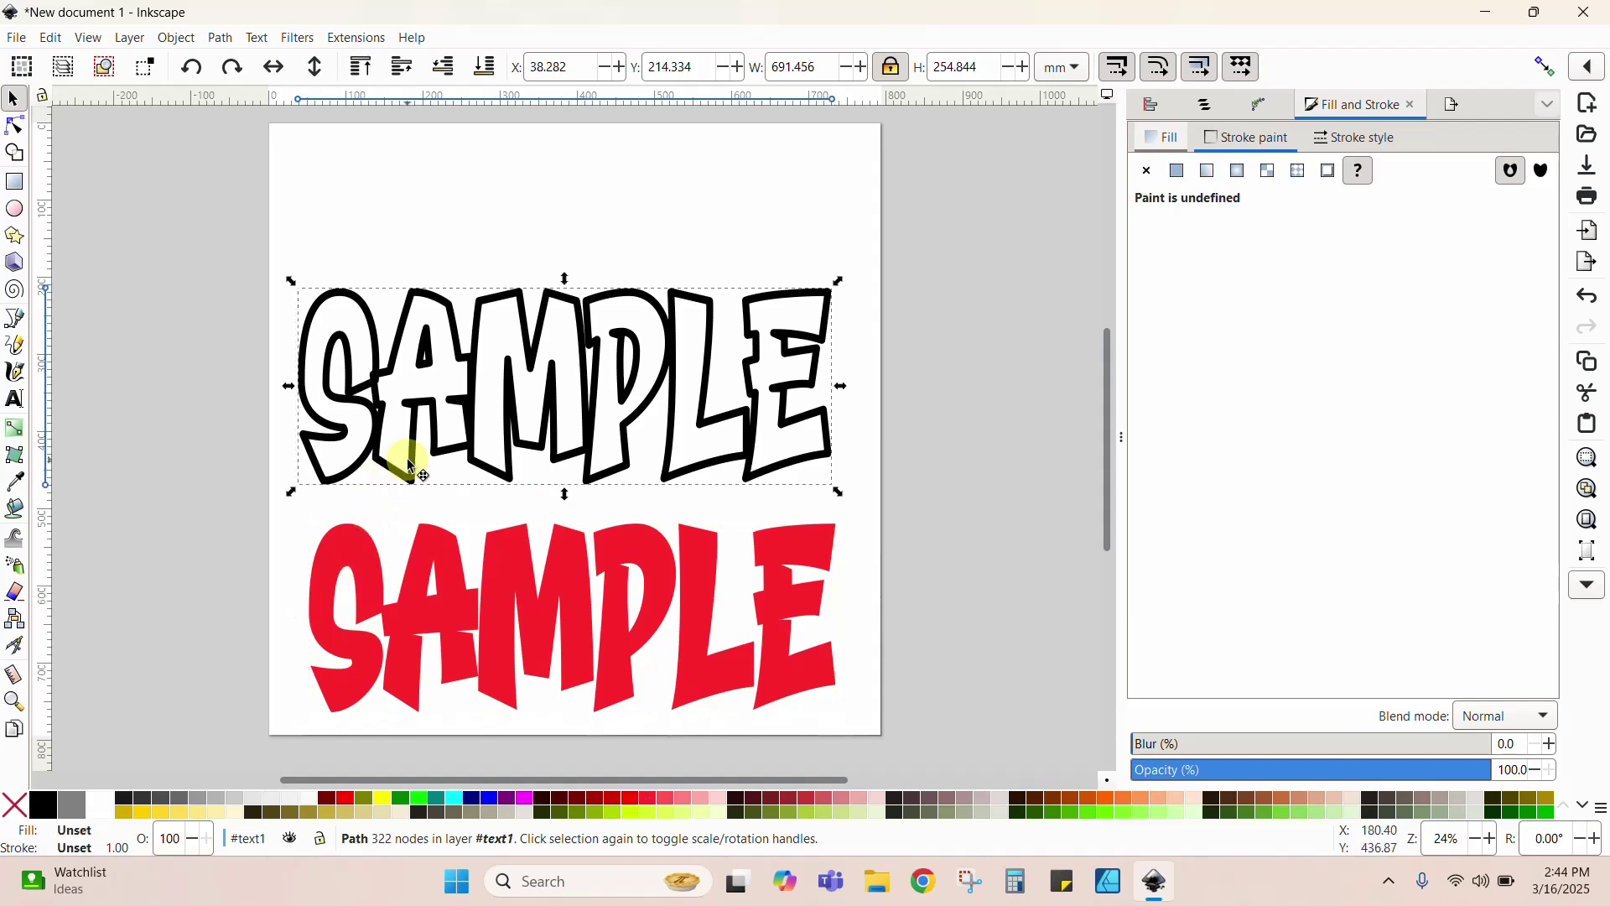
left_click_drag(411, 467, 406, 336)
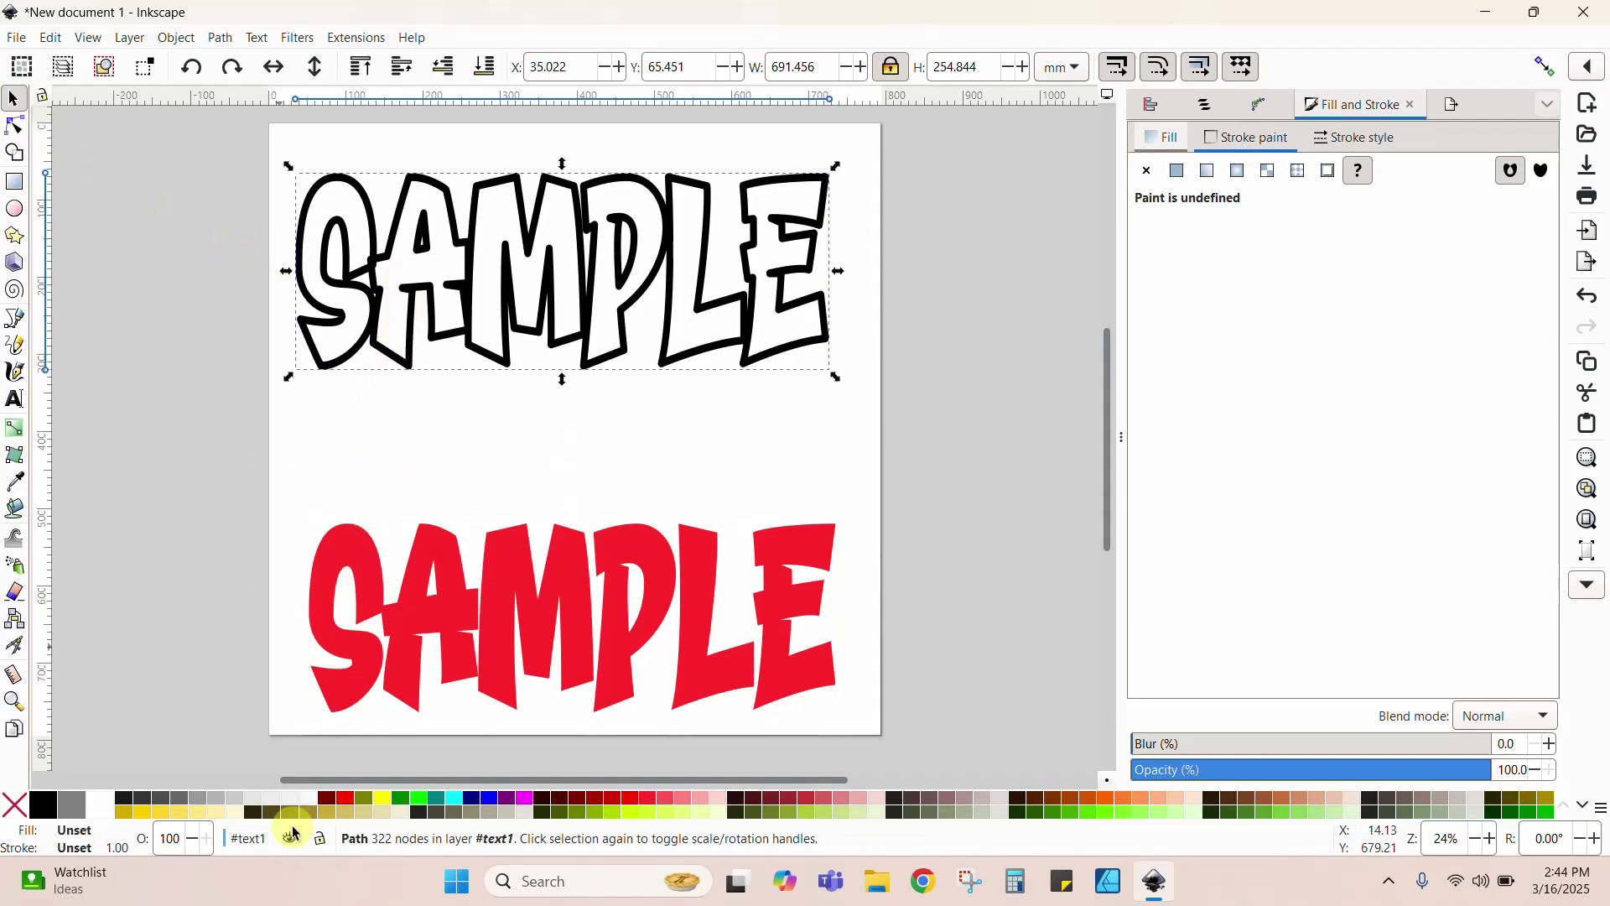
Step: Stack the red SAMPLE fill back onto the black outline and select both shapes together
left_click(375, 687)
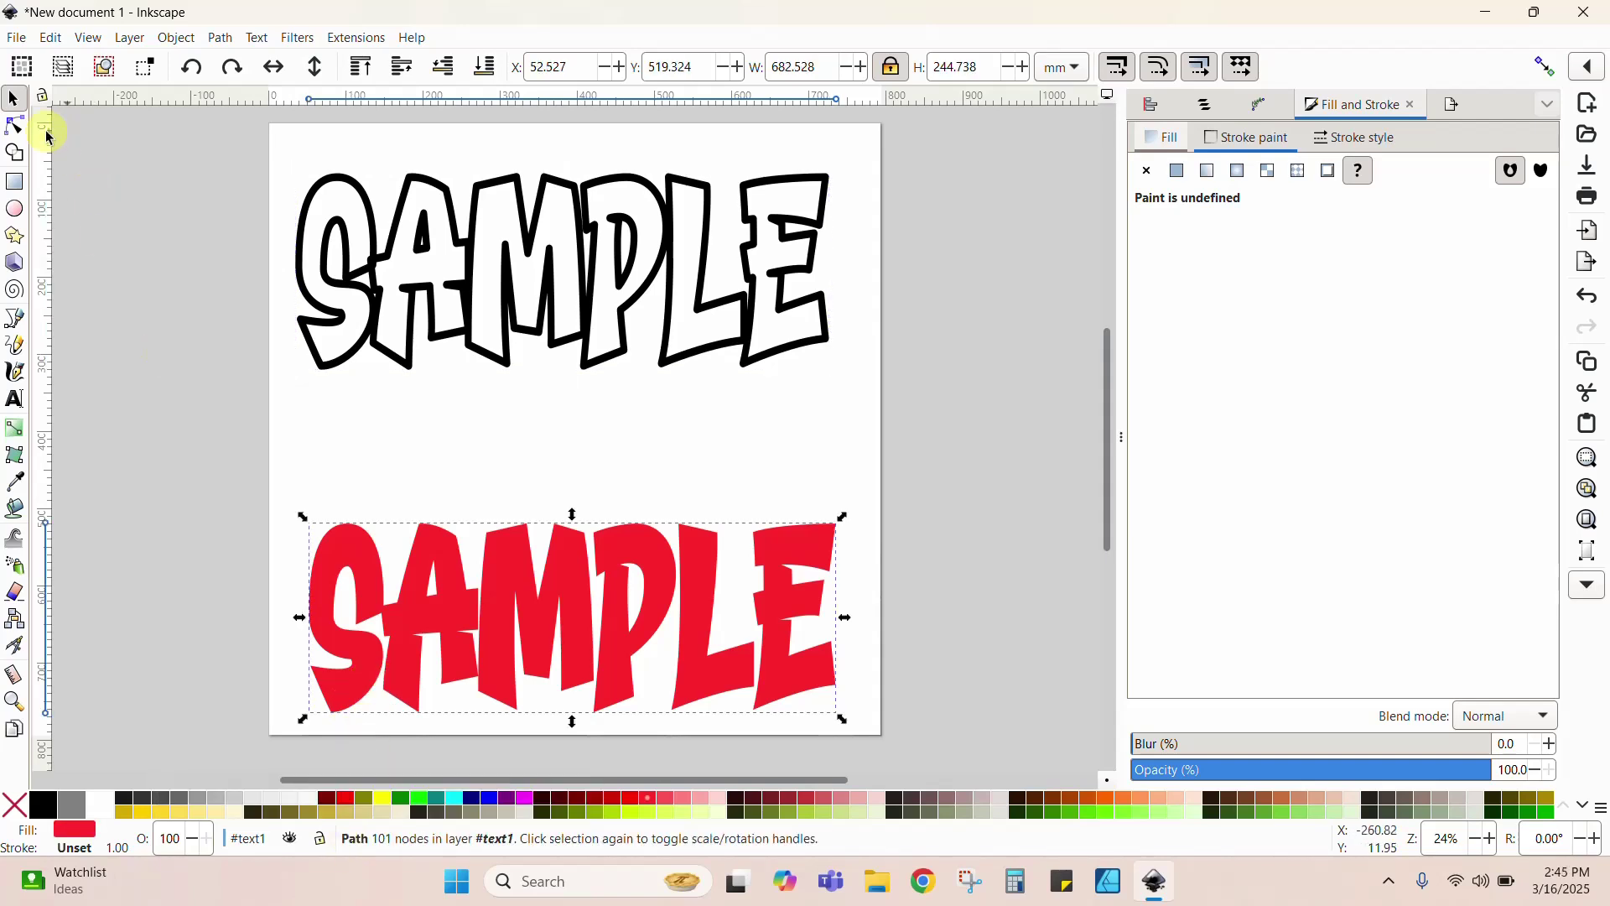
left_click(14, 126)
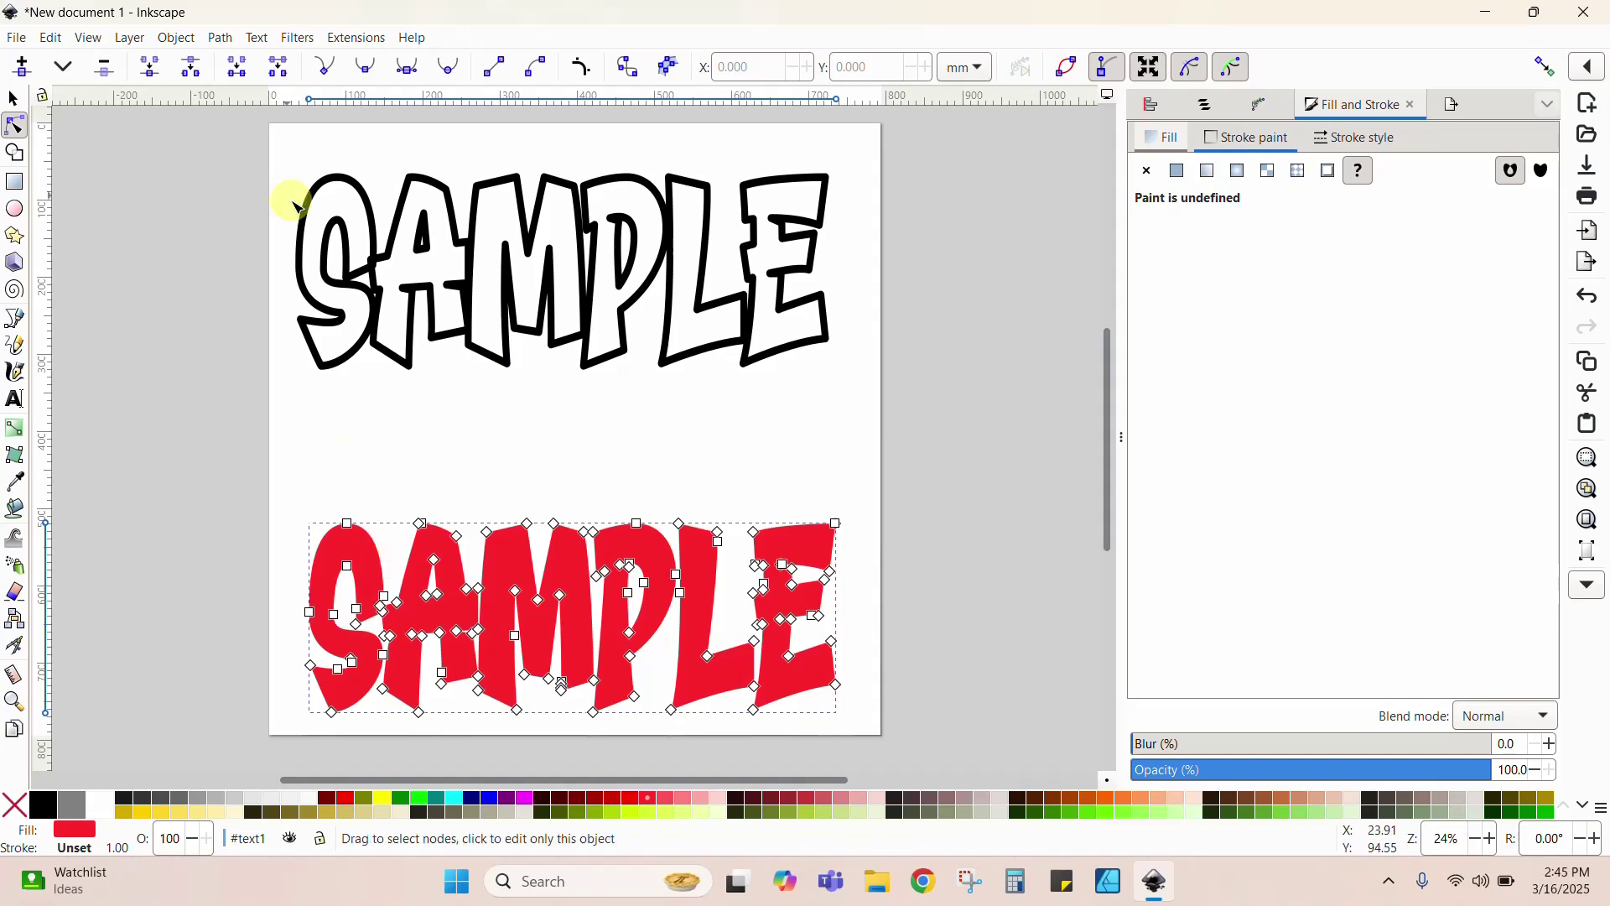
left_click(323, 251)
key("s")
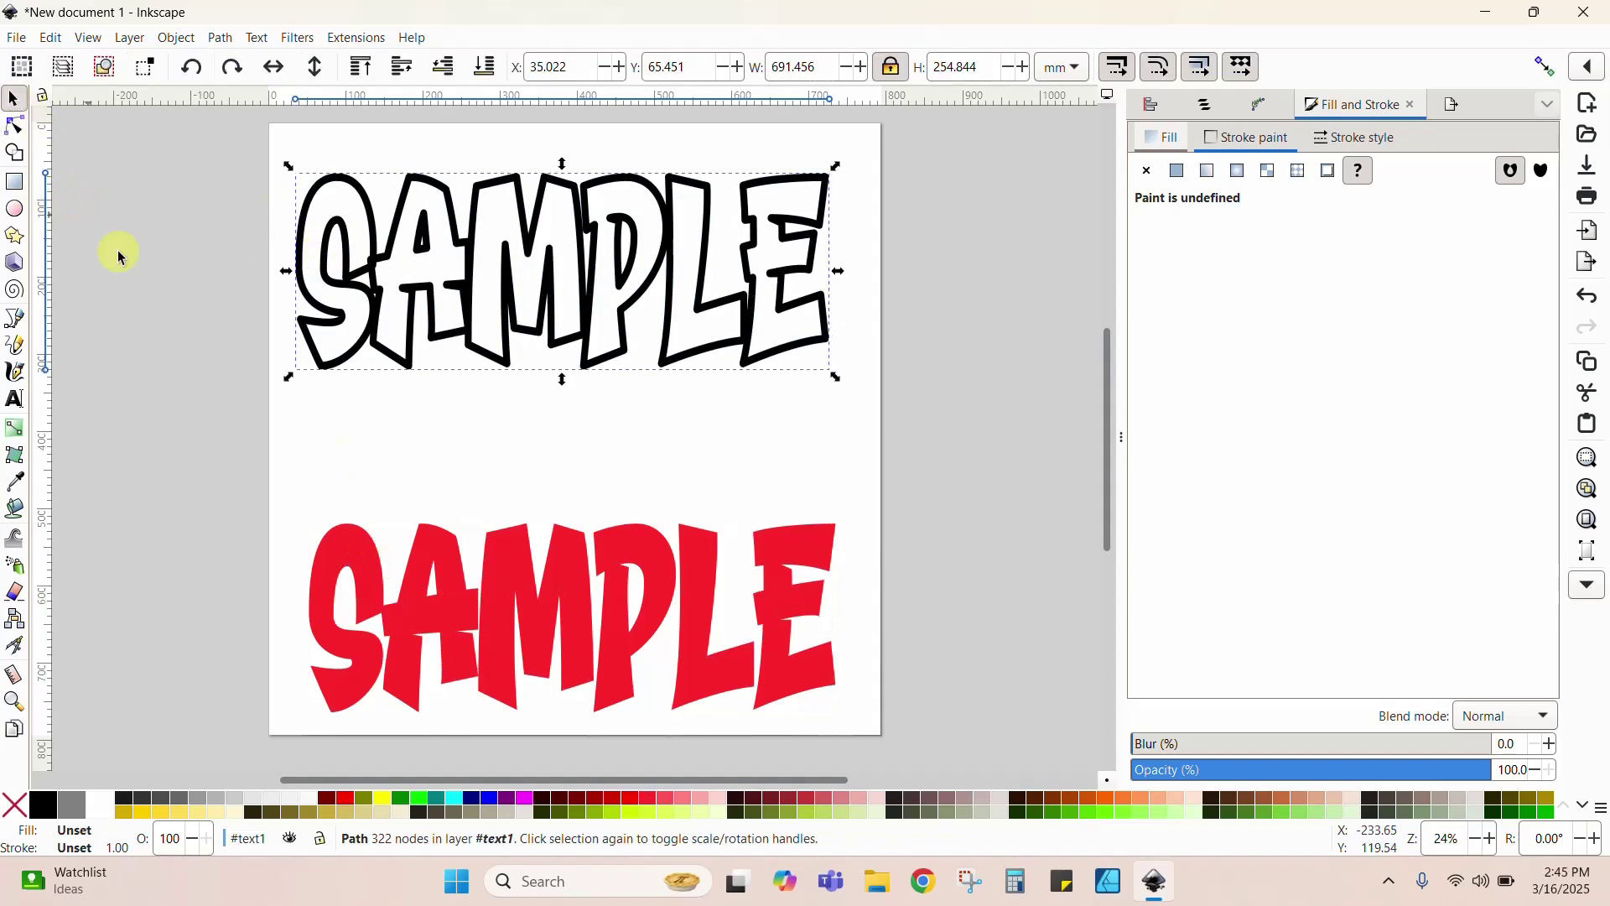
left_click_drag(467, 655, 450, 300)
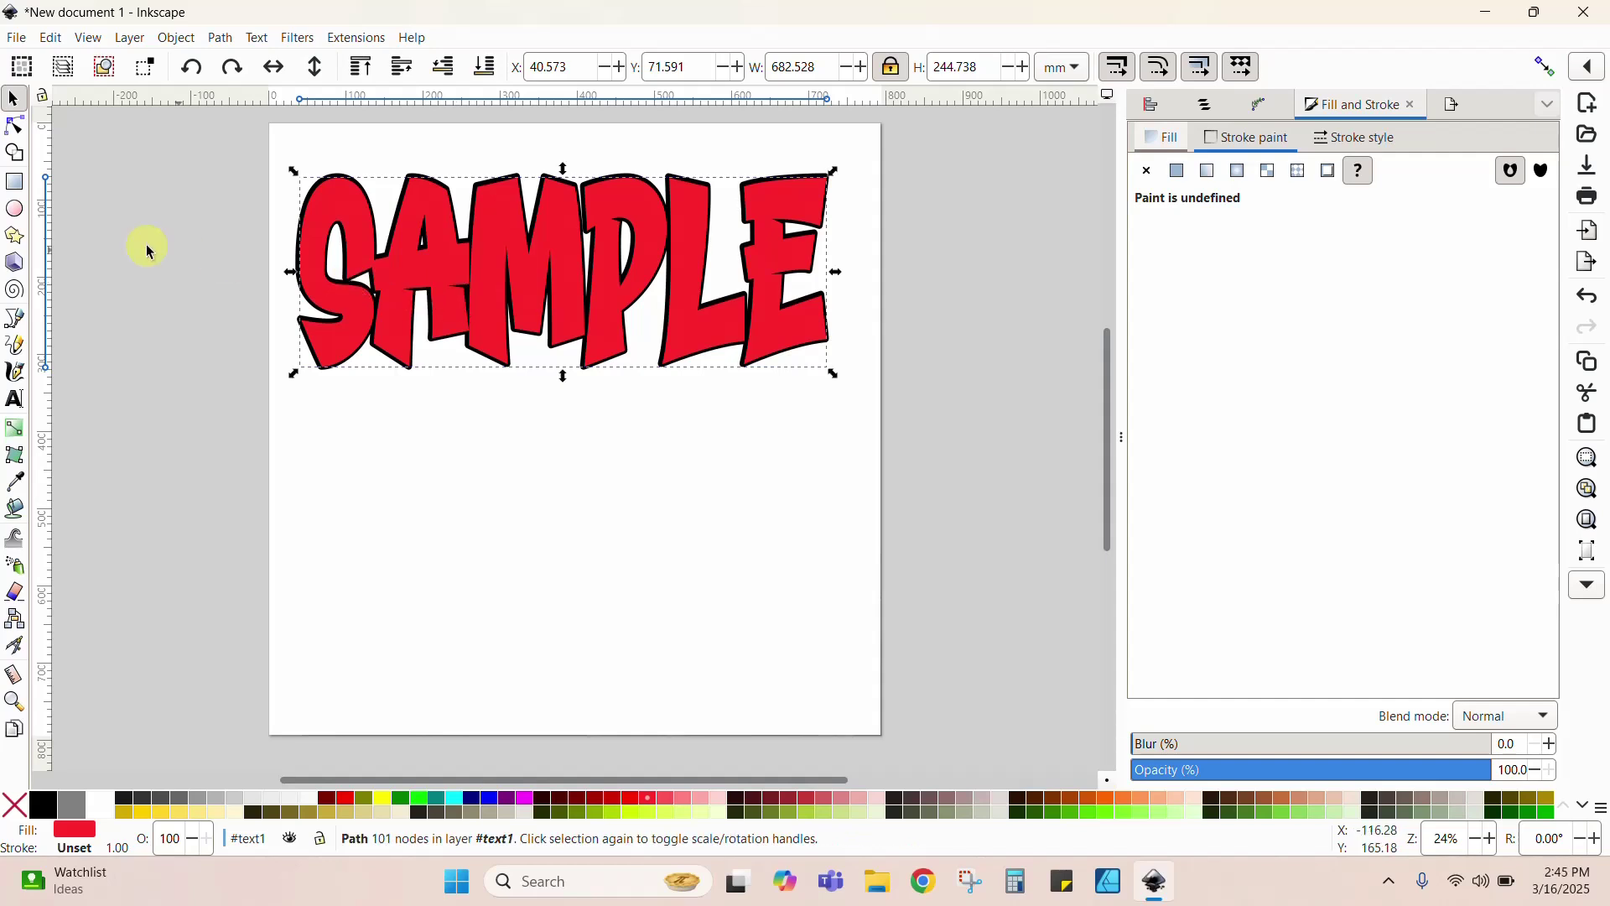
left_click(273, 227)
left_click_drag(256, 131, 870, 533)
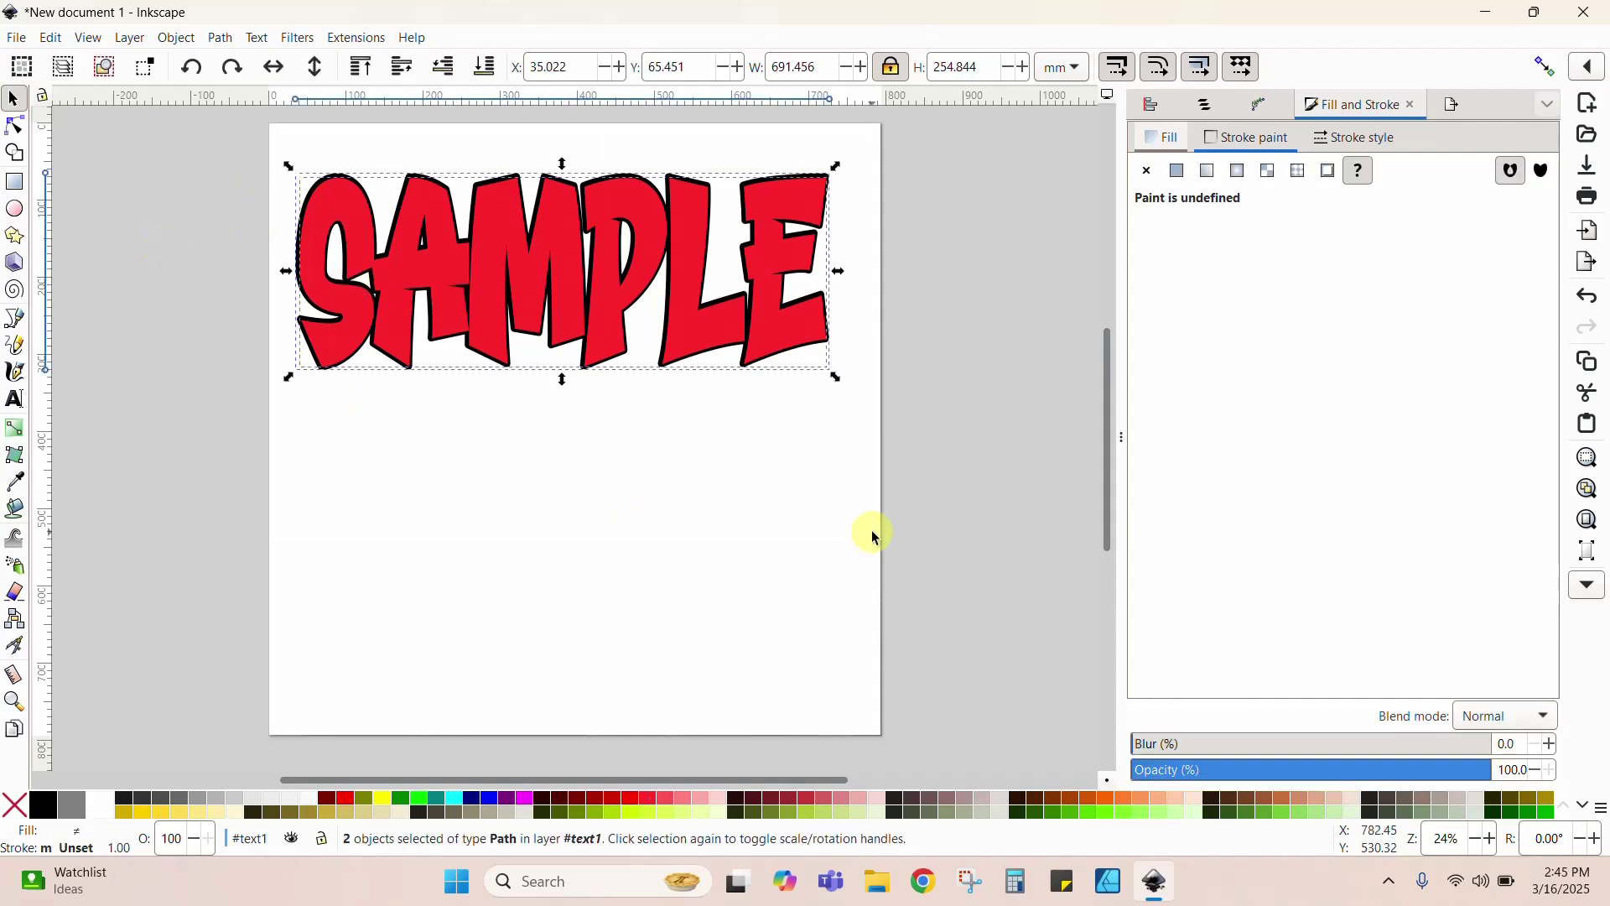
left_click(1206, 108)
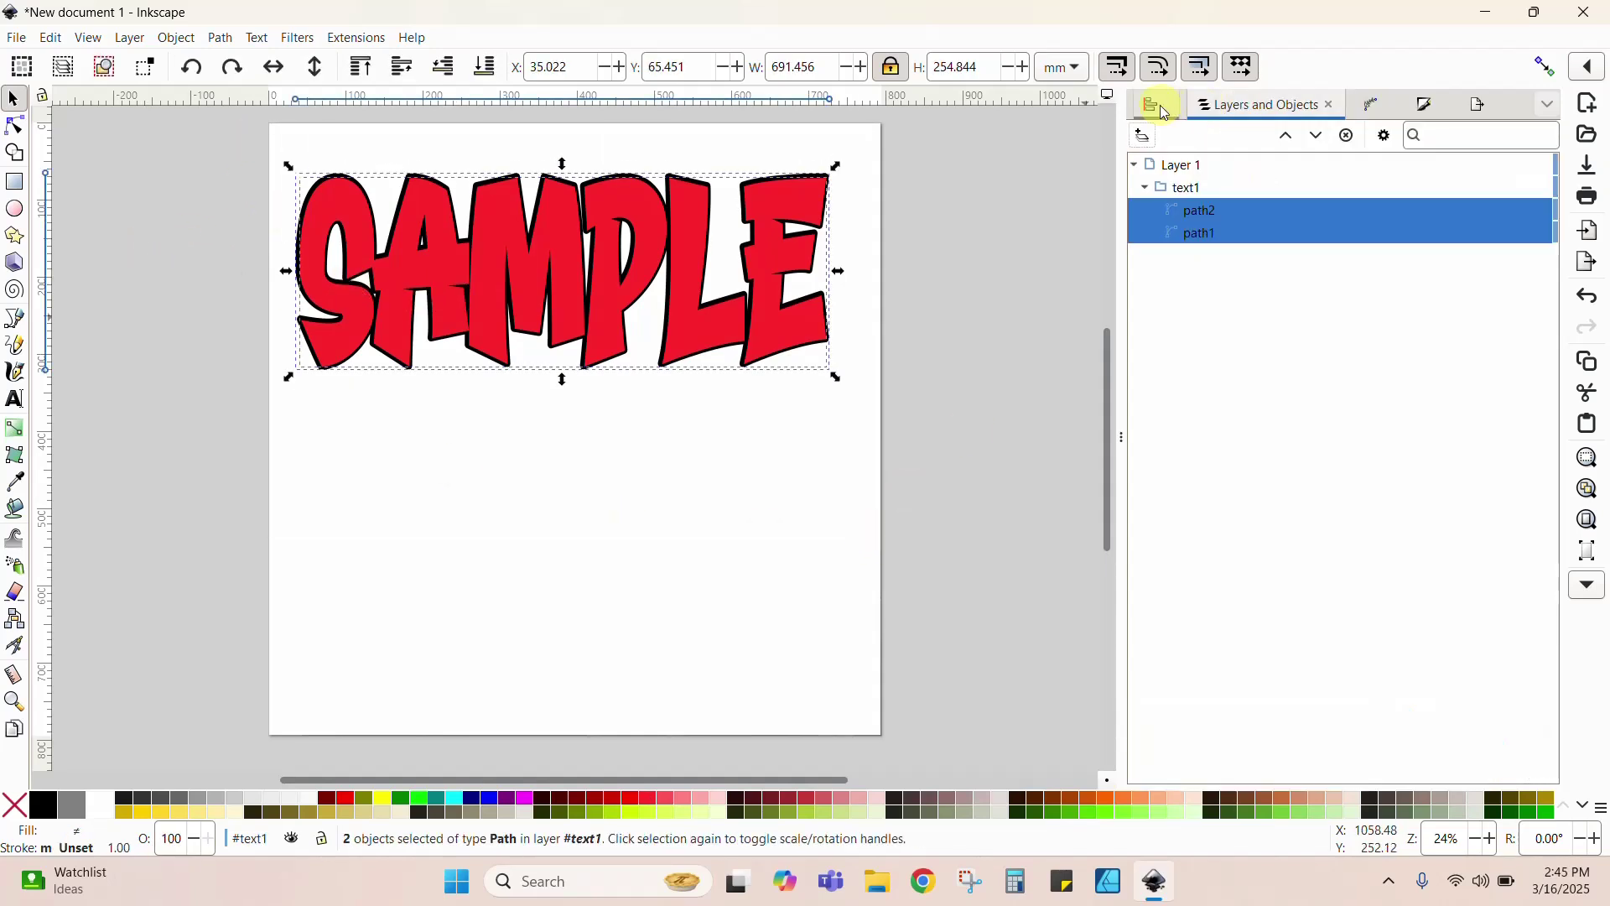
Step: Center the red-and-black SAMPLE artwork on both axes relative to the page
left_click(1162, 109)
left_click(1230, 312)
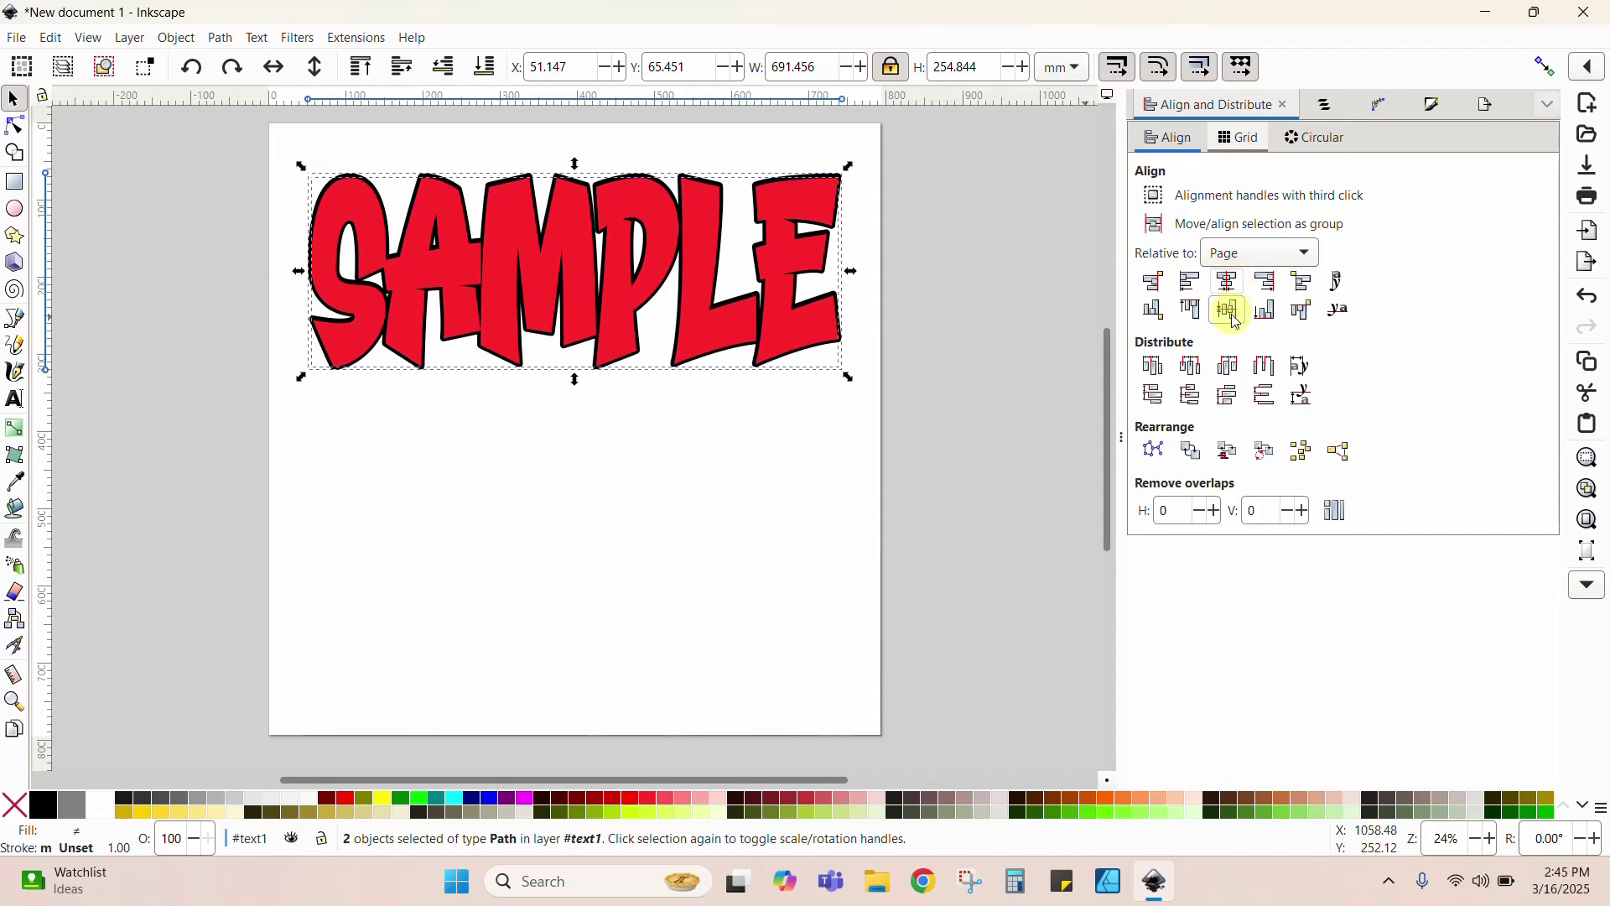
left_click(1238, 322)
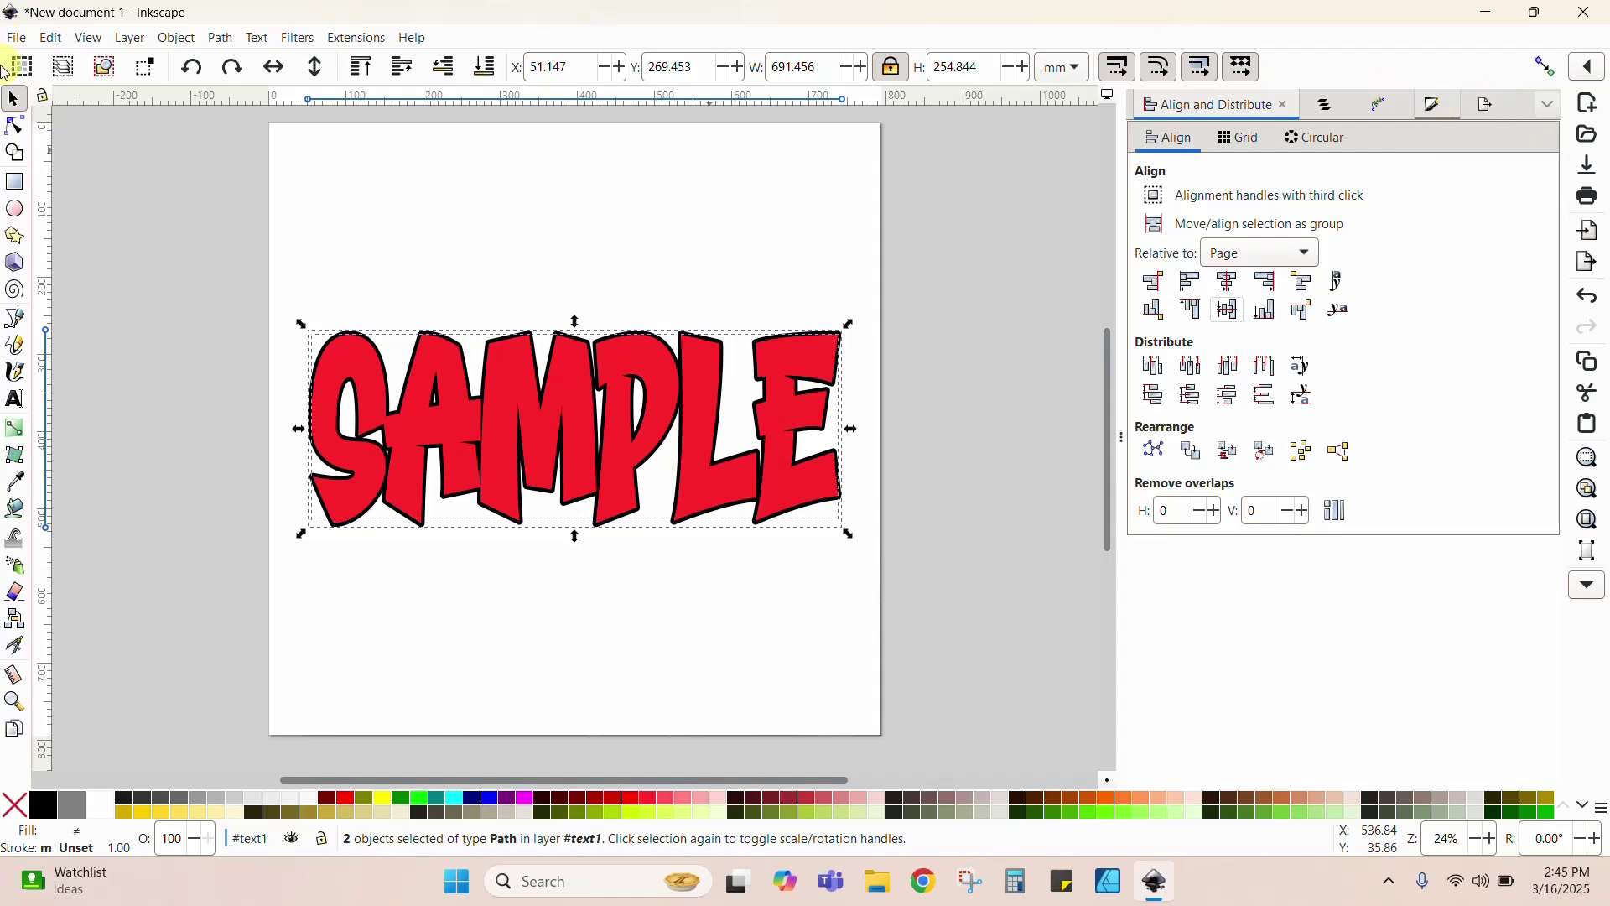
left_click(18, 40)
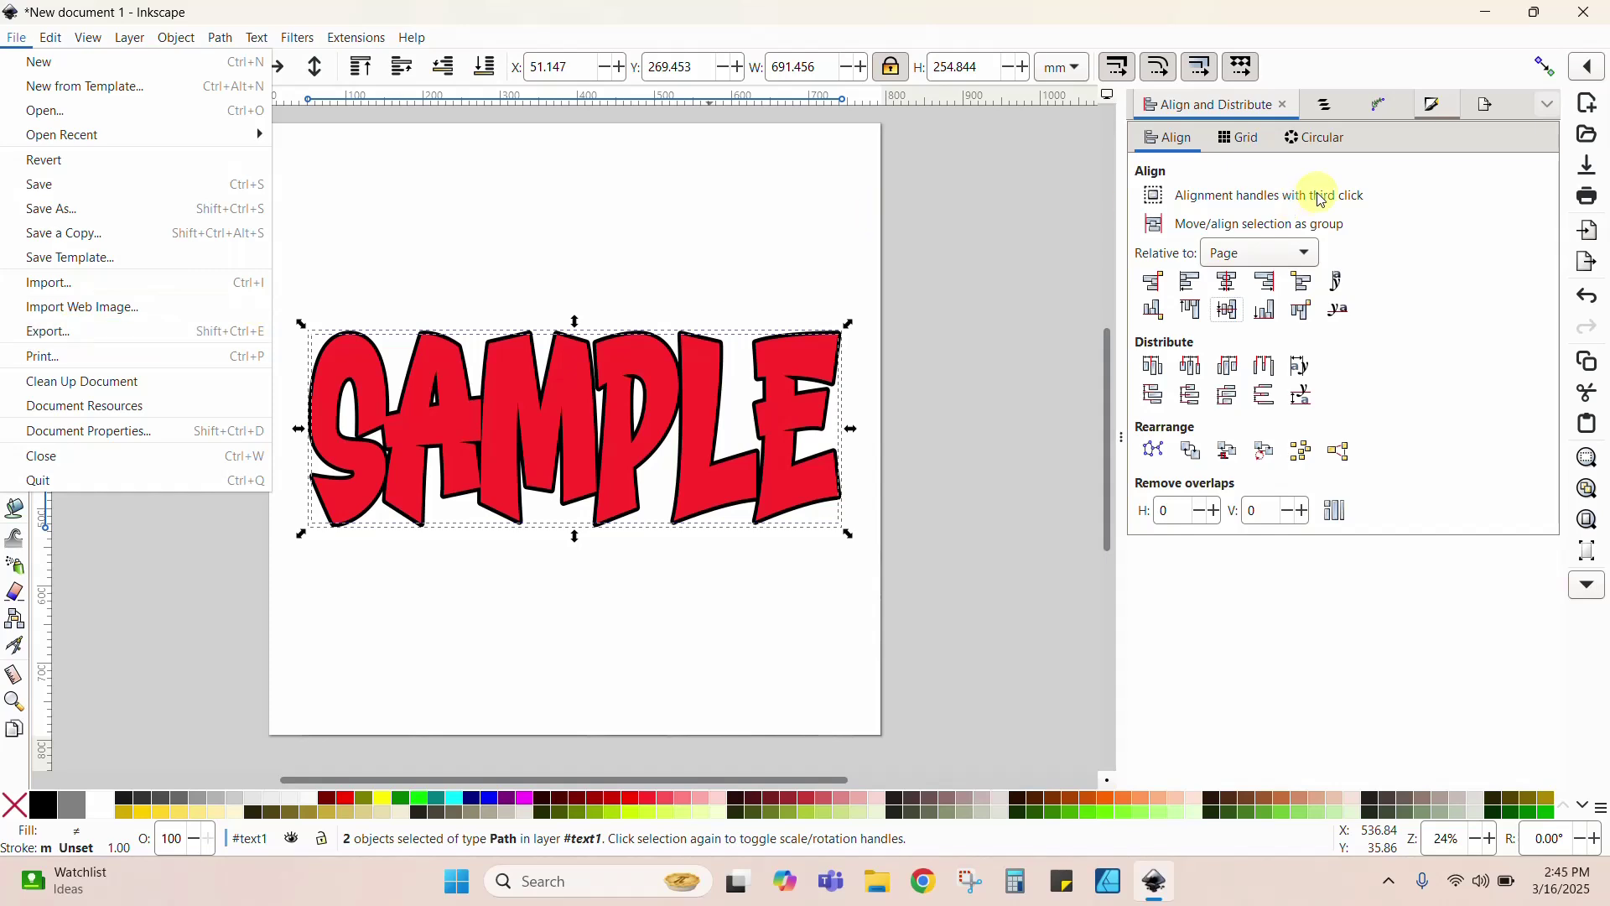
Step: Export the selected SAMPLE artwork to the Desktop as SAMPLE2.png
left_click(1491, 109)
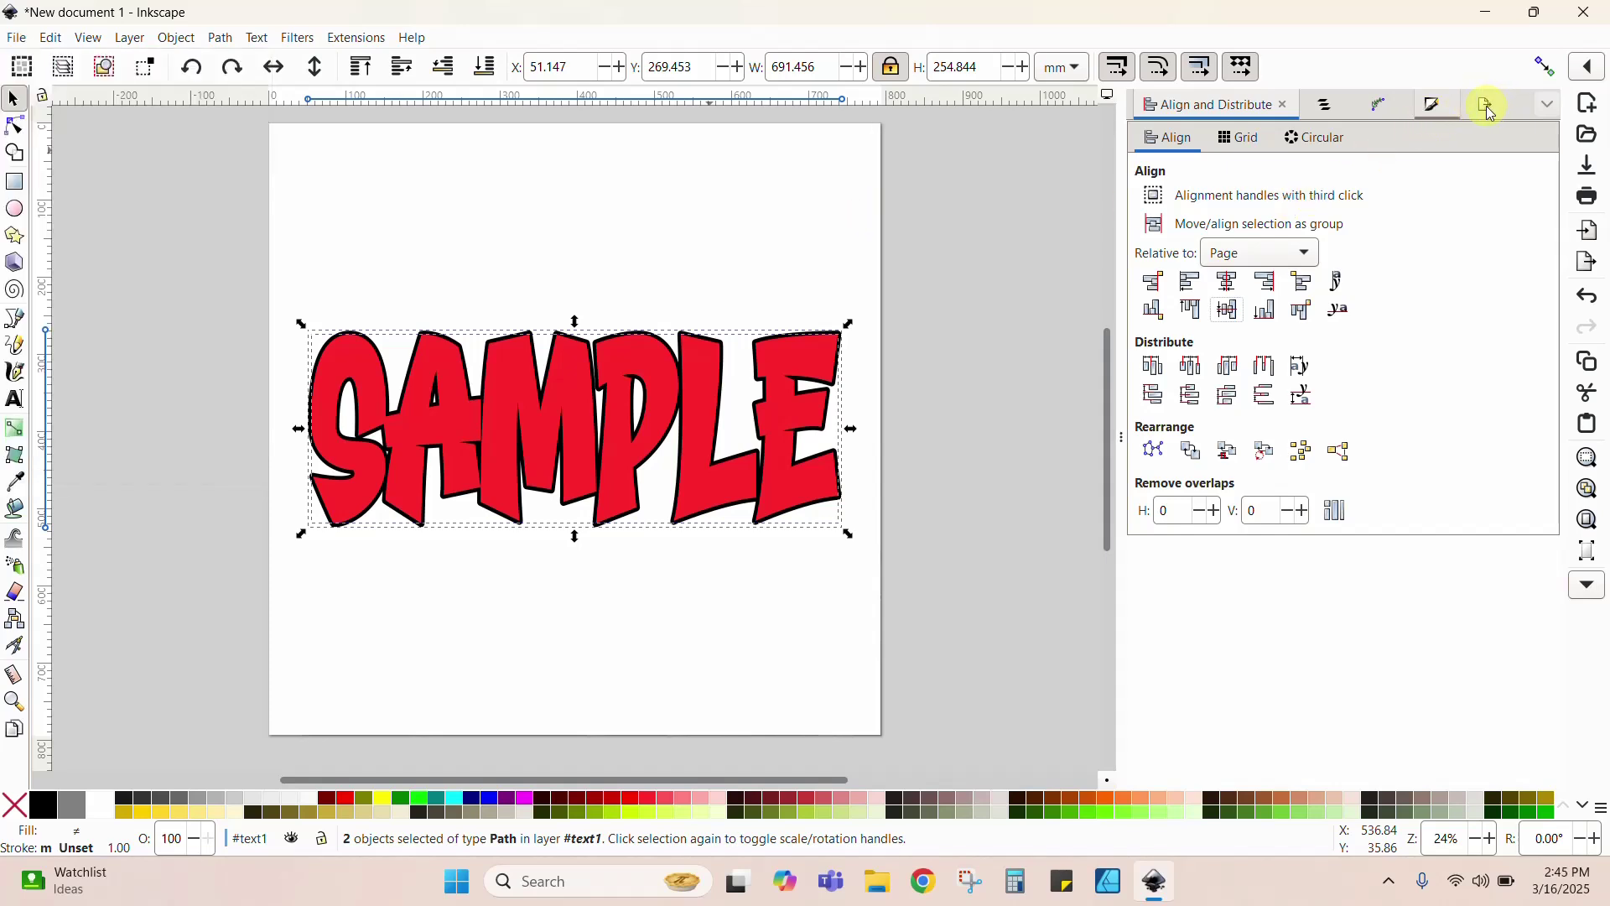
left_click(1491, 109)
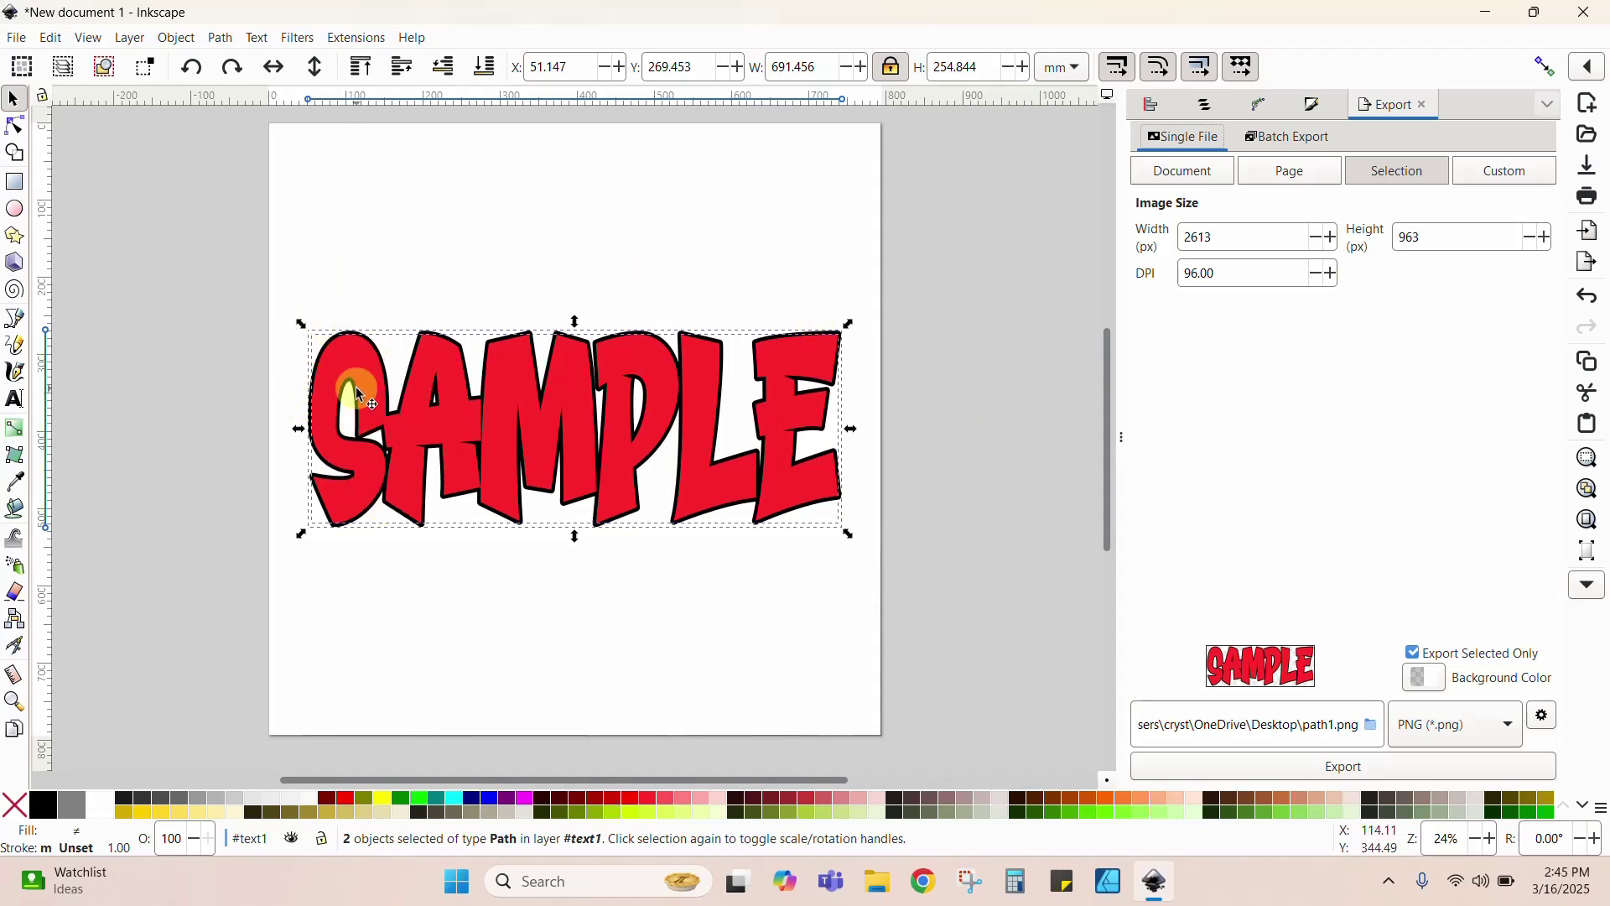
left_click(1511, 726)
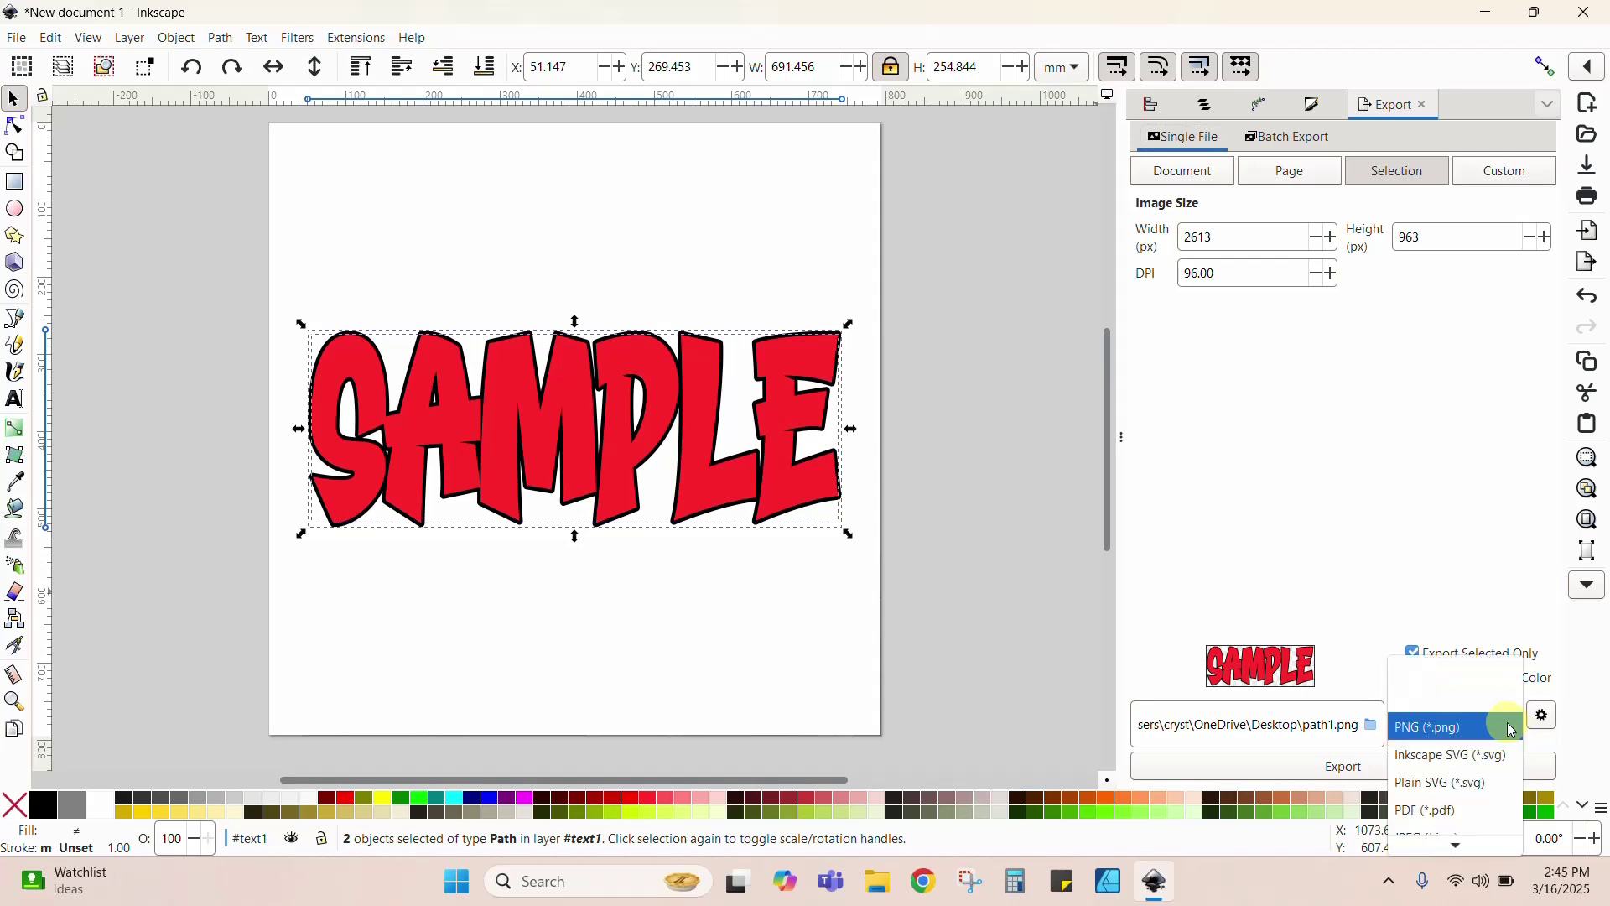
left_click(1472, 764)
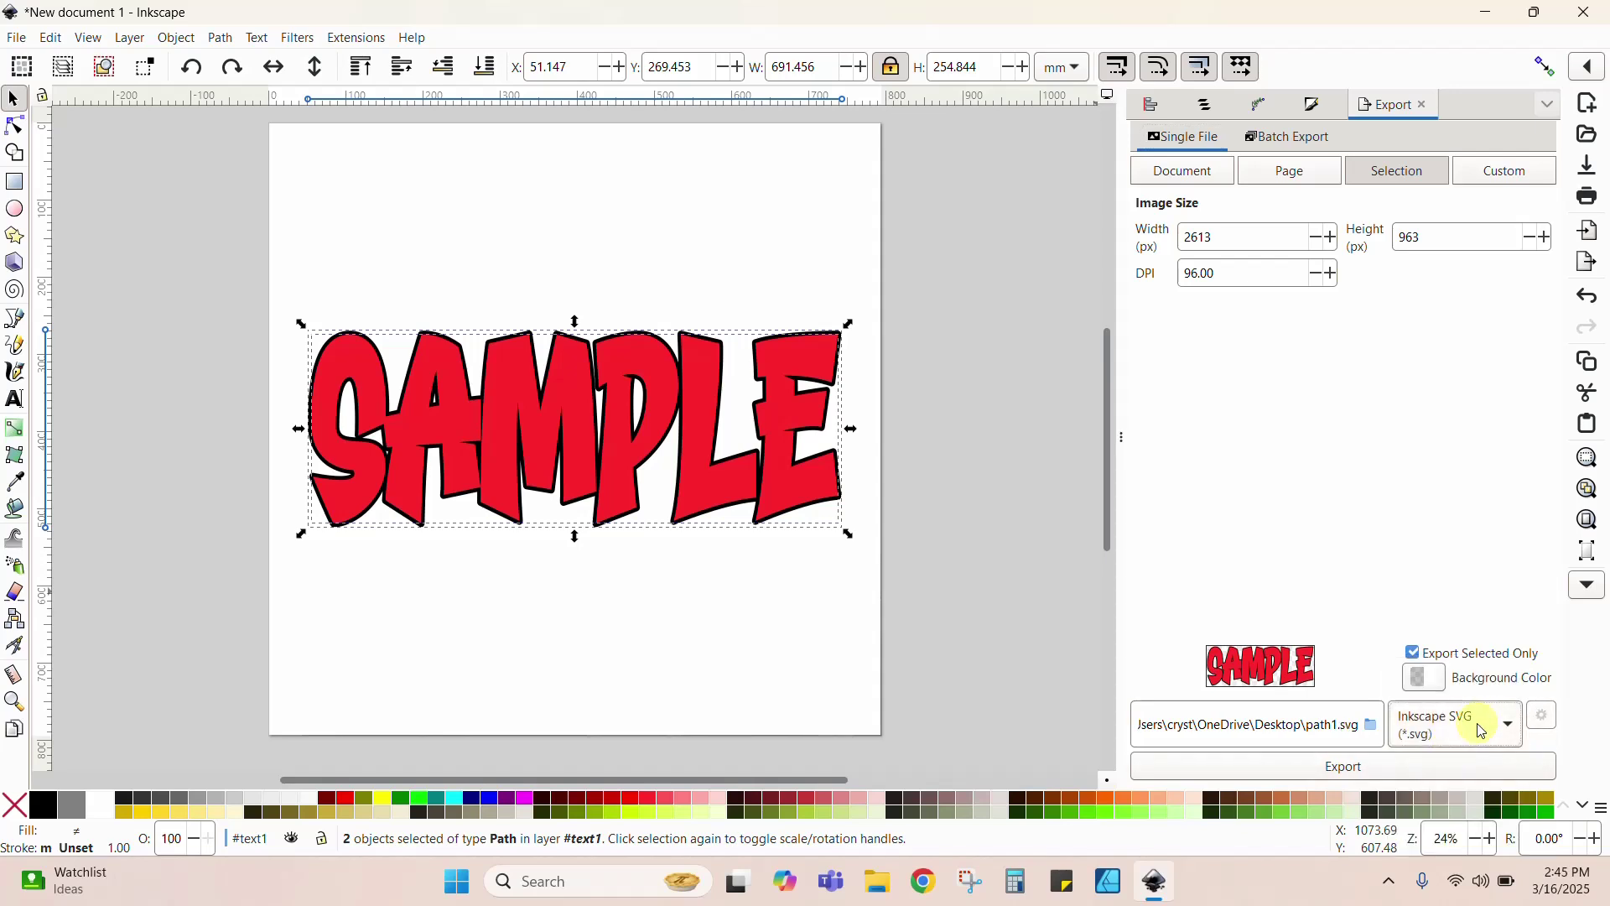
left_click(1522, 734)
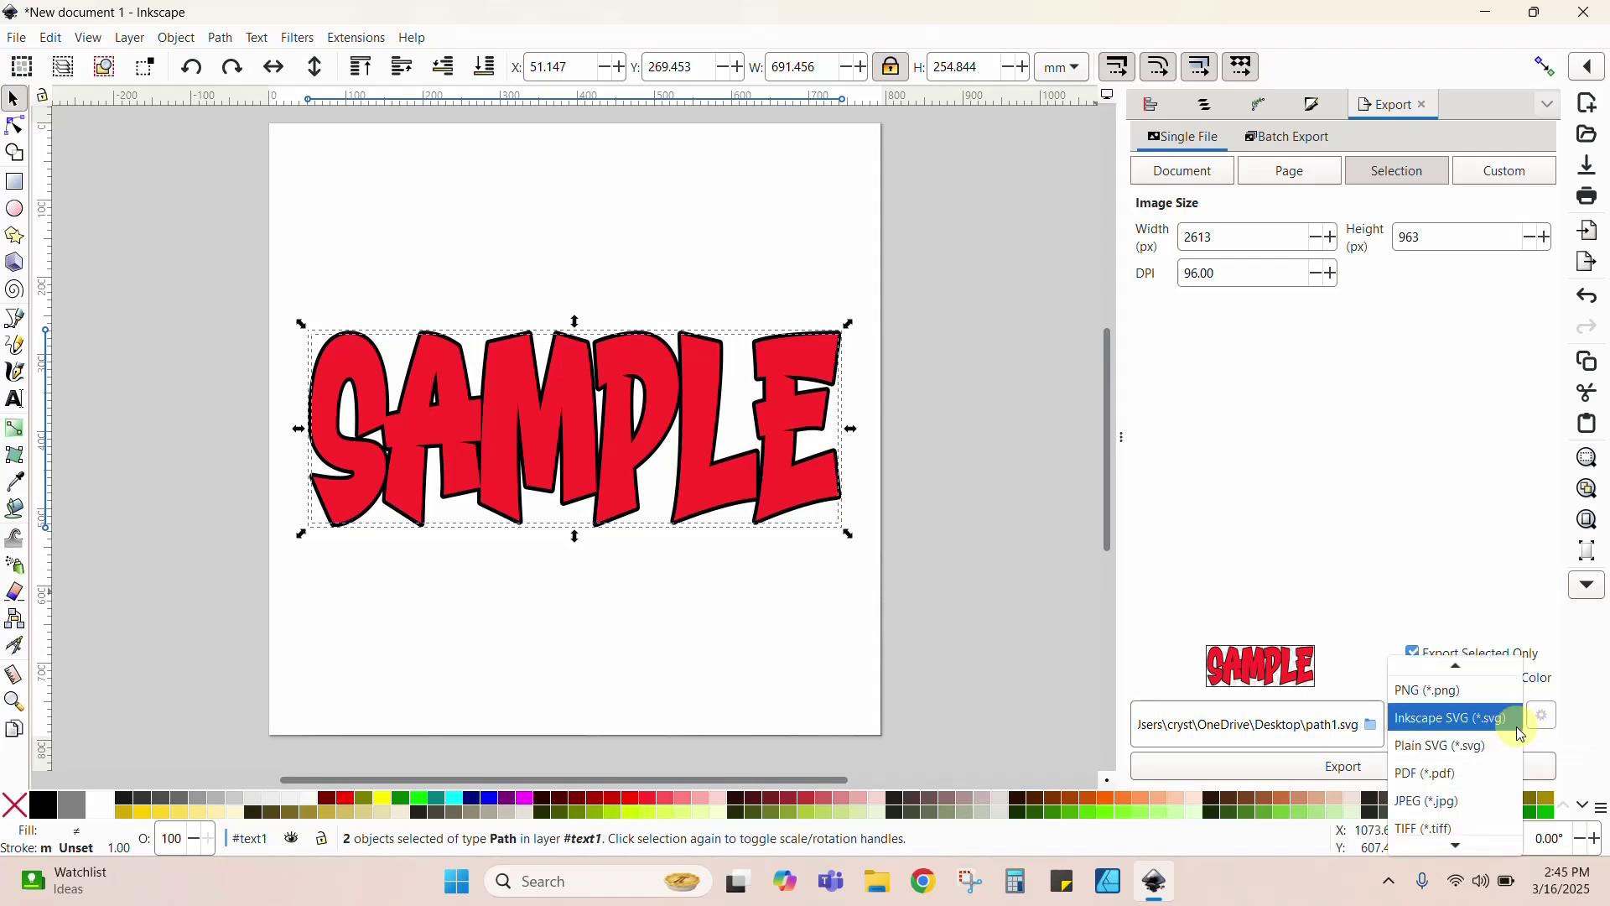
left_click(1459, 732)
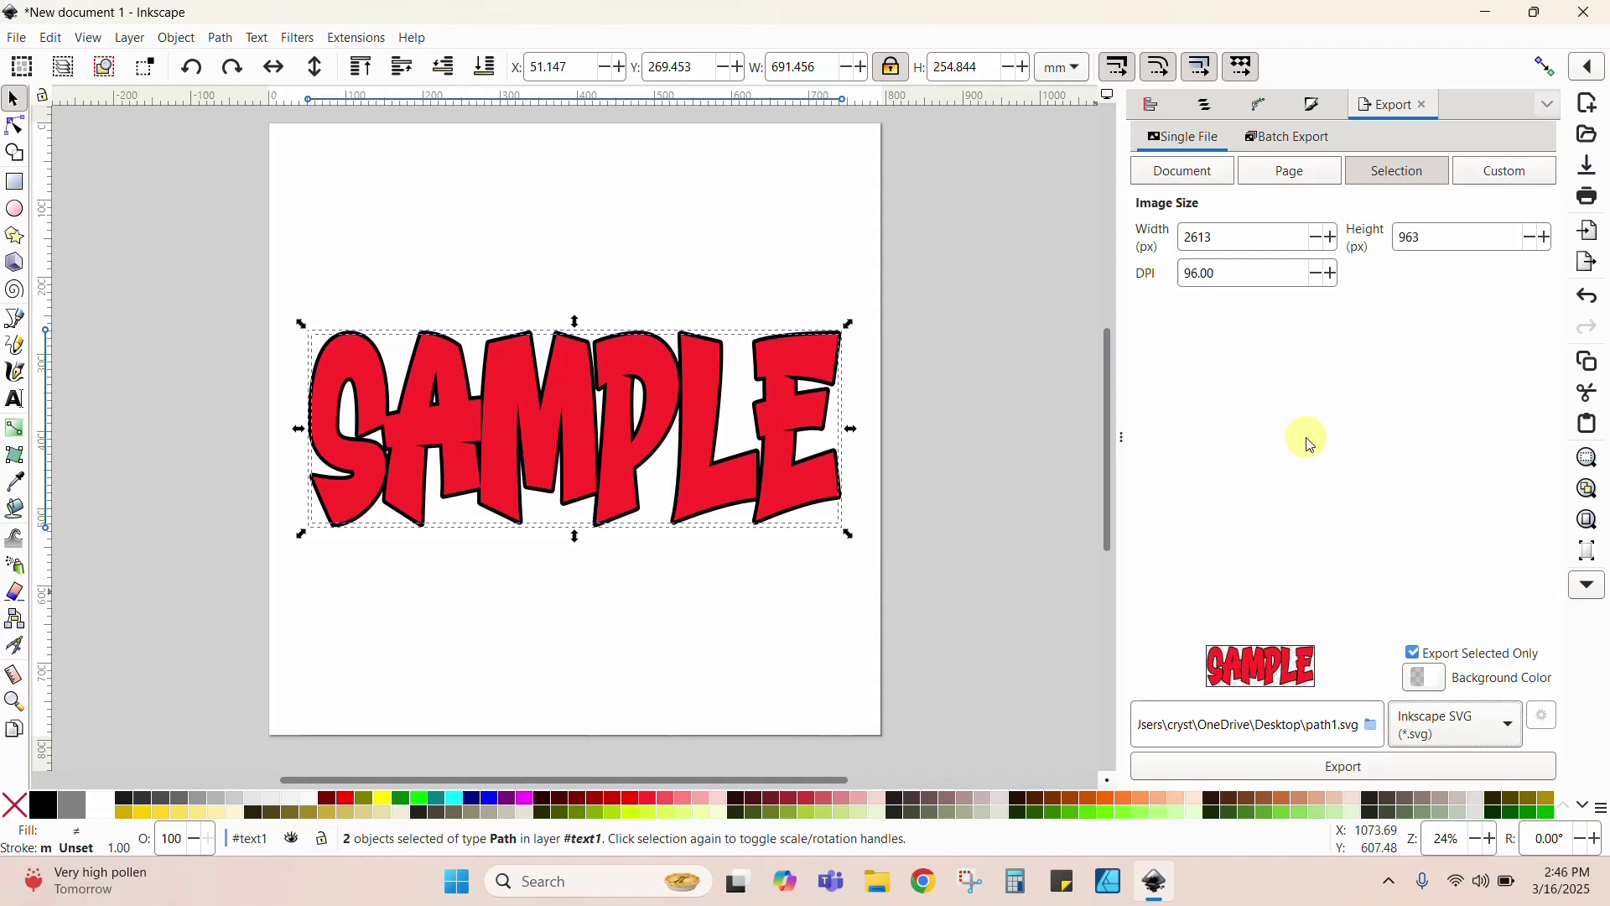
left_click(1377, 723)
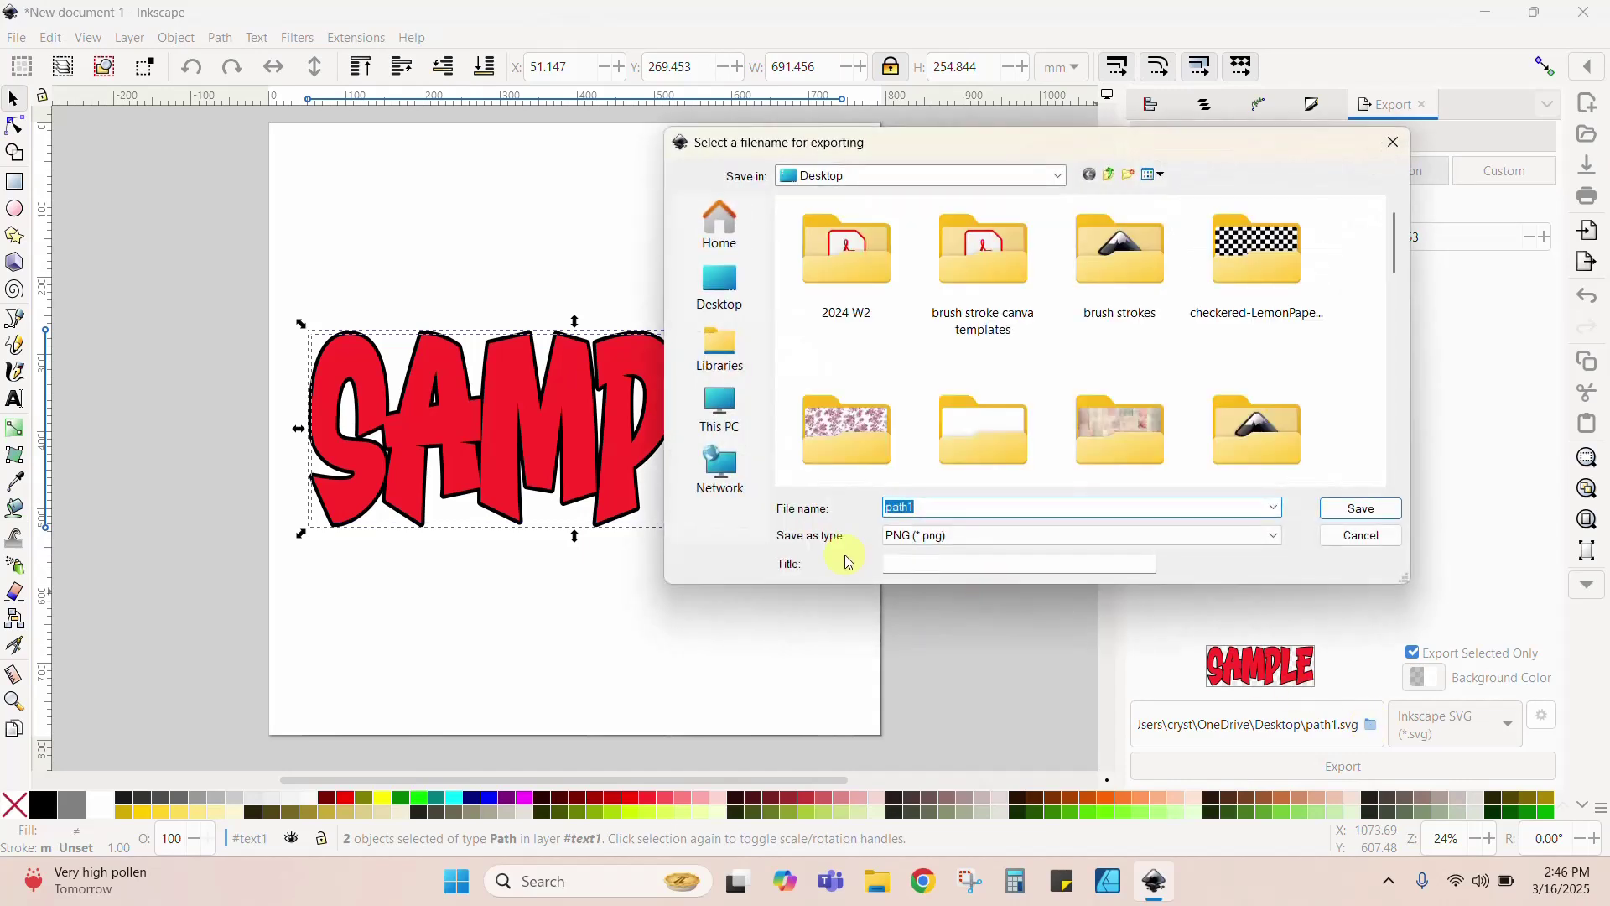
type("SAMPLE2")
left_click(726, 283)
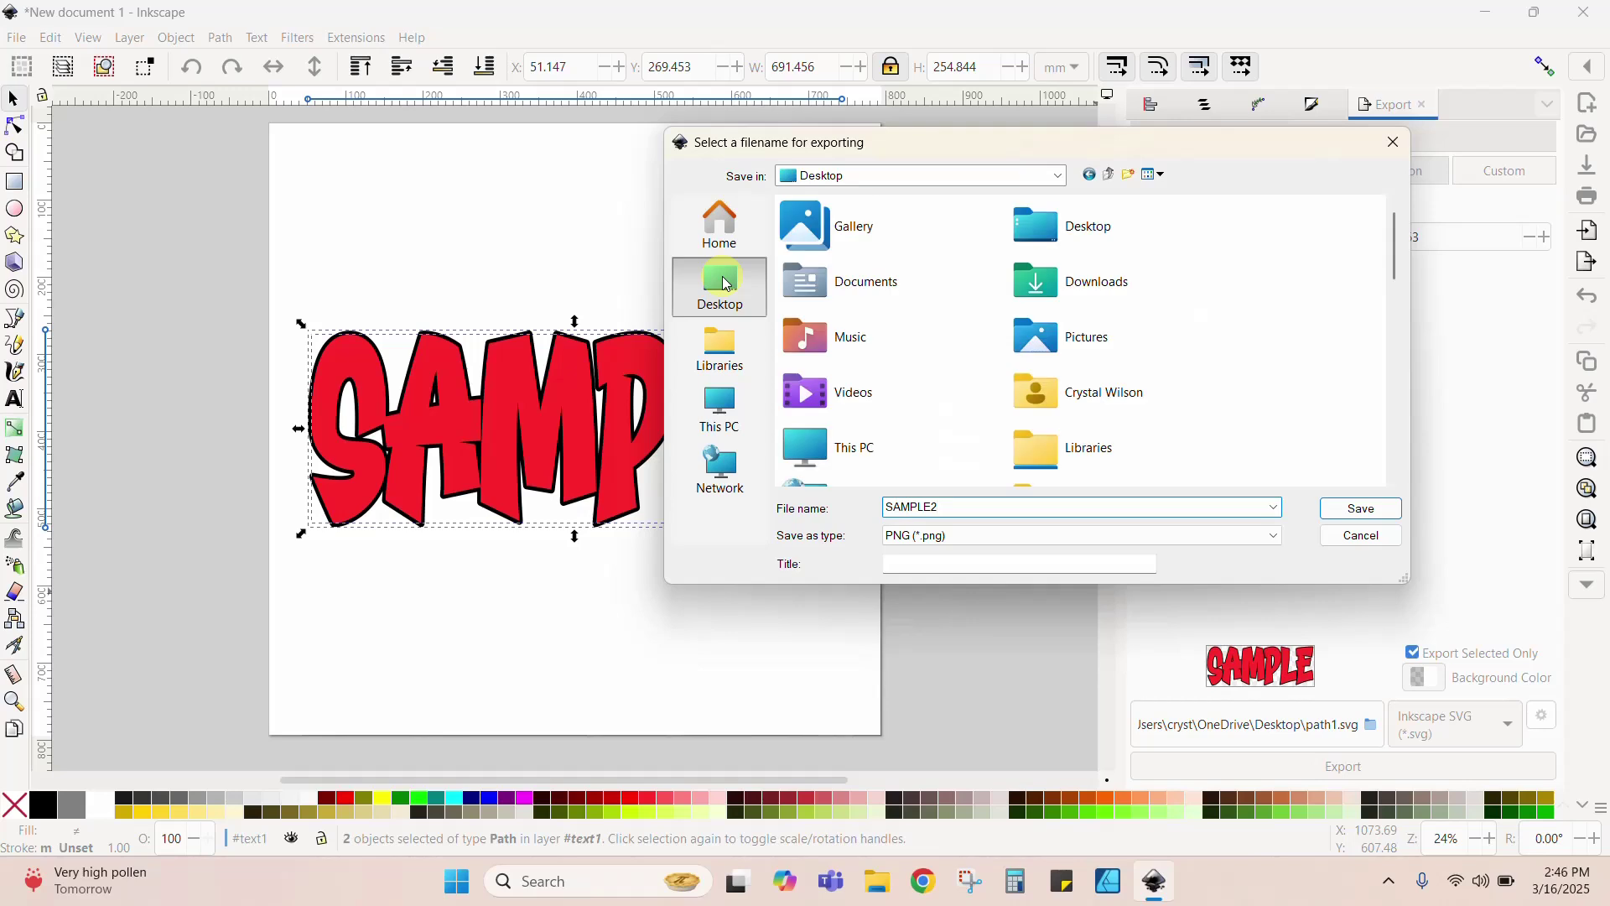
left_click(1365, 509)
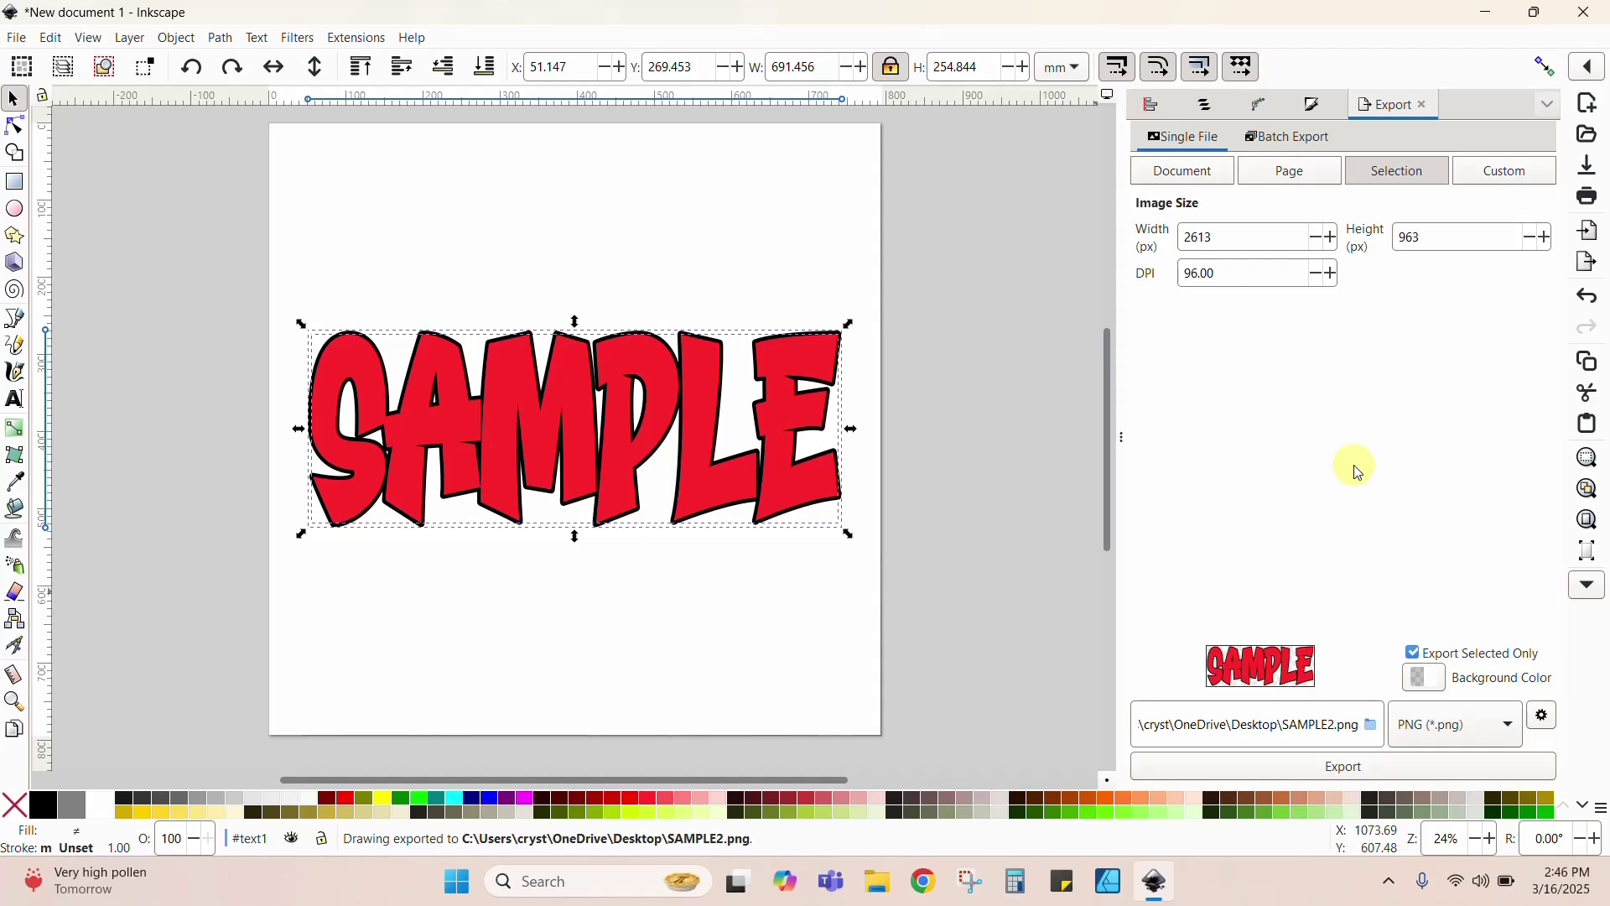
Step: Minimize Inkscape and launch Cricut Design Space from its desktop shortcut
left_click(1484, 17)
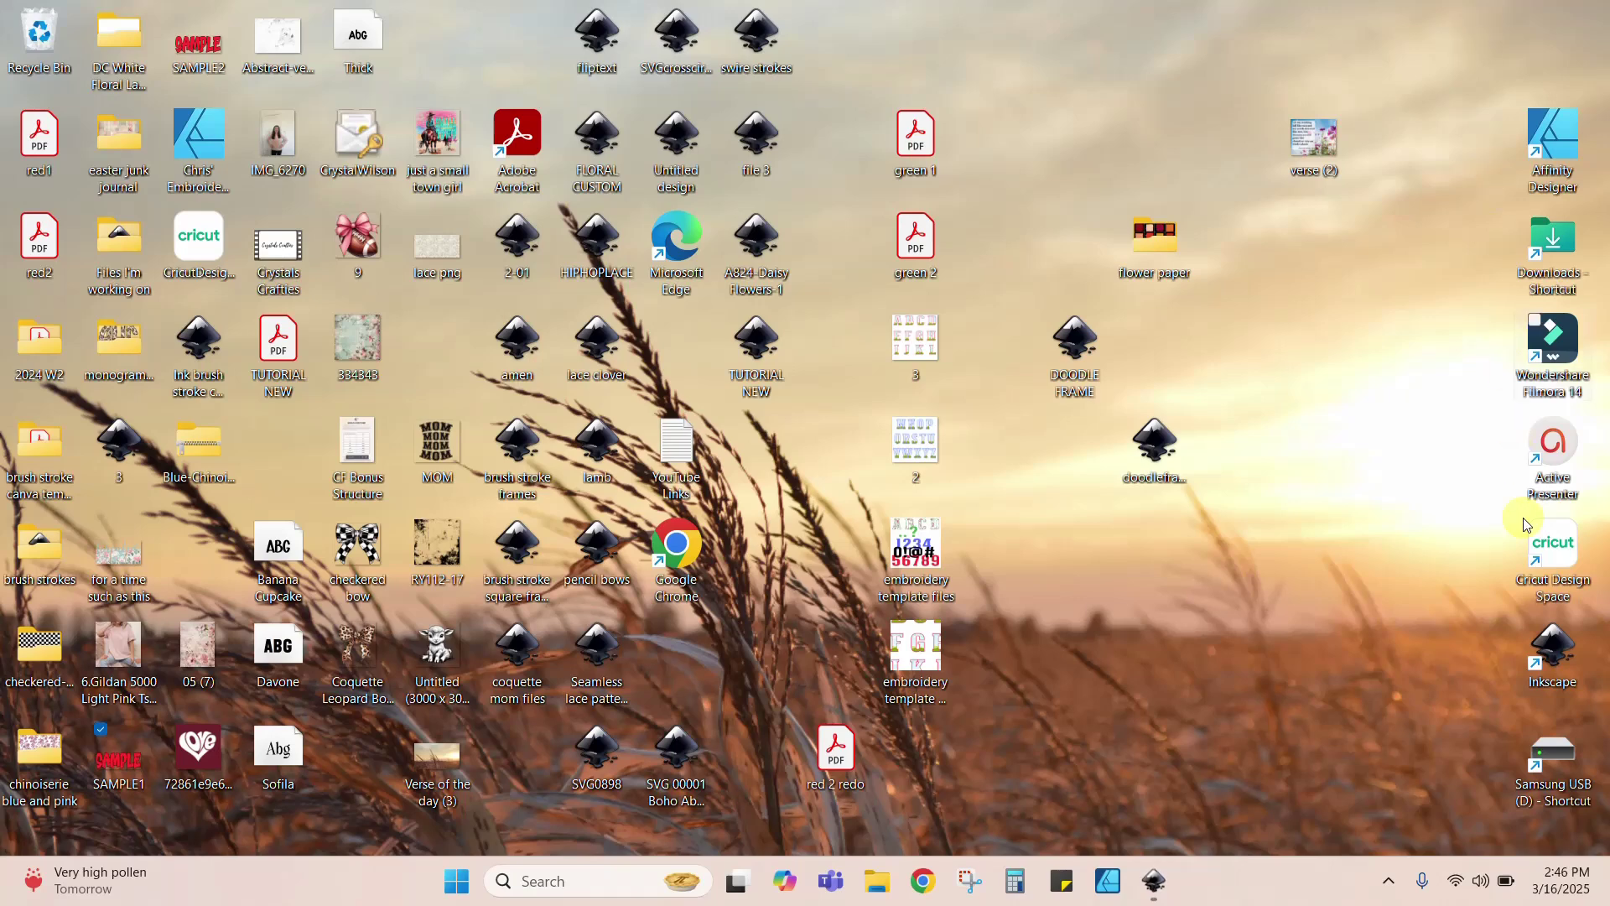
double_click(1565, 560)
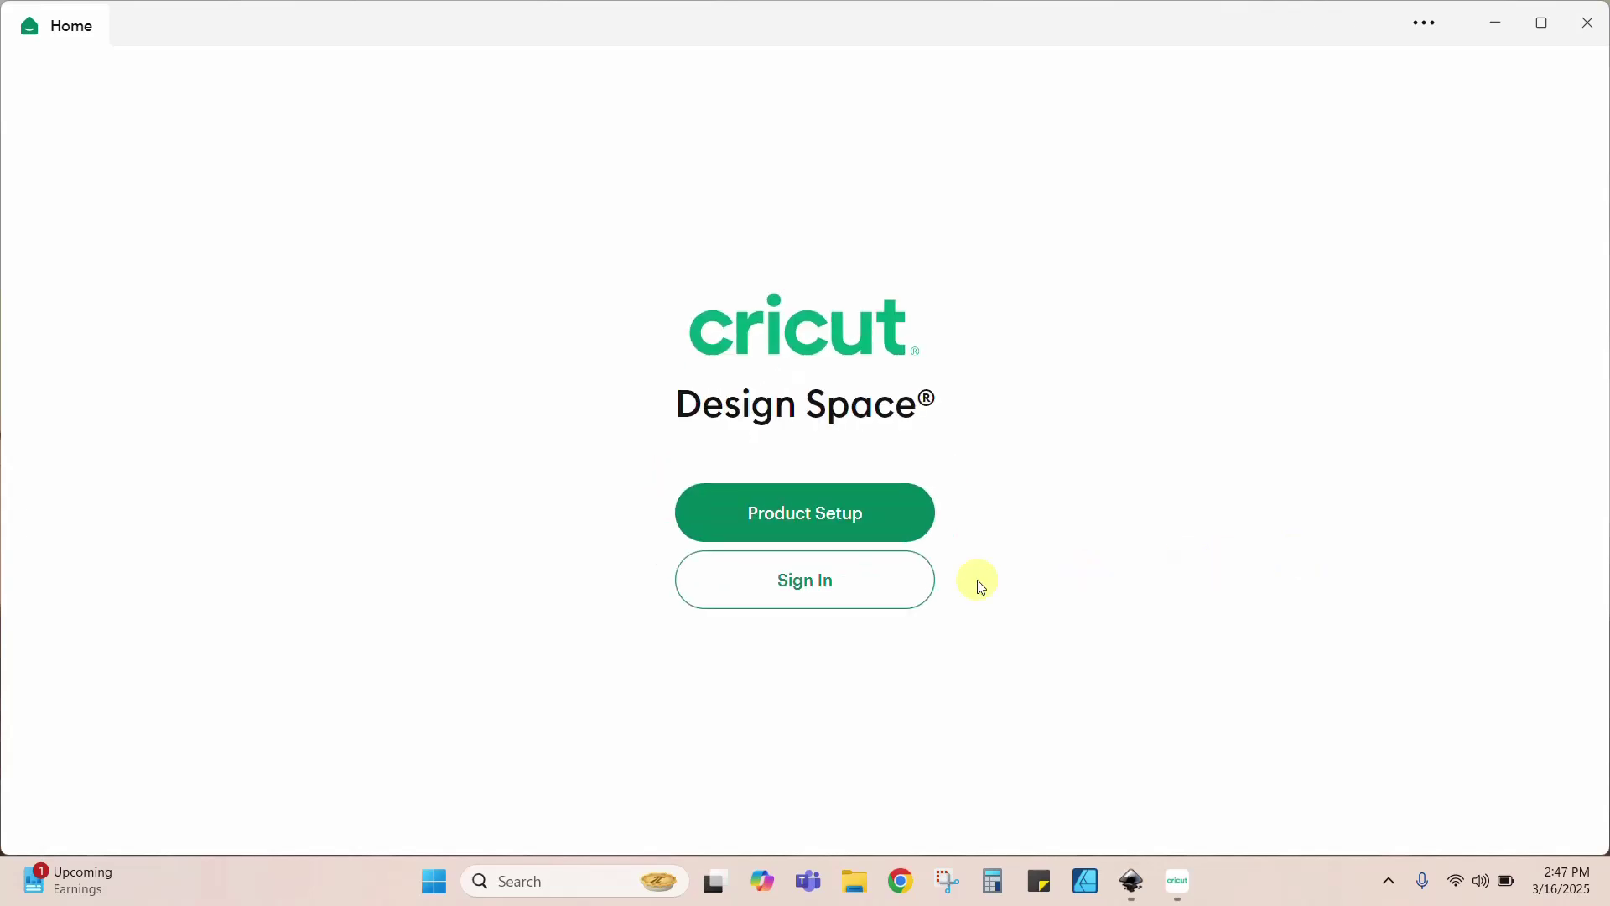
Step: Sign in to Cricut Design Space with the account e-mail and password
left_click(778, 595)
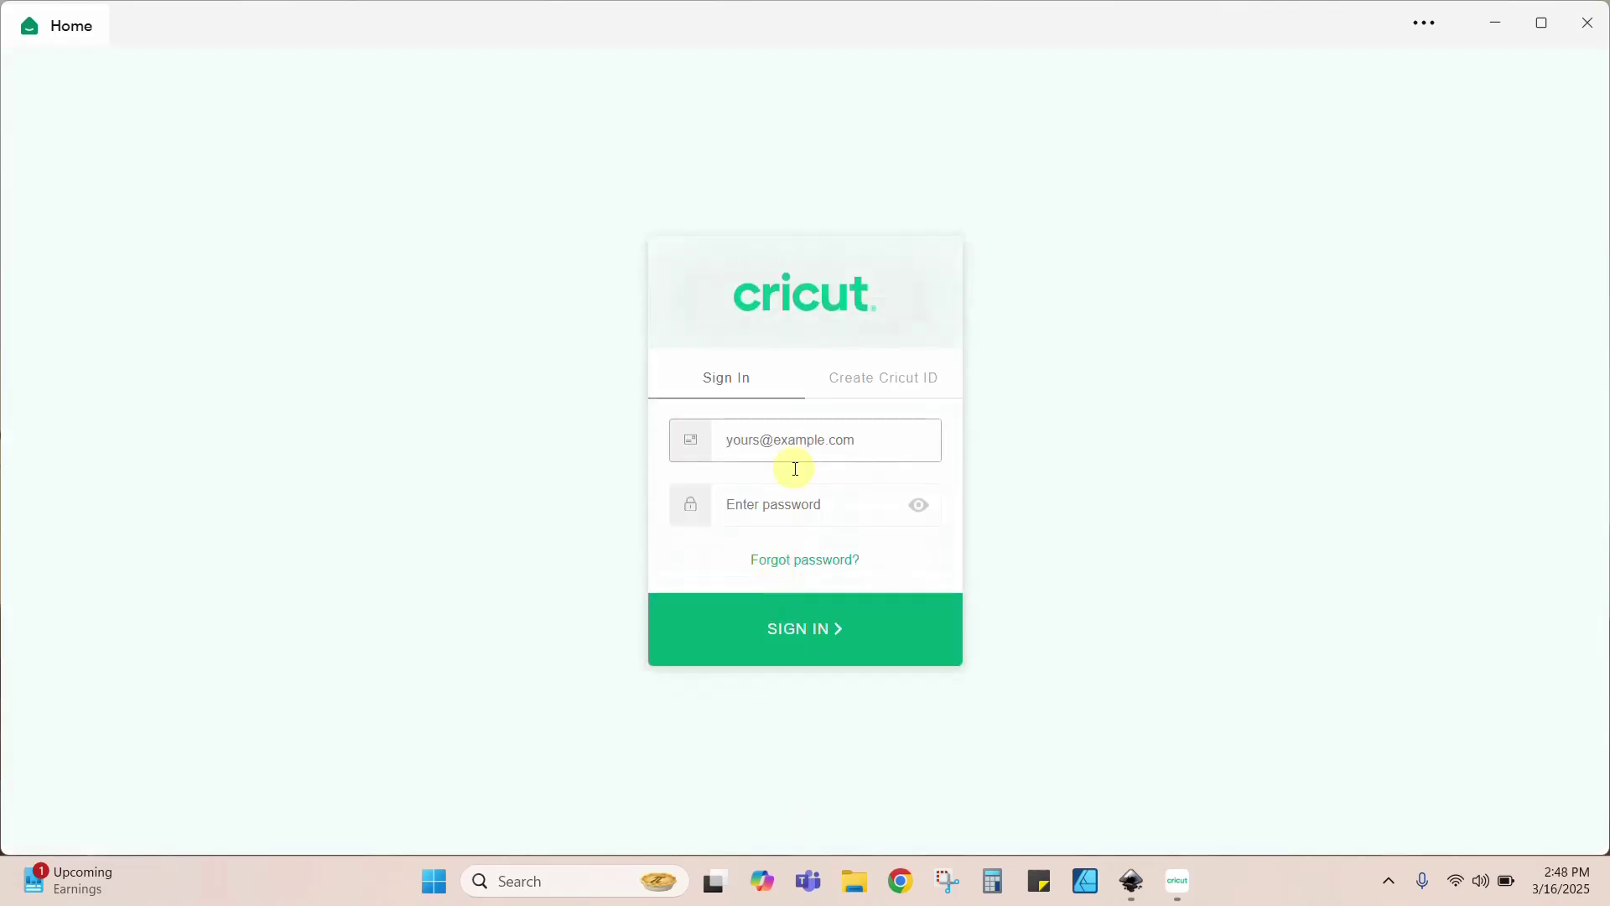
left_click(797, 442)
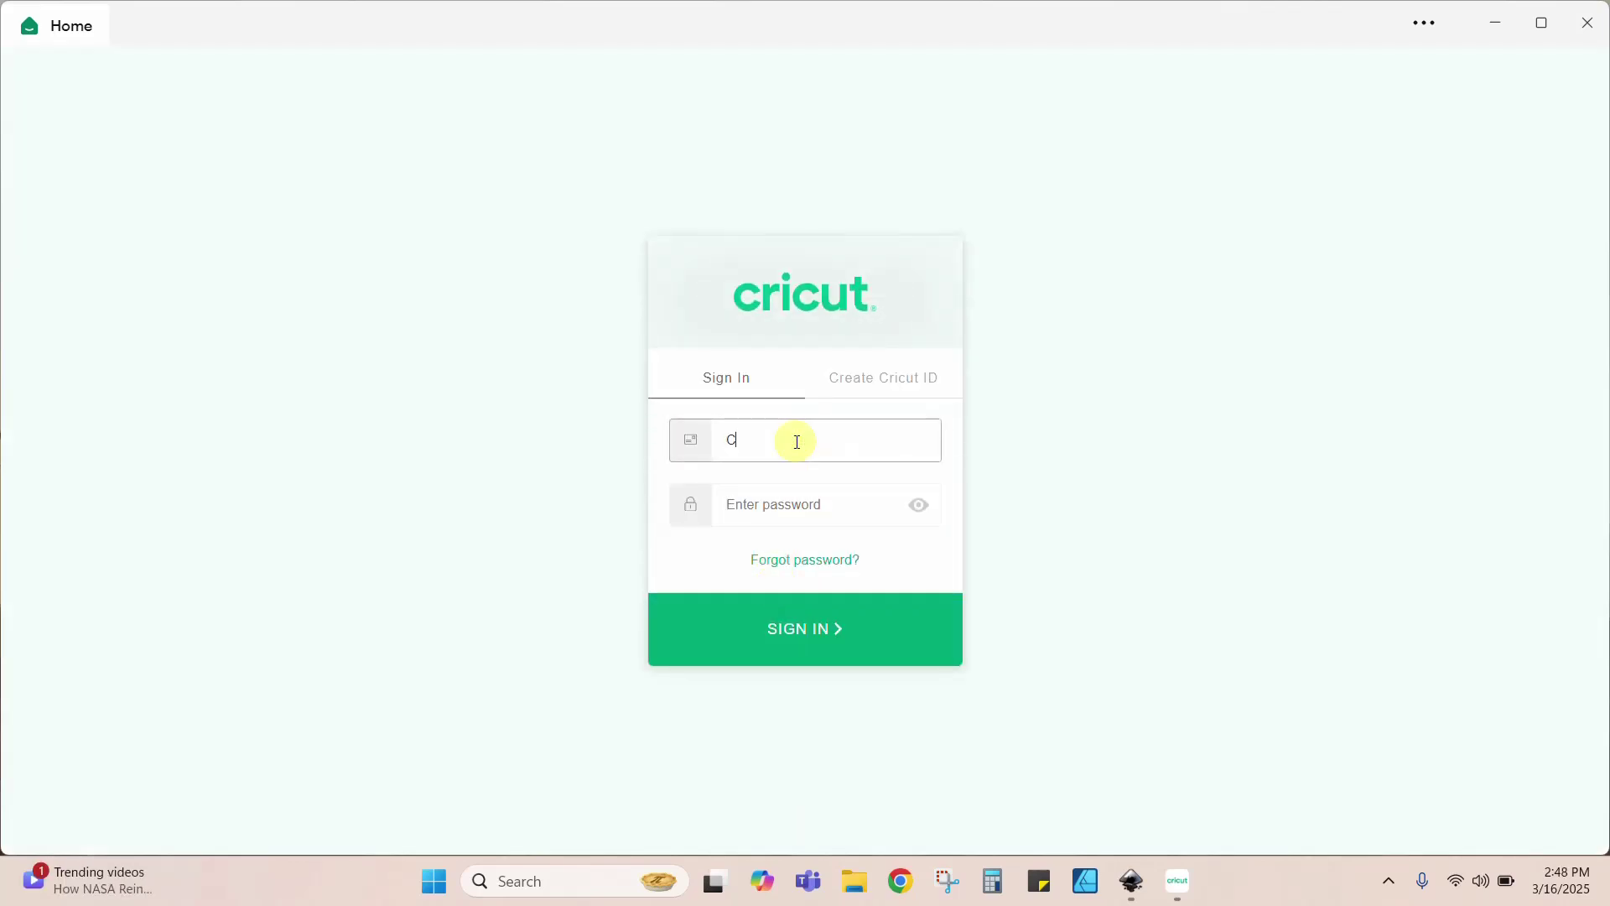
key("Caps_Lock")
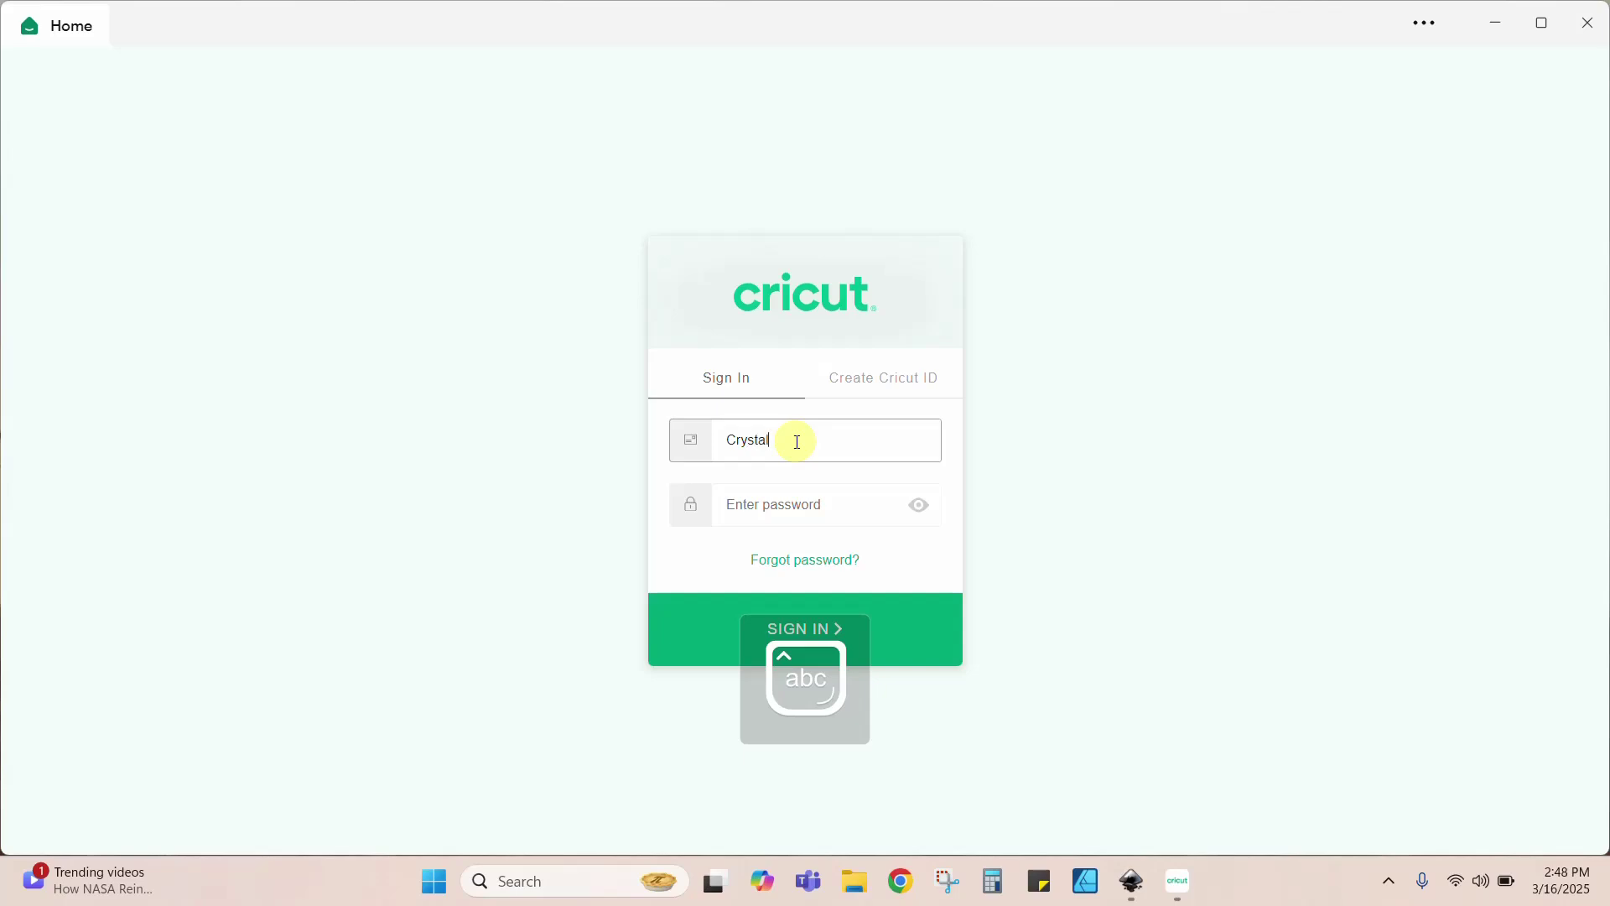
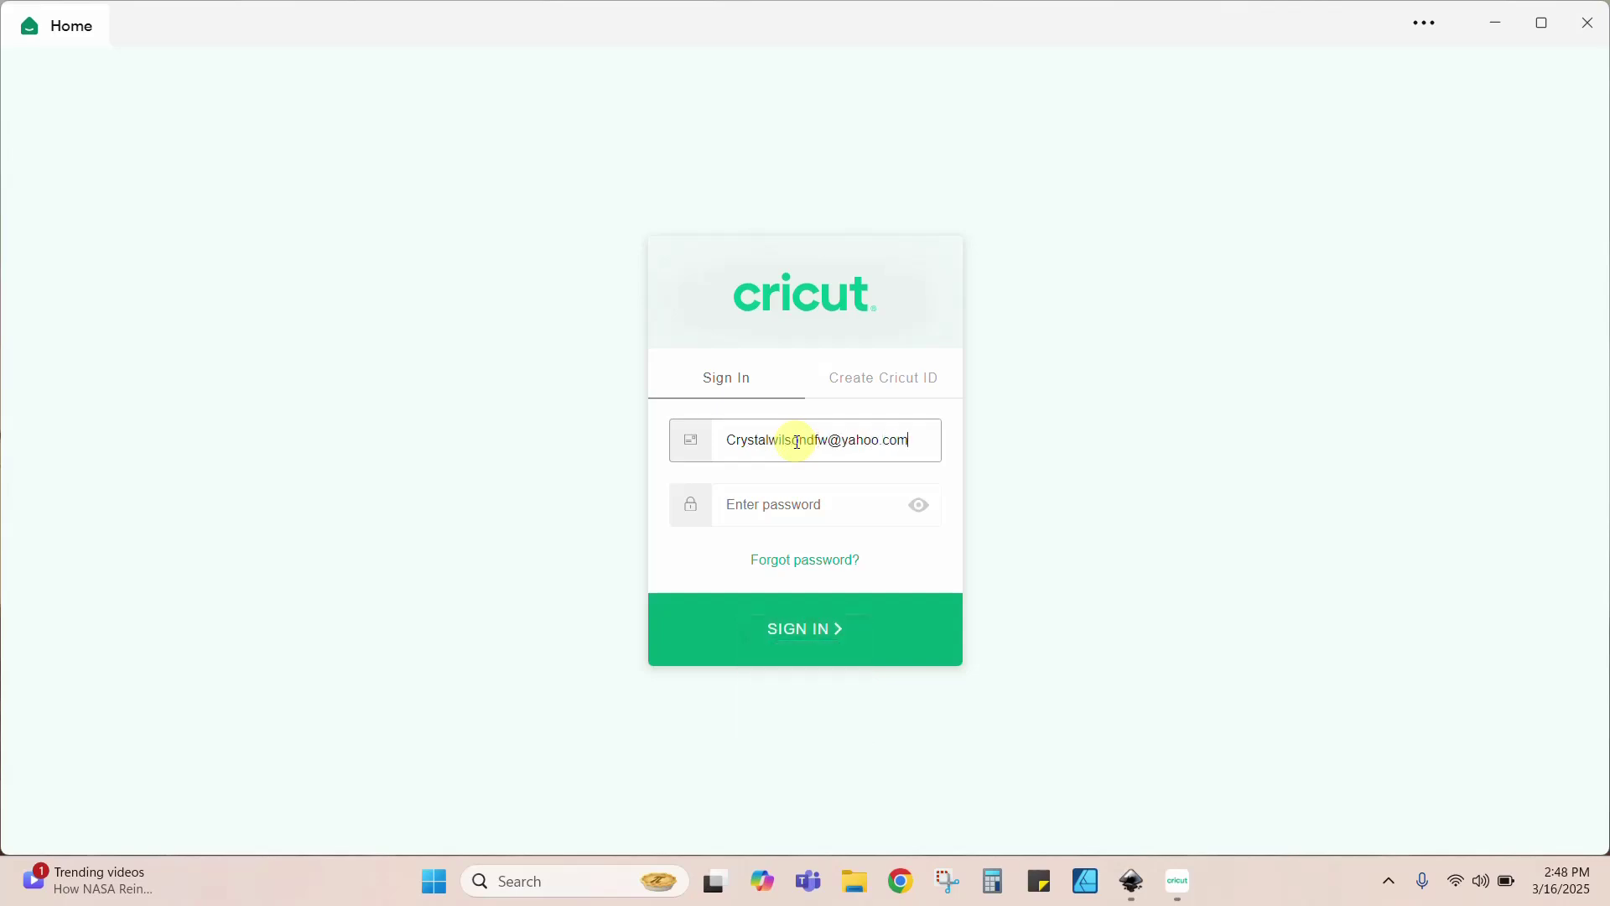
key("Tab")
type("•••")
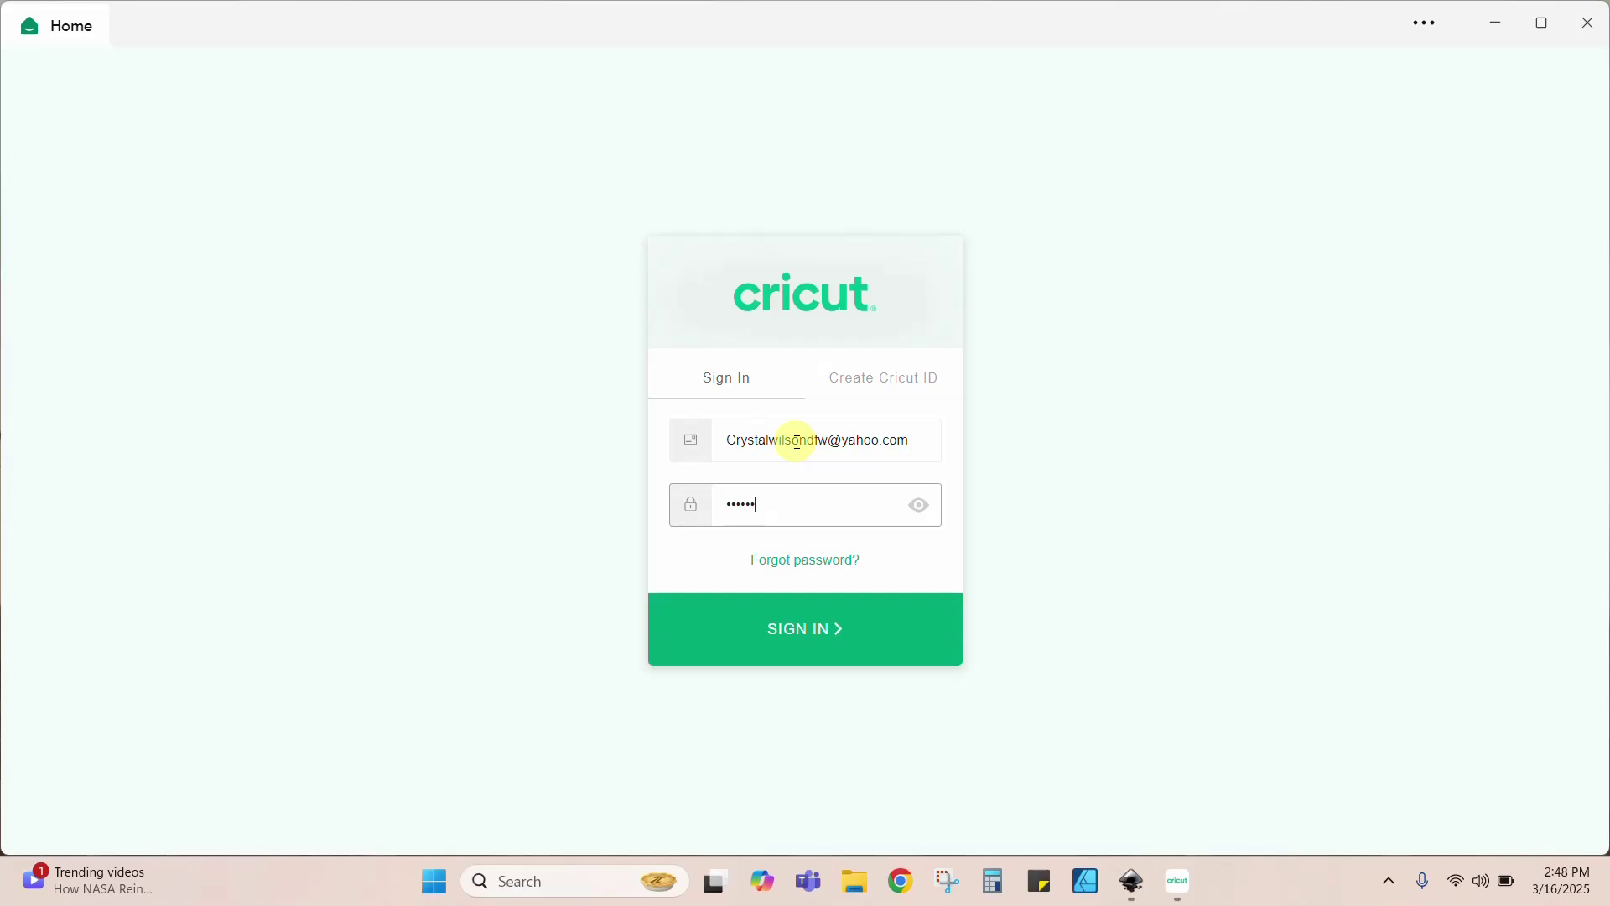
key("Return")
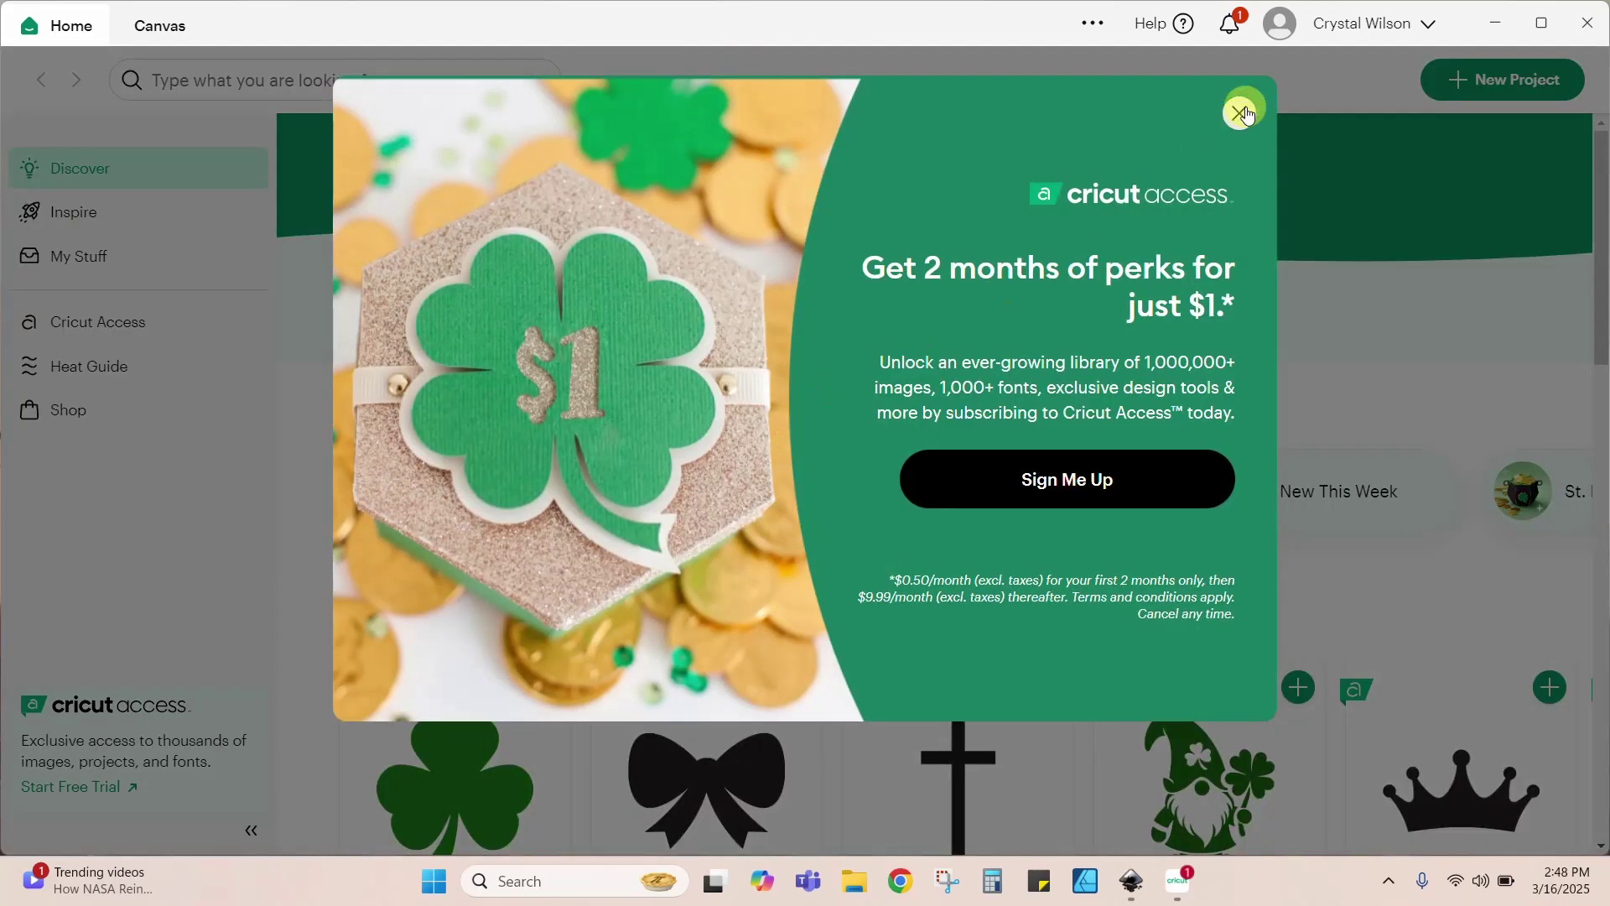
Step: Close the Cricut Access promotion and start a new blank project
left_click(1241, 111)
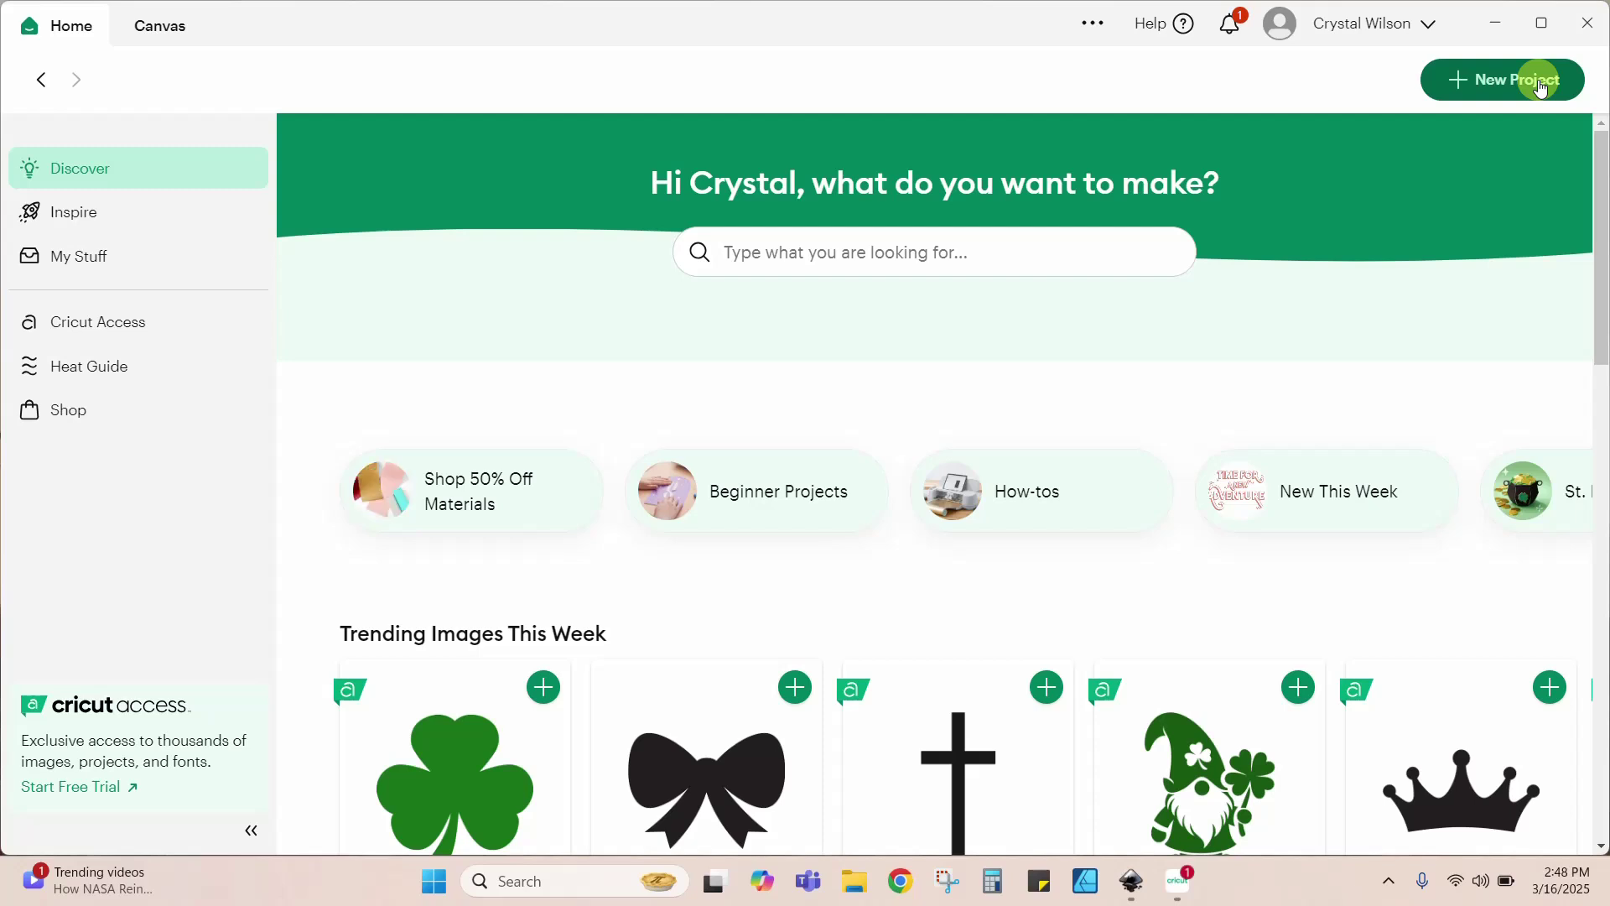
left_click(1541, 86)
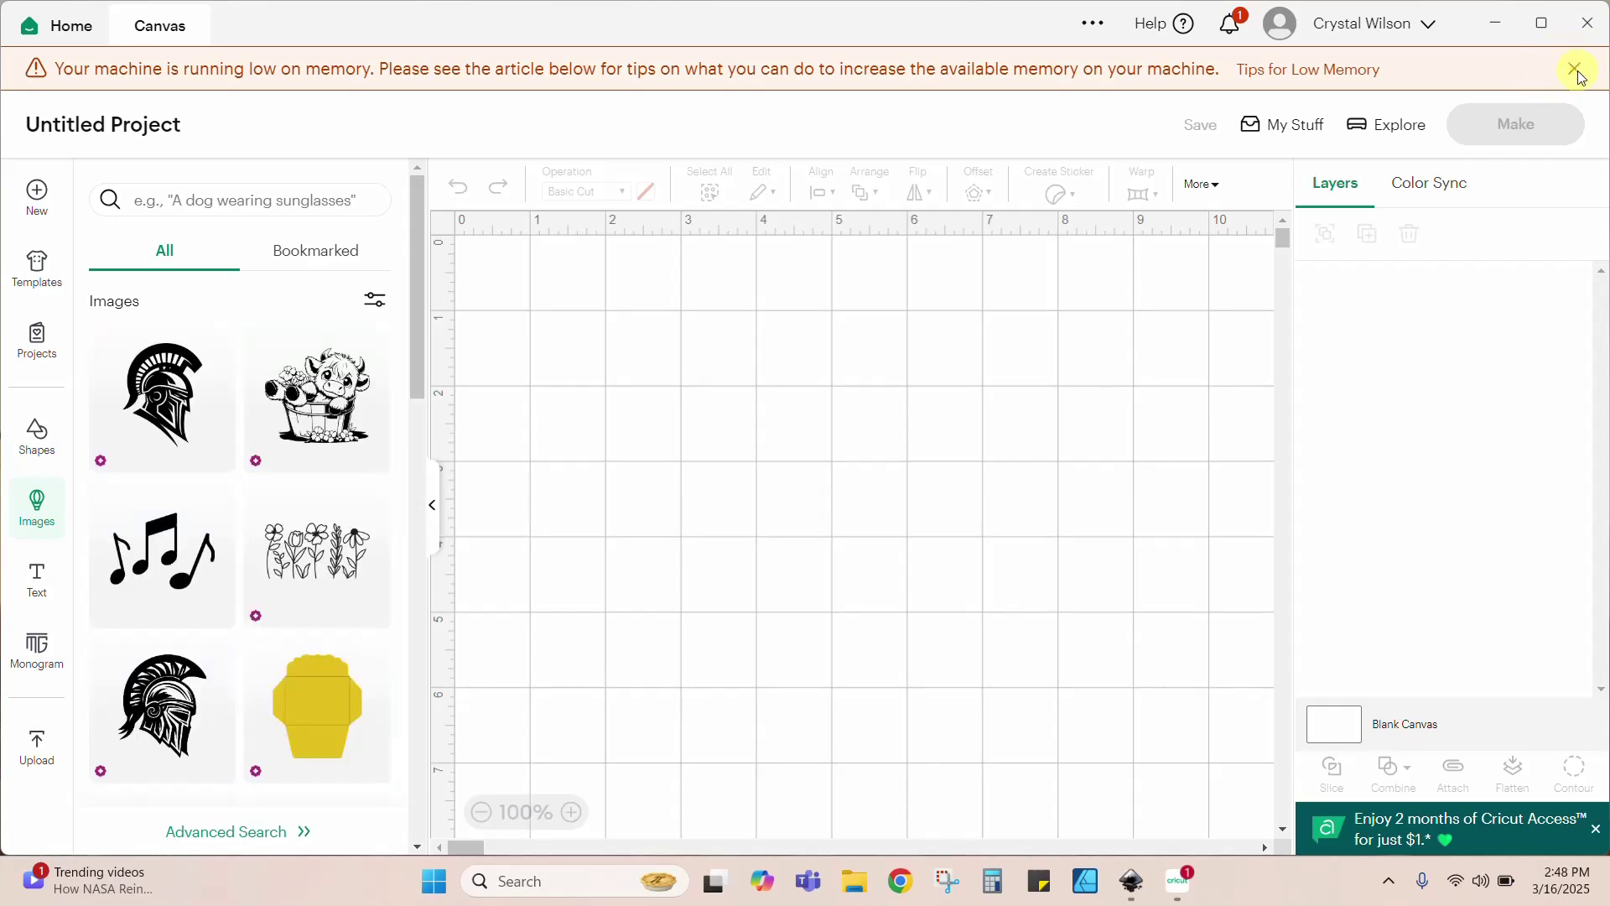
Step: Dismiss the low-memory banner and load SAMPLE2 from the Desktop into Upload Image
left_click(1577, 70)
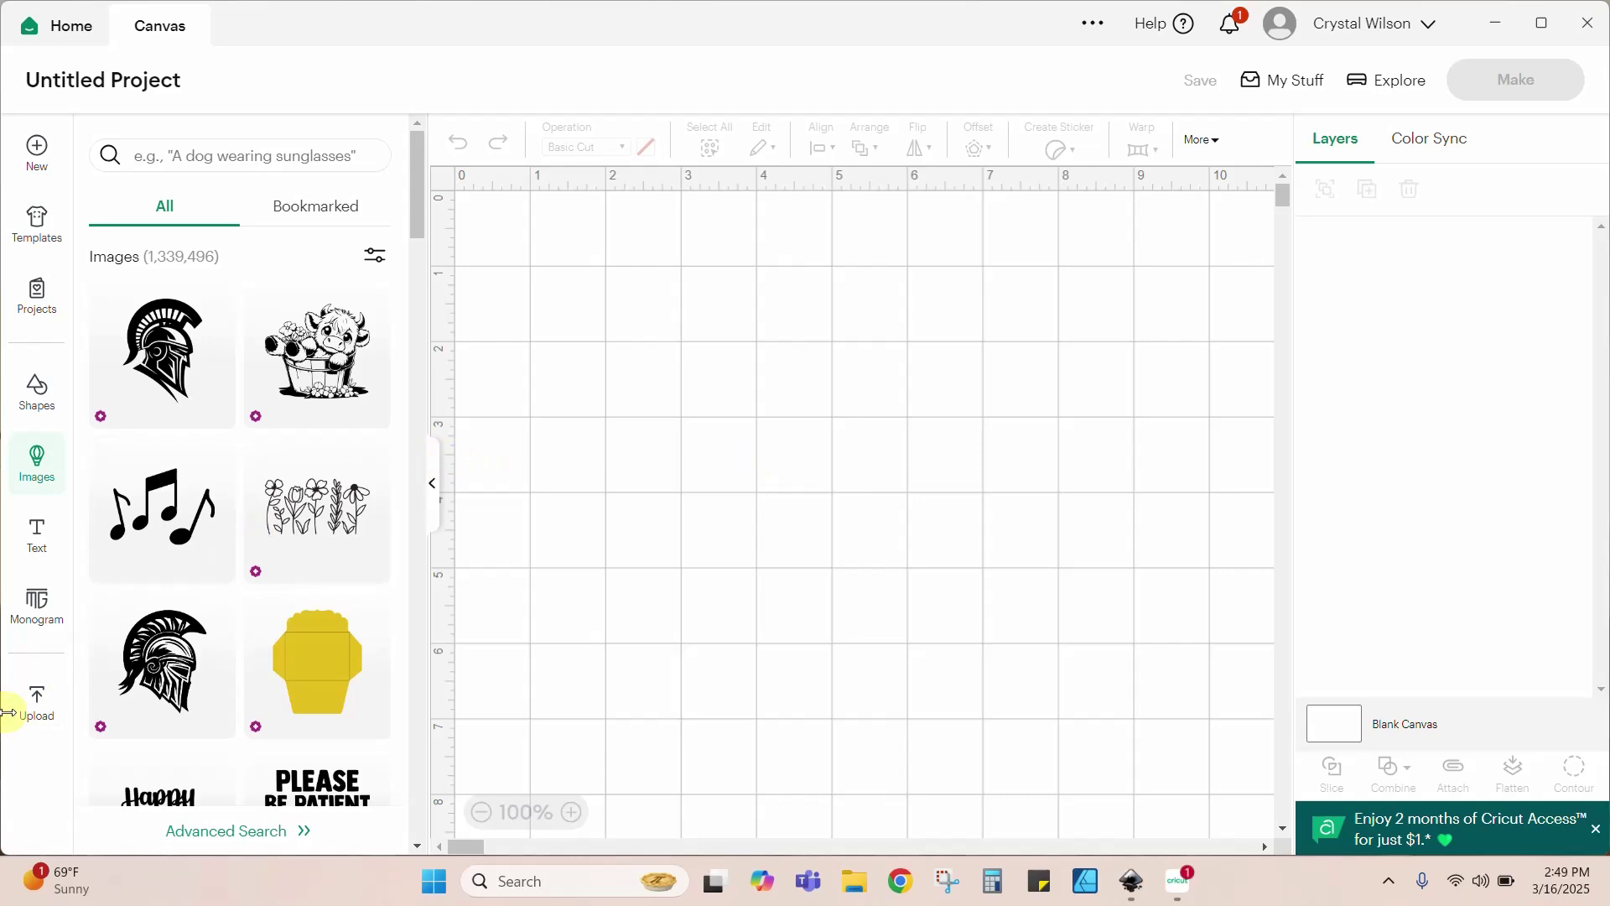
left_click(36, 703)
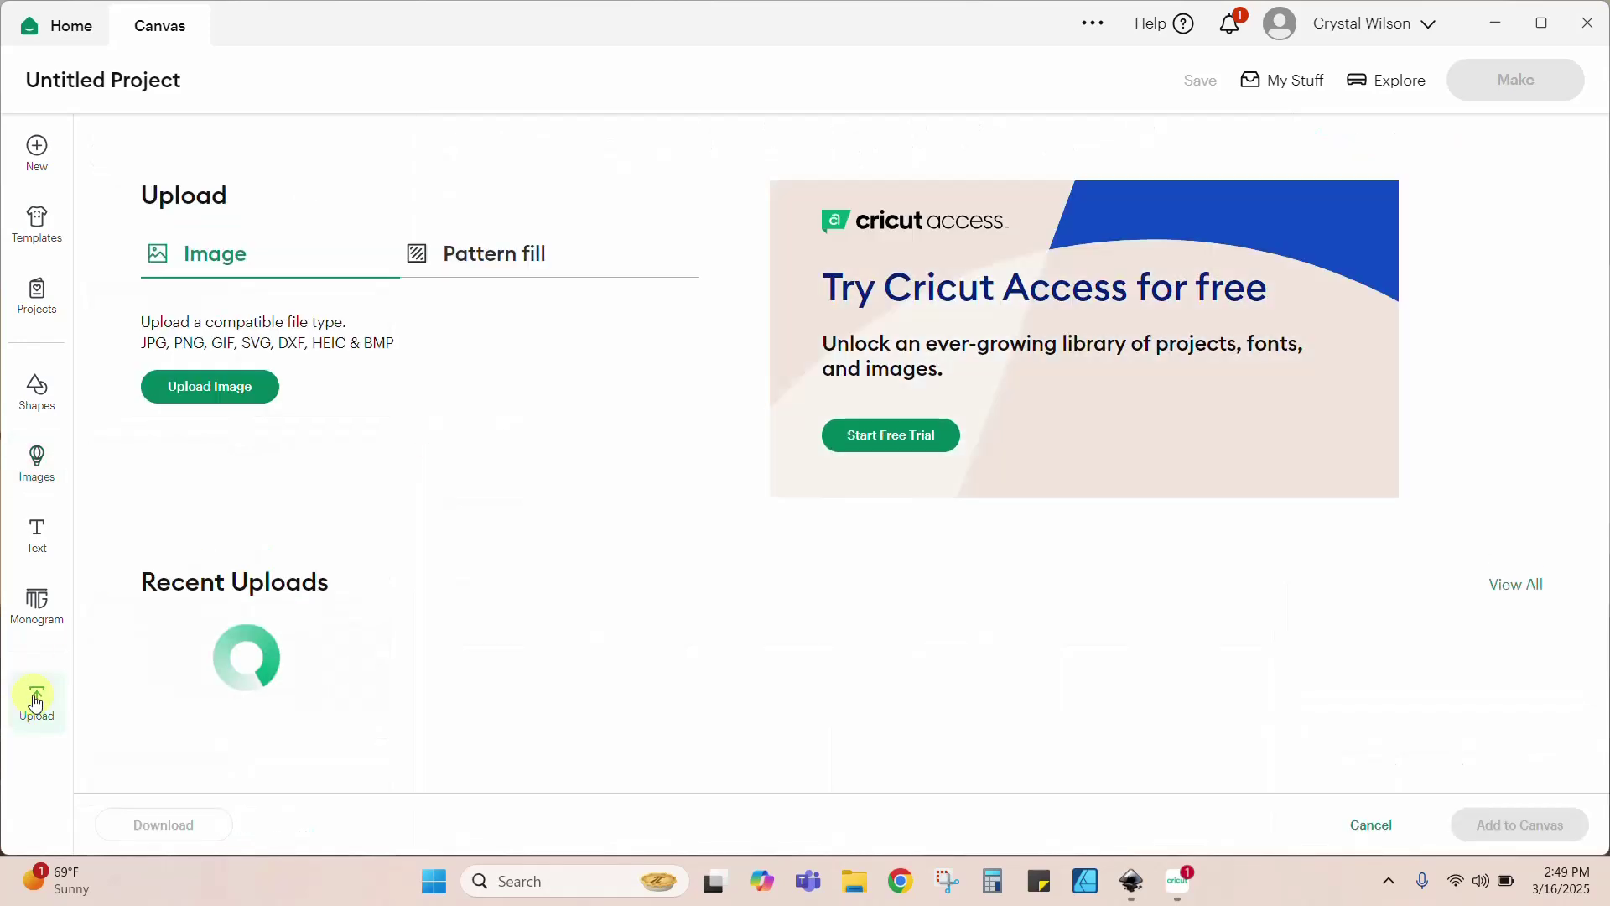
left_click(197, 389)
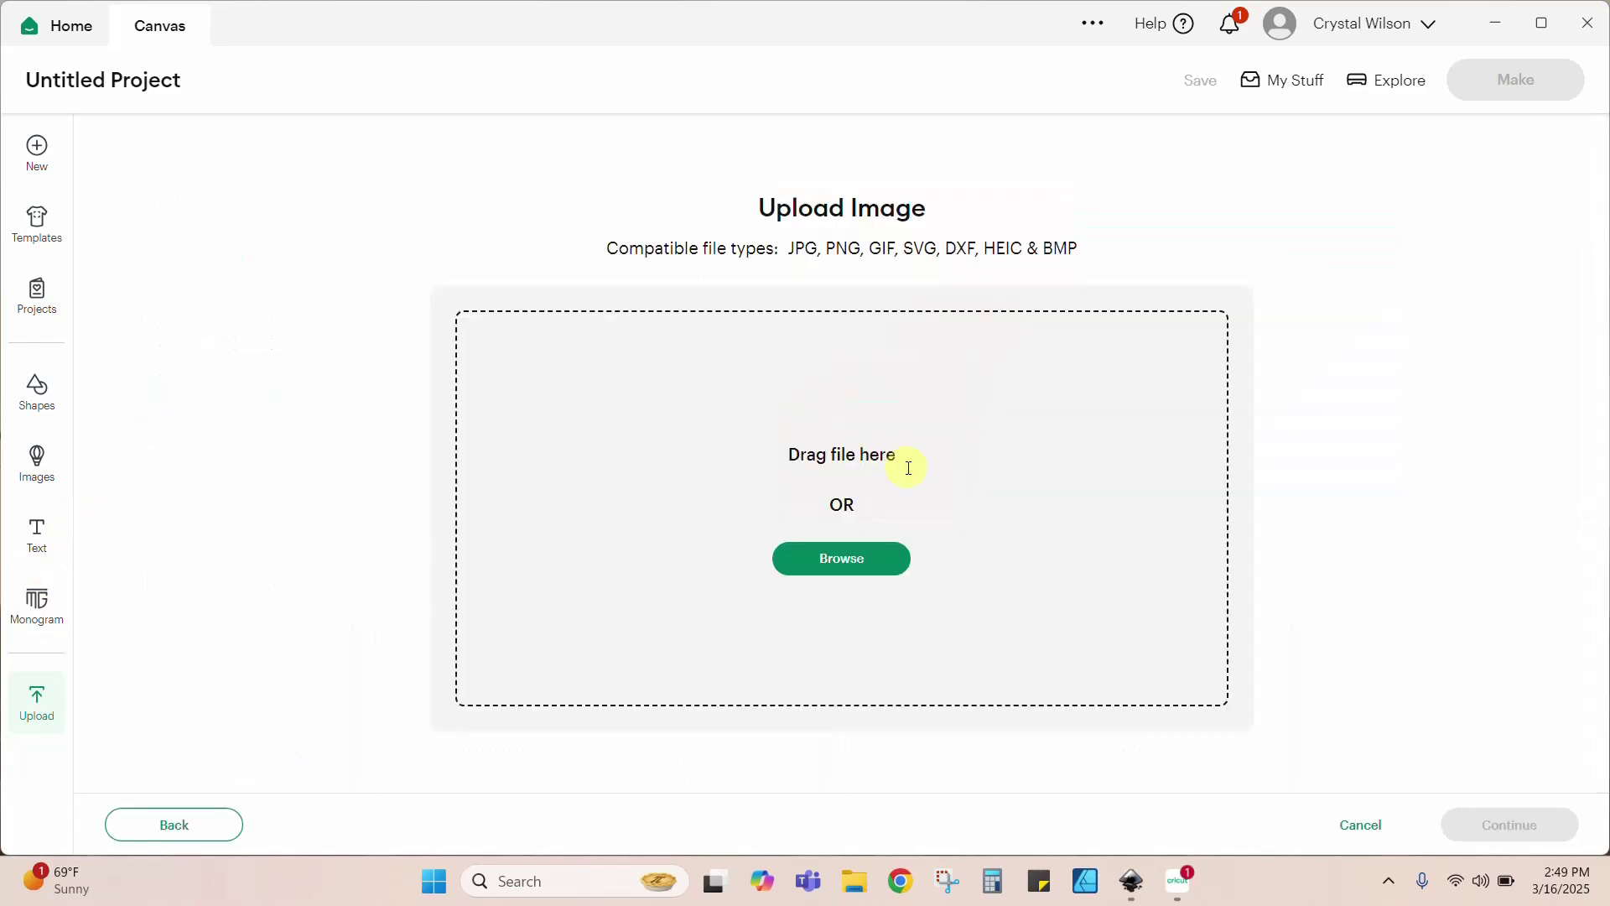
left_click(843, 562)
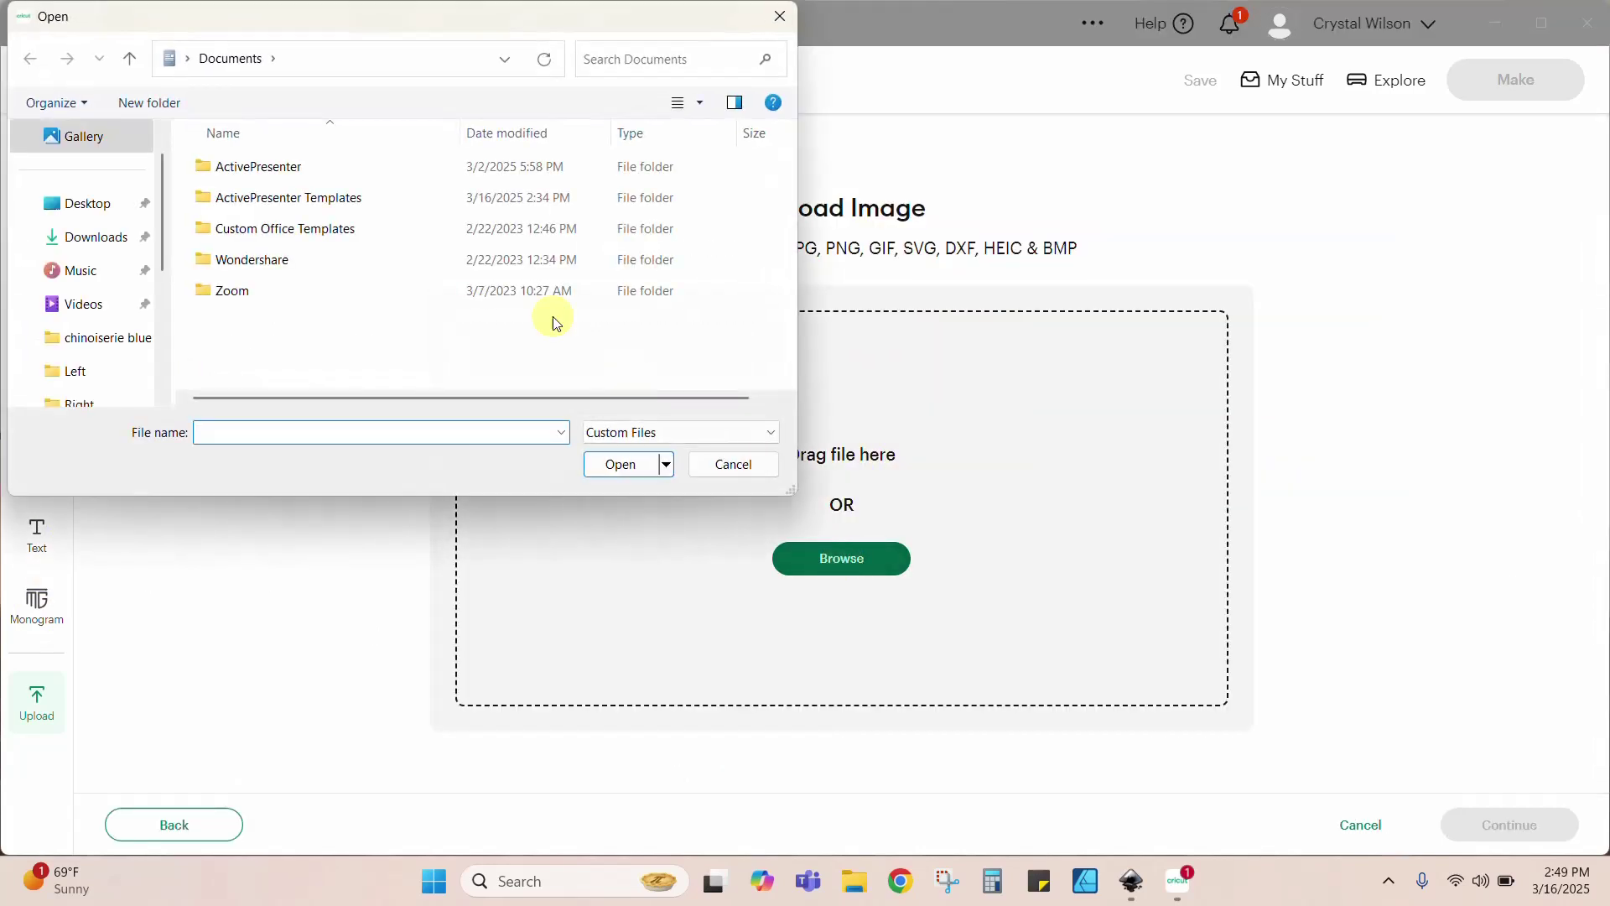
left_click(74, 203)
scroll(477, 229, "down", 15)
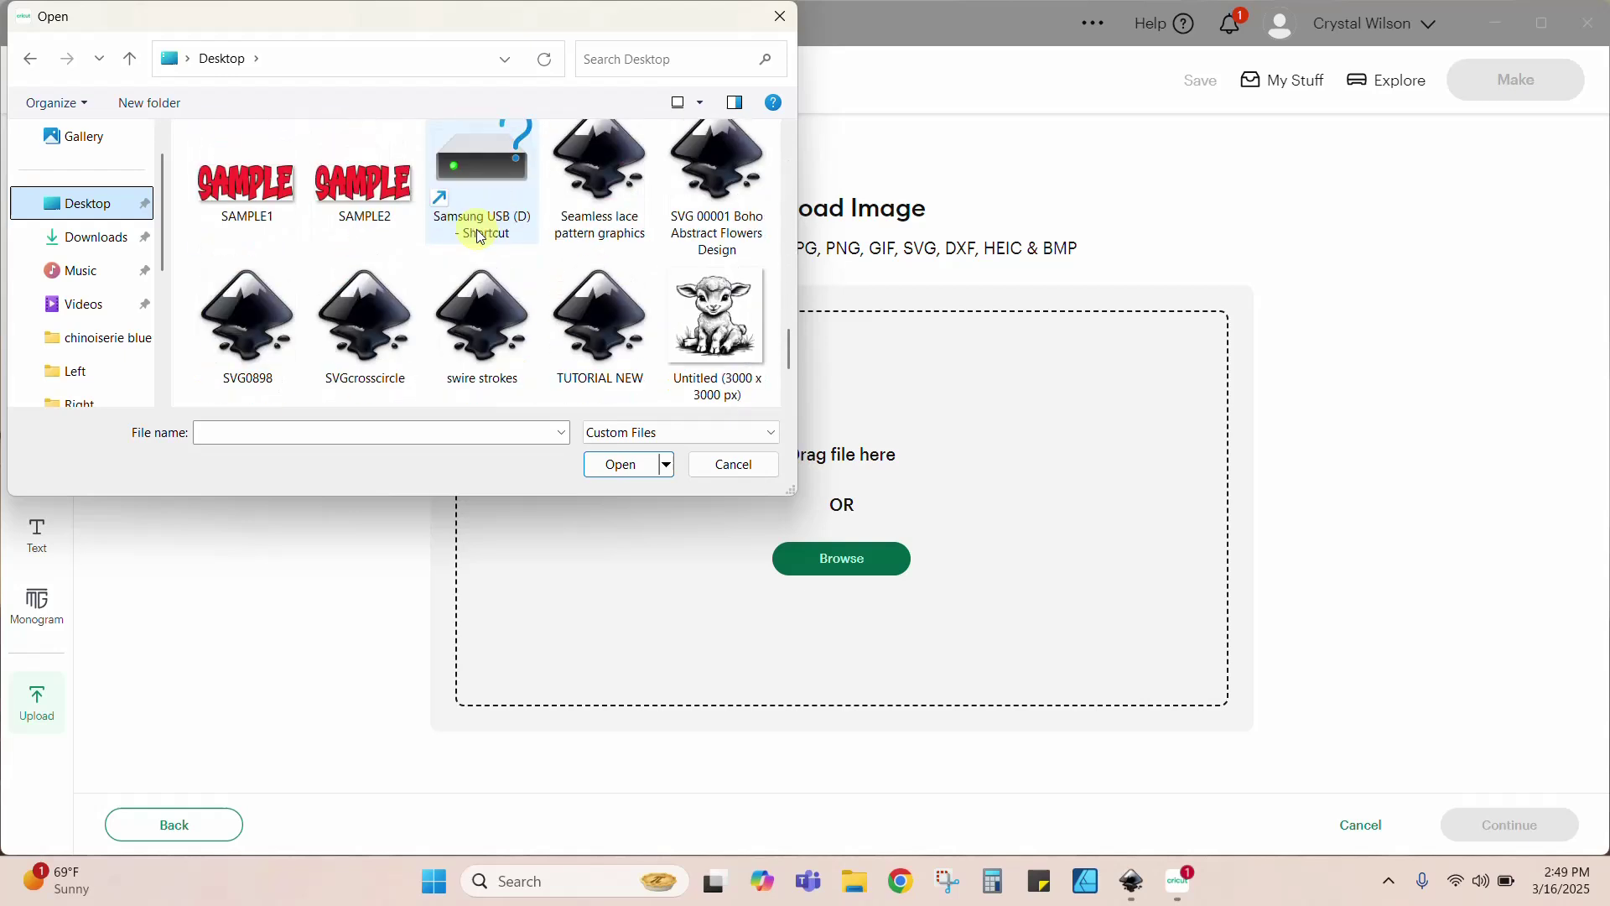
left_click(364, 188)
left_click(618, 464)
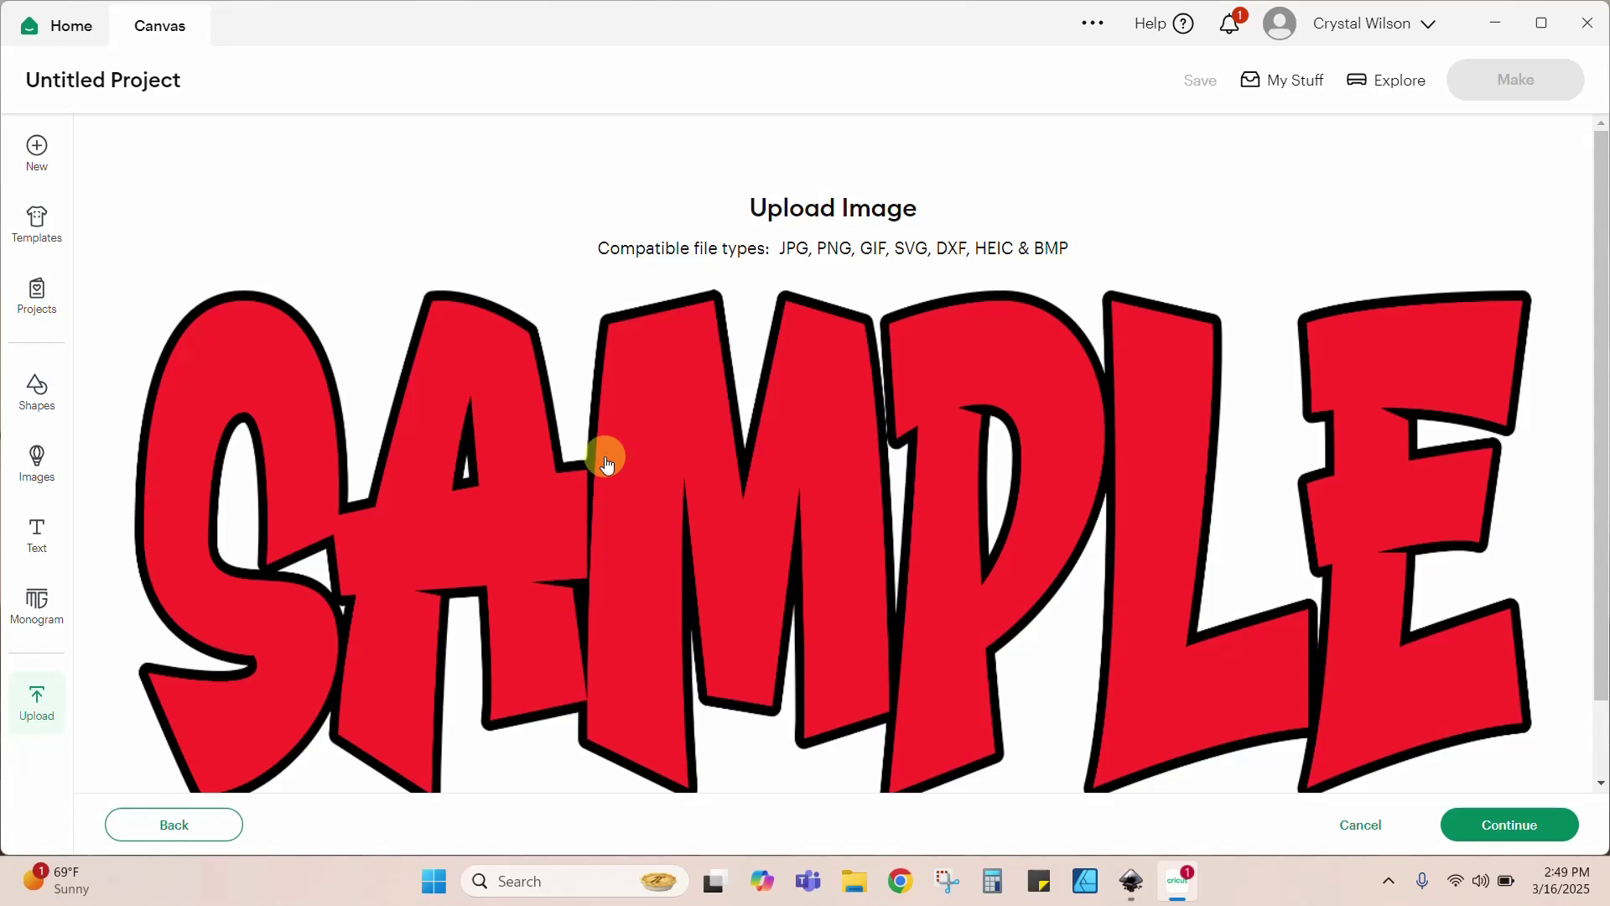
Step: Accept the SAMPLE2 preview and apply background removal to reach the layer conversion options
left_click(1524, 826)
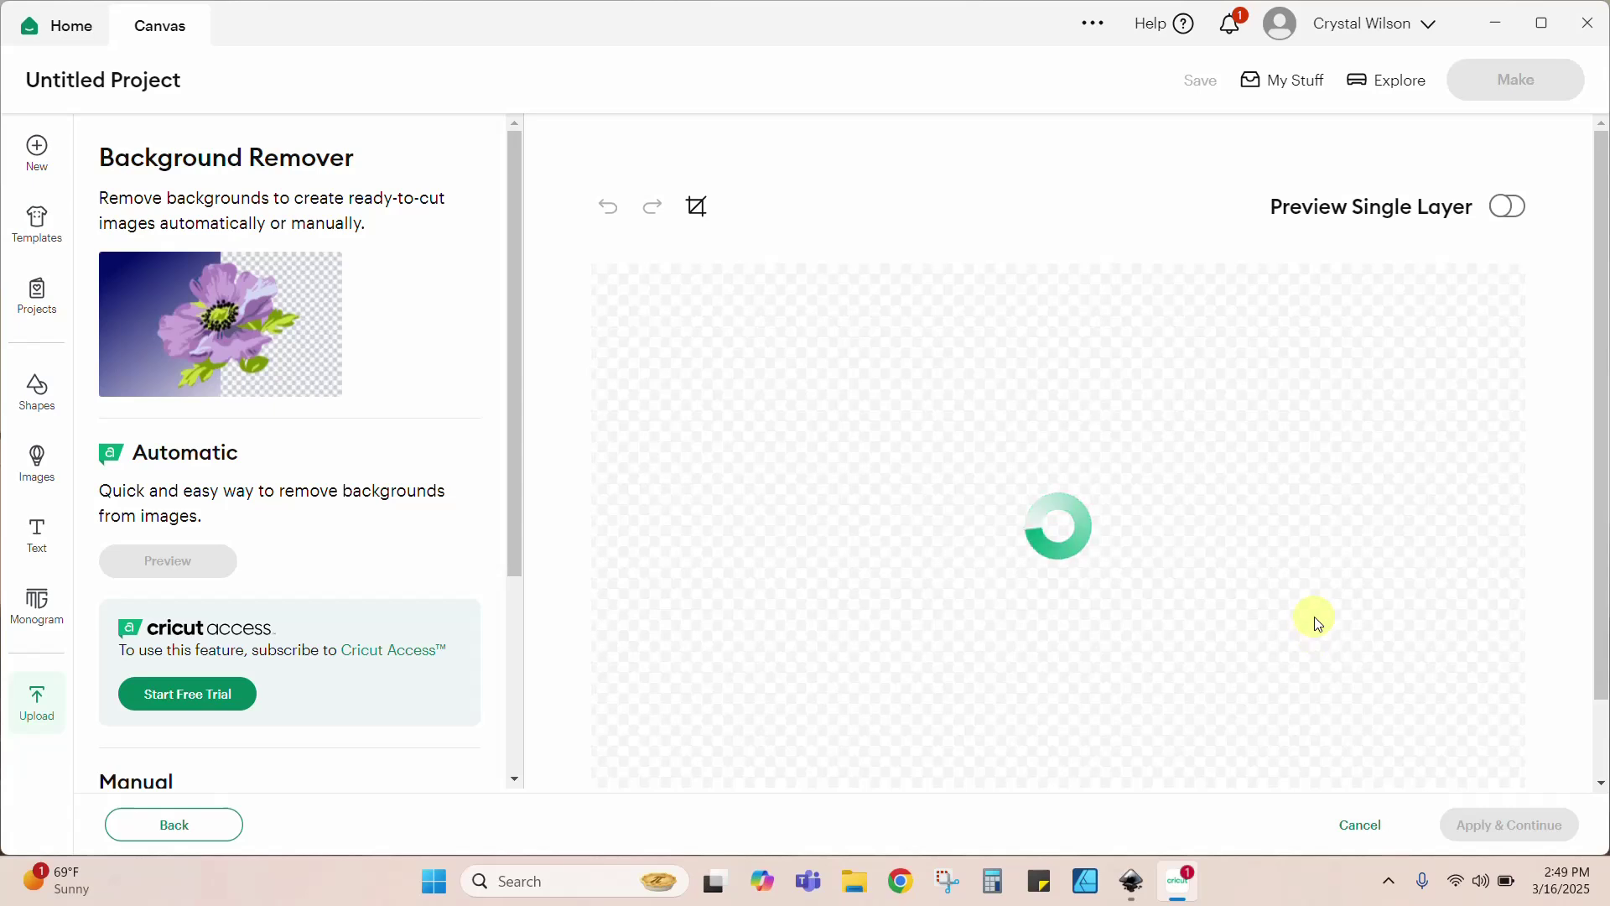
left_click(1520, 835)
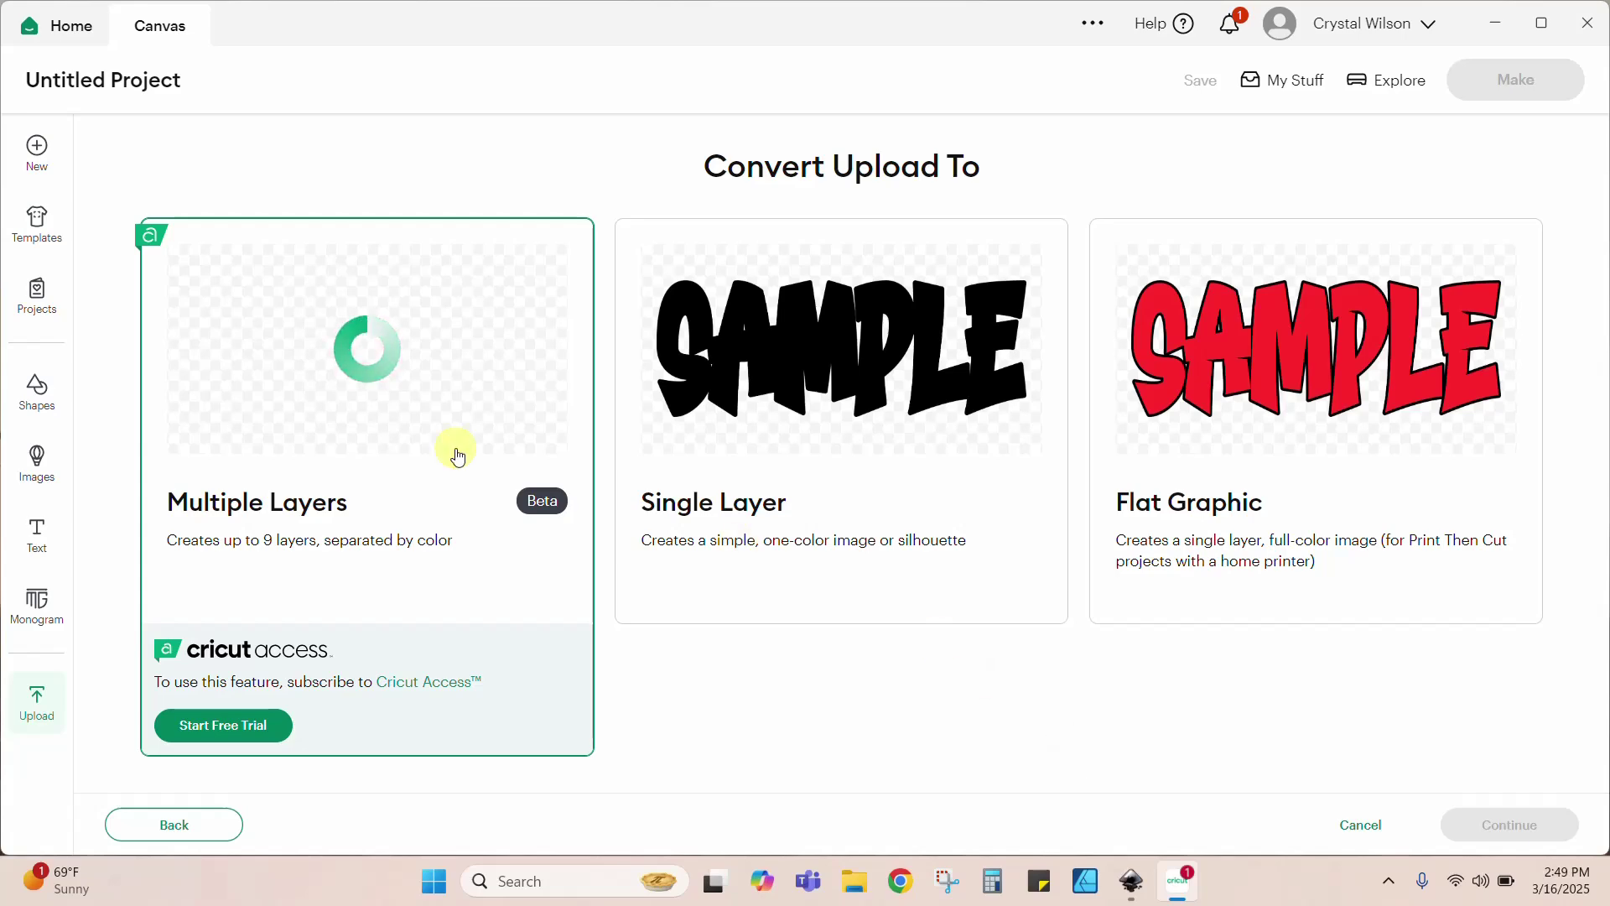
Step: Check SAMPLE2's properties on the desktop (177 KB PNG), then drag it to the Recycle Bin
left_click(1496, 23)
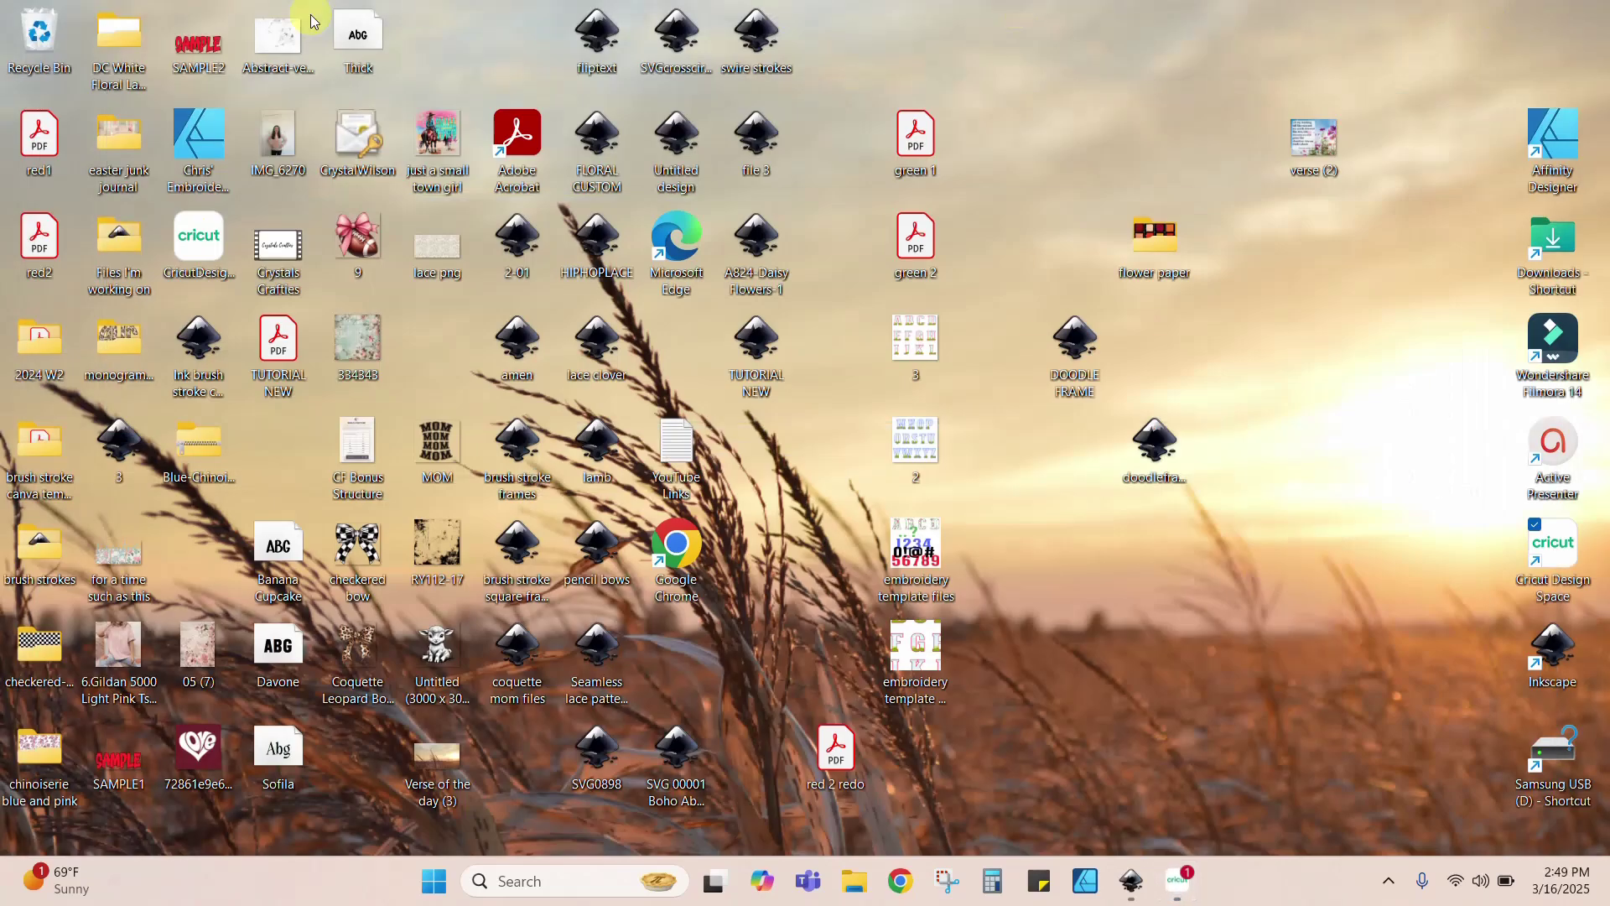
right_click(185, 63)
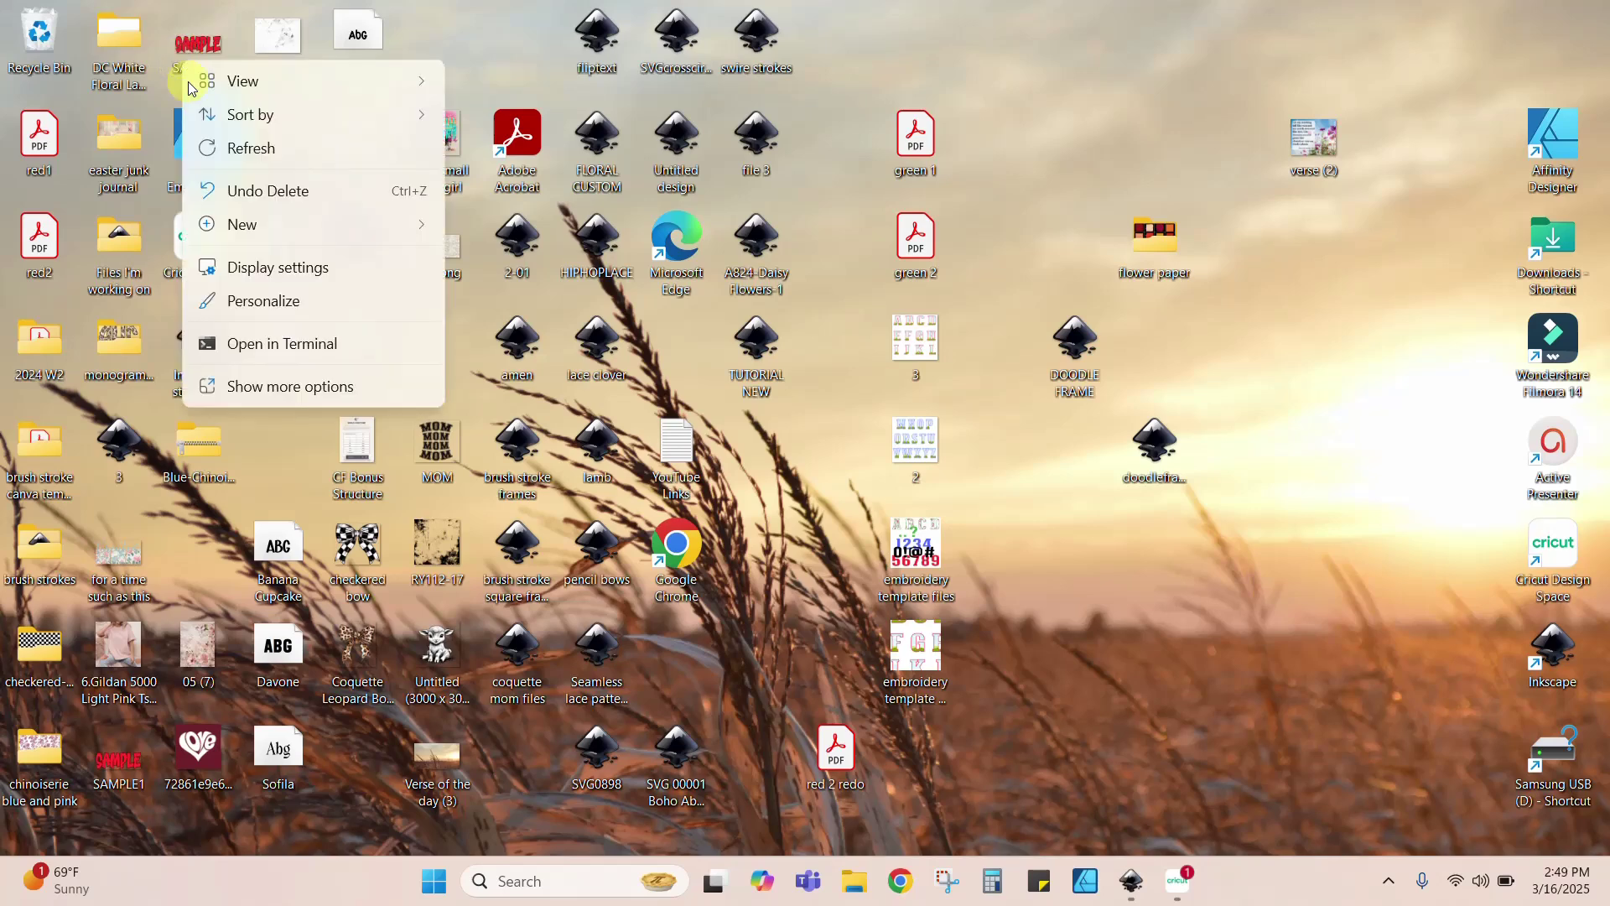
left_click(249, 388)
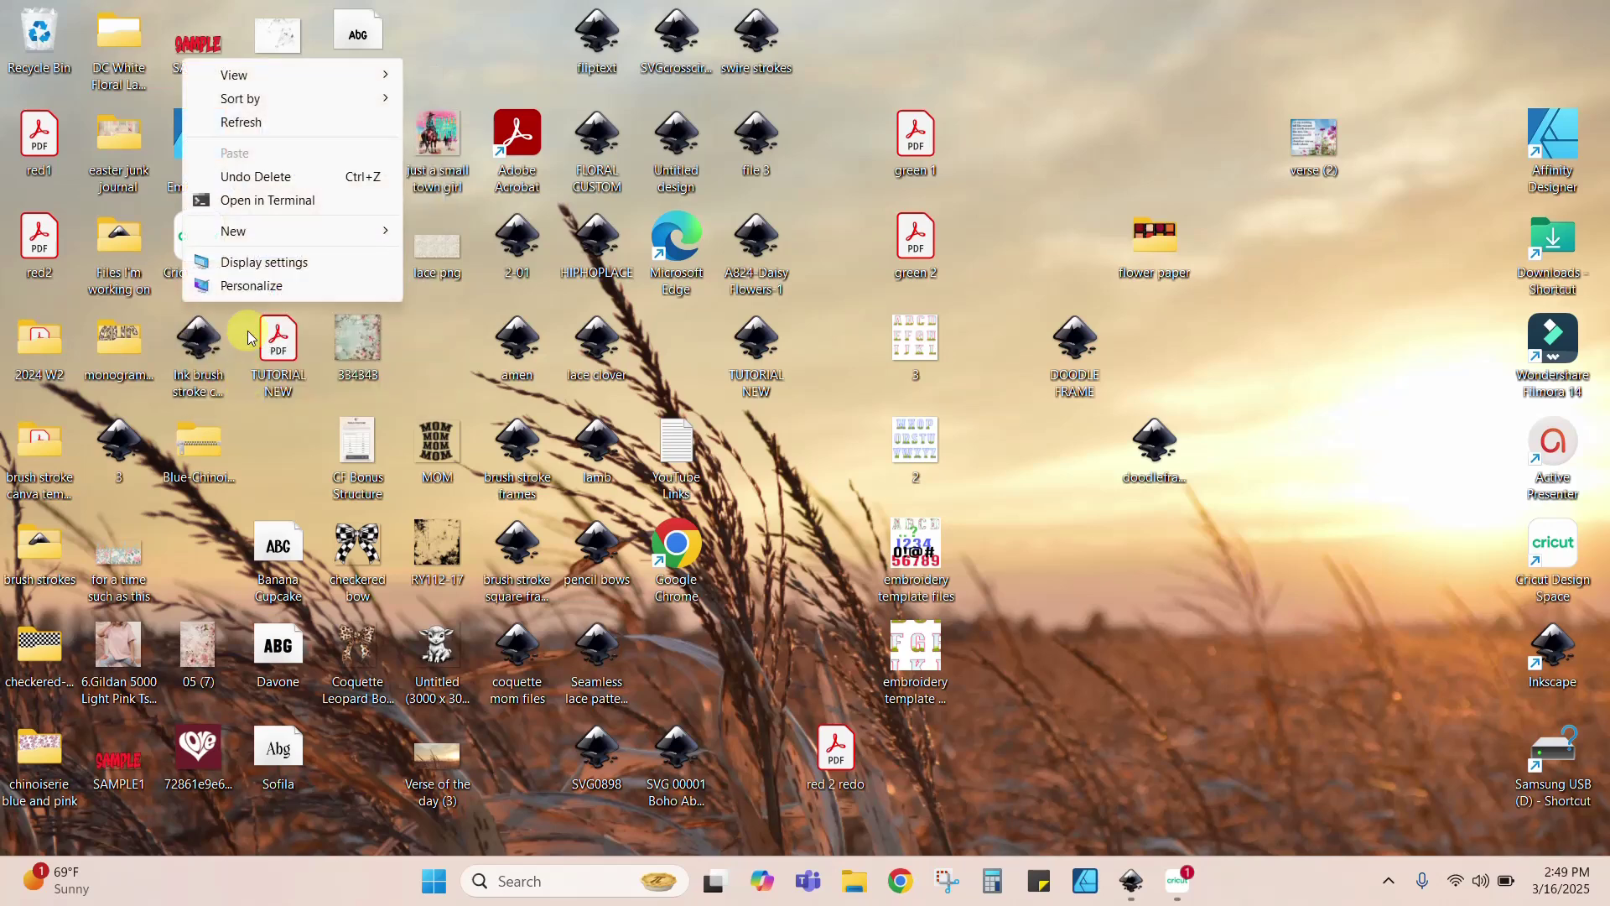
mouse_move(240, 236)
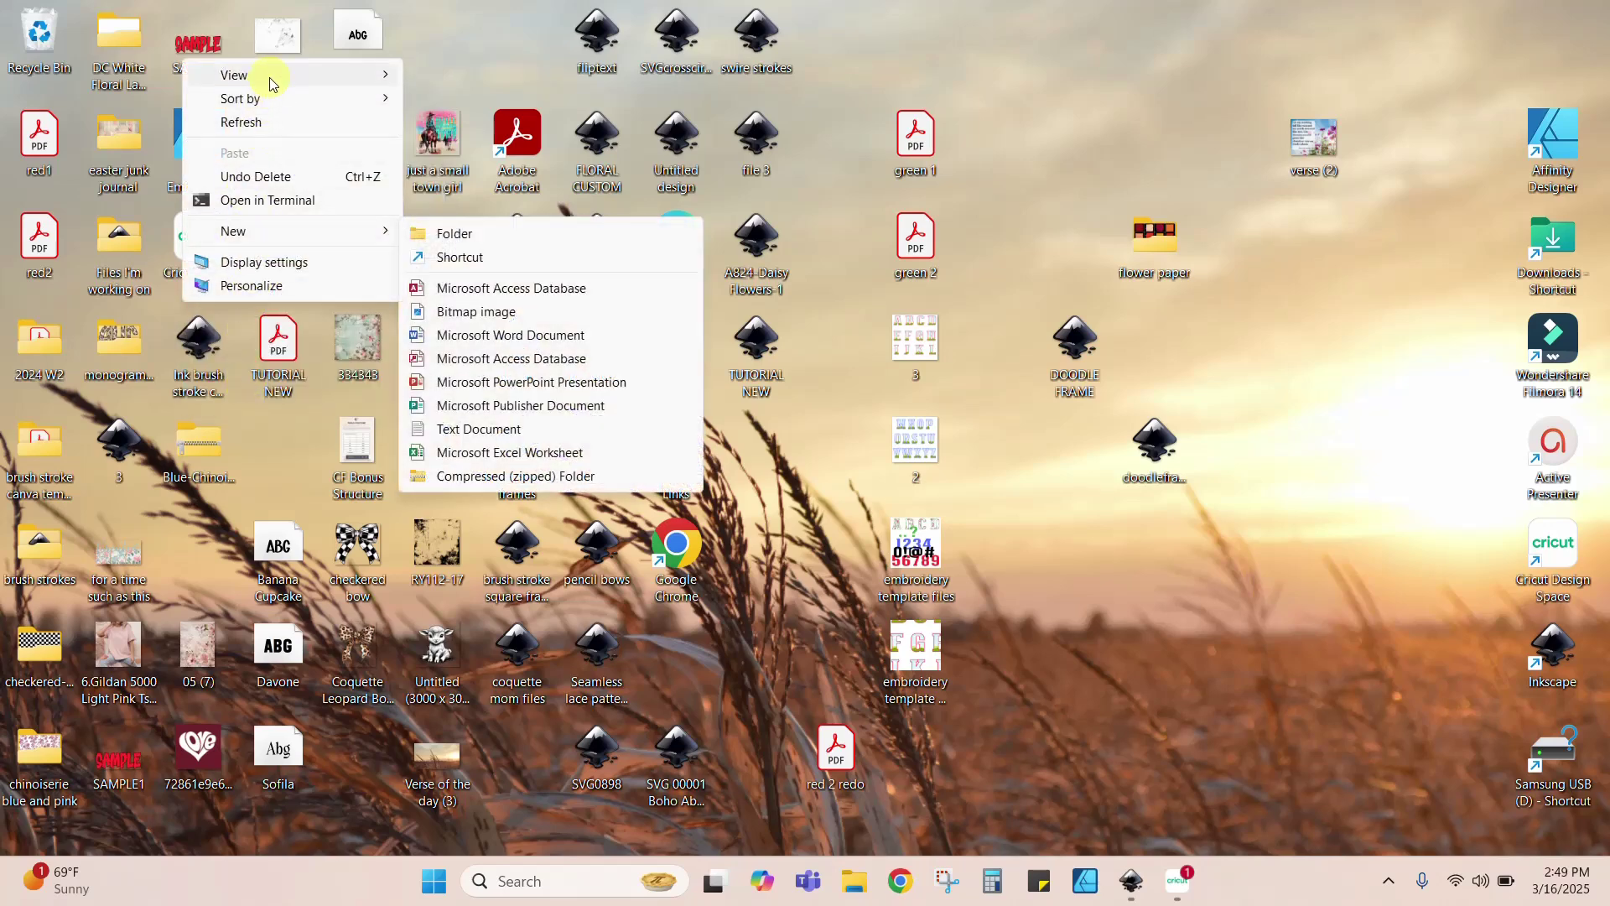
mouse_move(267, 73)
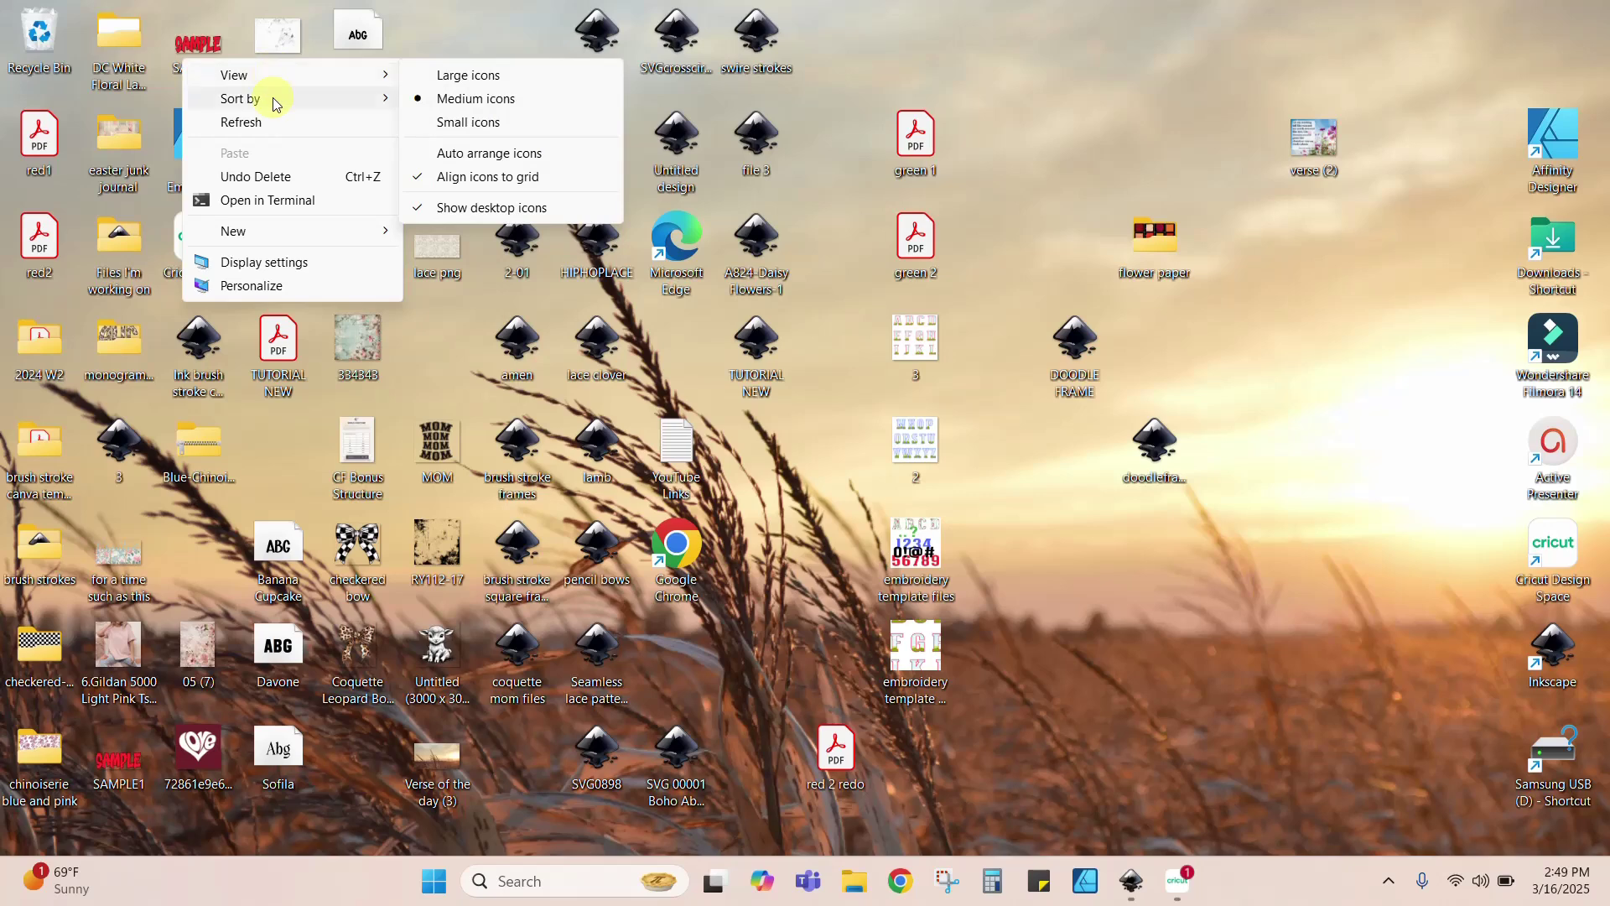
left_click(213, 54)
right_click(214, 55)
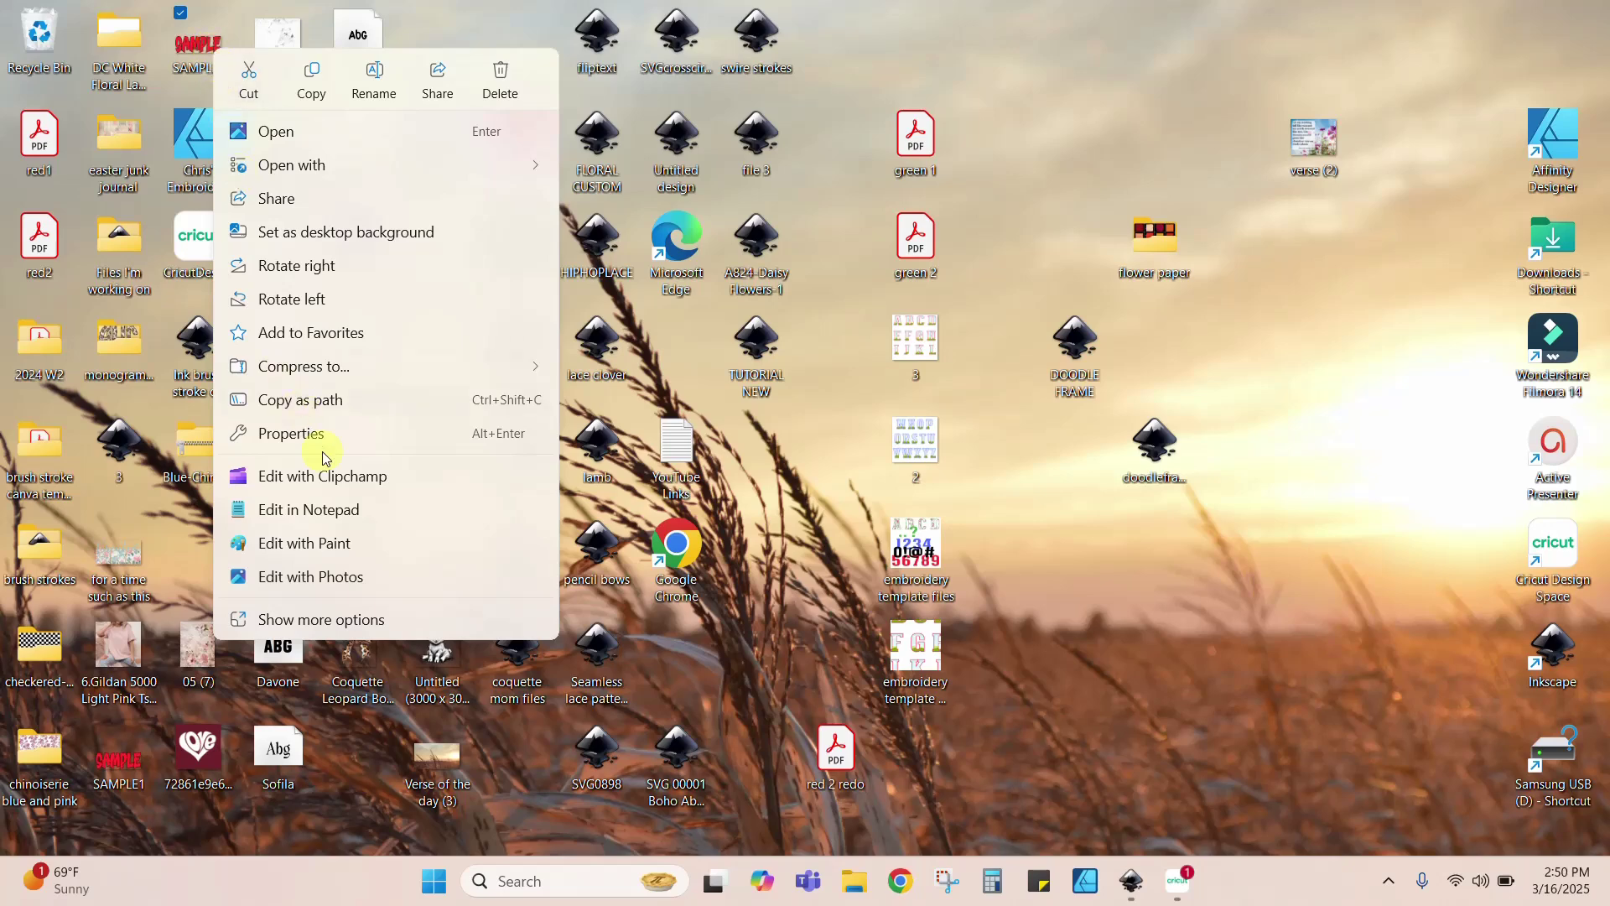
left_click(295, 440)
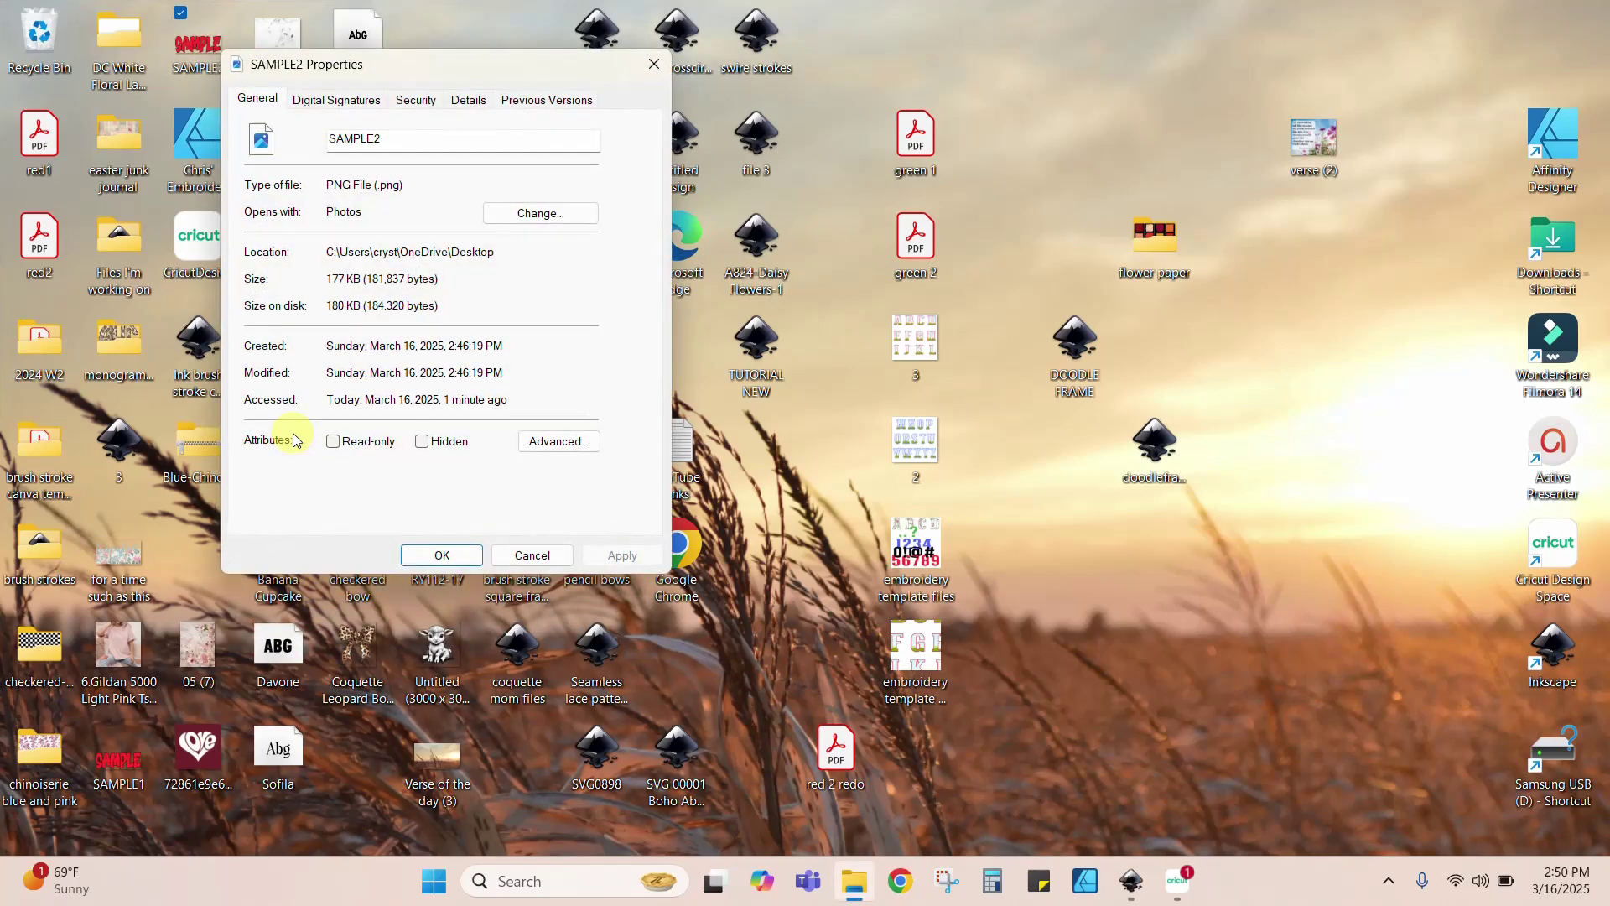
left_click(654, 64)
left_click_drag(198, 46, 60, 65)
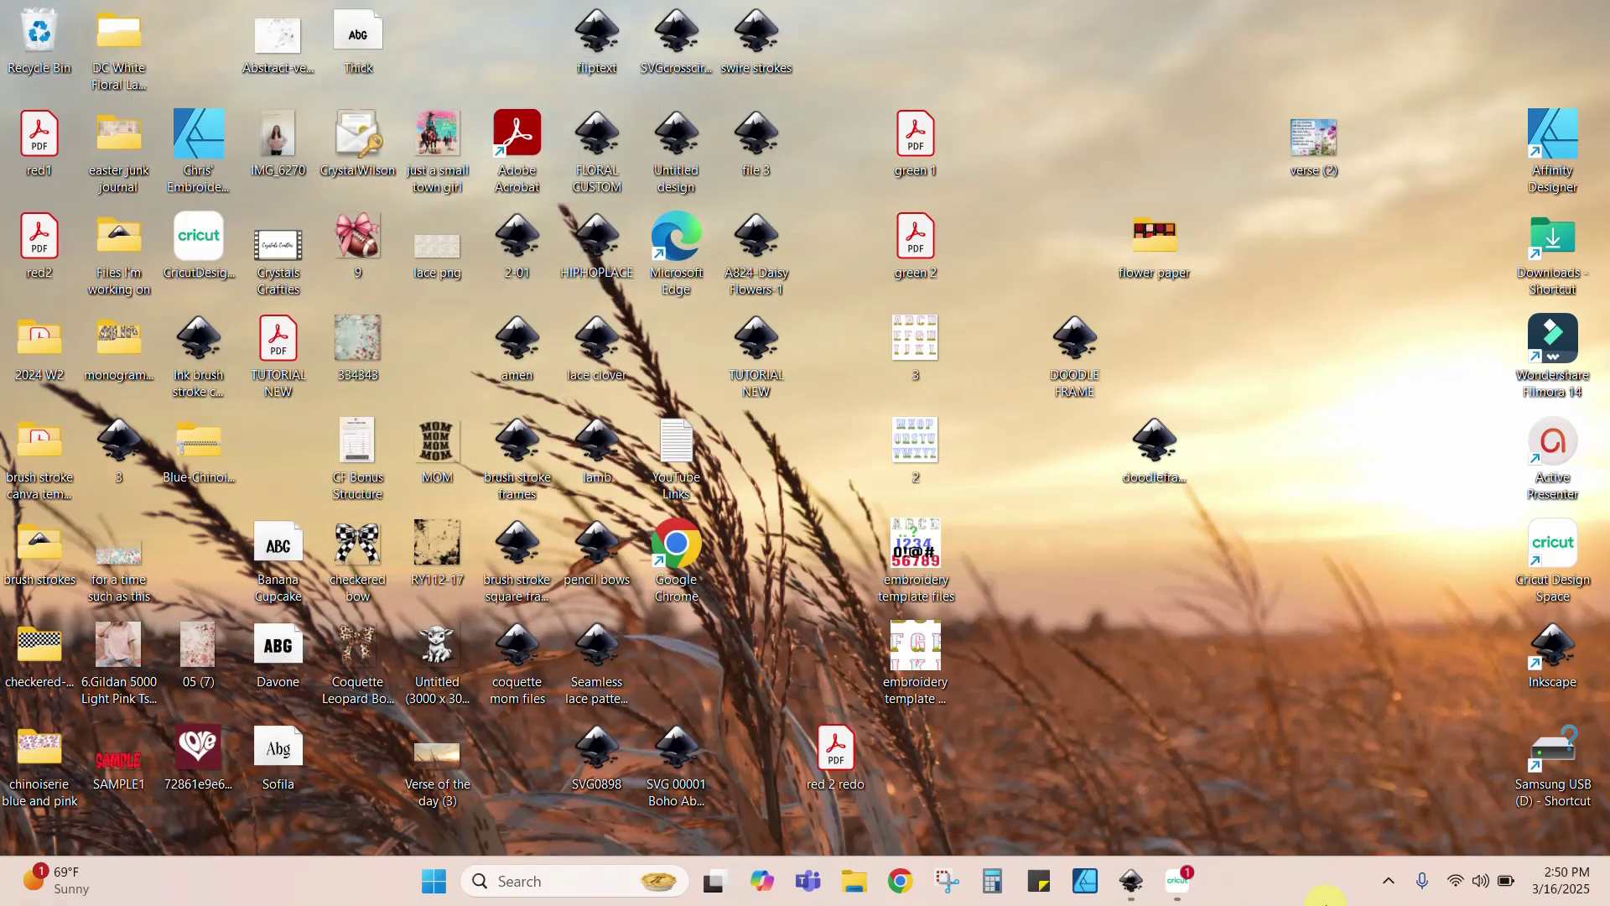
Step: Re-export the SAMPLE lettering from Inkscape as SAMPLE2.svg, then return to Cricut Design Space
left_click(1137, 892)
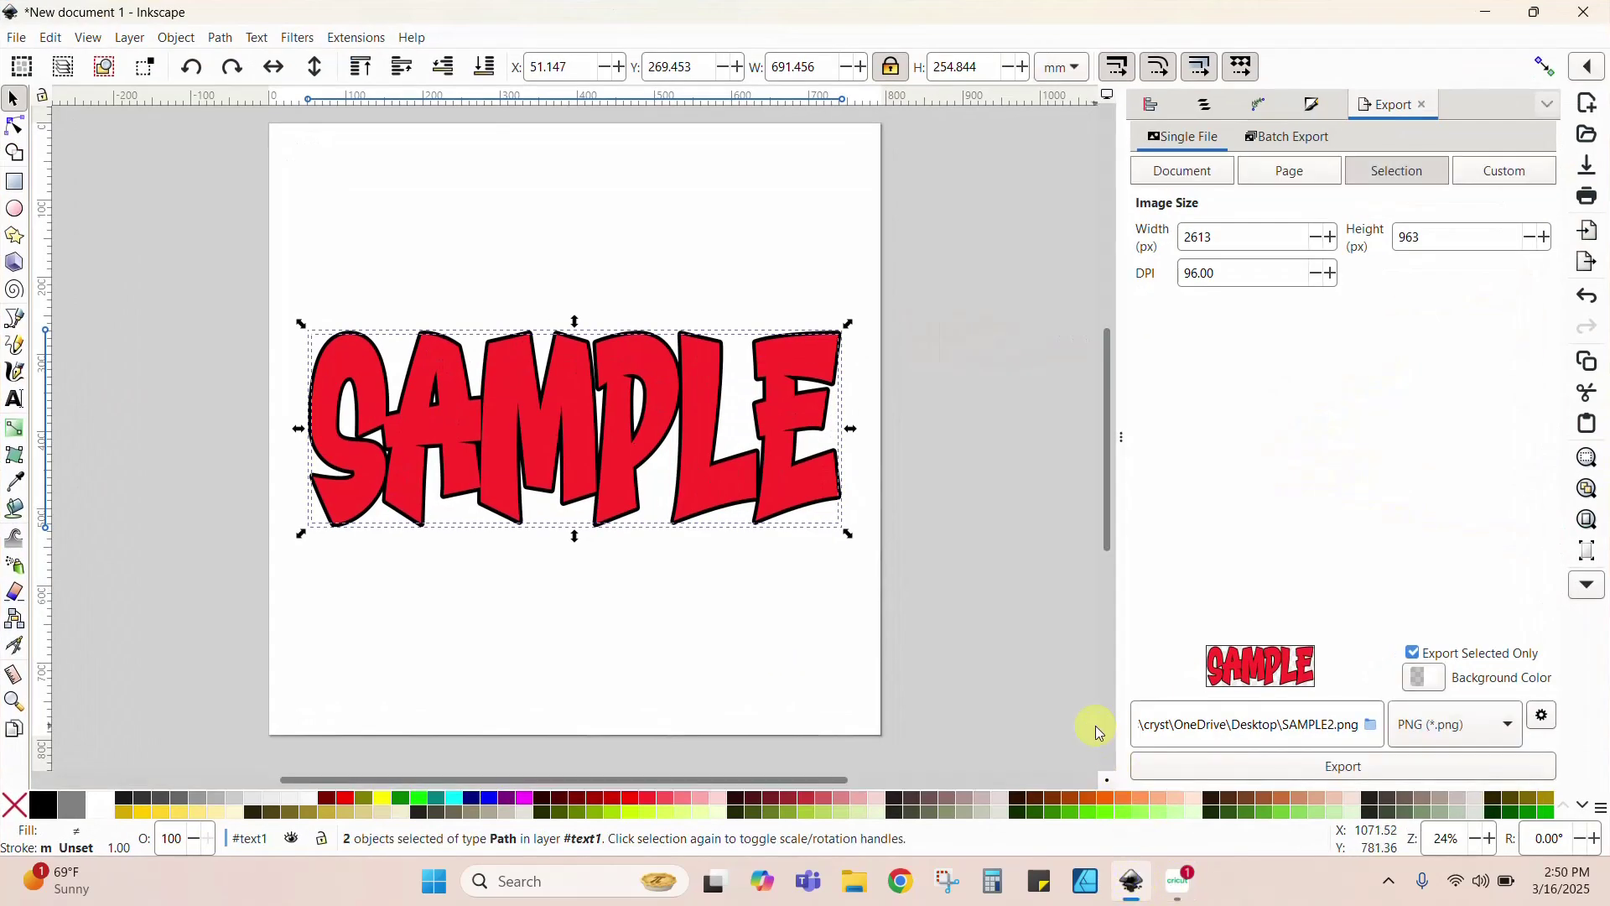
left_click(1510, 732)
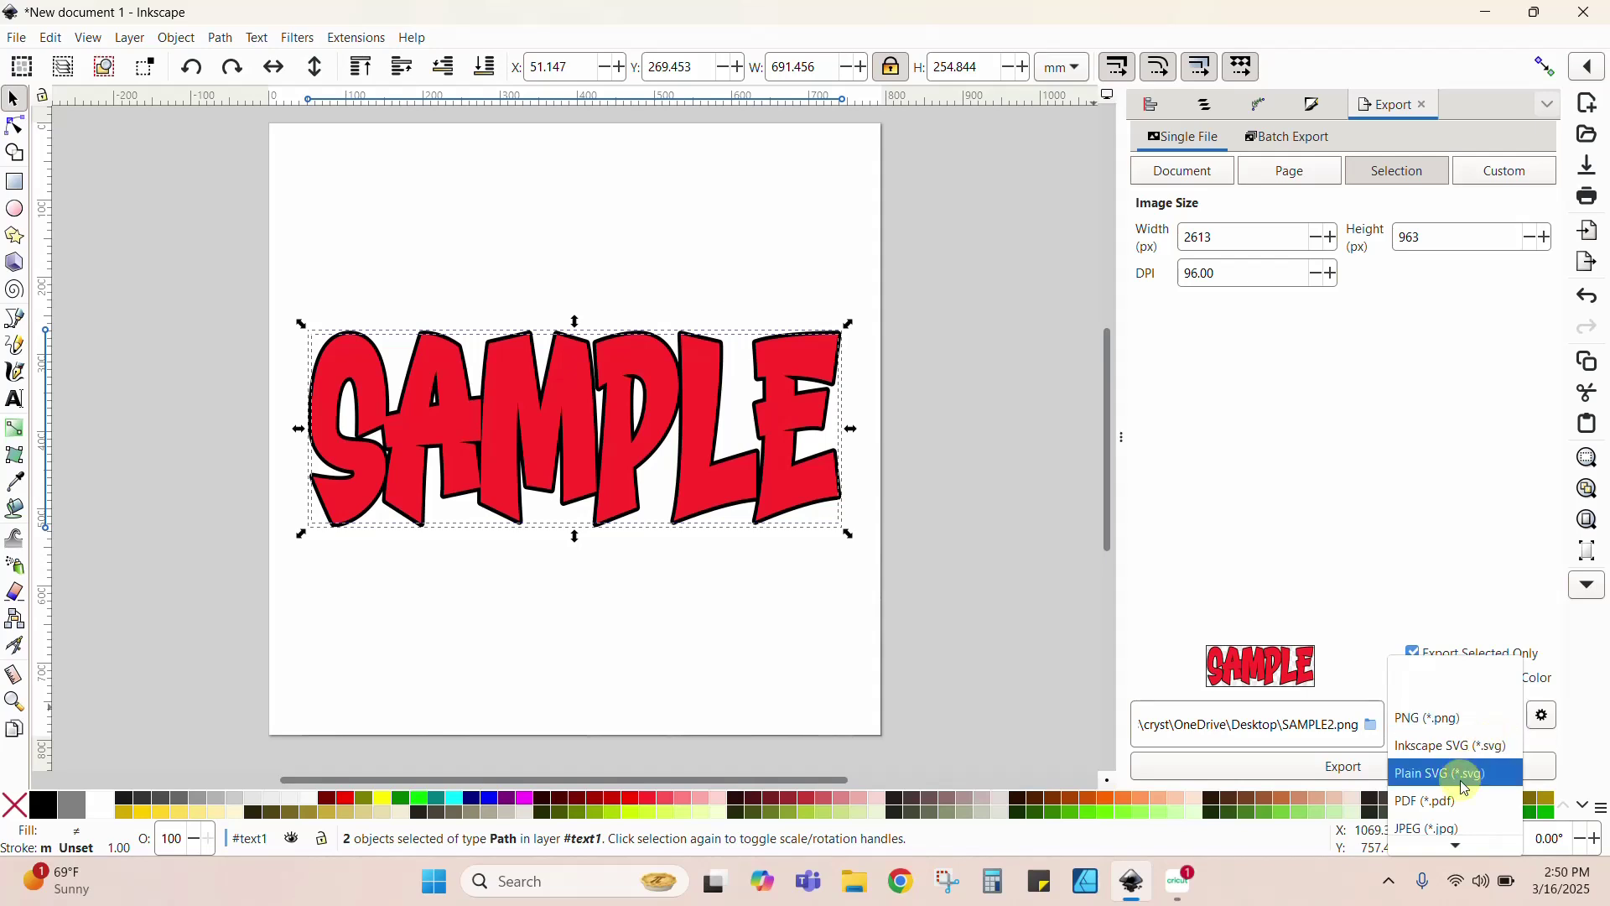
left_click(1439, 752)
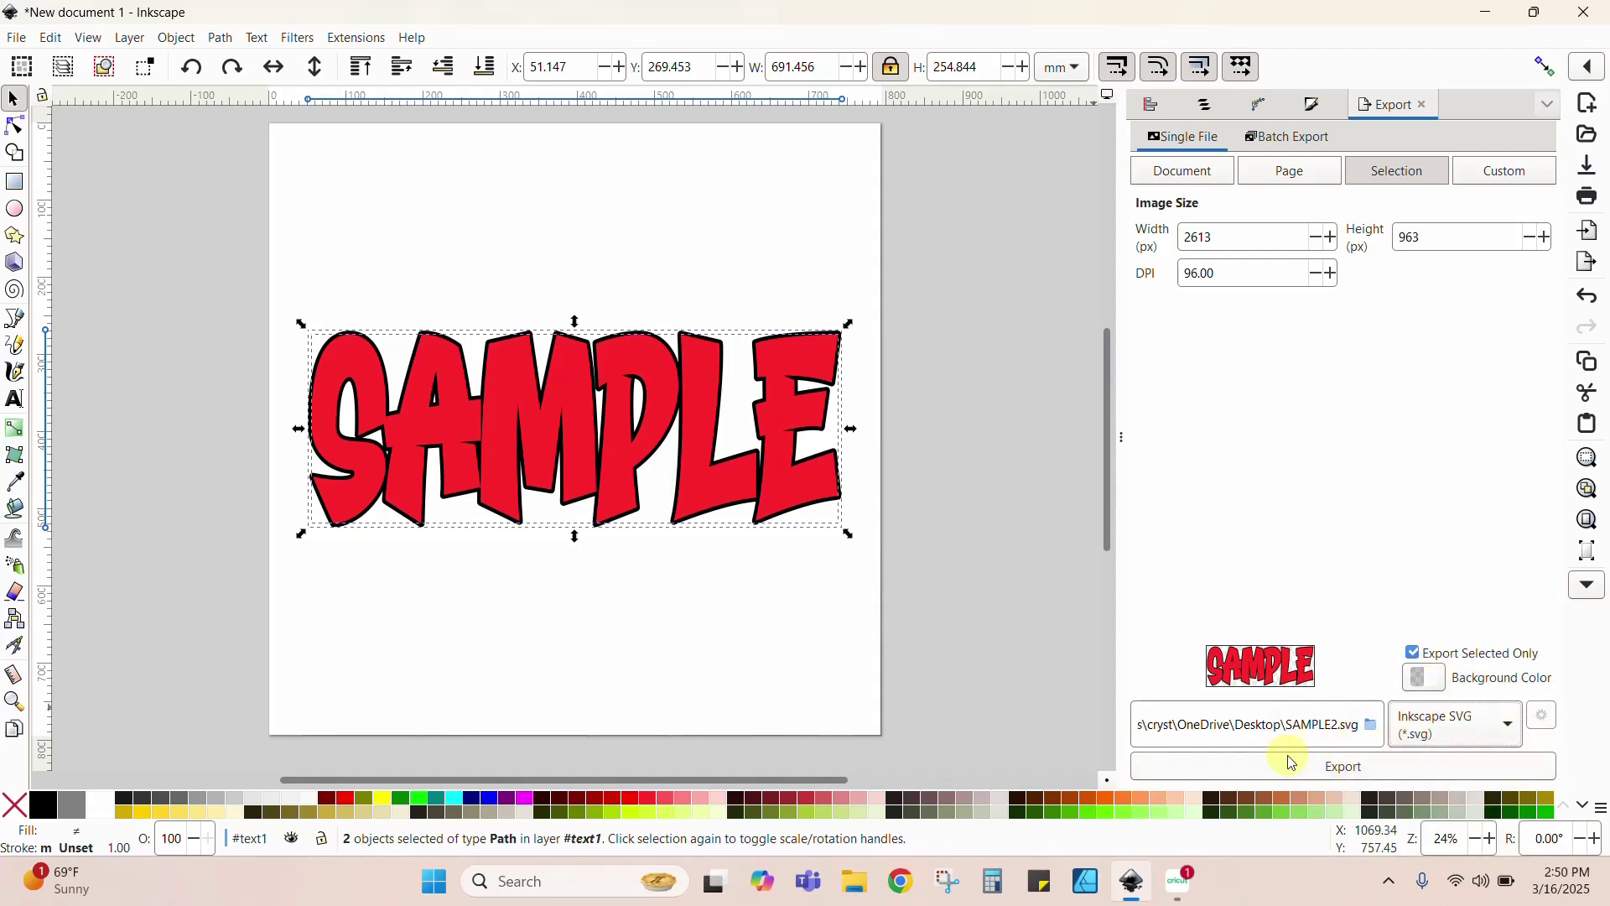
left_click(1300, 762)
left_click(1181, 880)
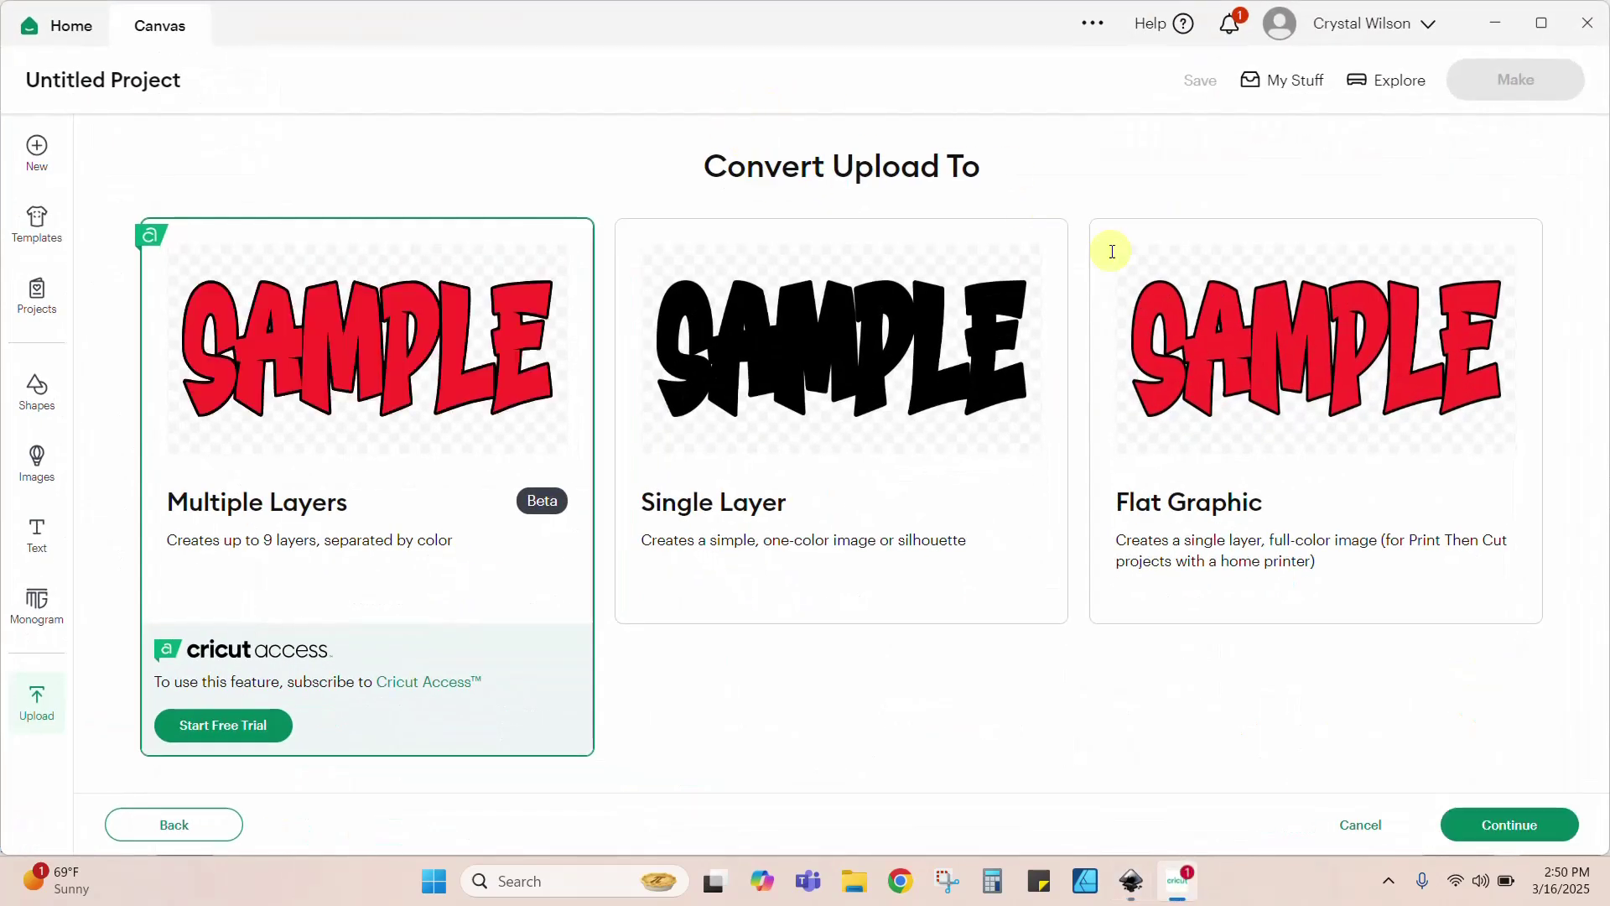
Step: Cancel the pending upload conversion and look through the Upload, Home and notifications pages
left_click(1380, 830)
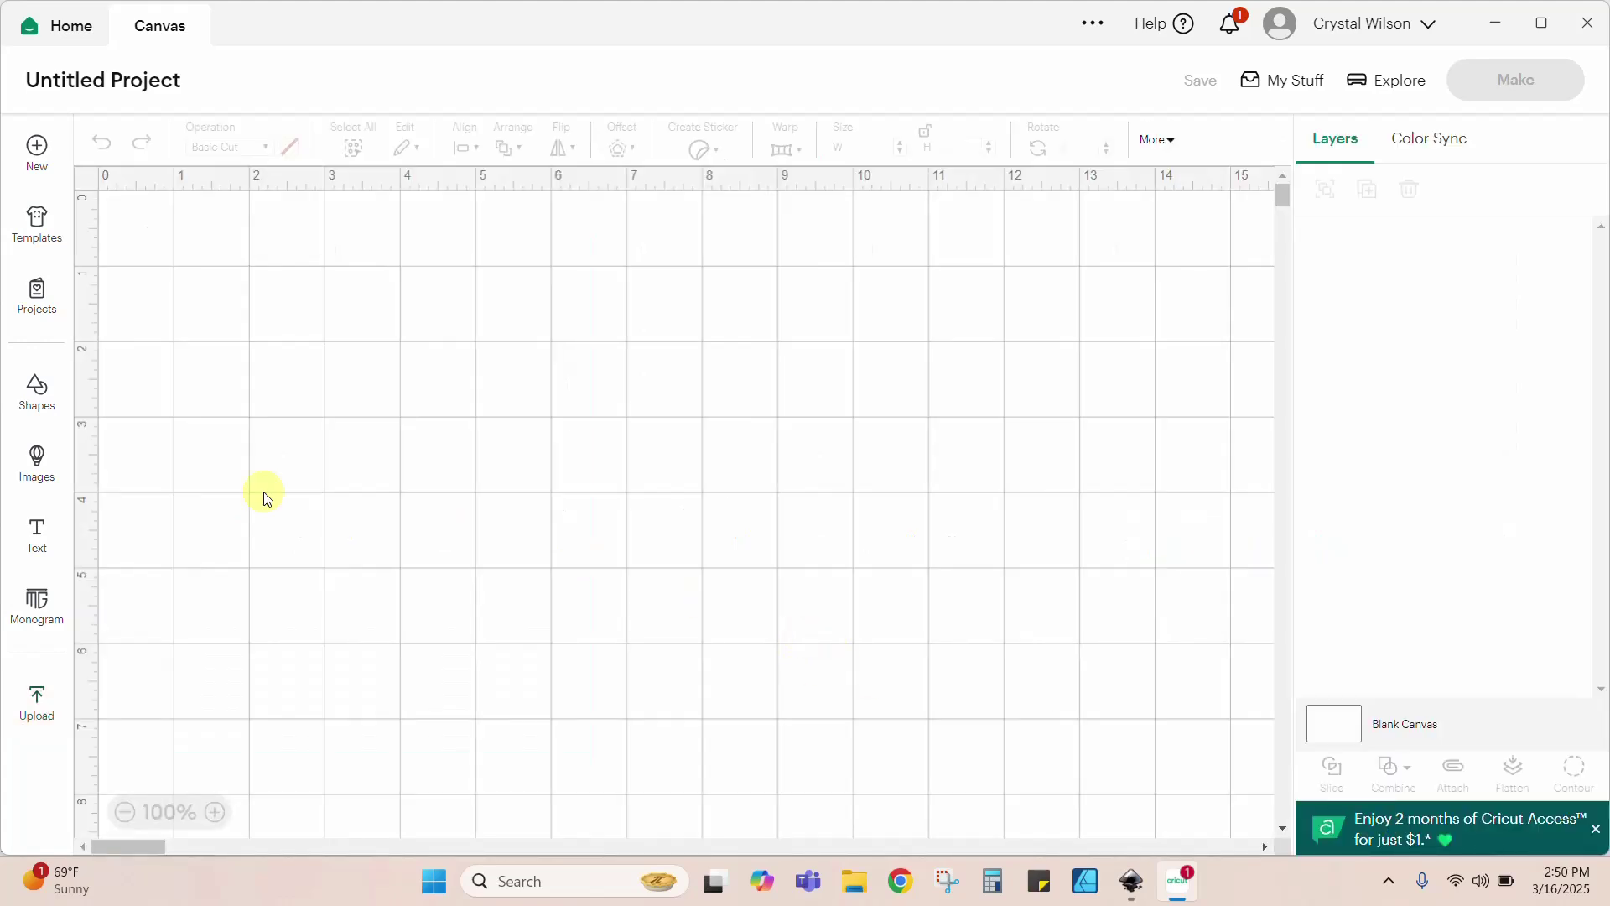
left_click(36, 701)
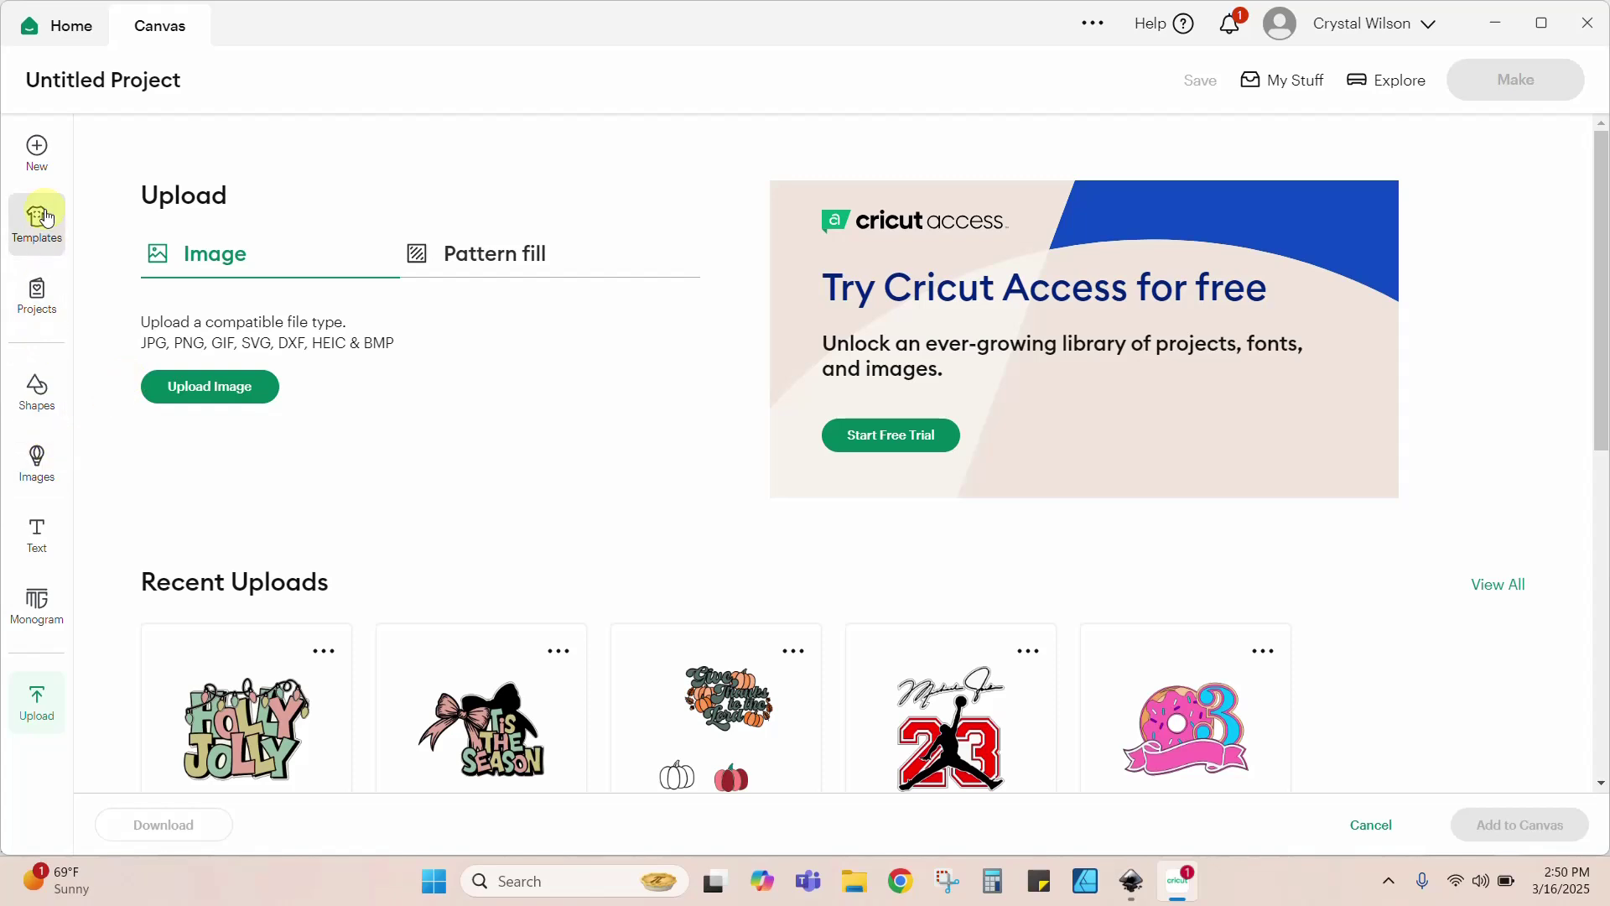
left_click(91, 26)
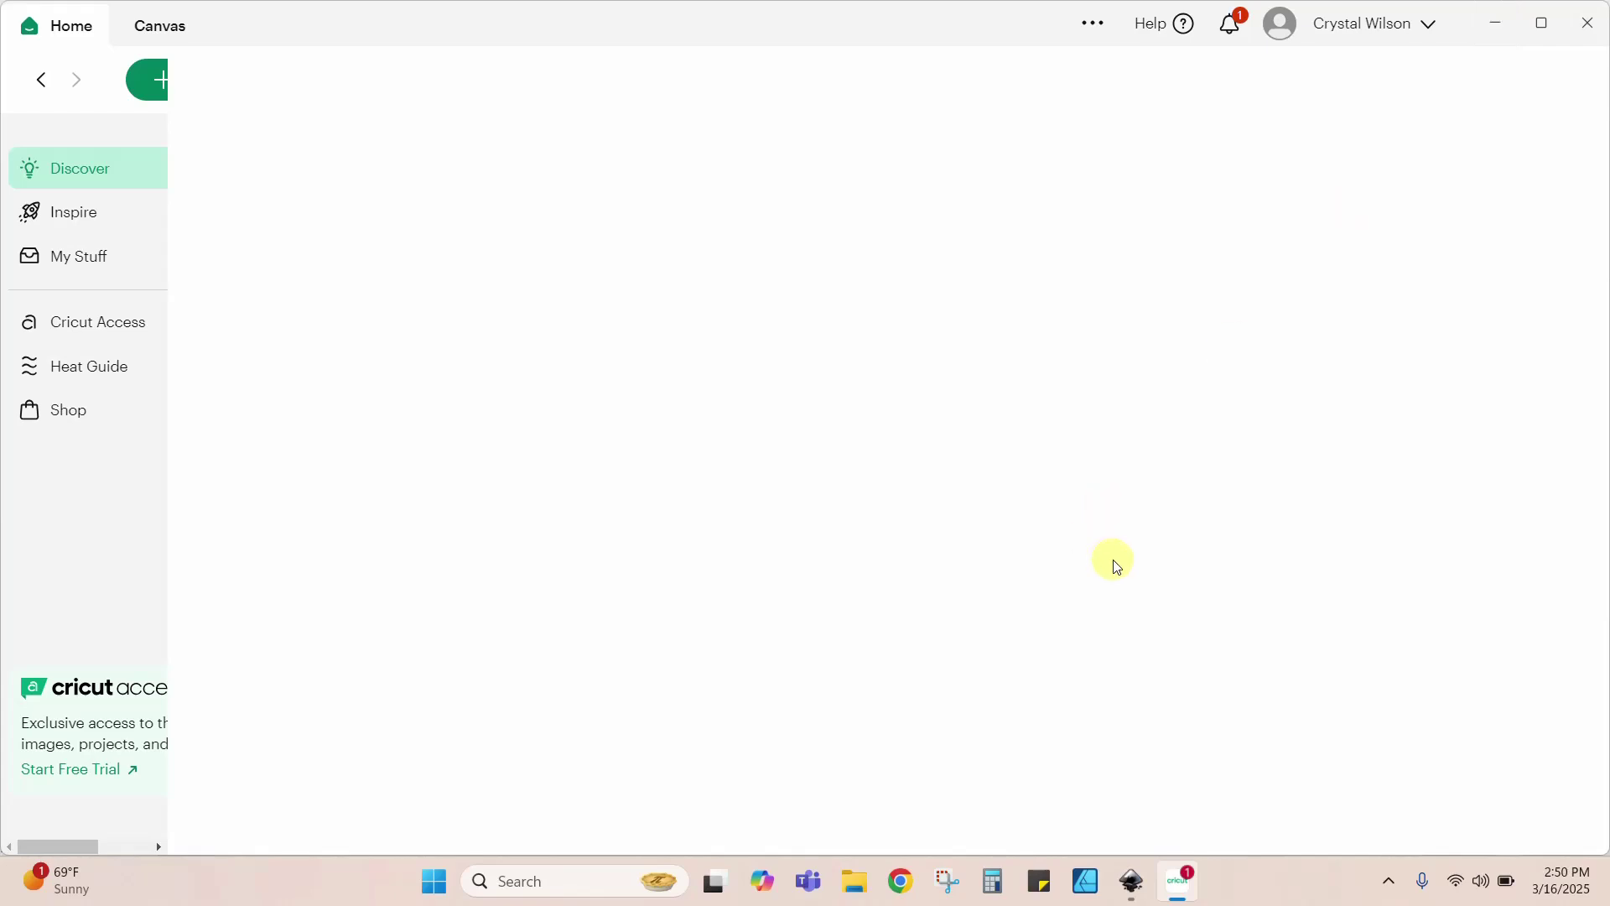
left_click(1230, 25)
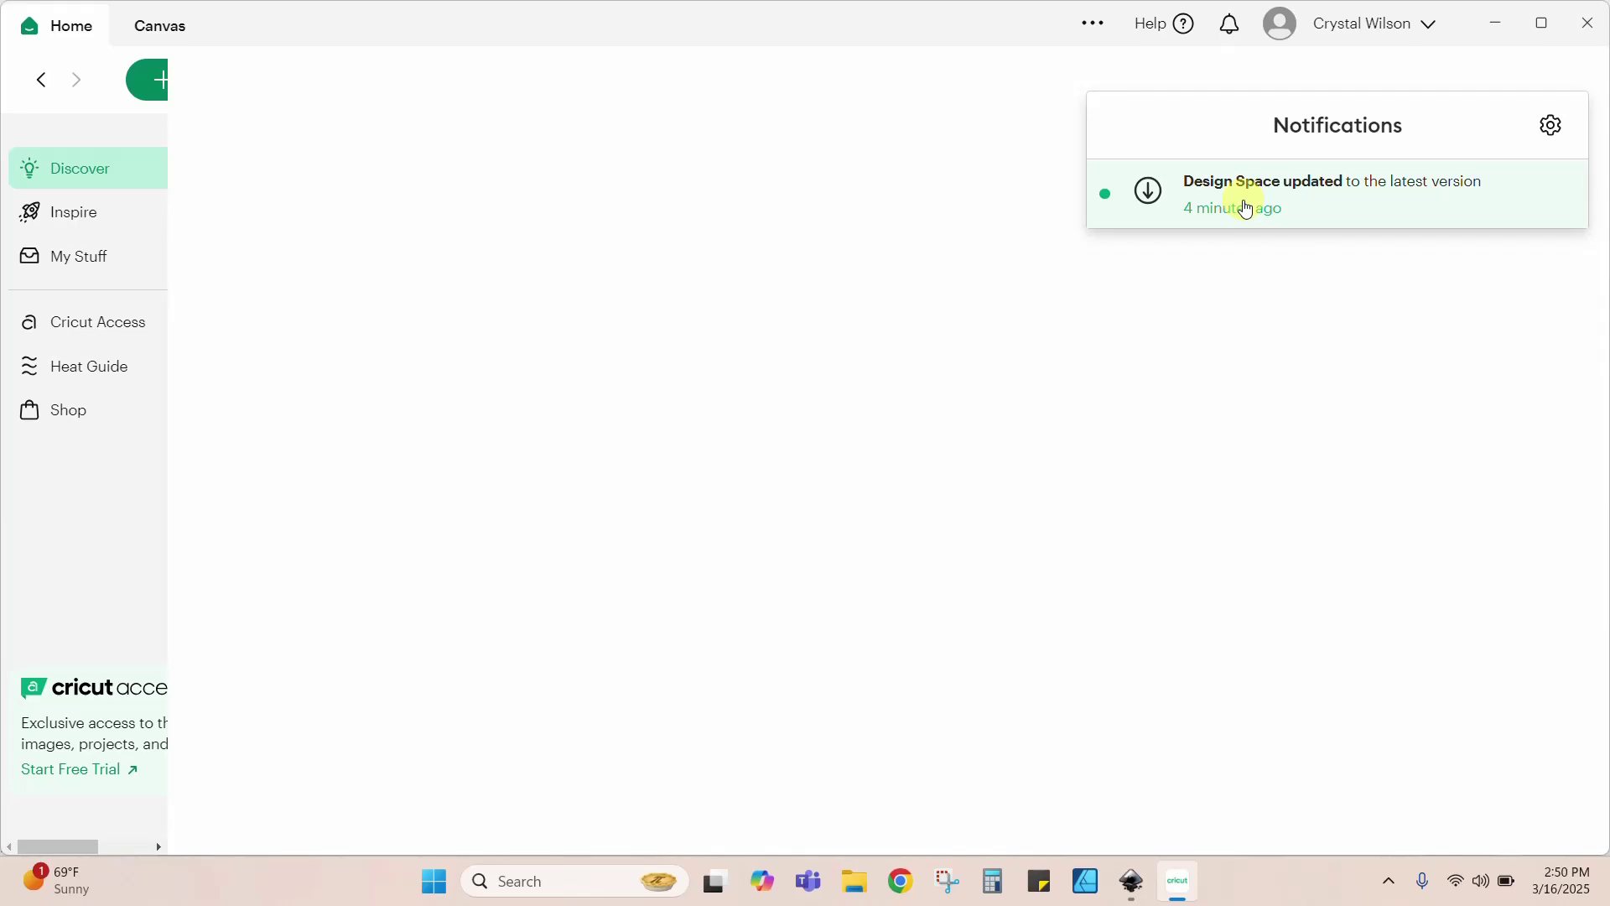
left_click(877, 198)
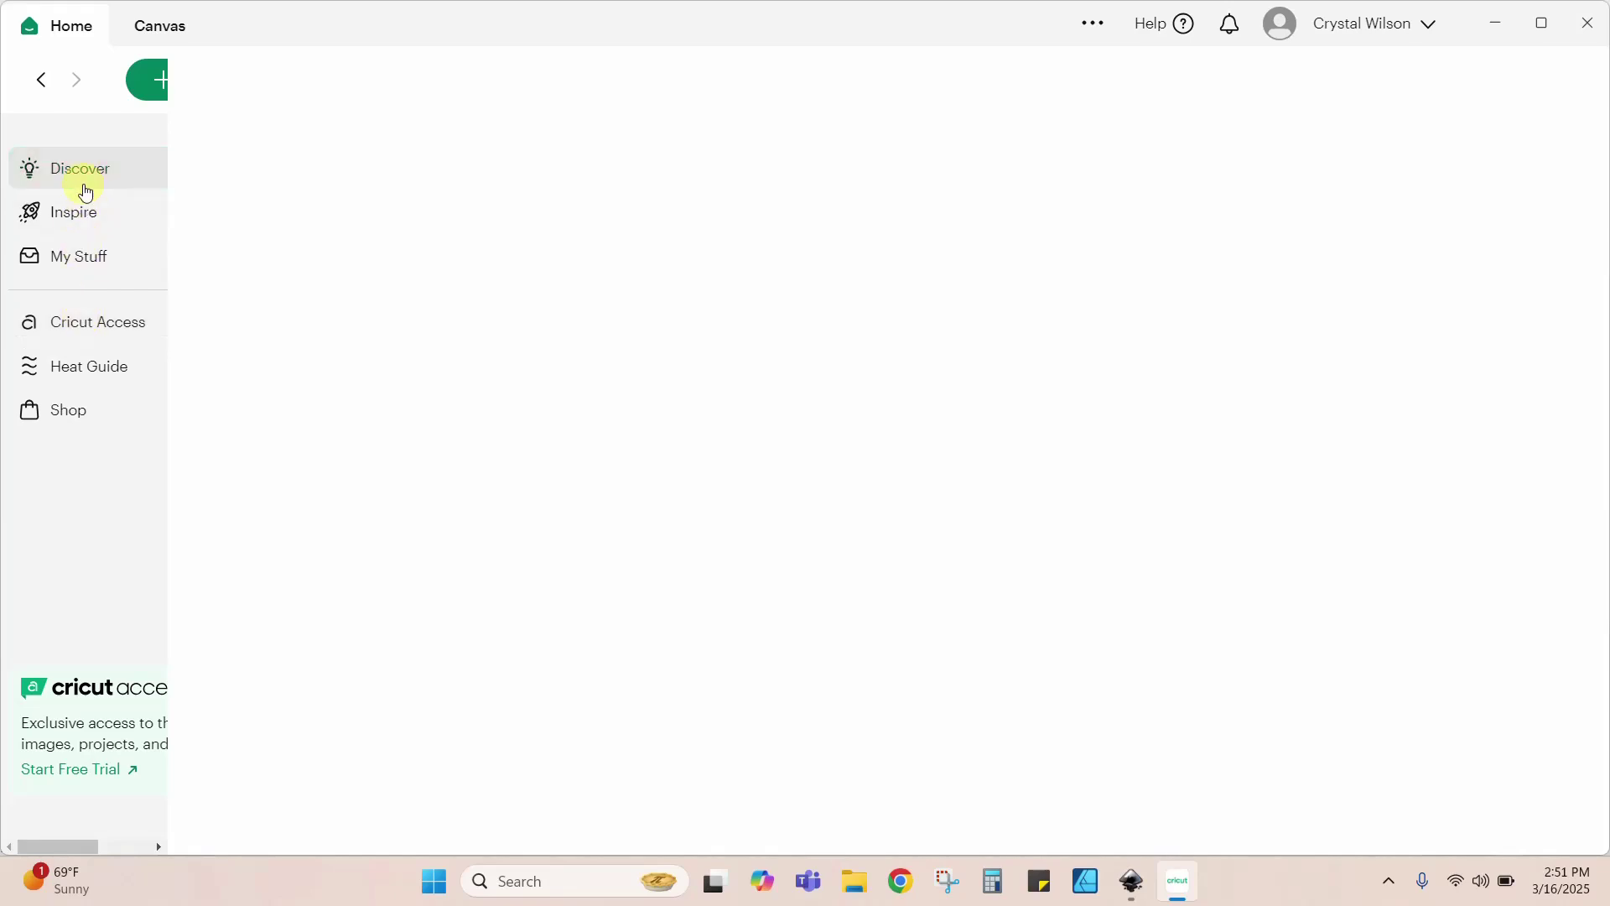
Step: Glance at account options, return to Canvas, start a new project and close Cricut Design Space
left_click(1433, 27)
left_click(1143, 323)
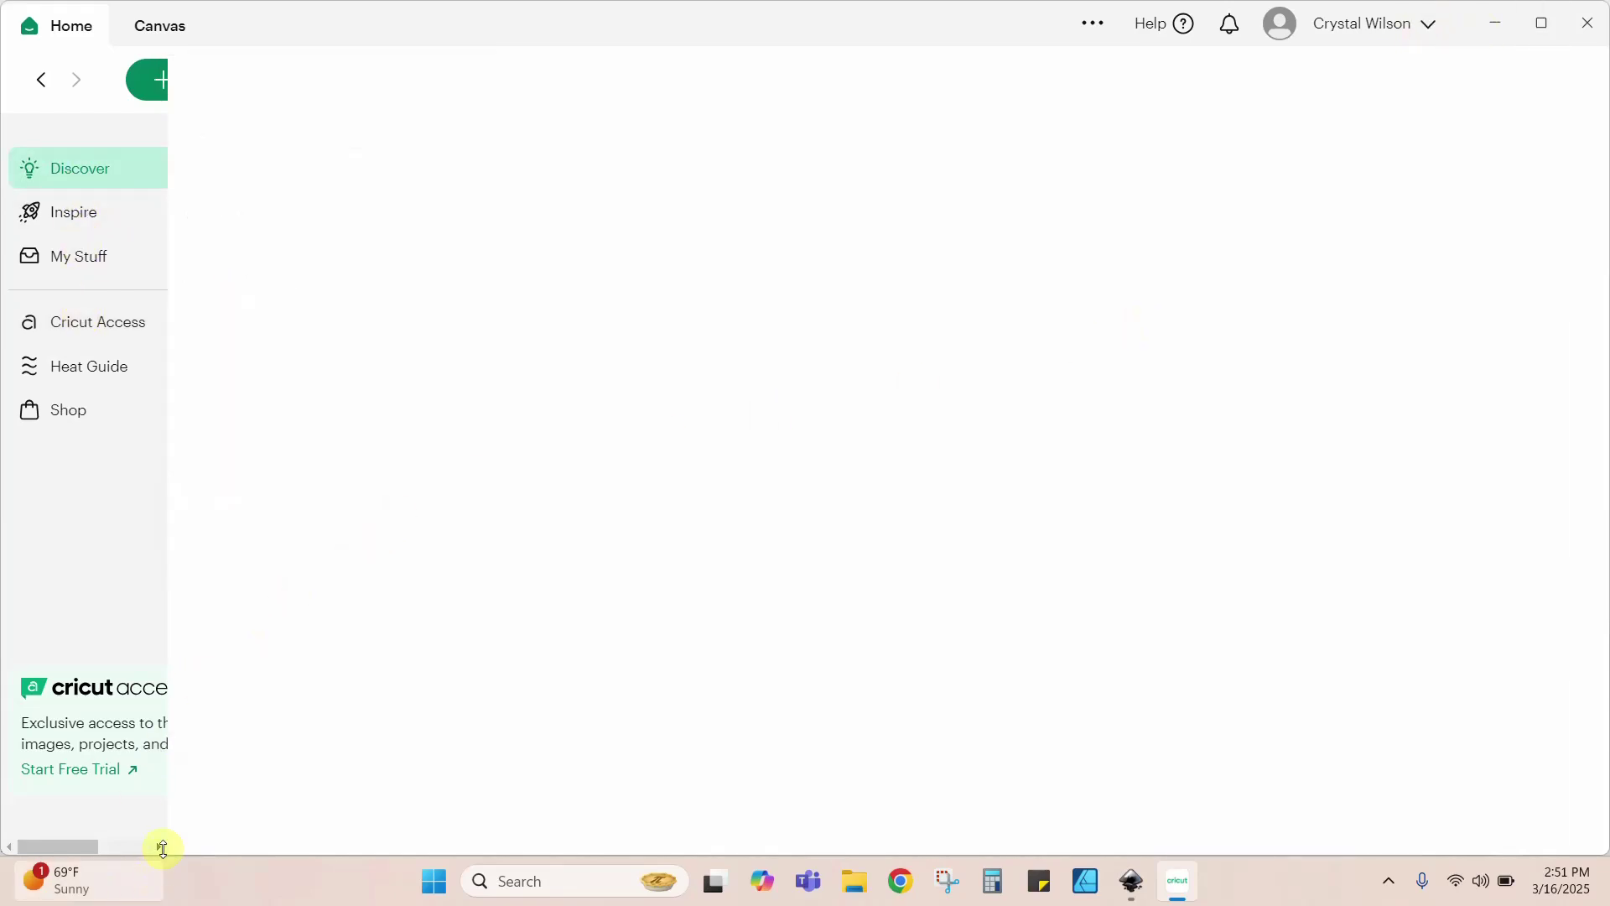
mouse_move(87, 848)
left_mouse_down()
mouse_move(152, 848)
mouse_move(58, 849)
left_mouse_up()
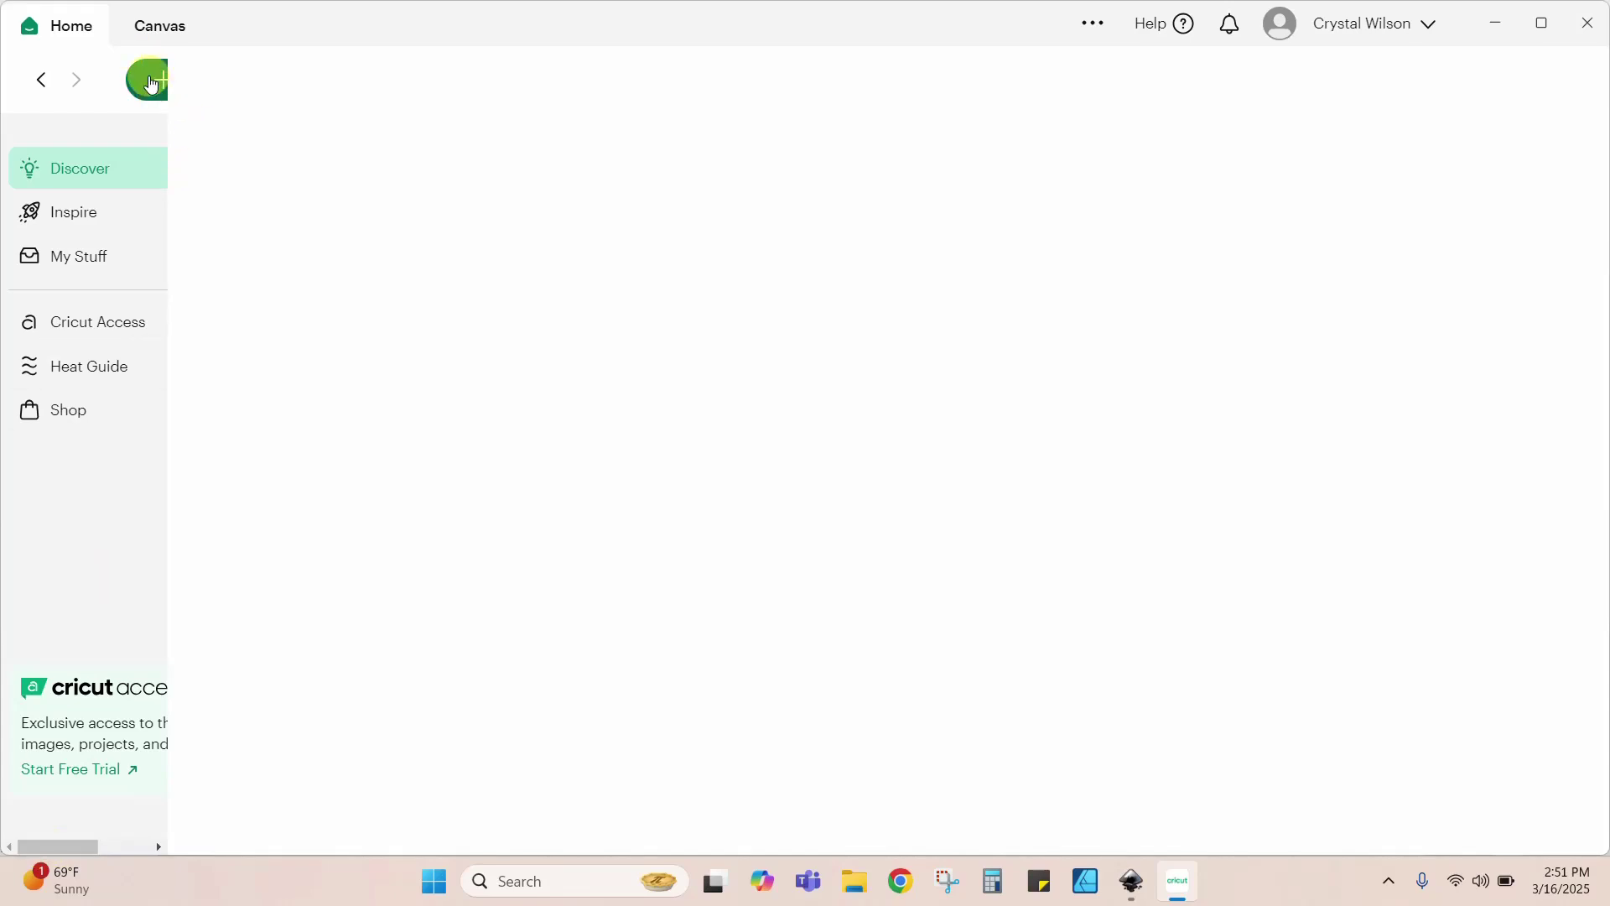
left_click(153, 27)
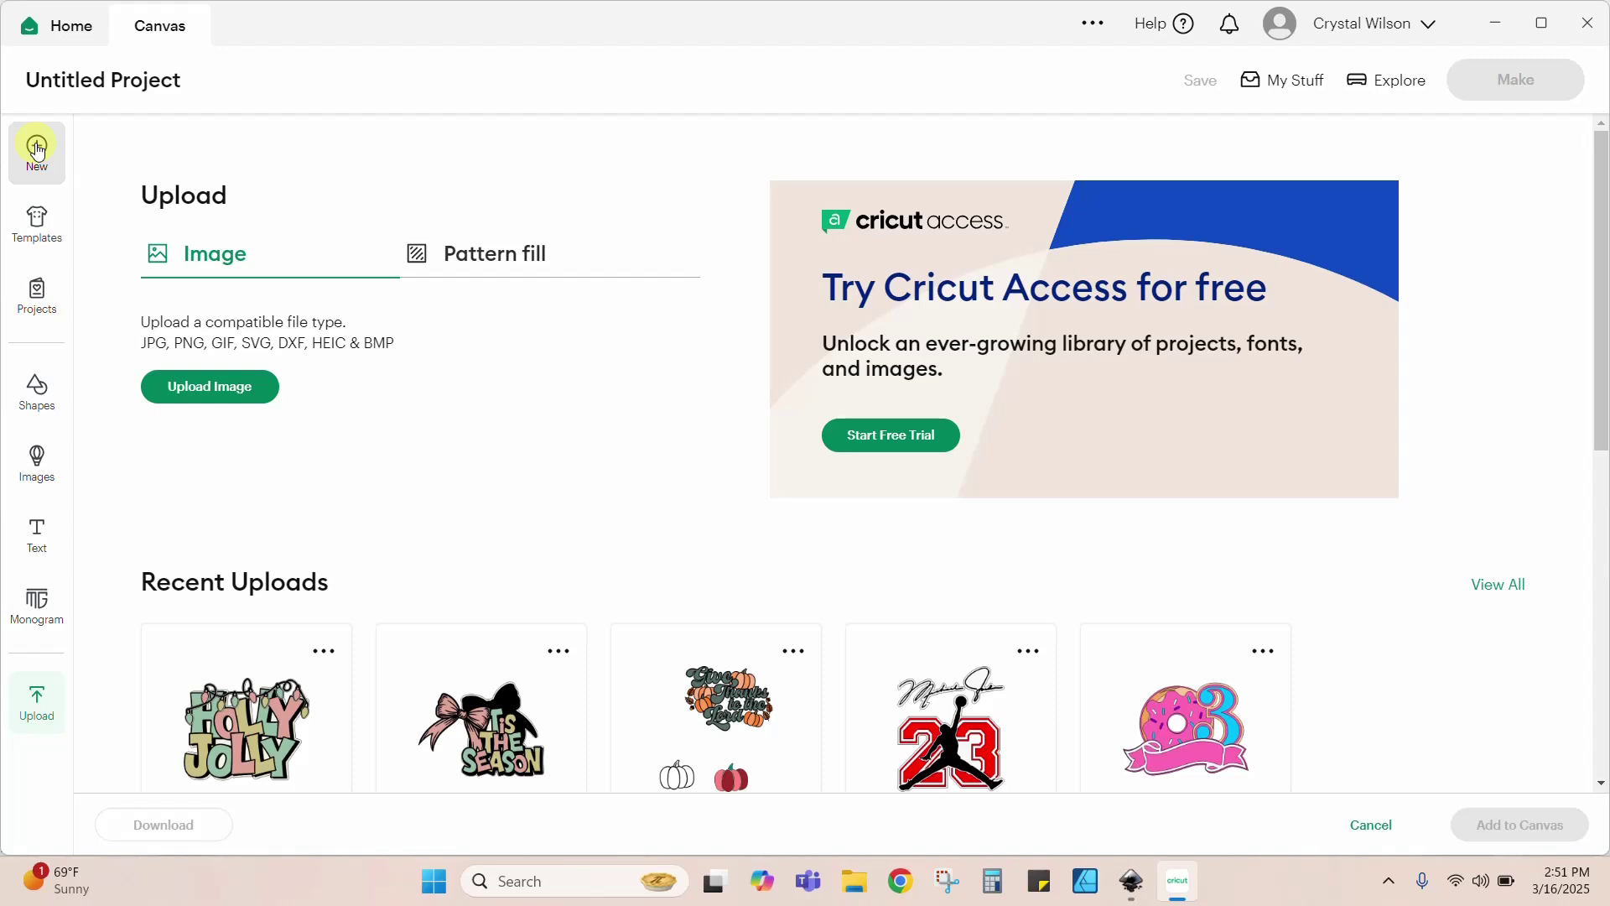
left_click(36, 148)
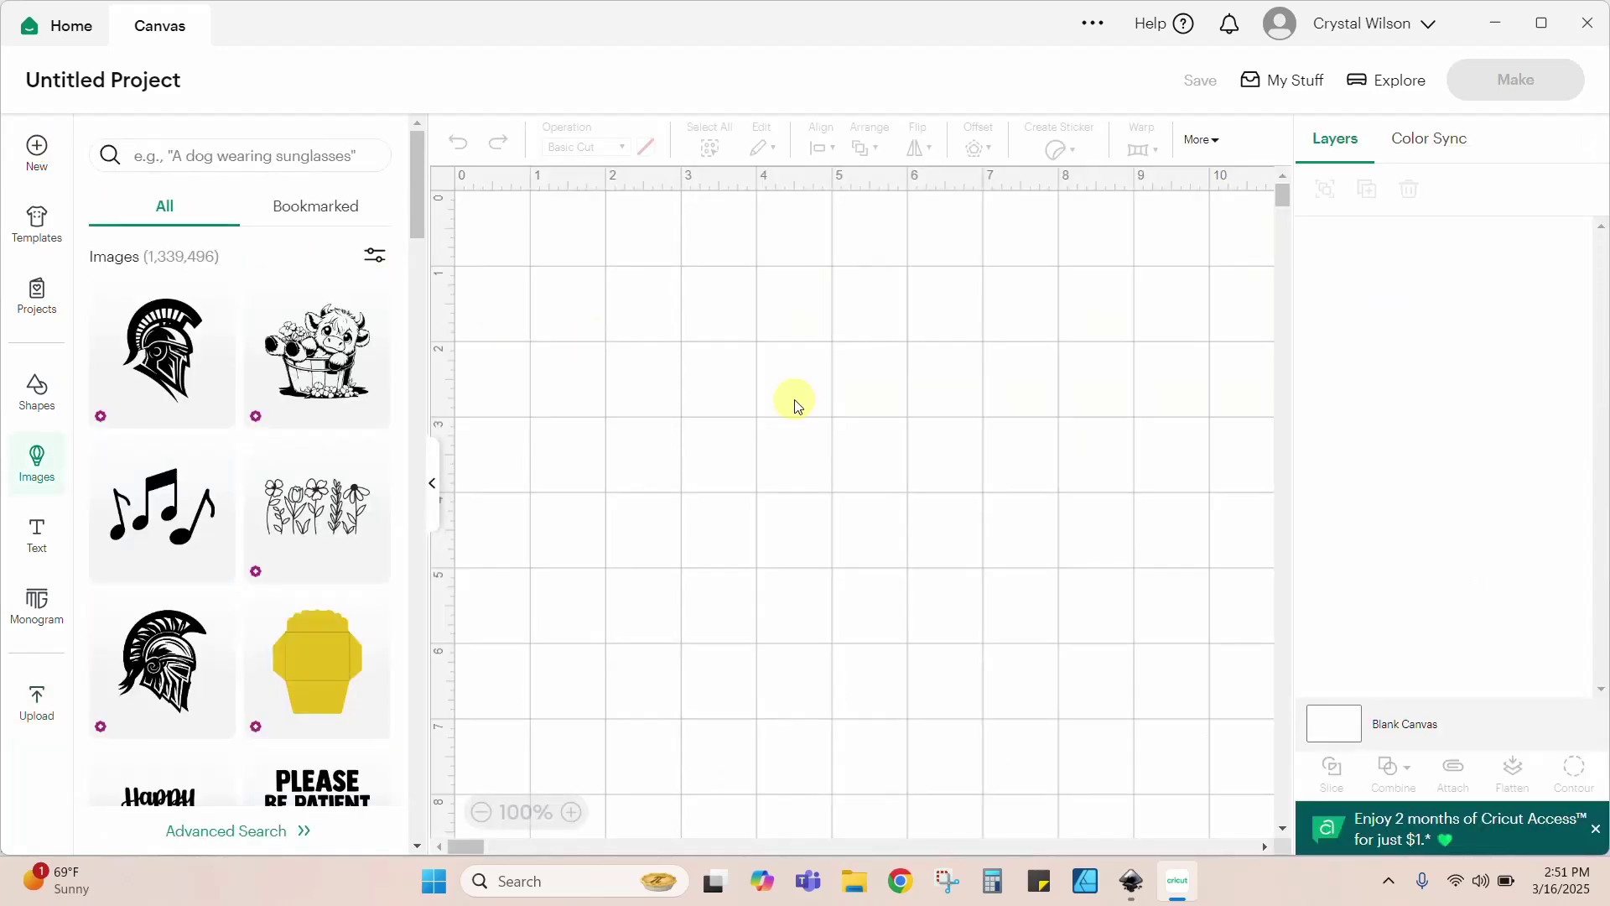
left_click(1598, 24)
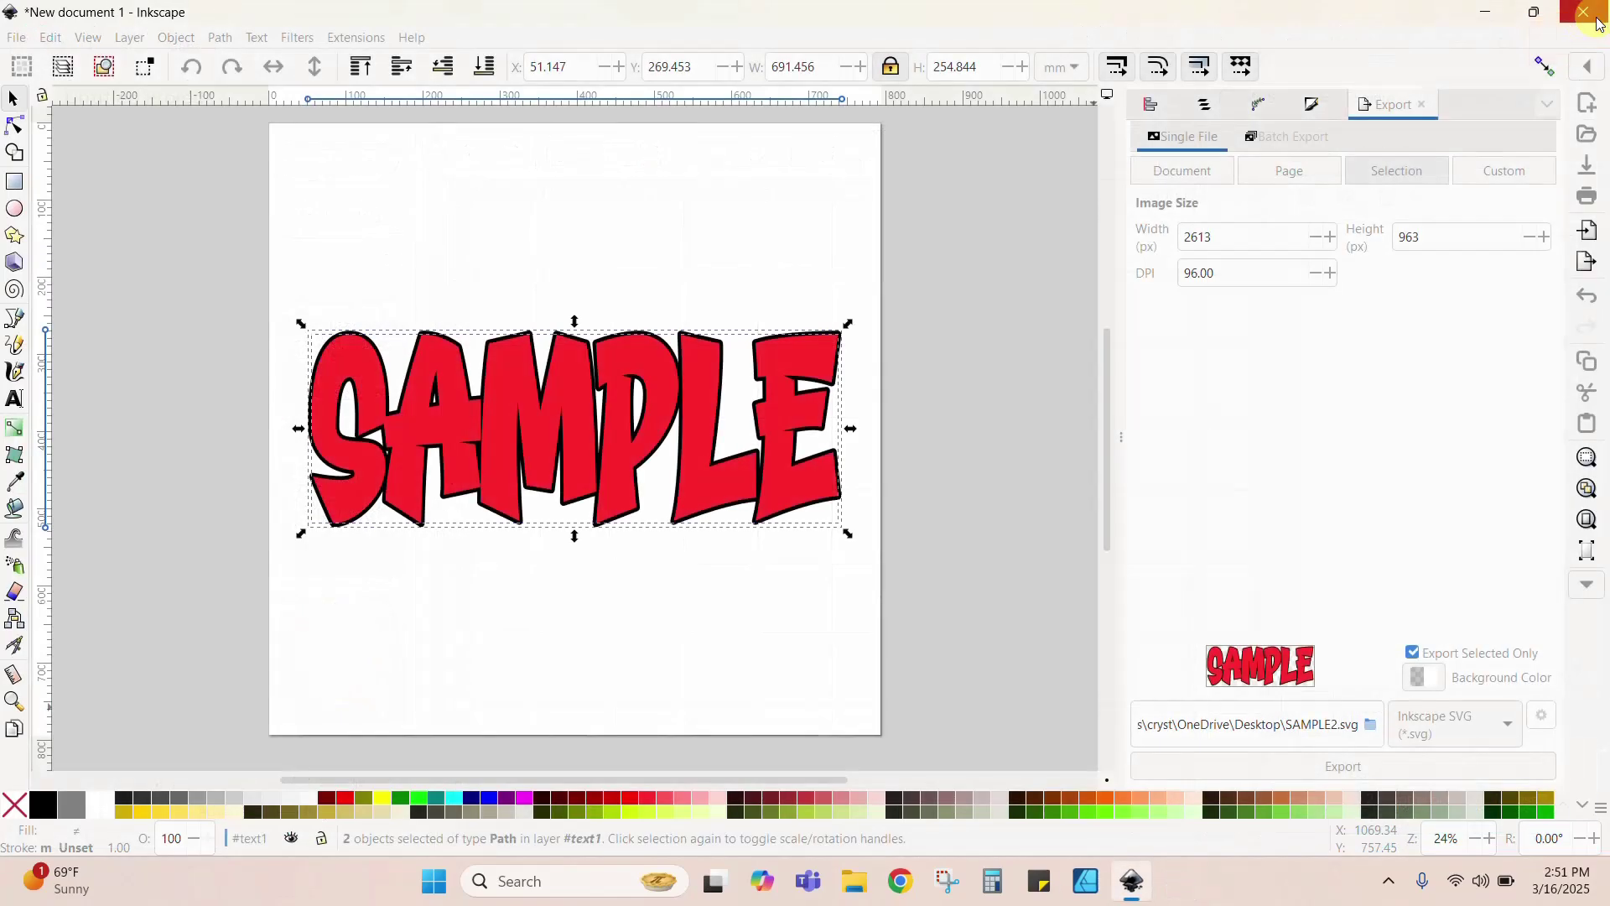
Step: Minimize Inkscape, relaunch Cricut Design Space from its desktop shortcut, and return to Inkscape
left_click(1483, 13)
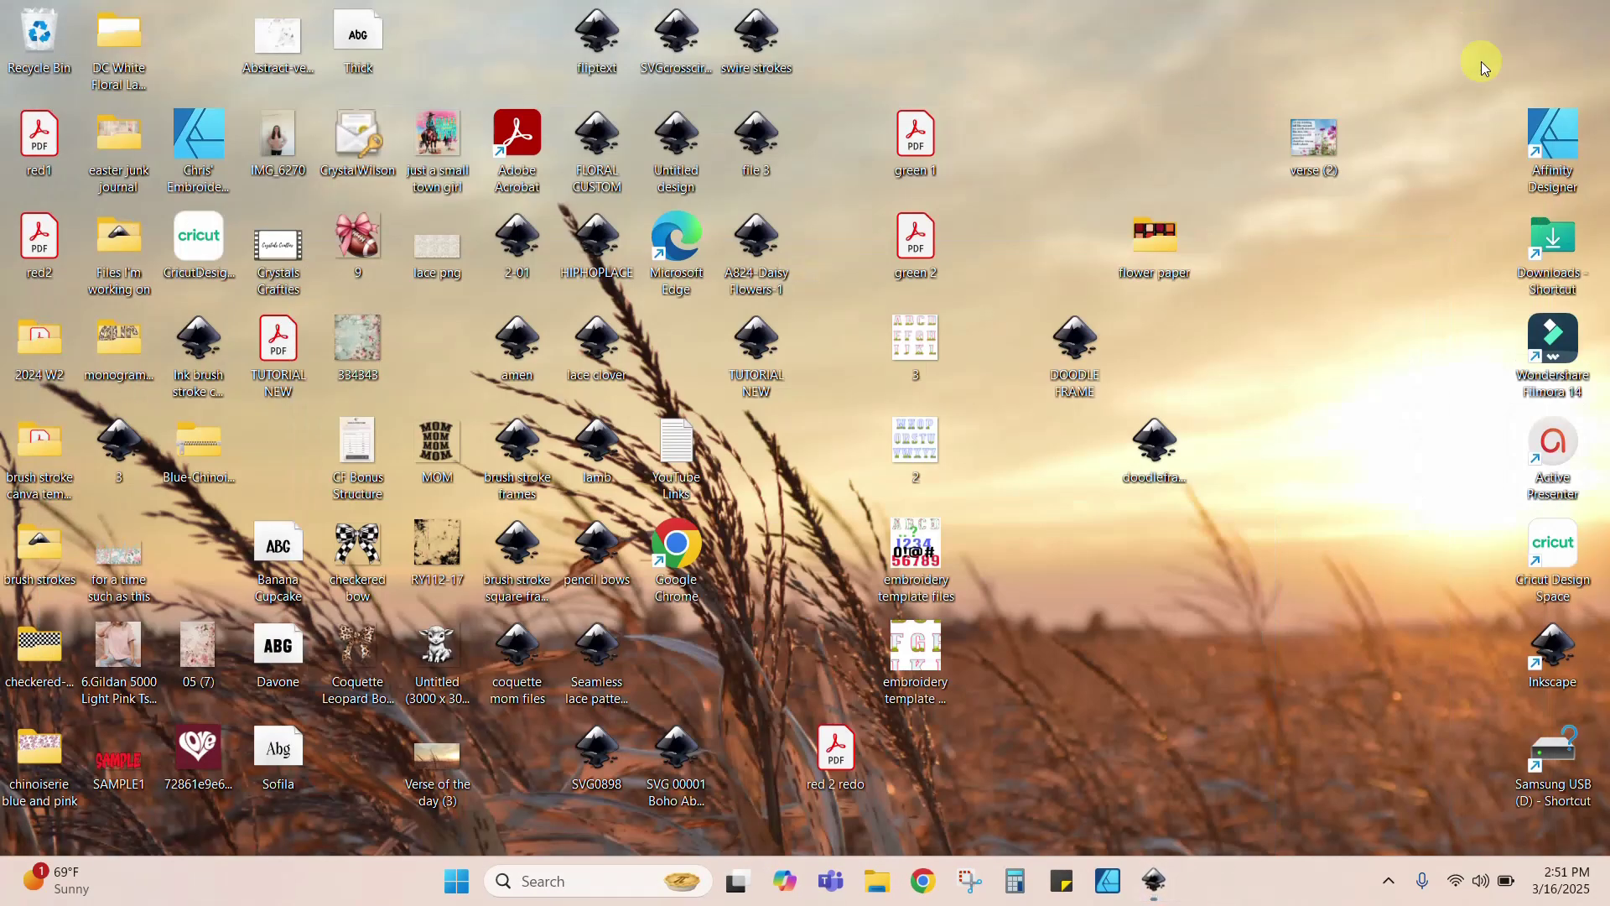
double_click(1567, 543)
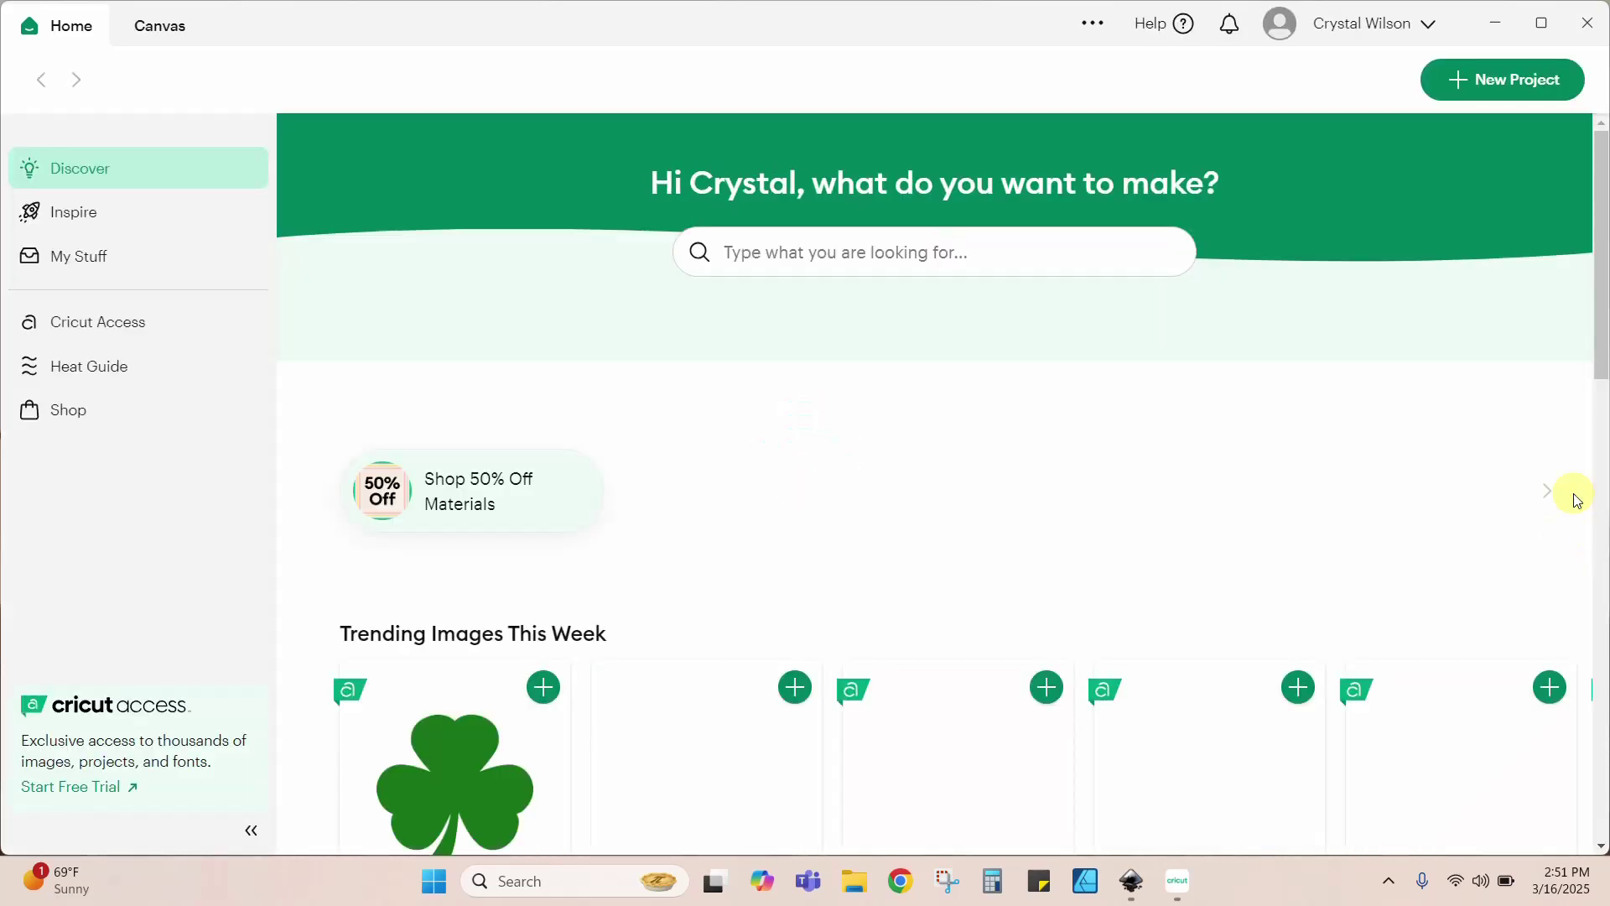
left_click(1131, 880)
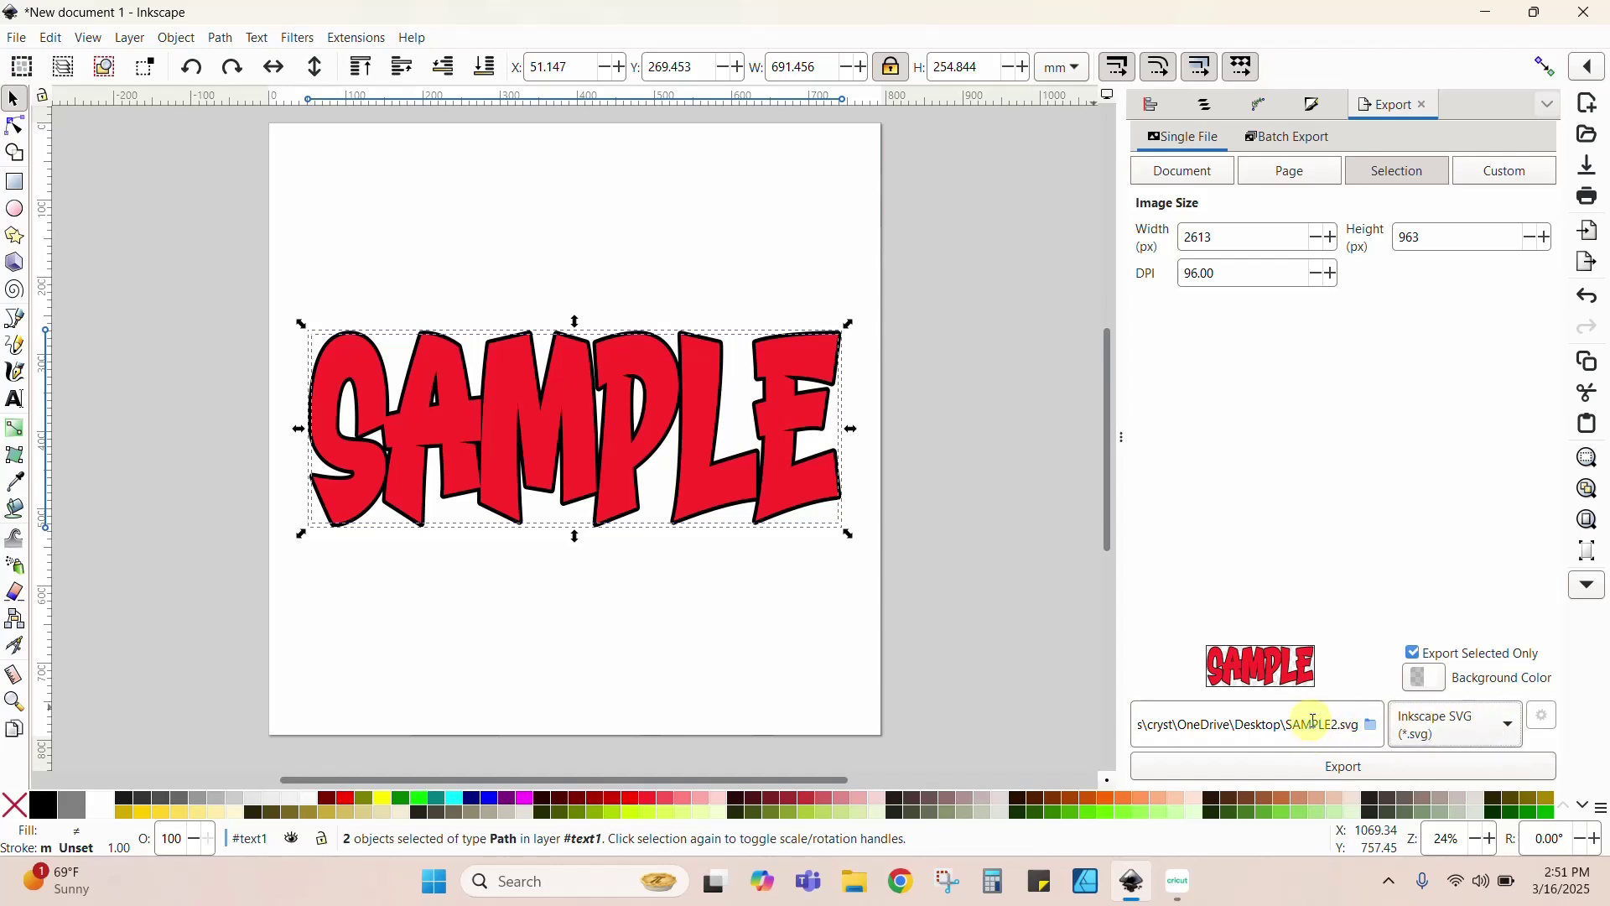
Step: Export the SAMPLE lettering as SAMPLE2.svg, then begin a new blank Cricut Design Space project
left_click(1339, 765)
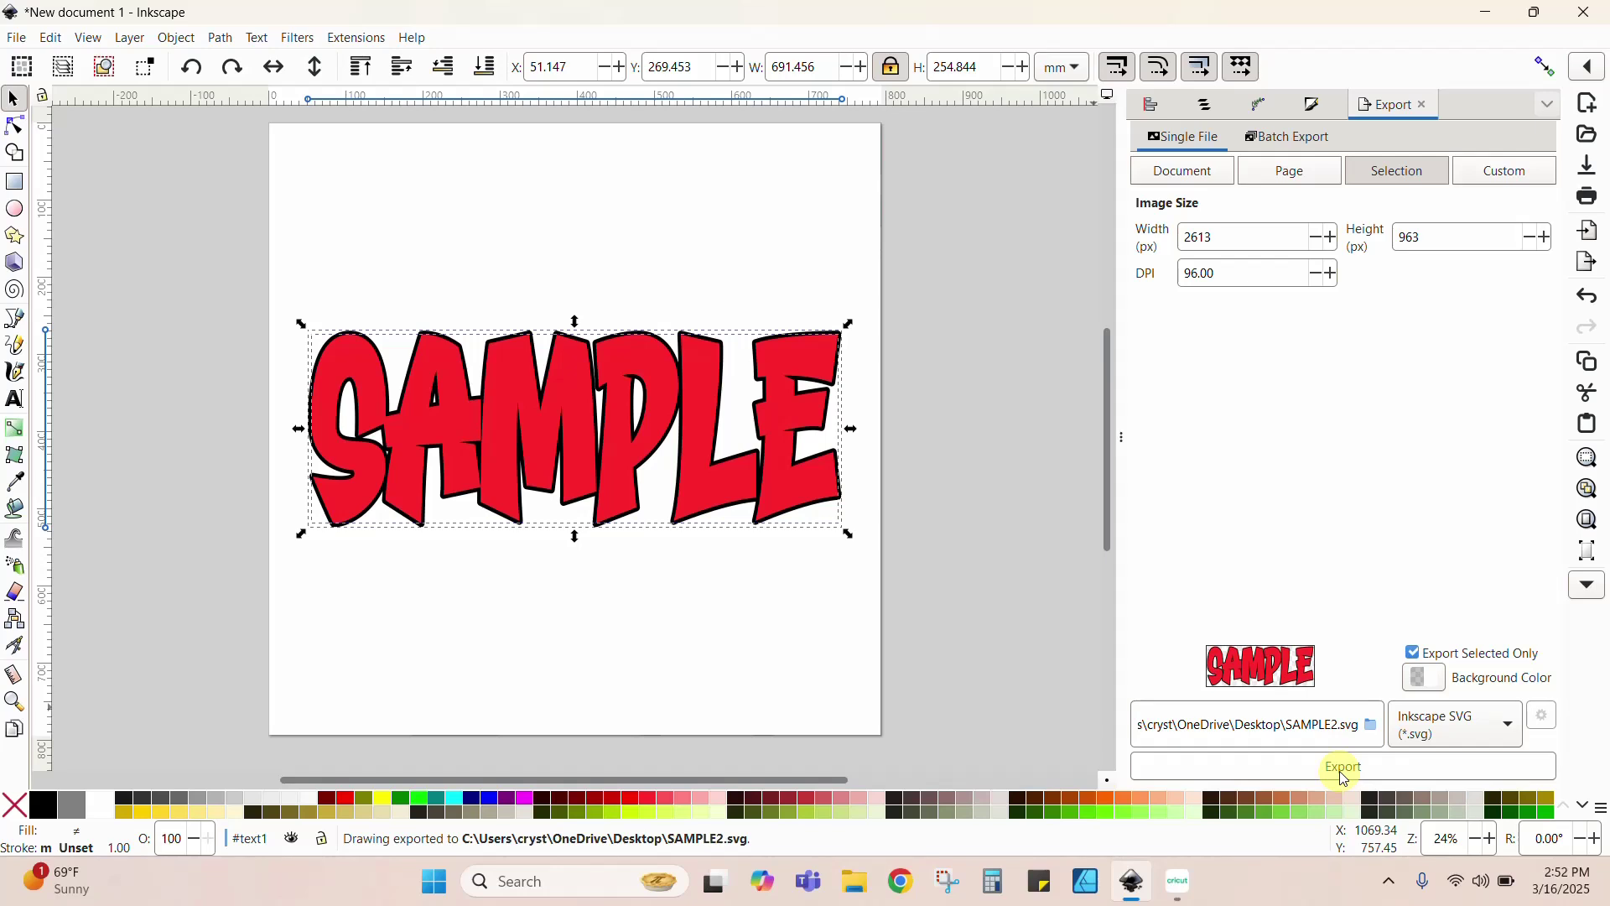
left_click(1343, 776)
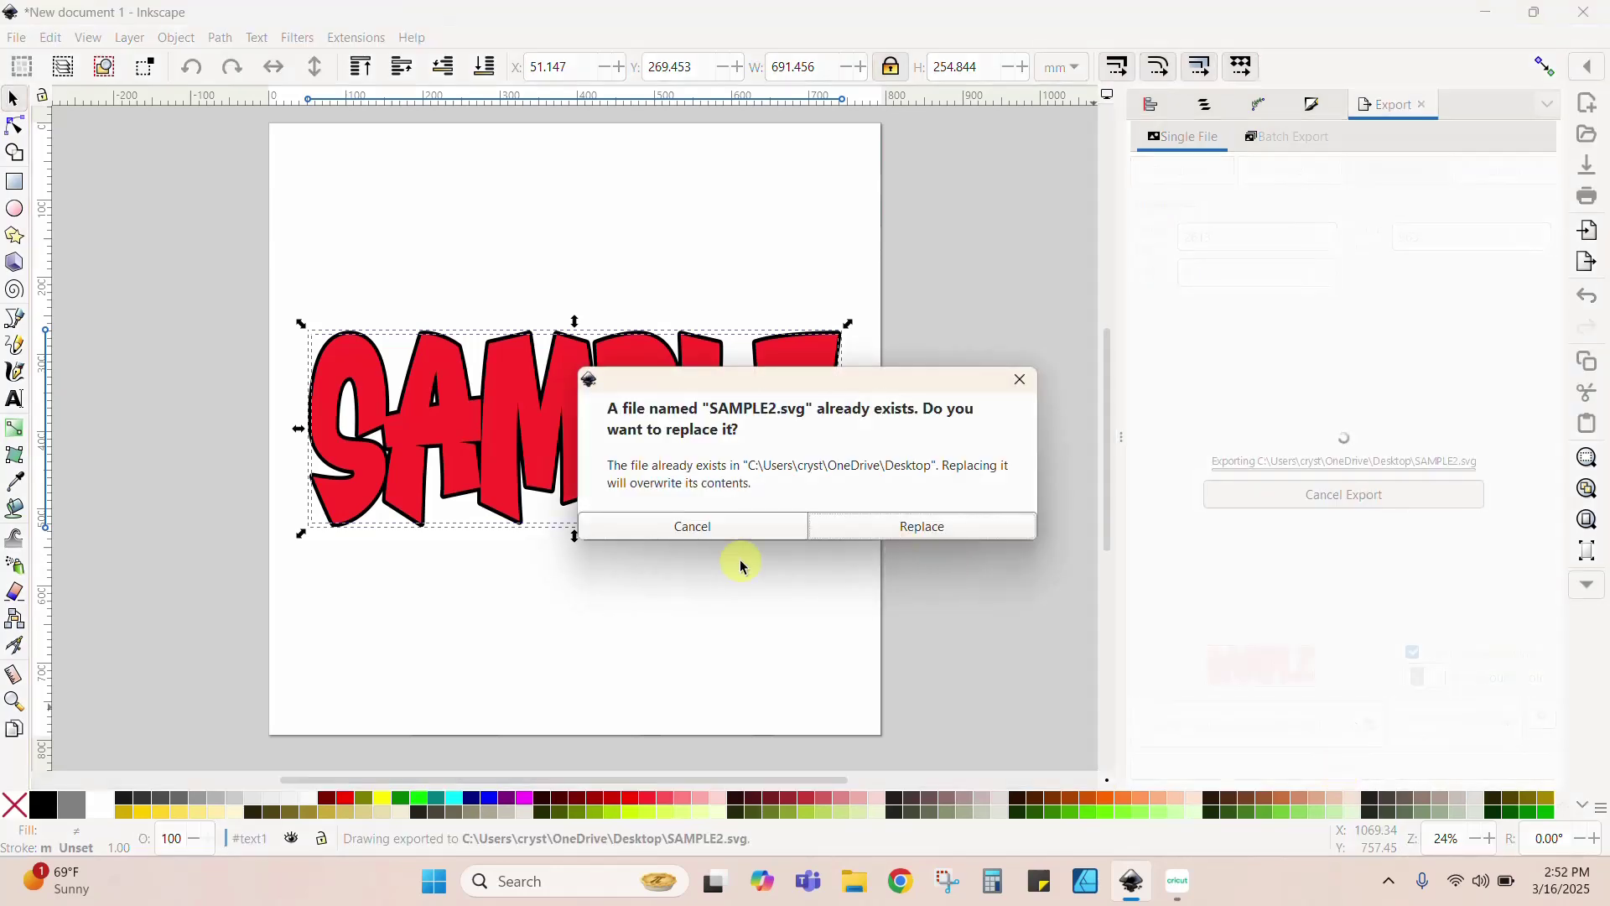
left_click(718, 529)
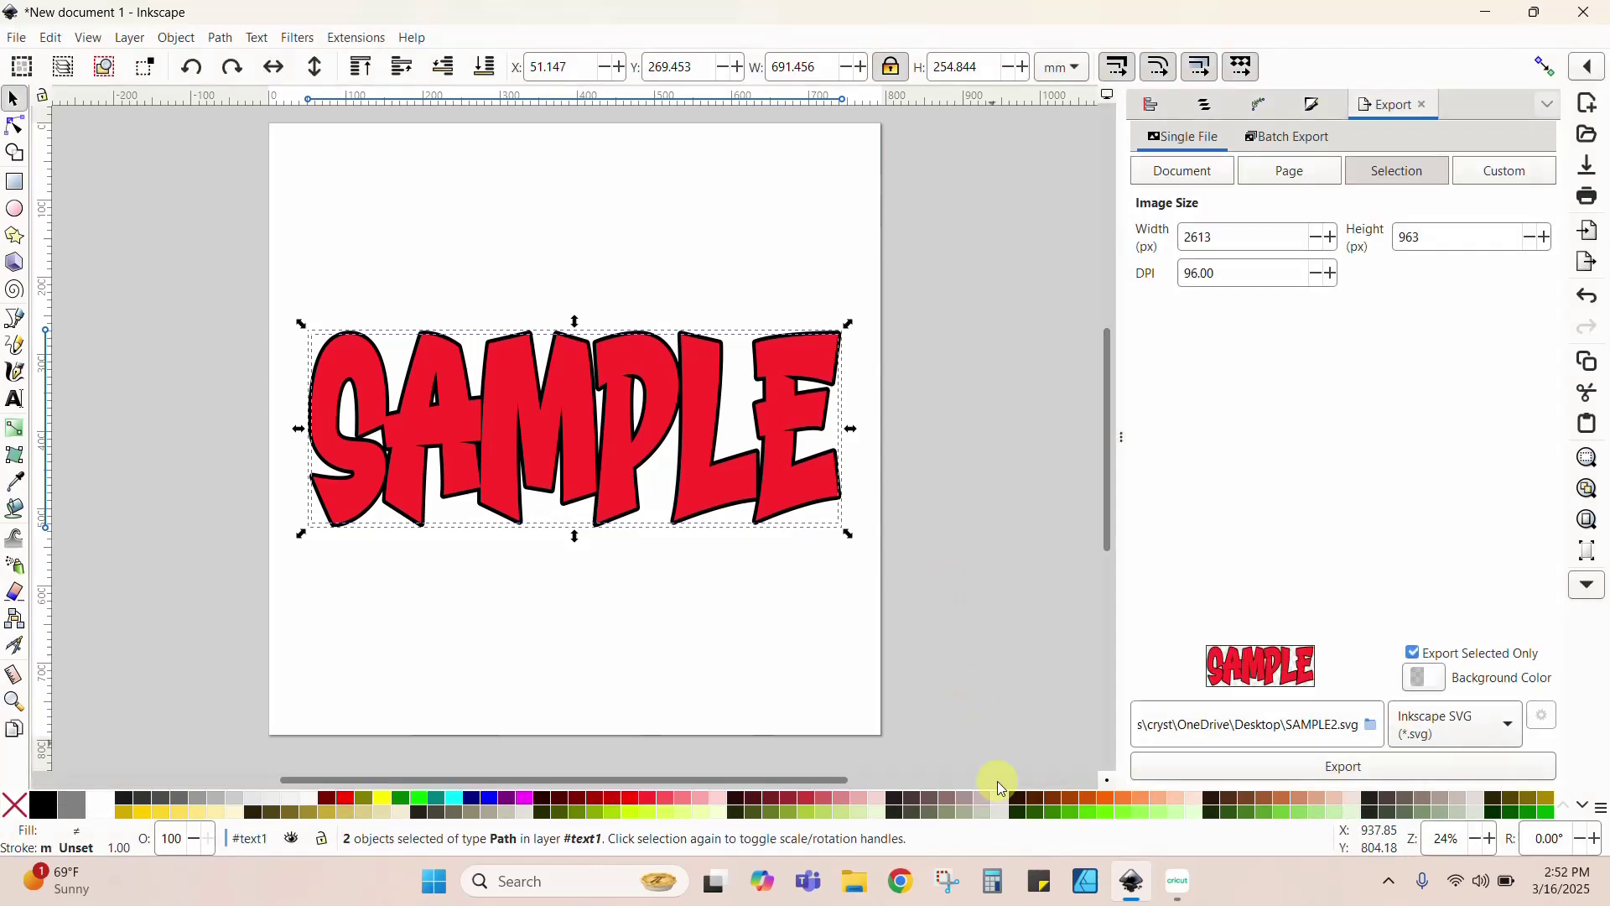
left_click(1176, 883)
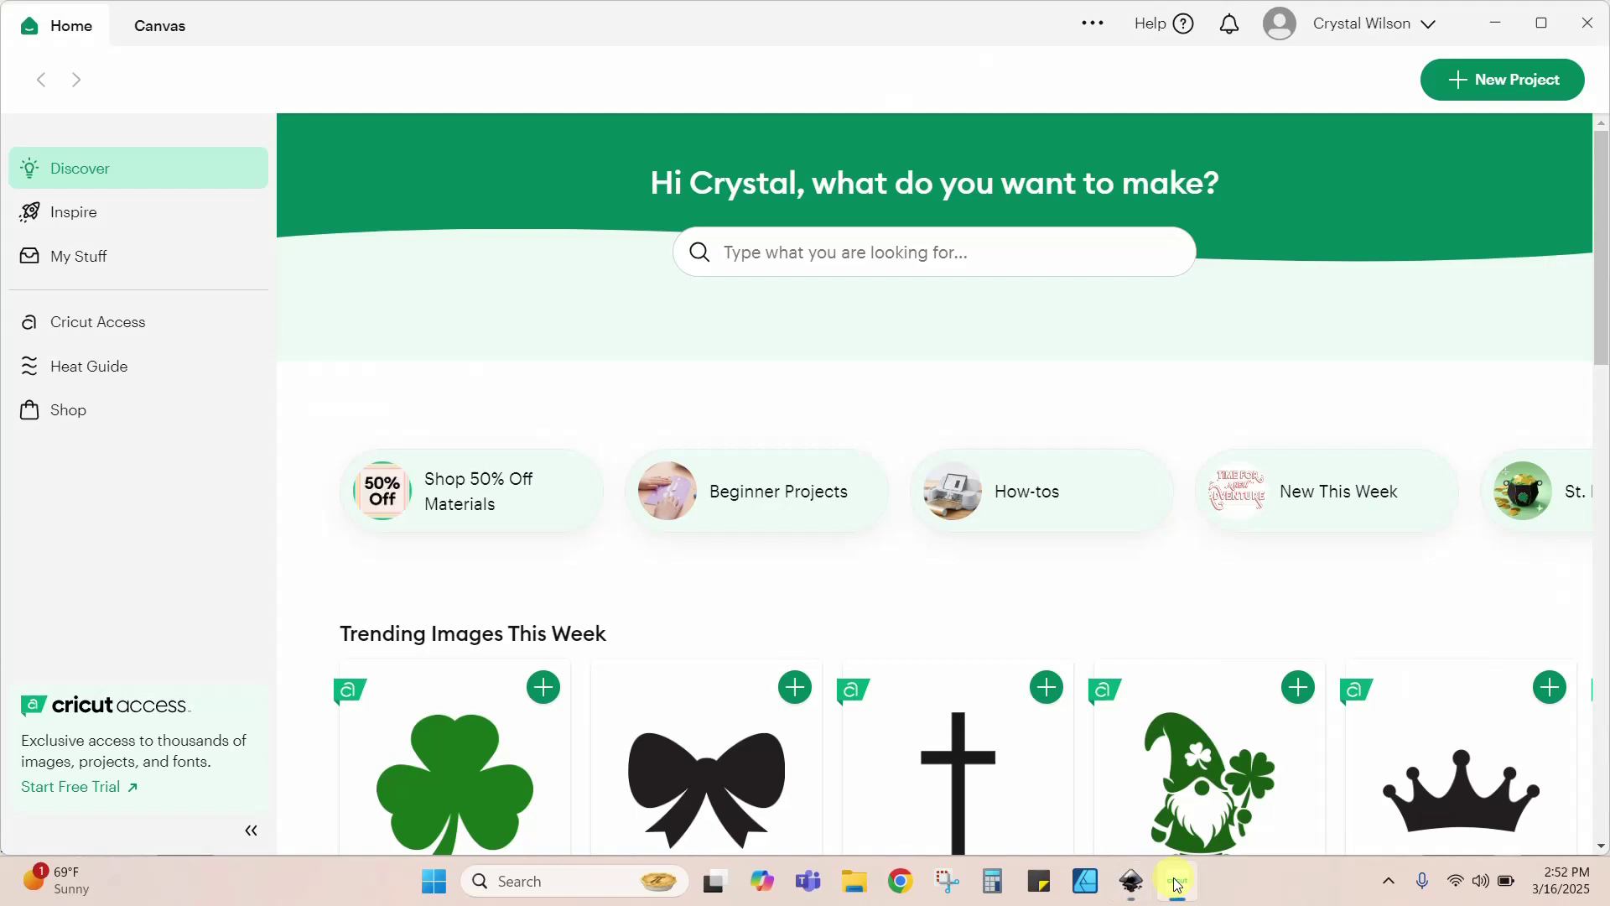
left_click(1504, 80)
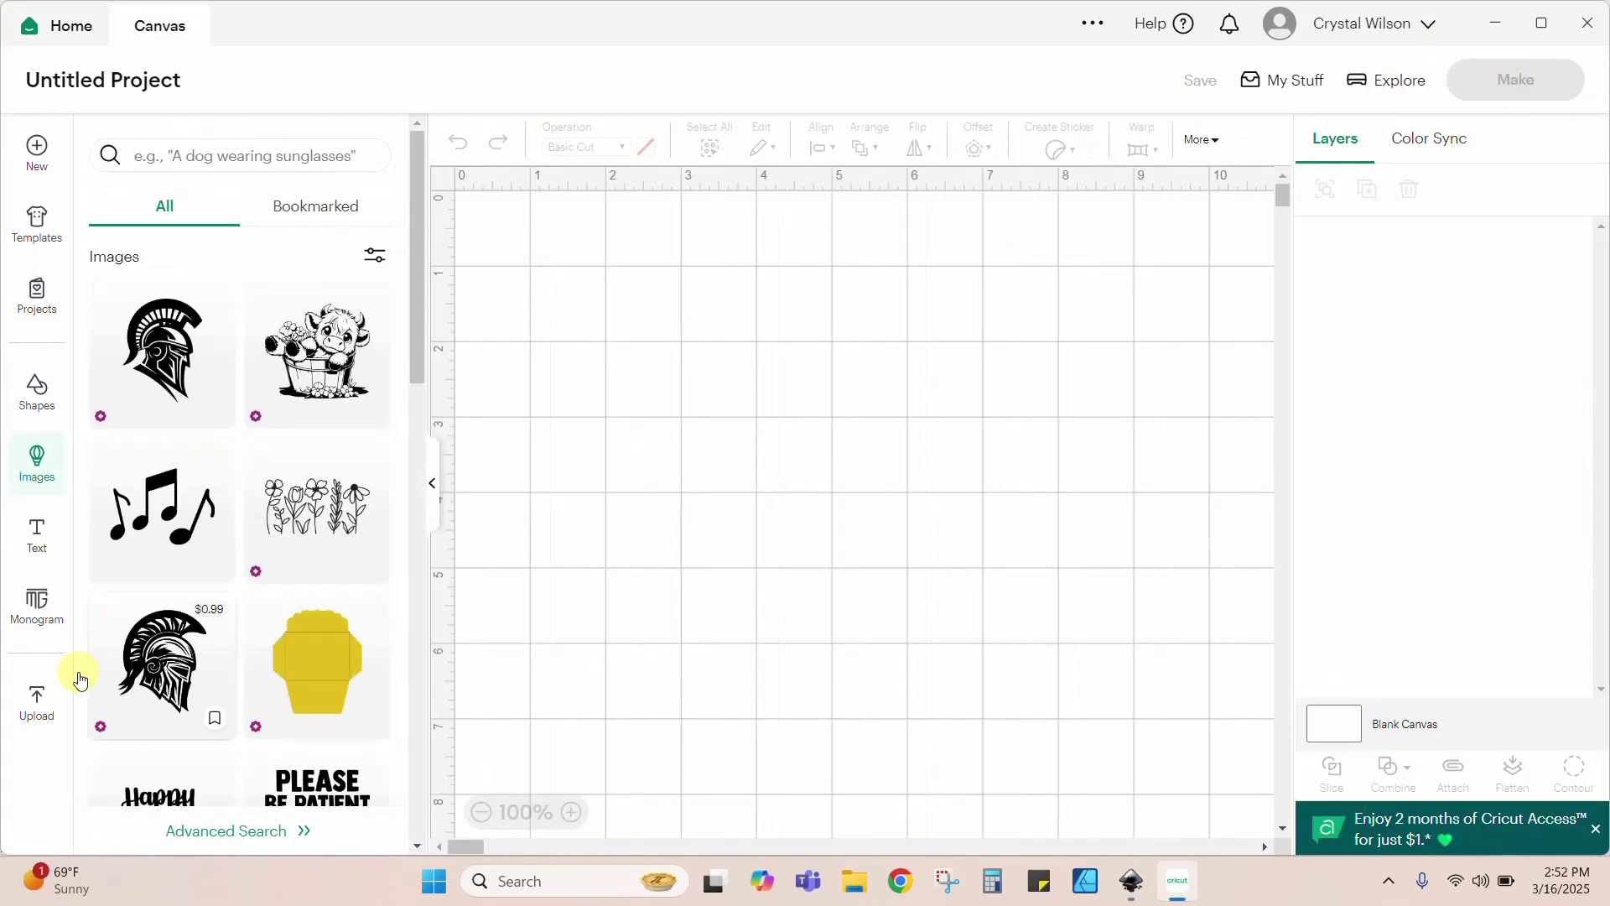
Step: Upload the SAMPLE2 file from the file browser and continue past the preview to Image Details
left_click(34, 703)
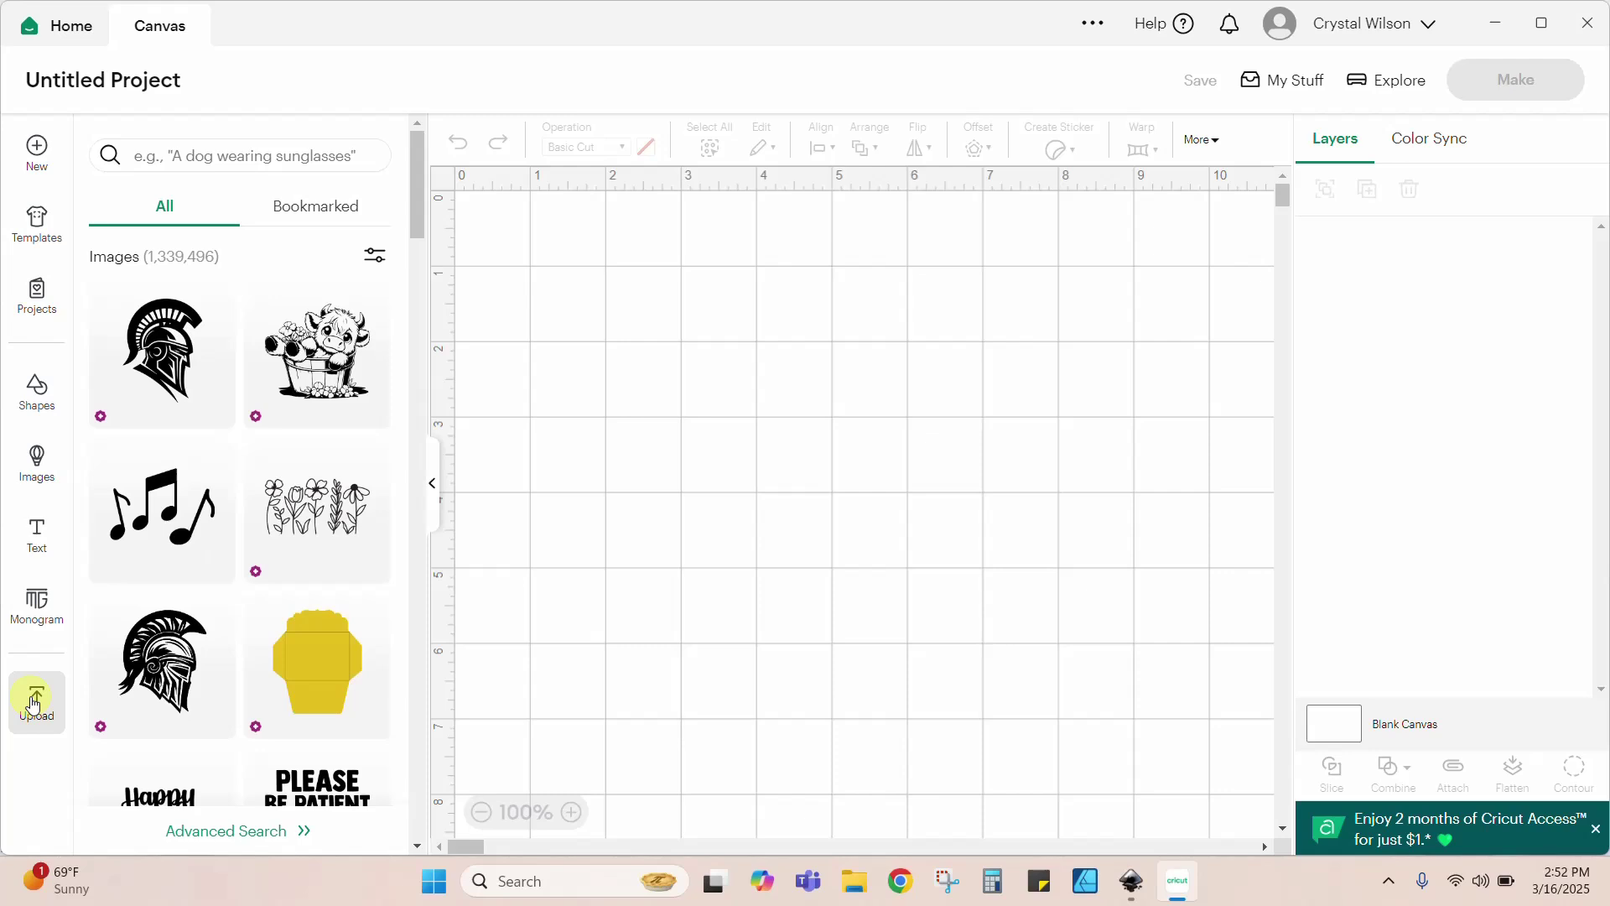
left_click(199, 399)
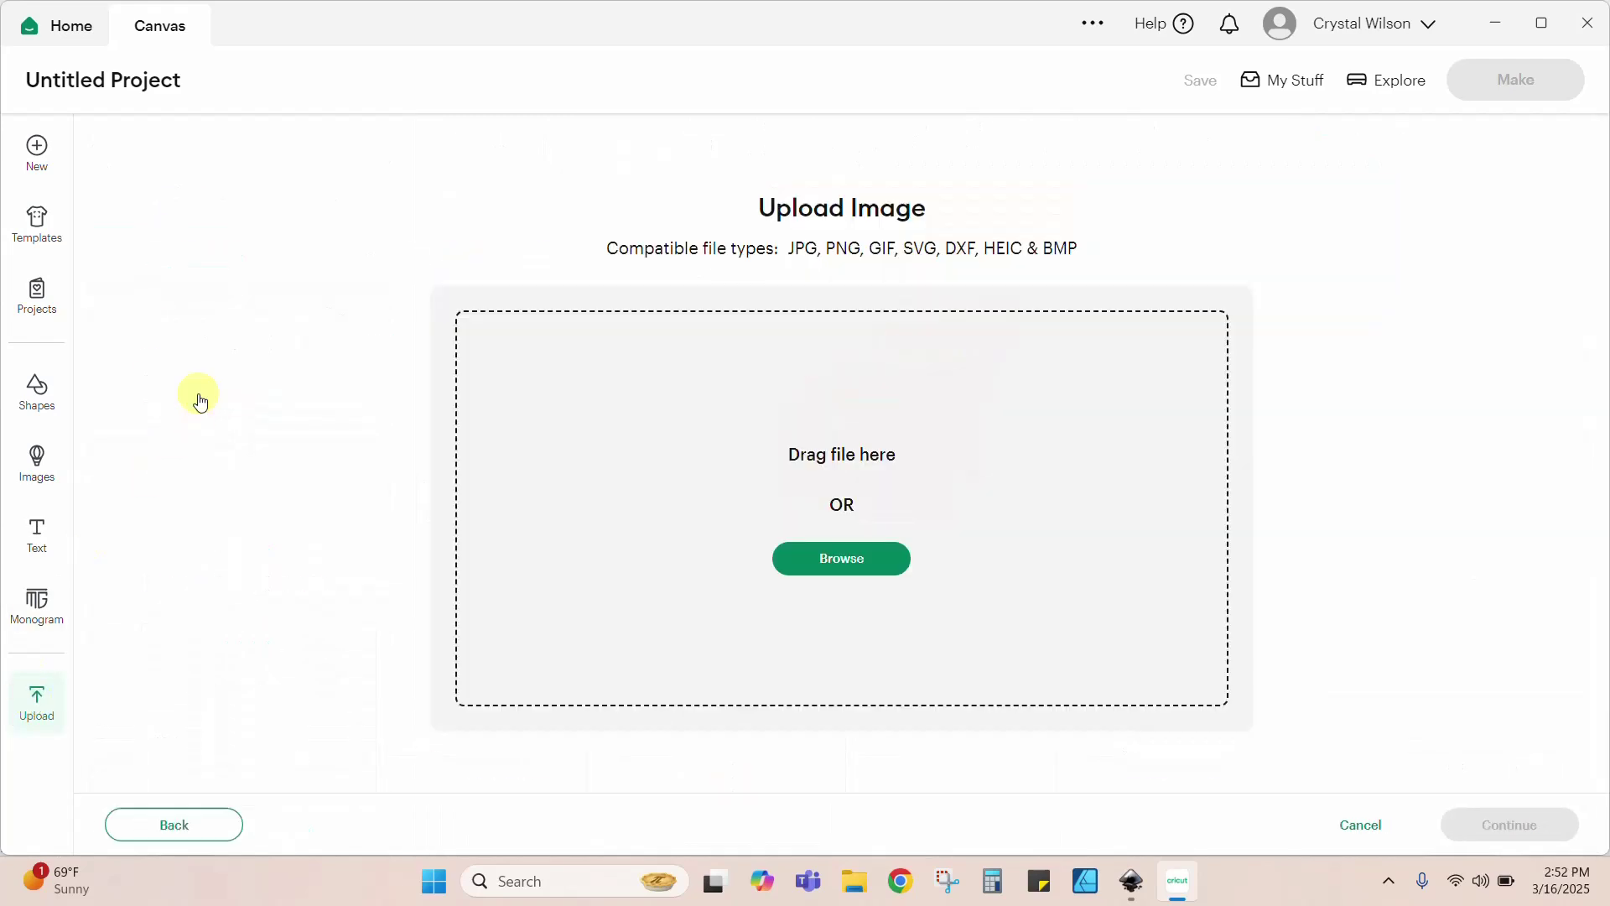
left_click(869, 566)
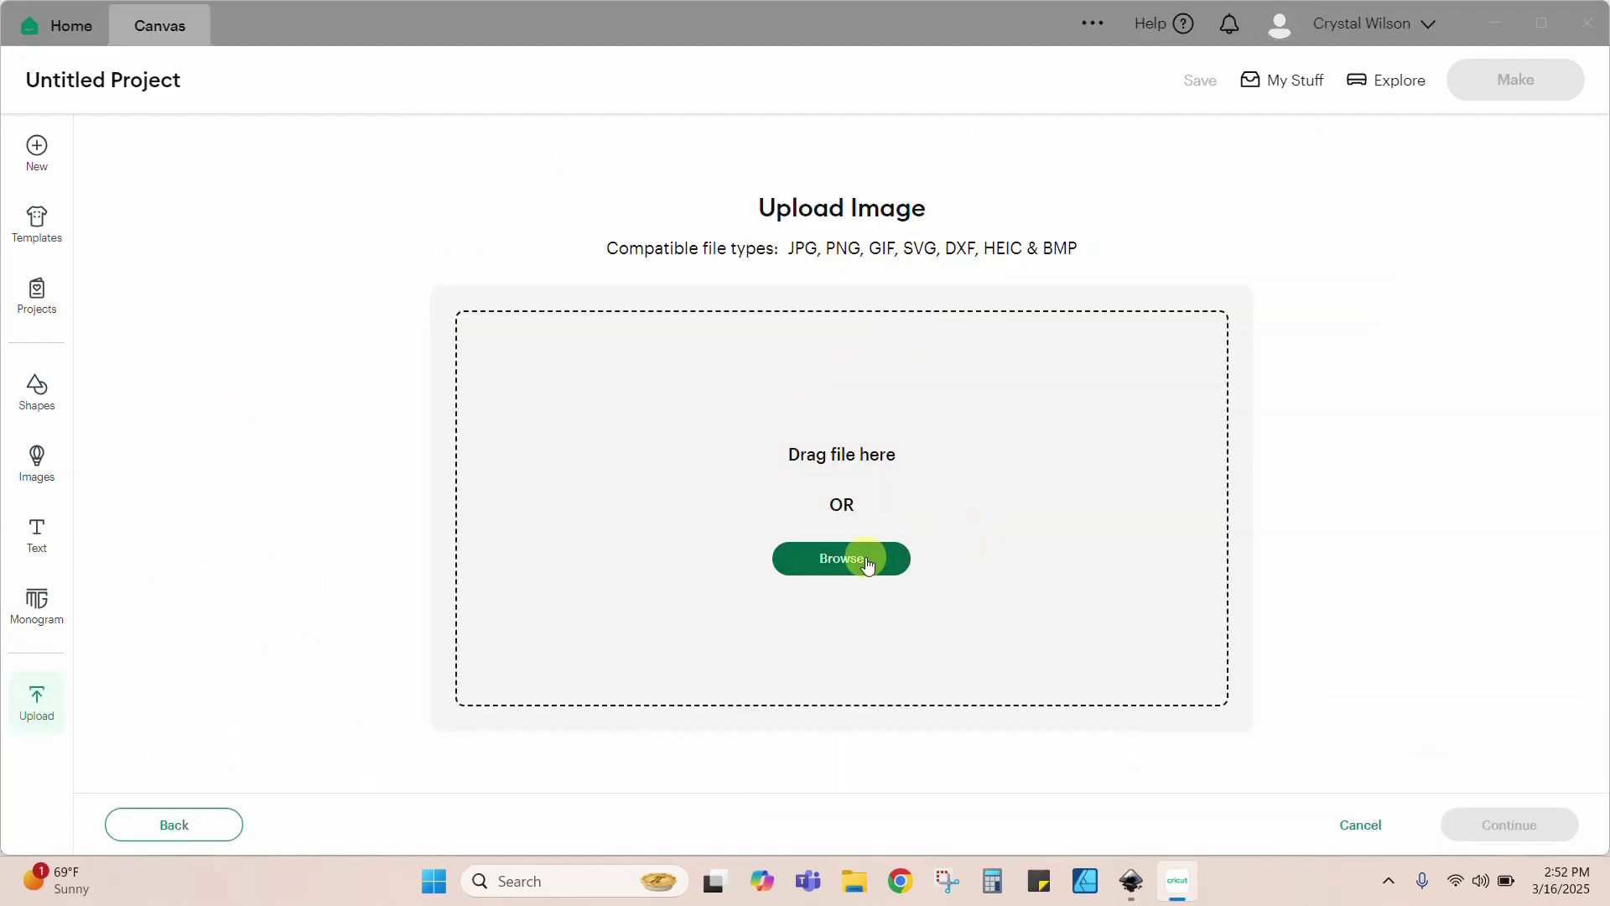
scroll(660, 327, "down", 3)
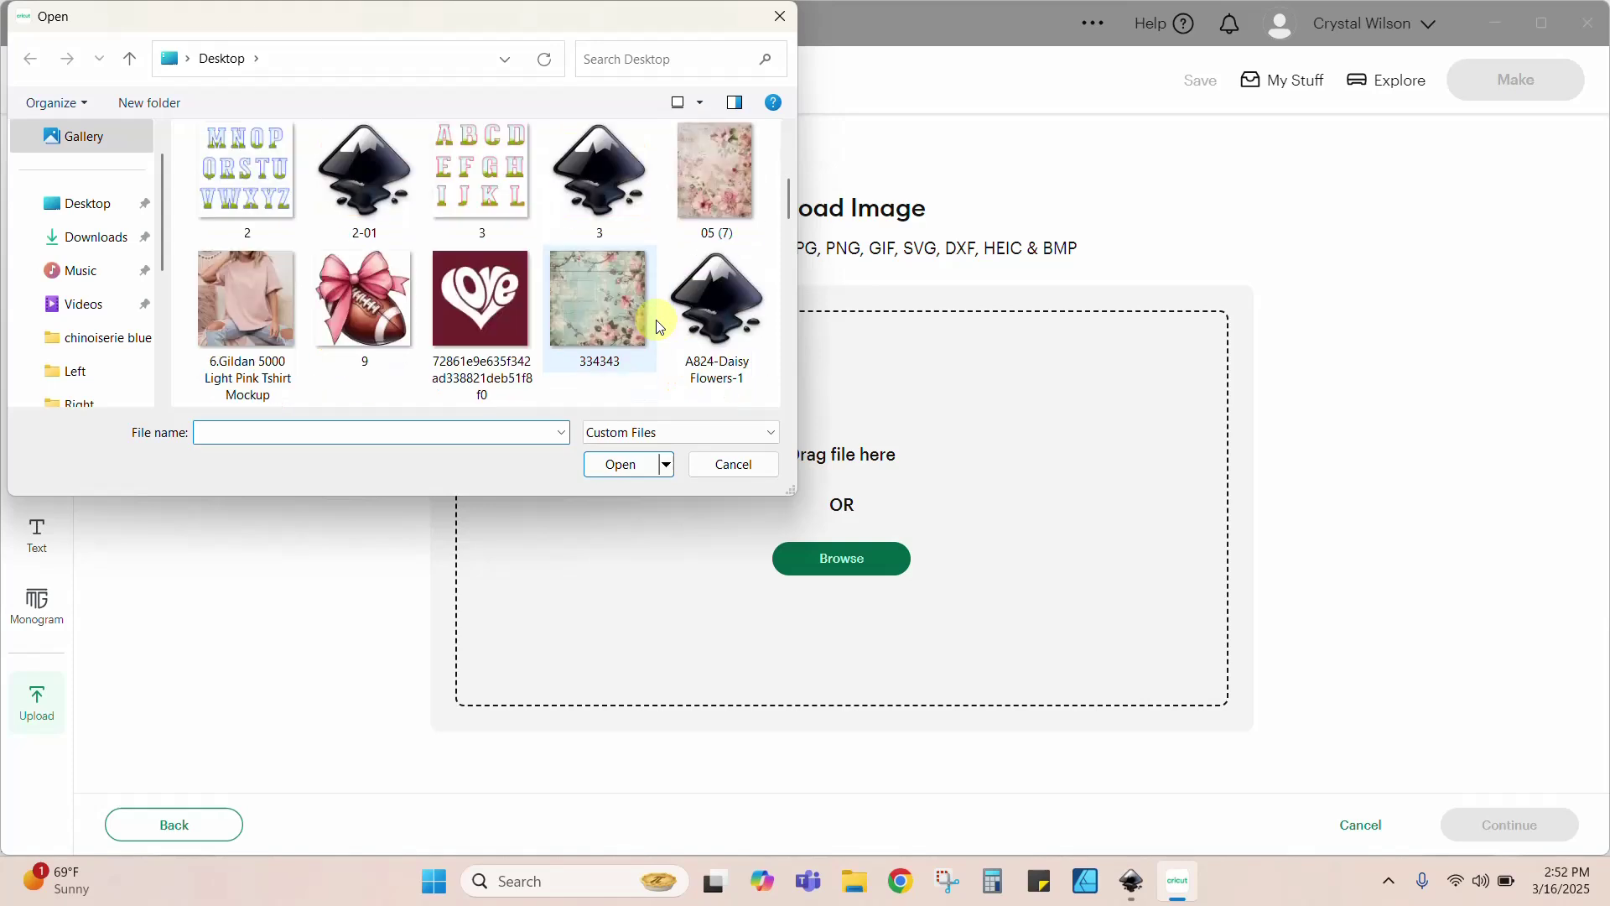
scroll(658, 324, "down", 5)
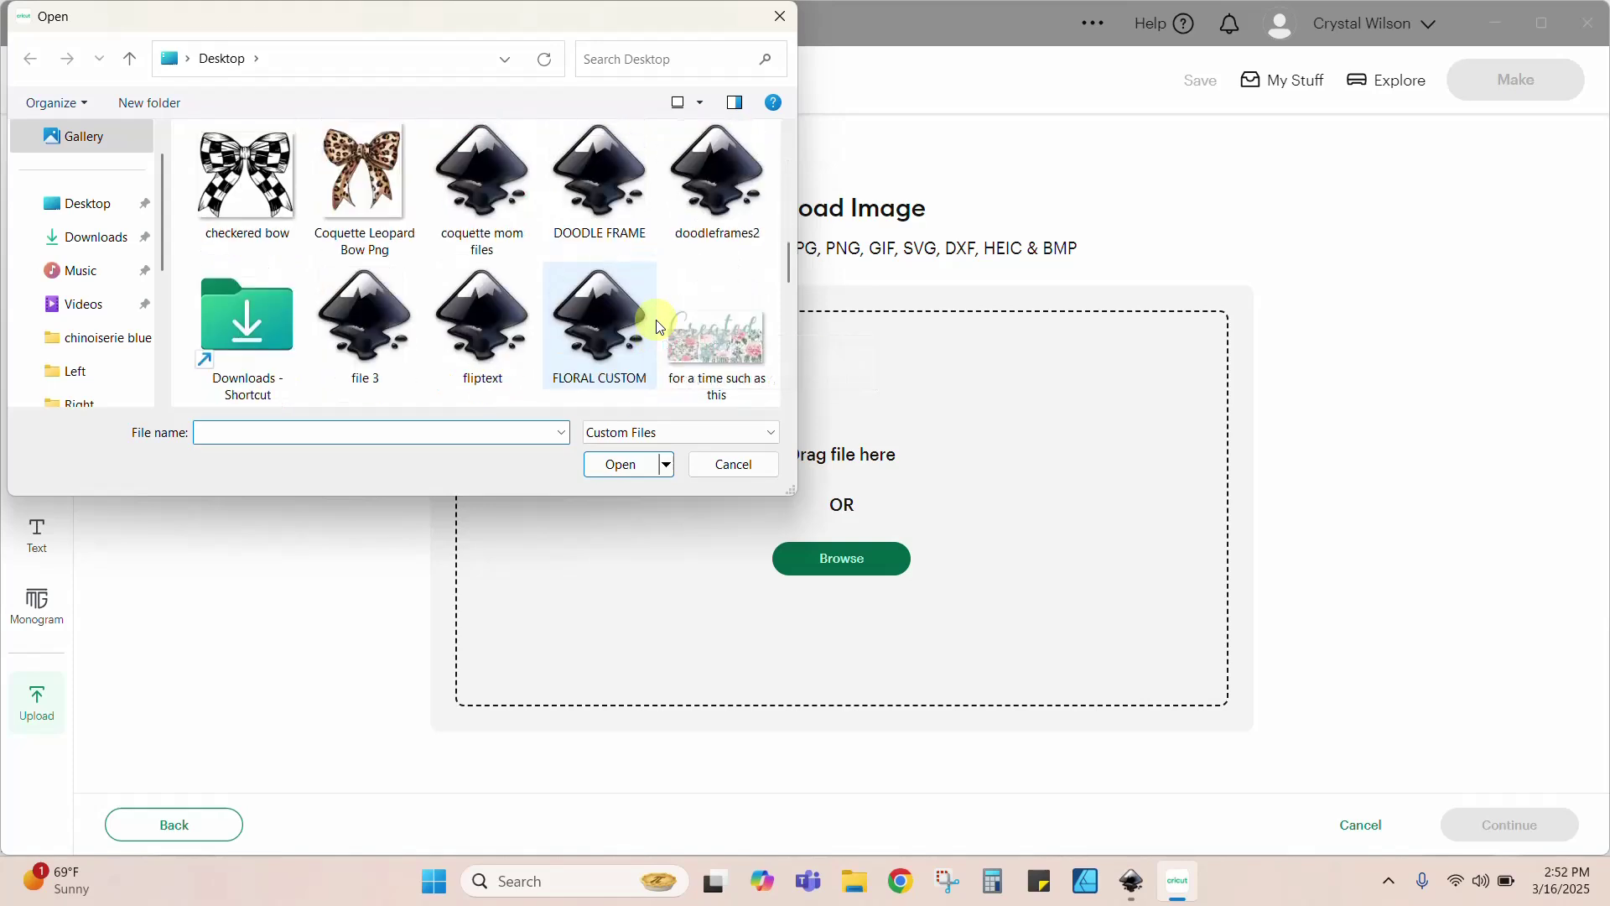
scroll(658, 324, "down", 10)
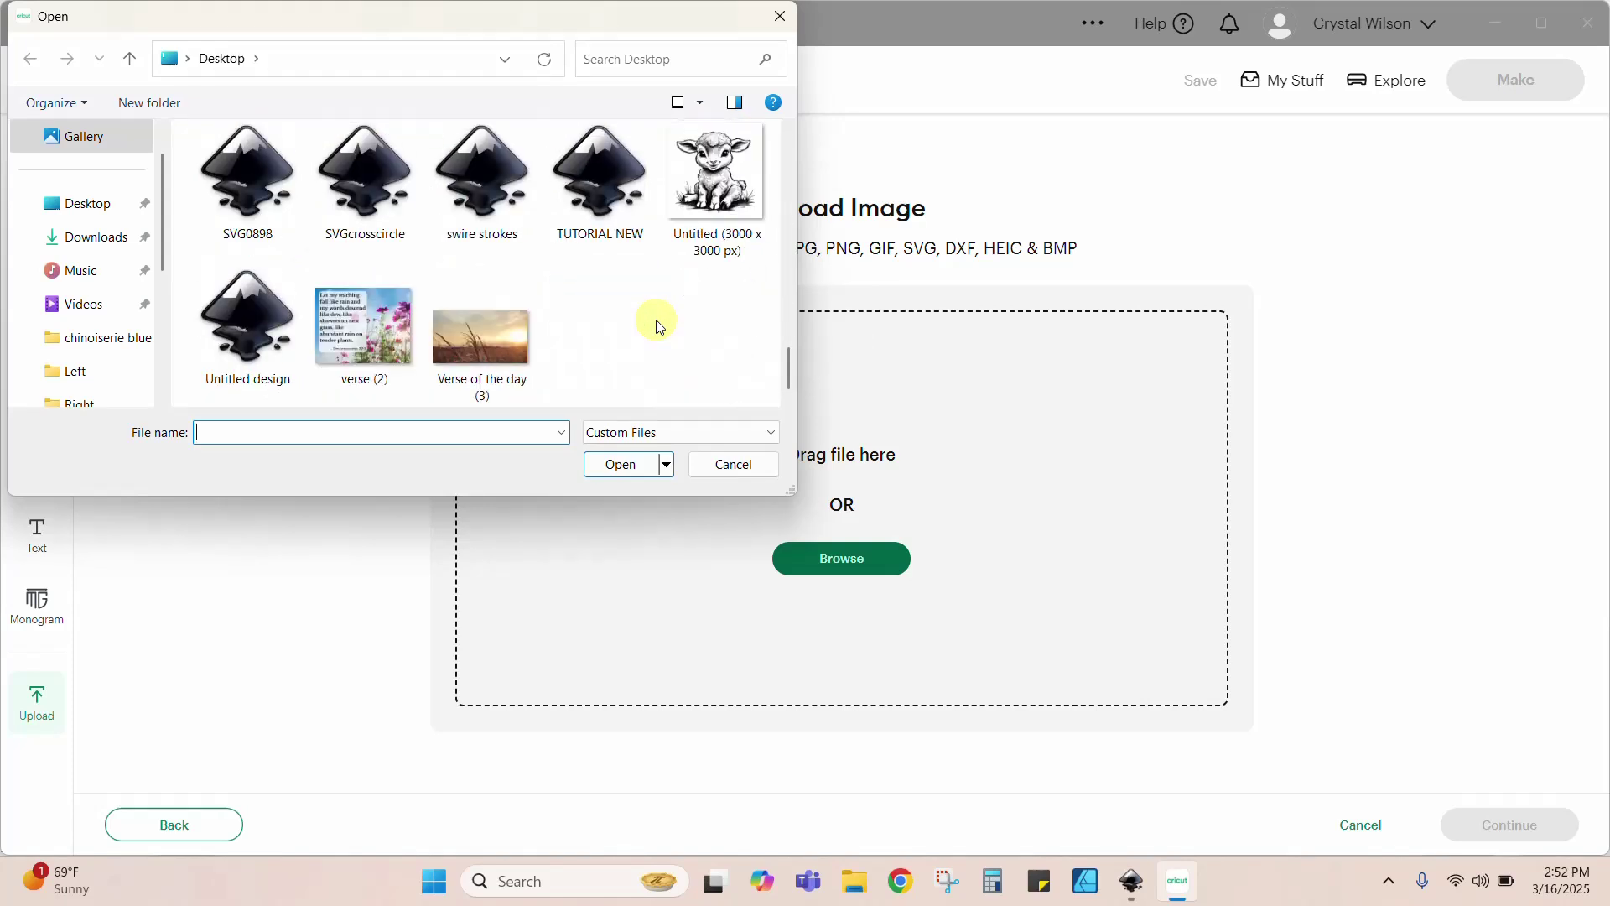
scroll(660, 327, "up", 1)
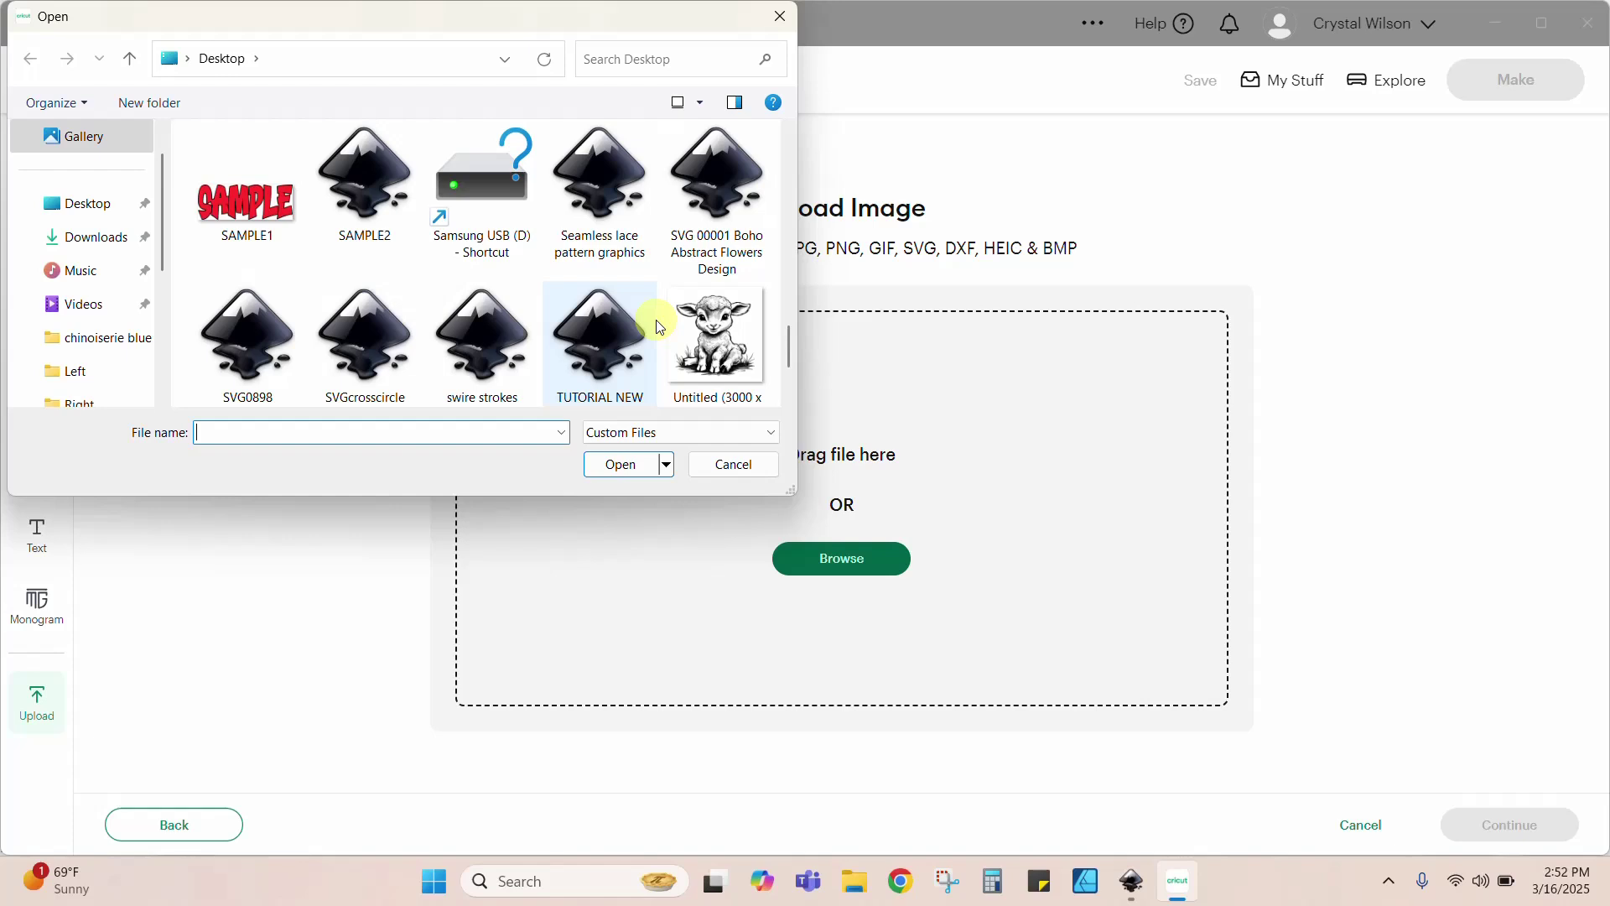
left_click(362, 178)
left_click(607, 463)
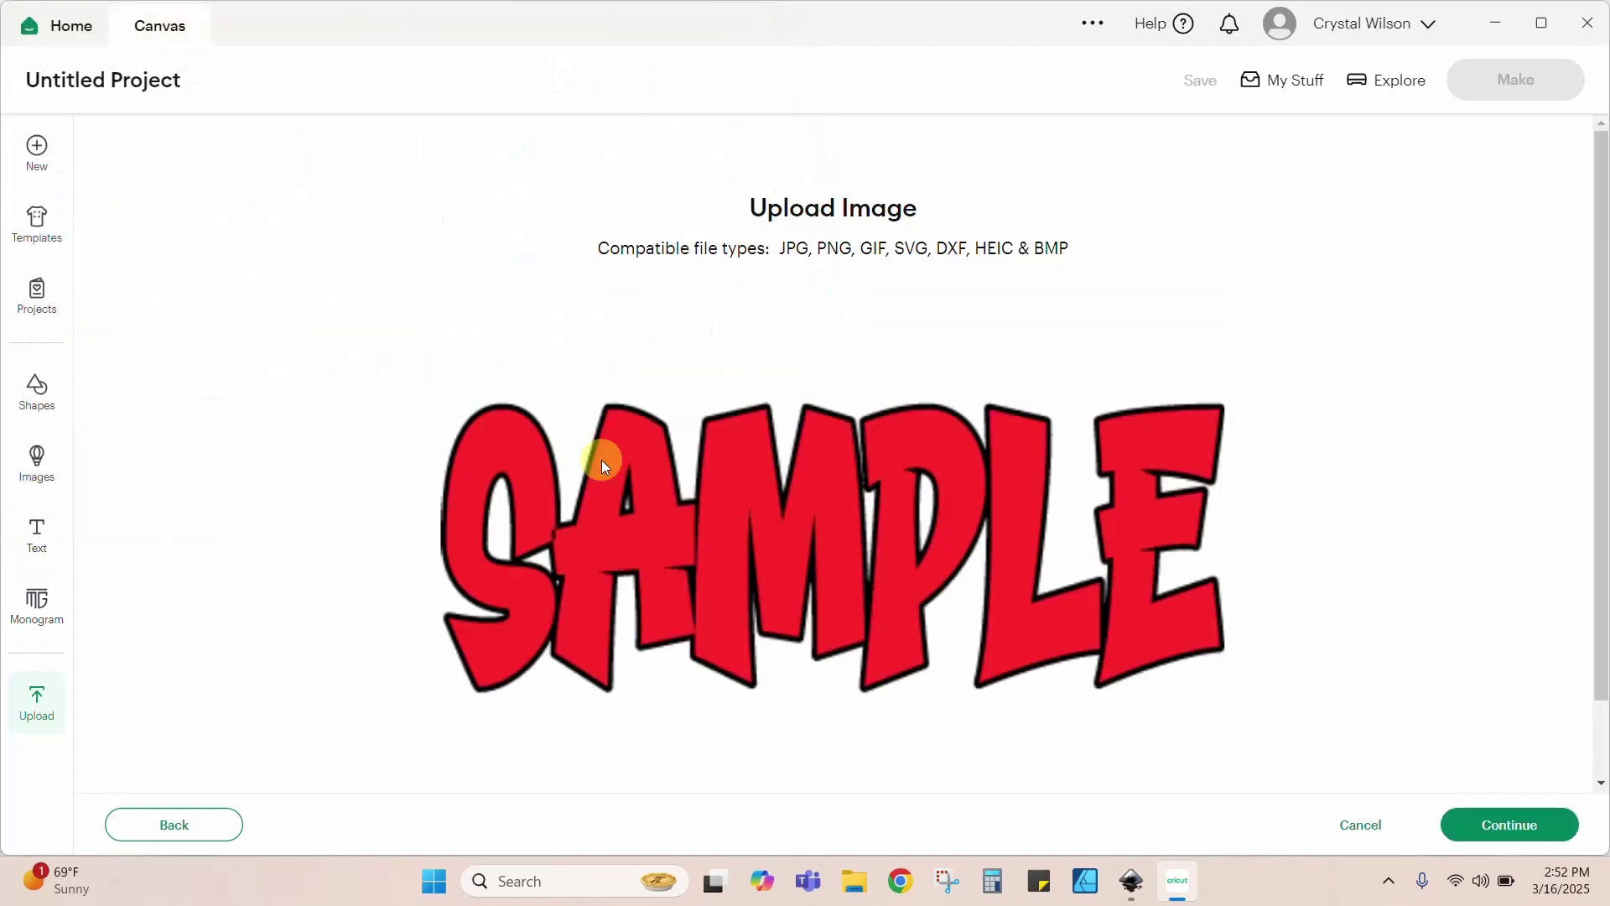
left_click(1491, 839)
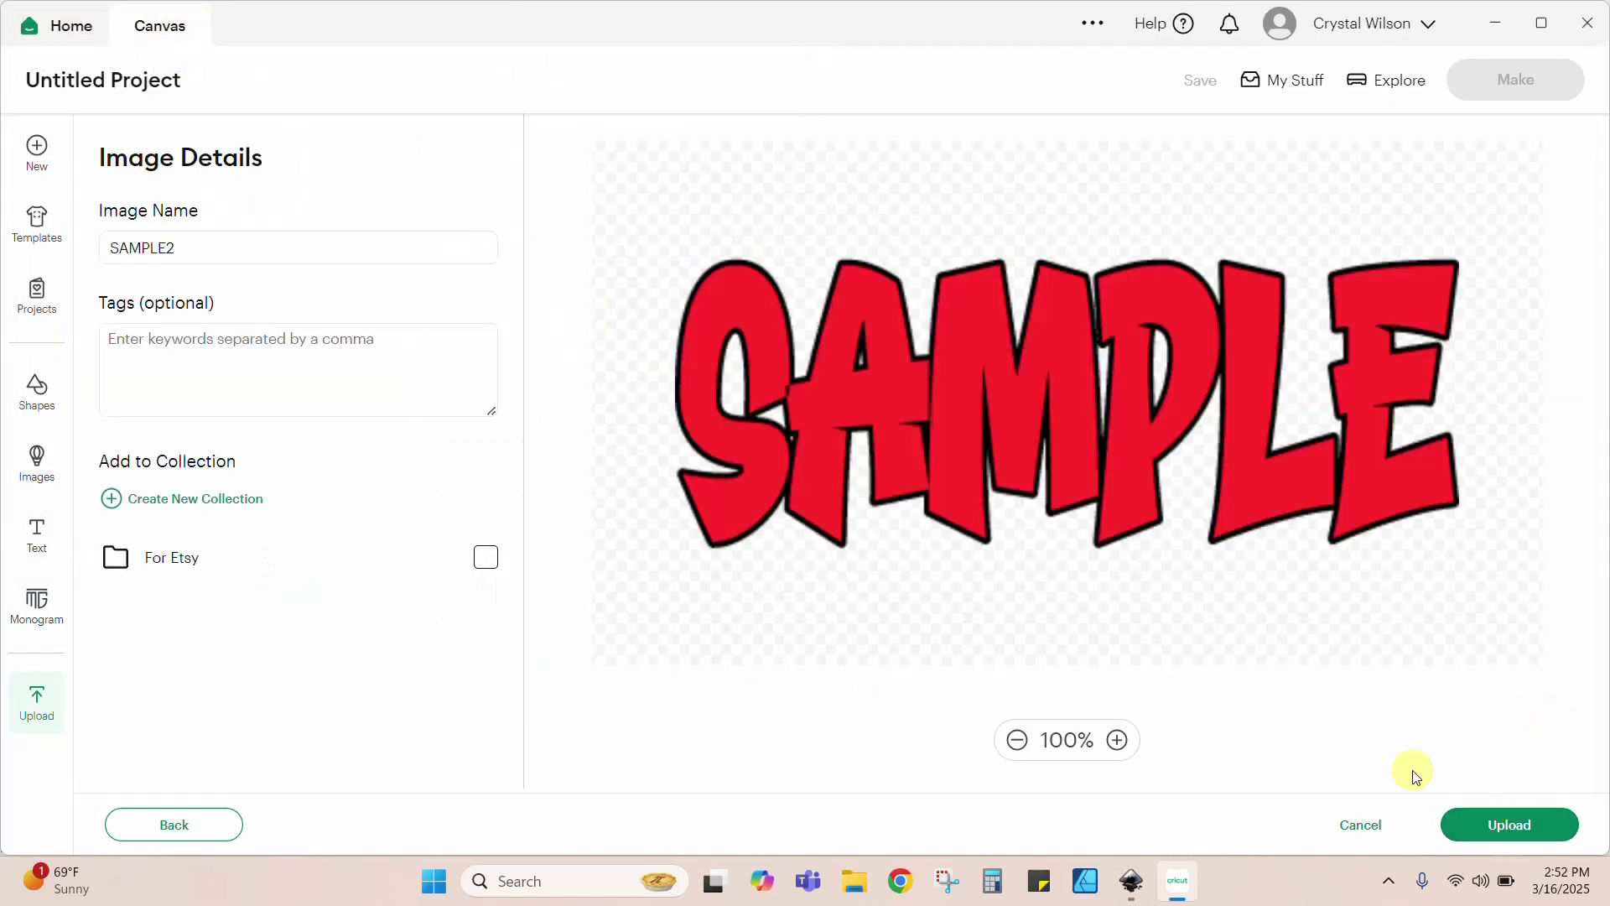
Step: Place SAMPLE2 on the canvas, set its width to 6 in, then enlarge to about 11.3 × 4.2 in
left_click(1515, 827)
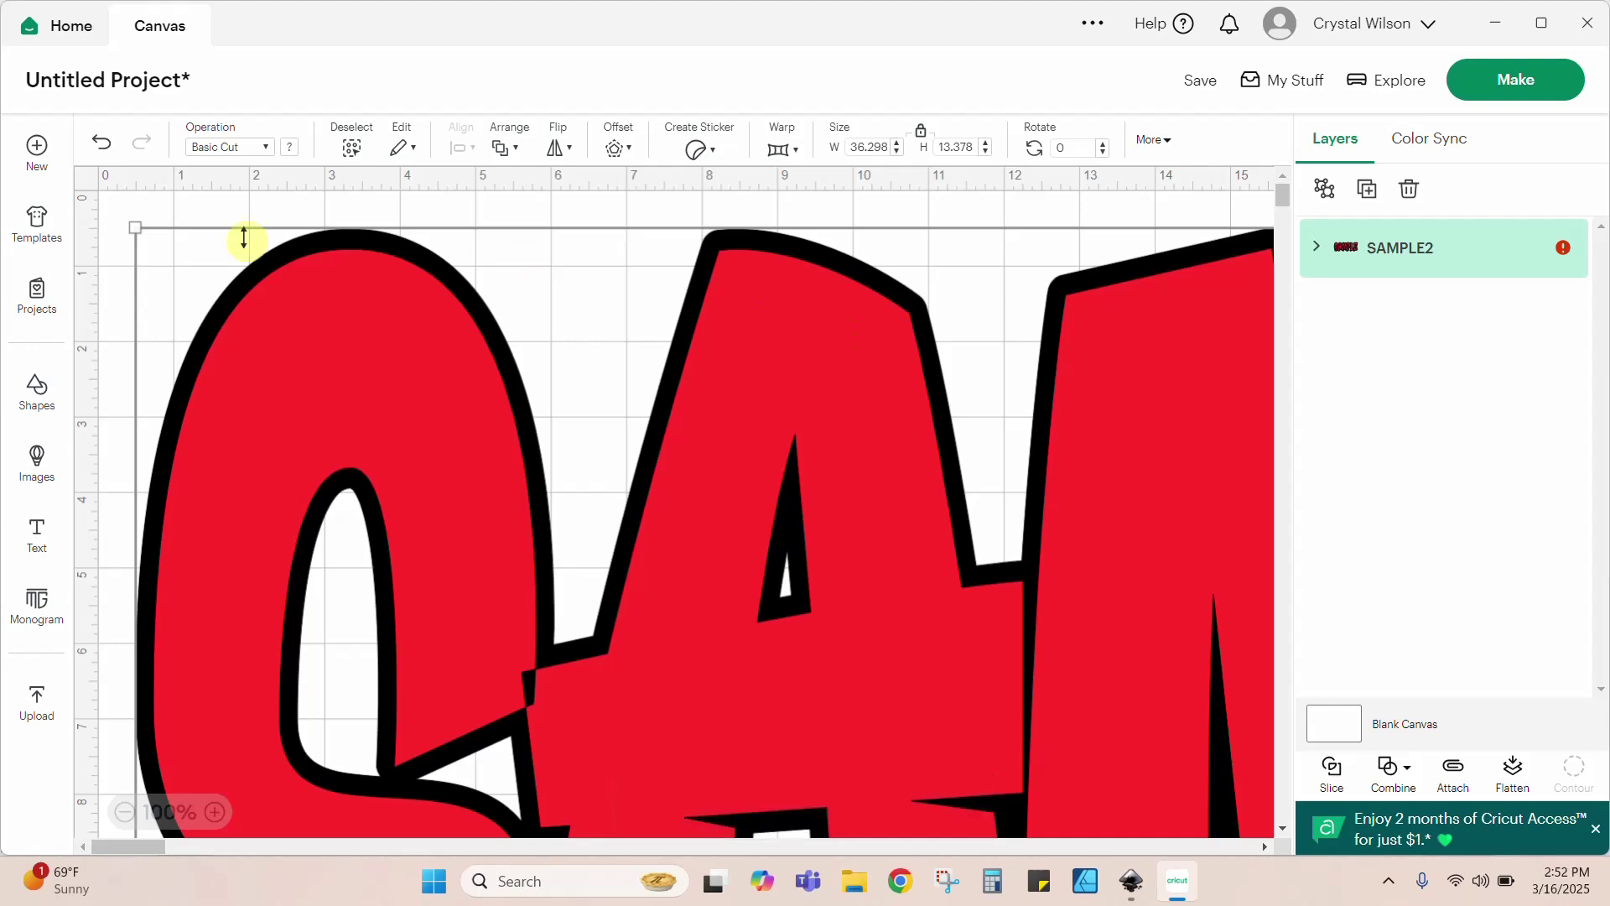
left_click_drag(132, 225, 39, 191)
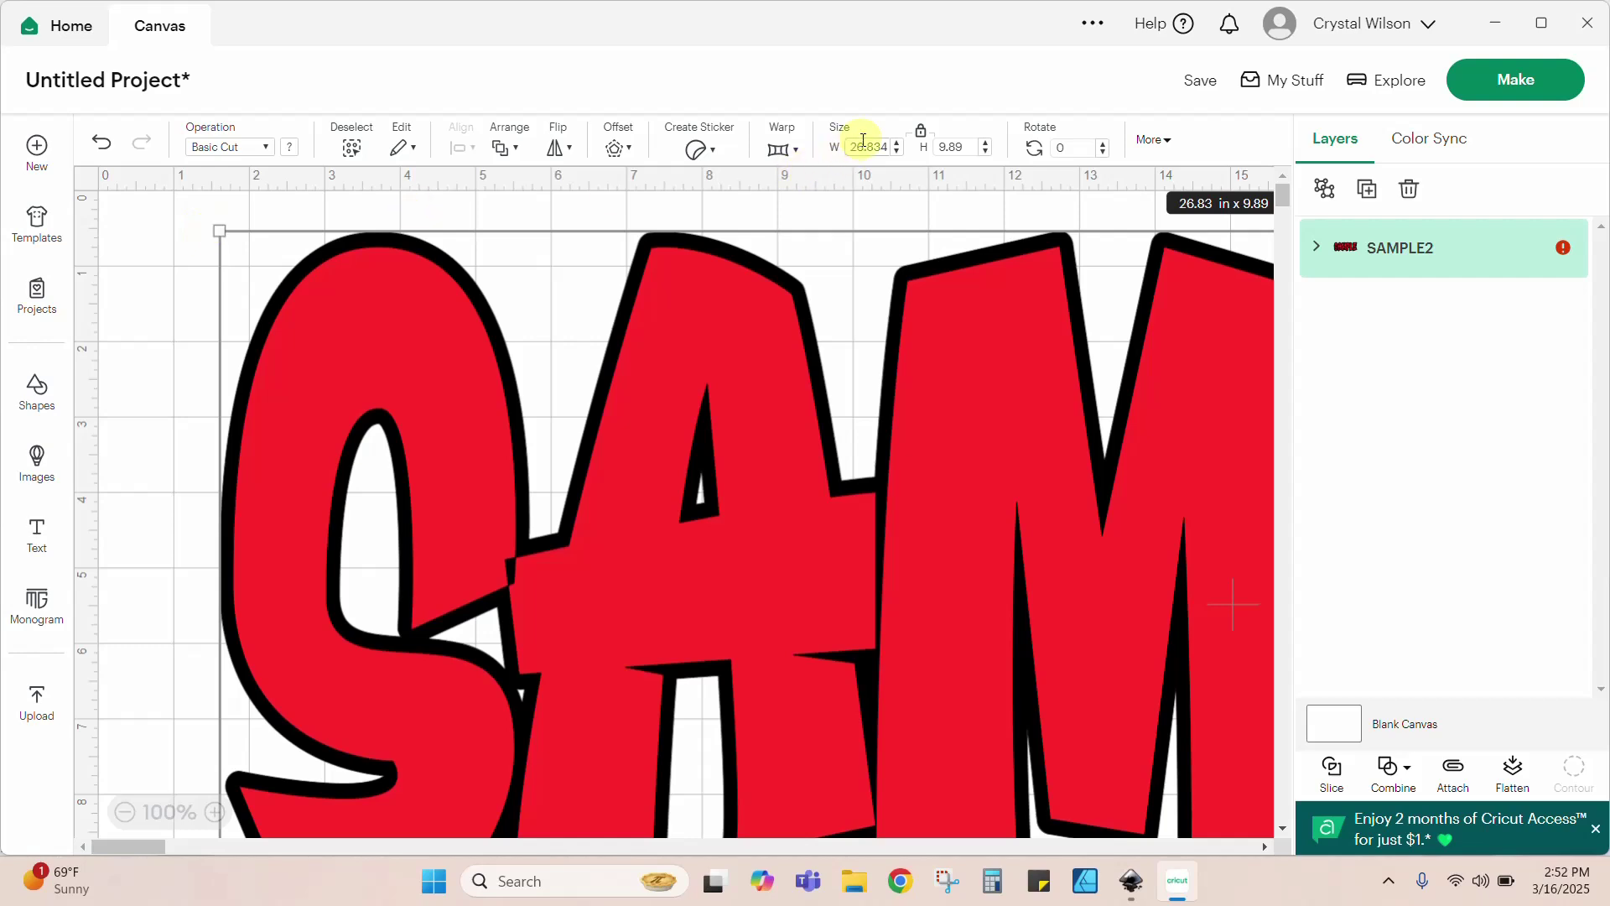
left_click_drag(849, 147, 933, 149)
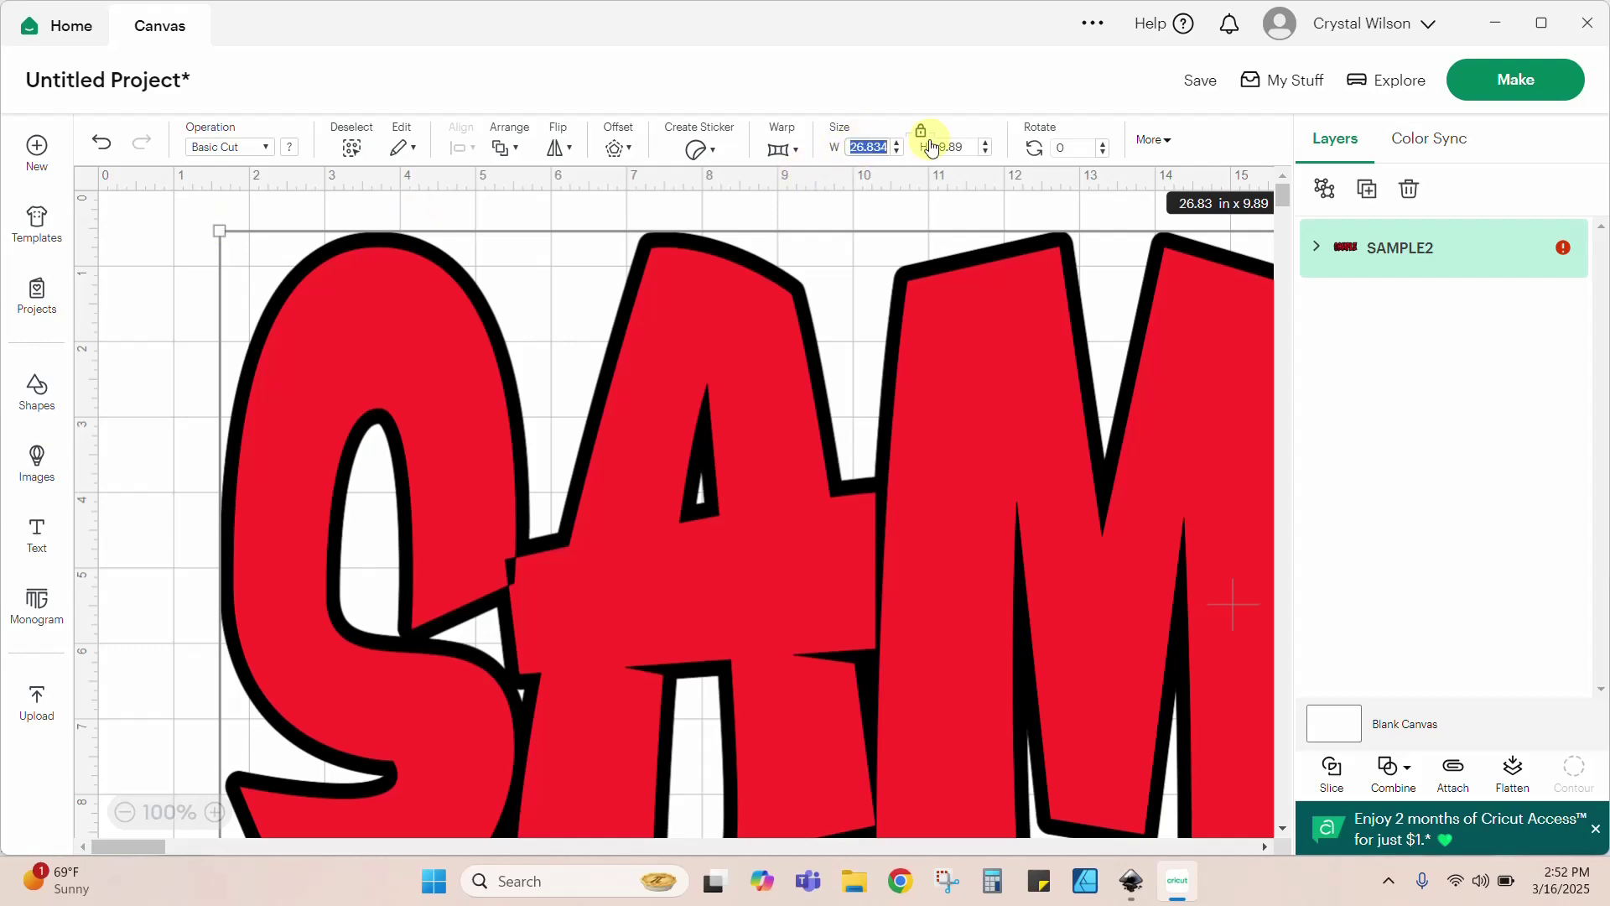
type("6")
key("Return")
left_click_drag(646, 331, 653, 378)
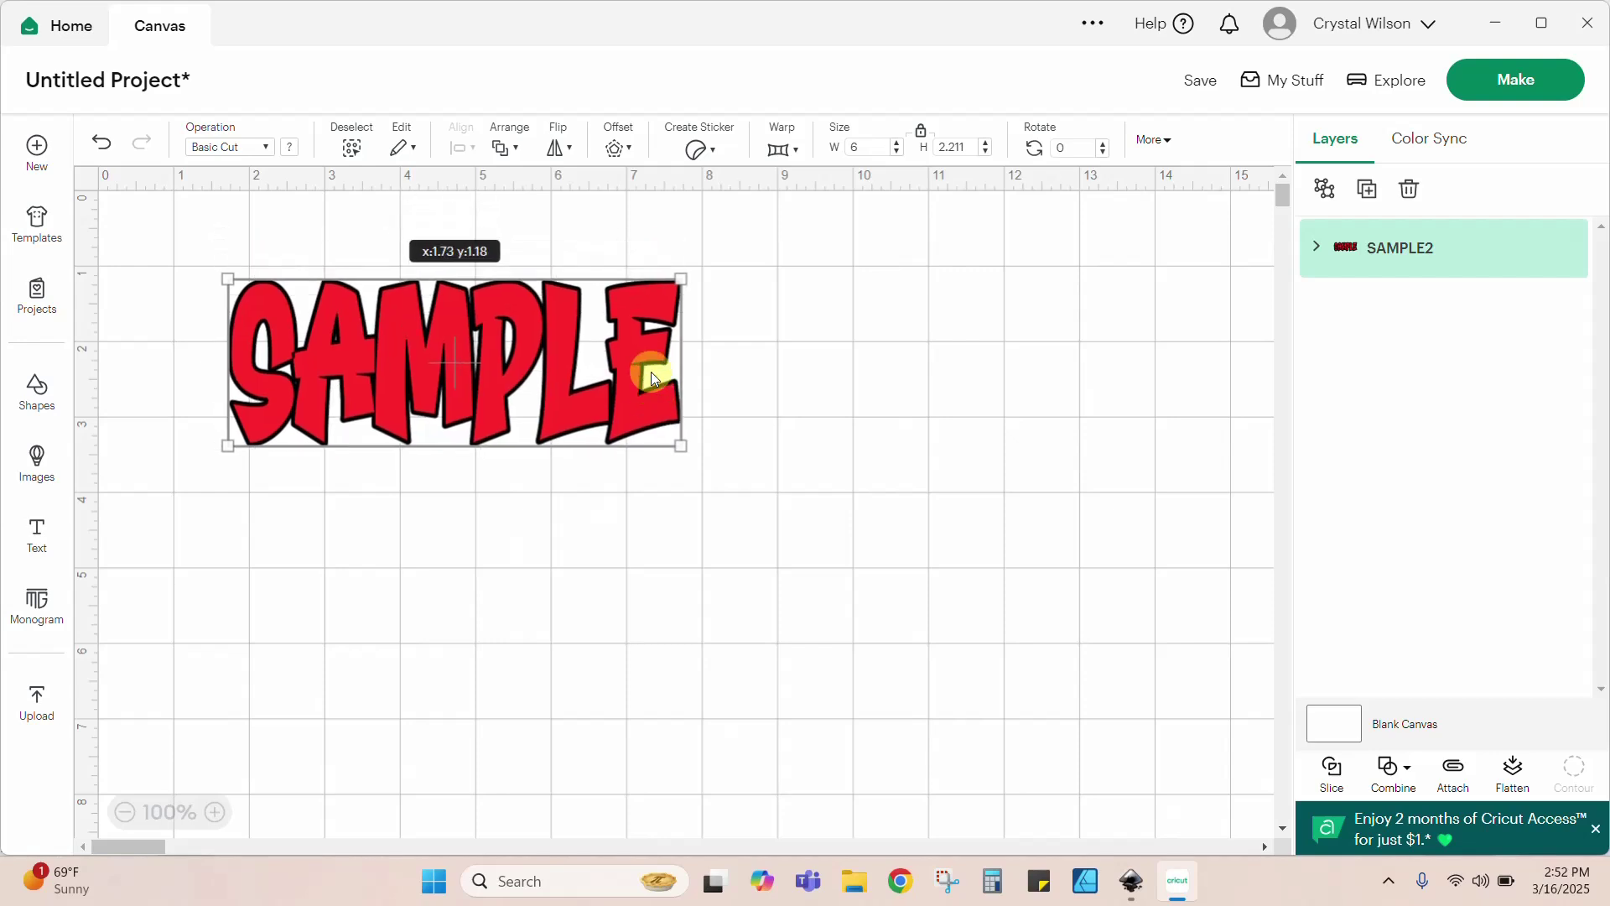
left_click_drag(680, 446, 901, 597)
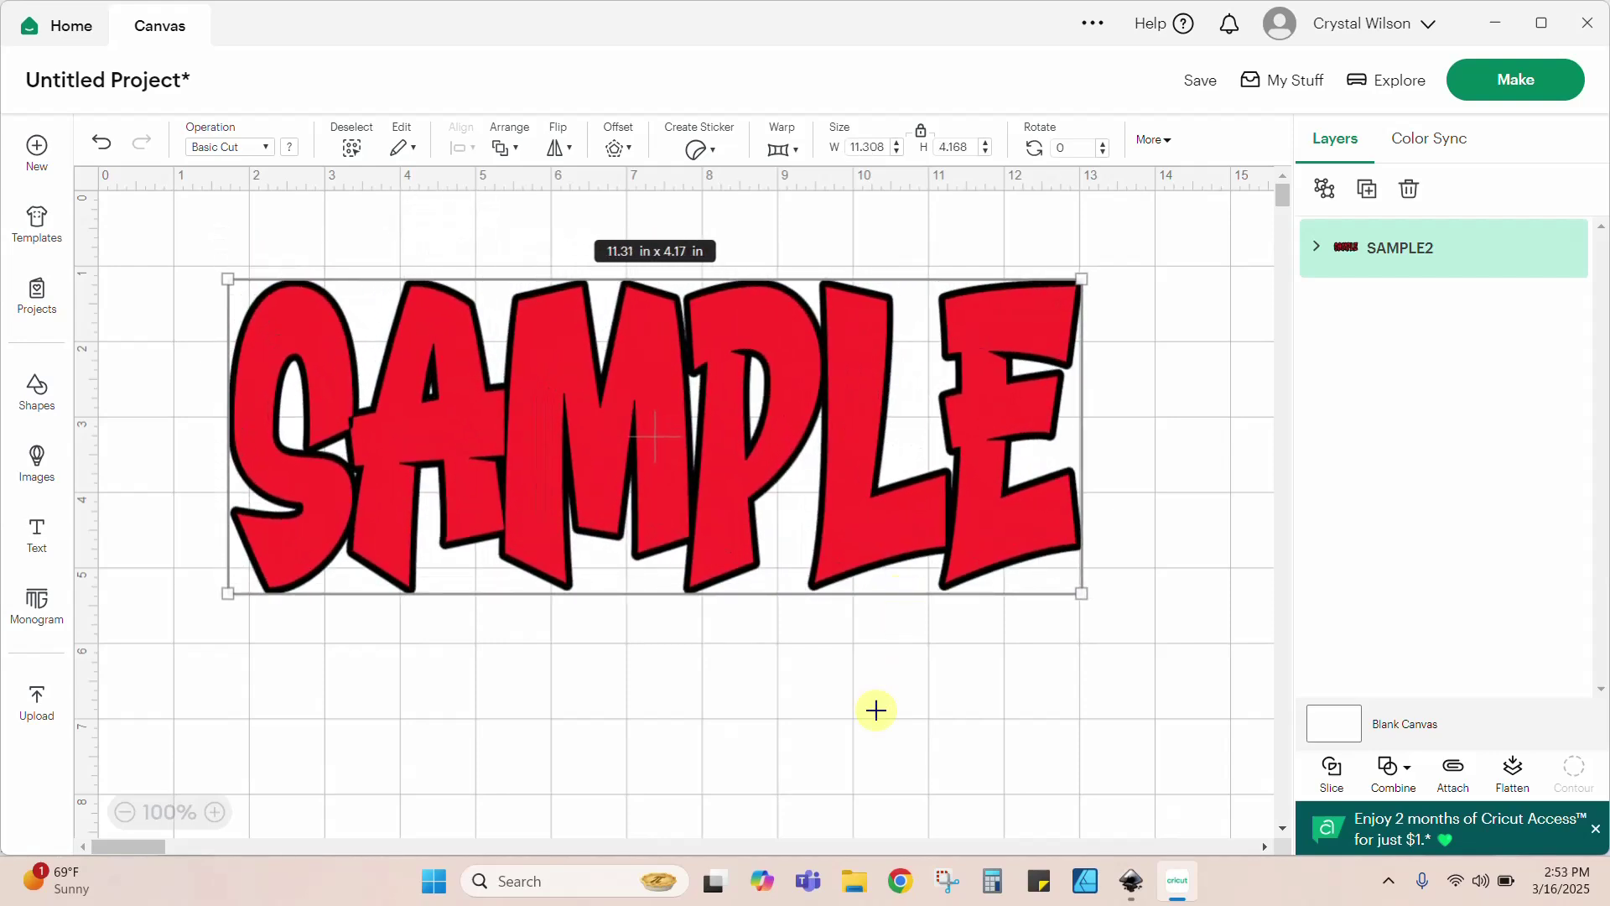
left_click(876, 710)
Step: Expand the SAMPLE2 layers and drag the red fill below the black outline
left_click(1315, 248)
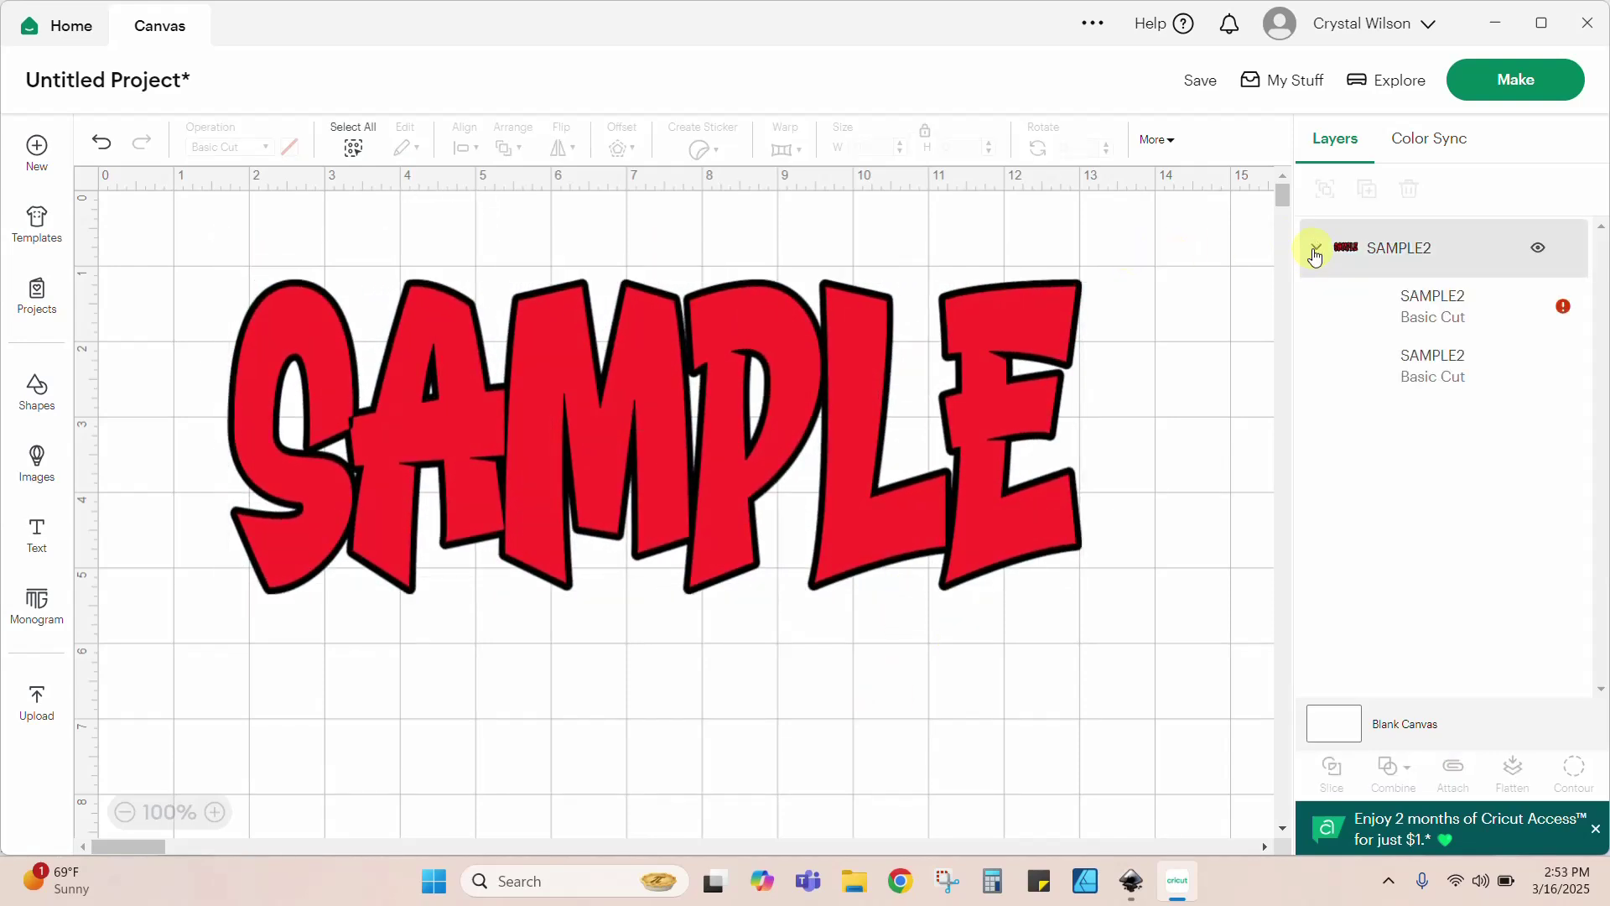
left_click(1435, 309)
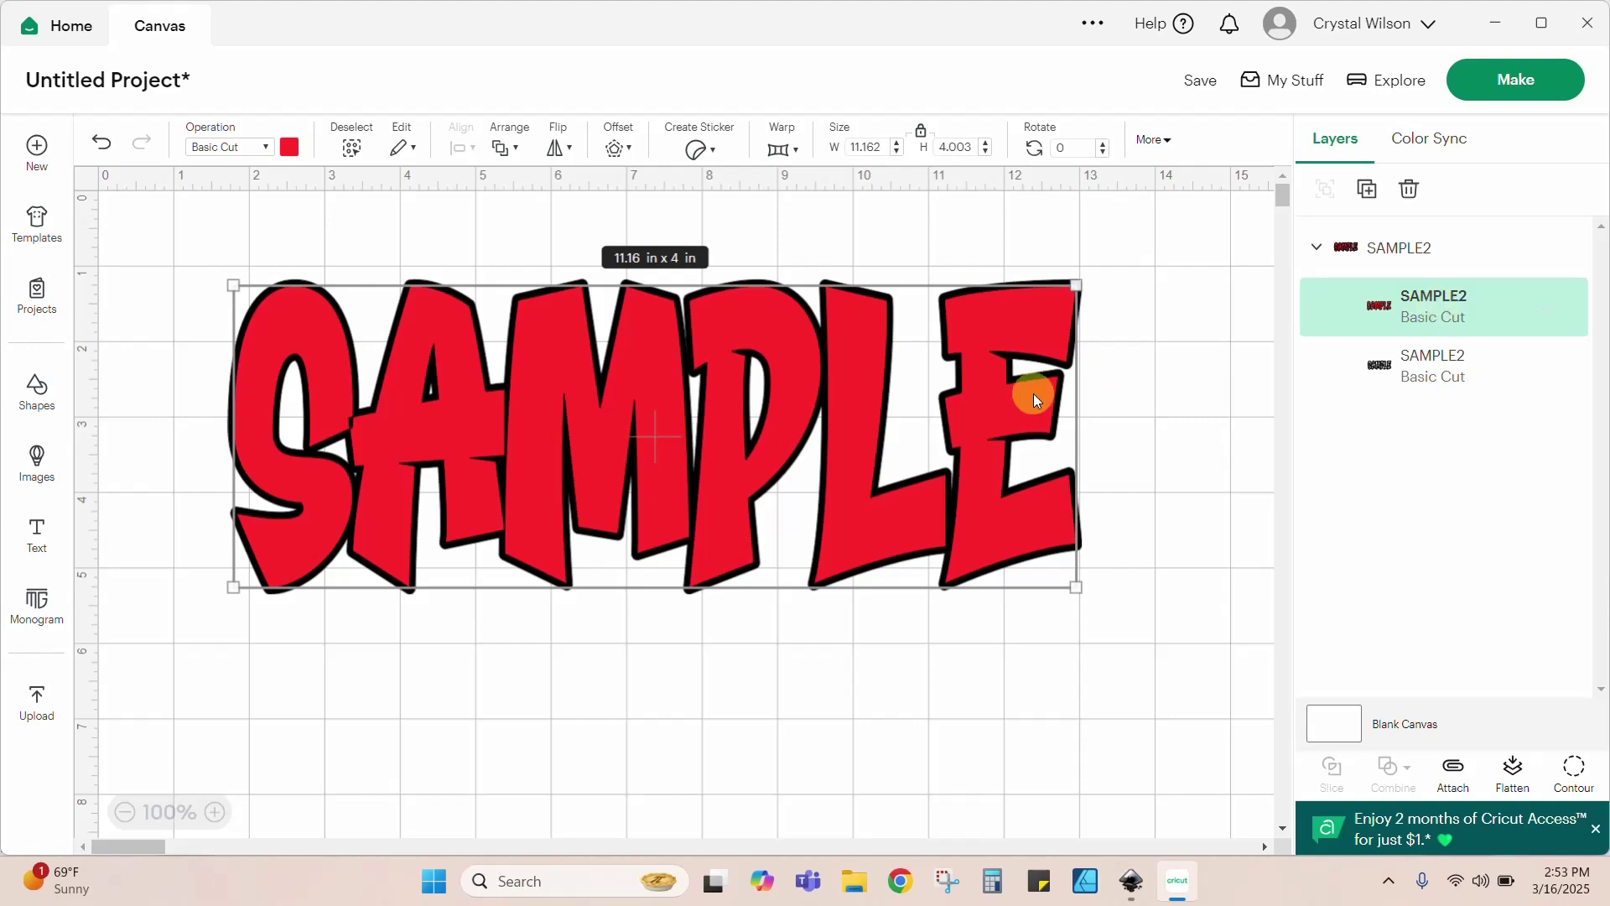
left_click_drag(837, 394, 855, 663)
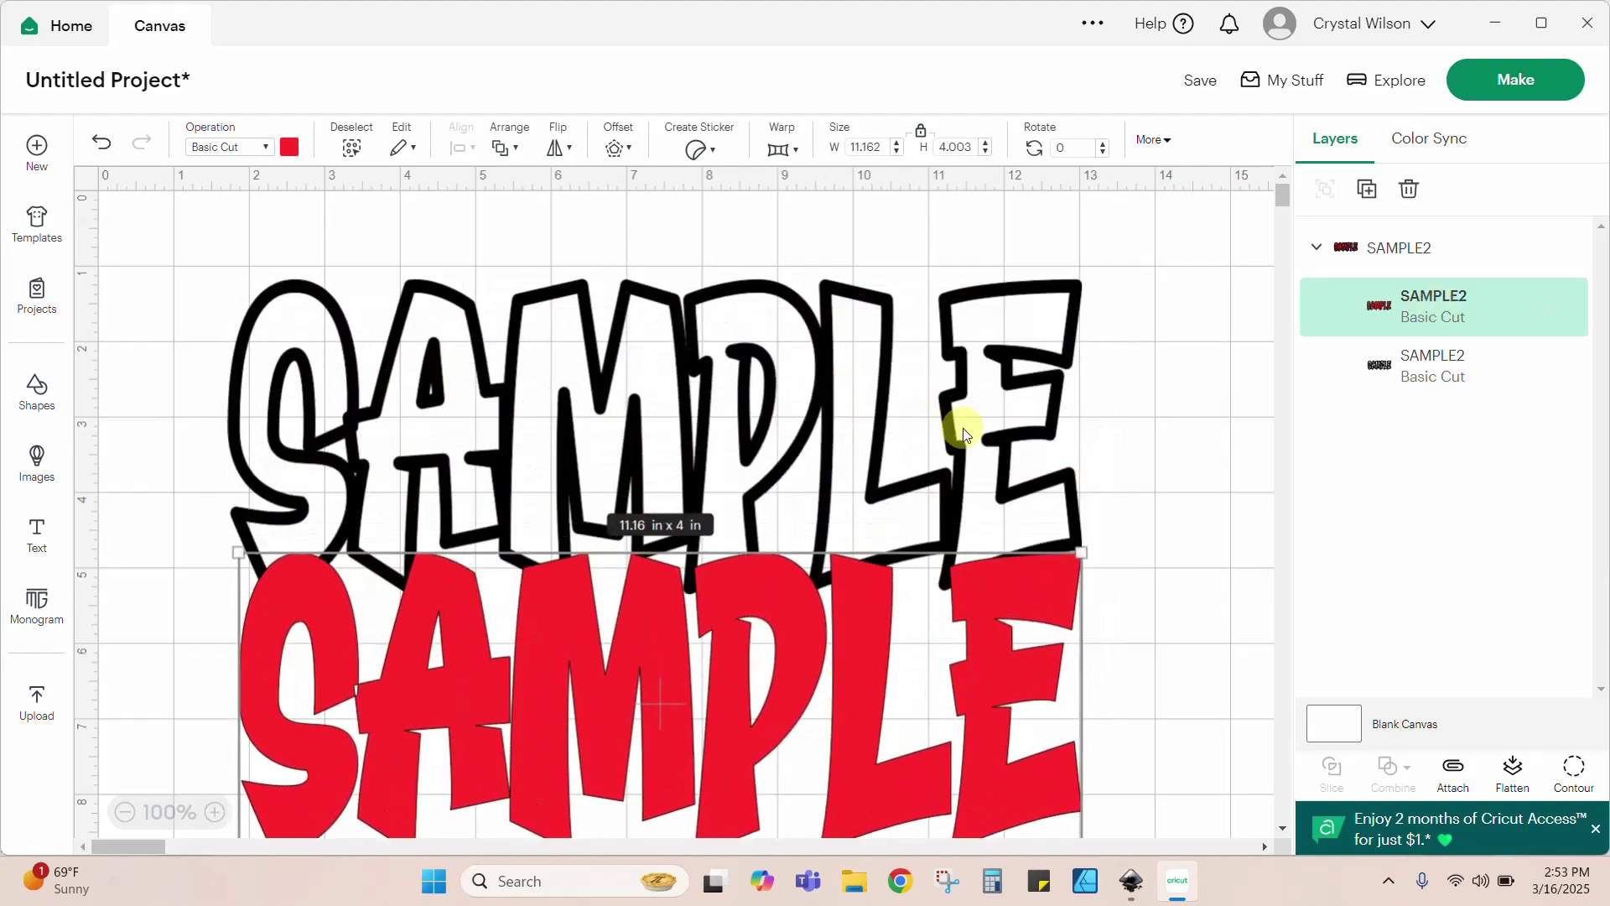
left_click_drag(964, 424, 983, 306)
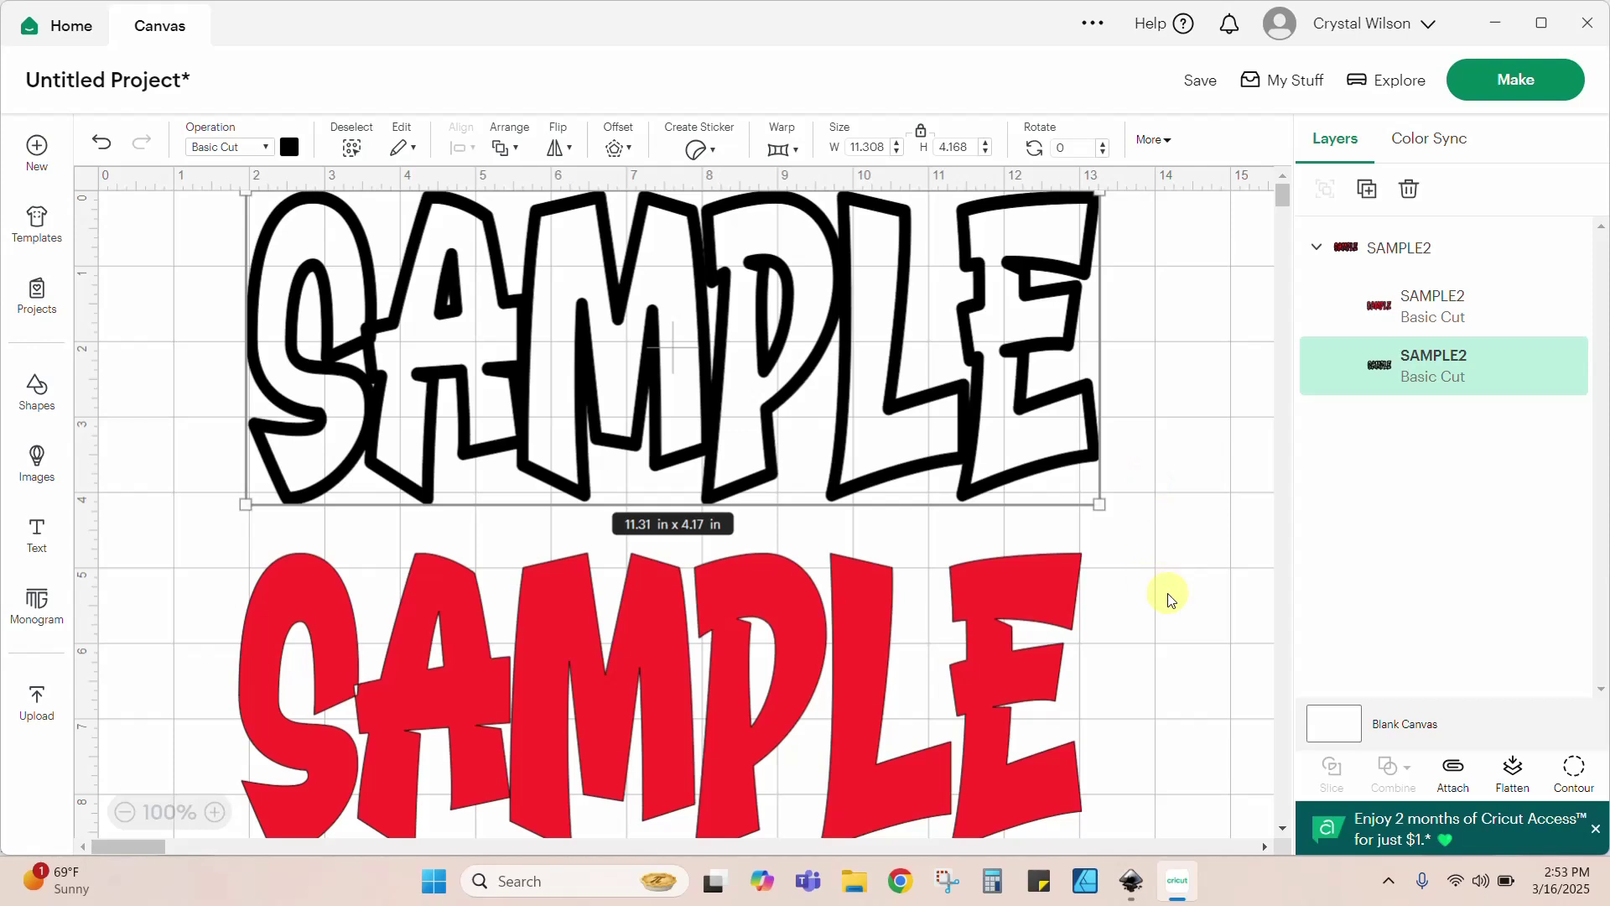
Step: In Inkscape, select both SAMPLE paths and choose the export file type
left_click(1131, 882)
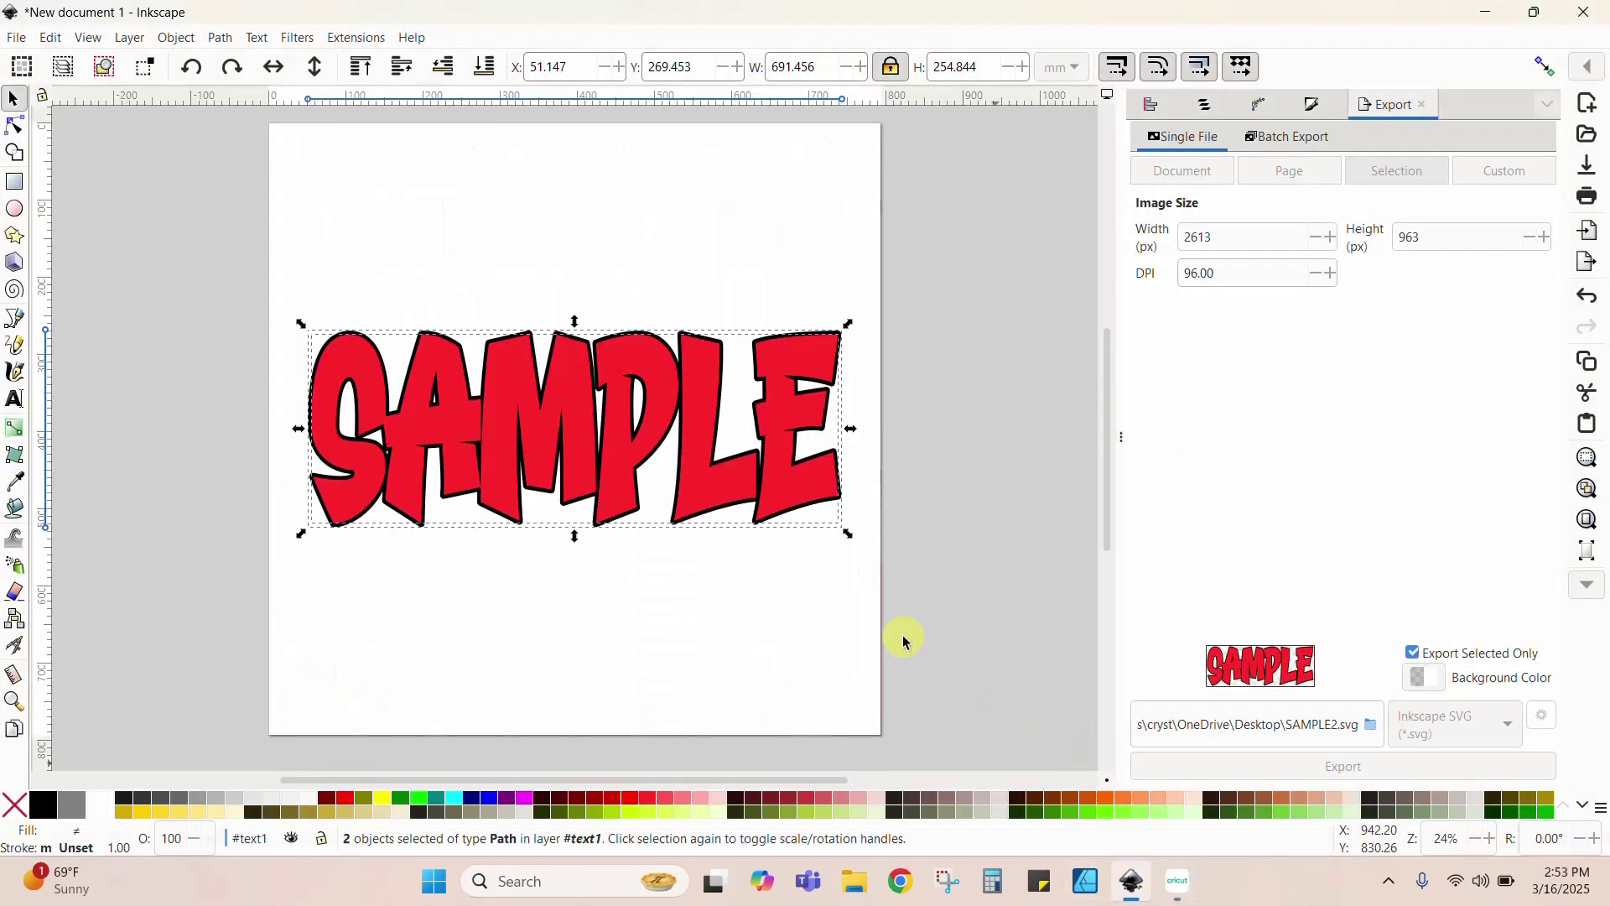
left_click(780, 699)
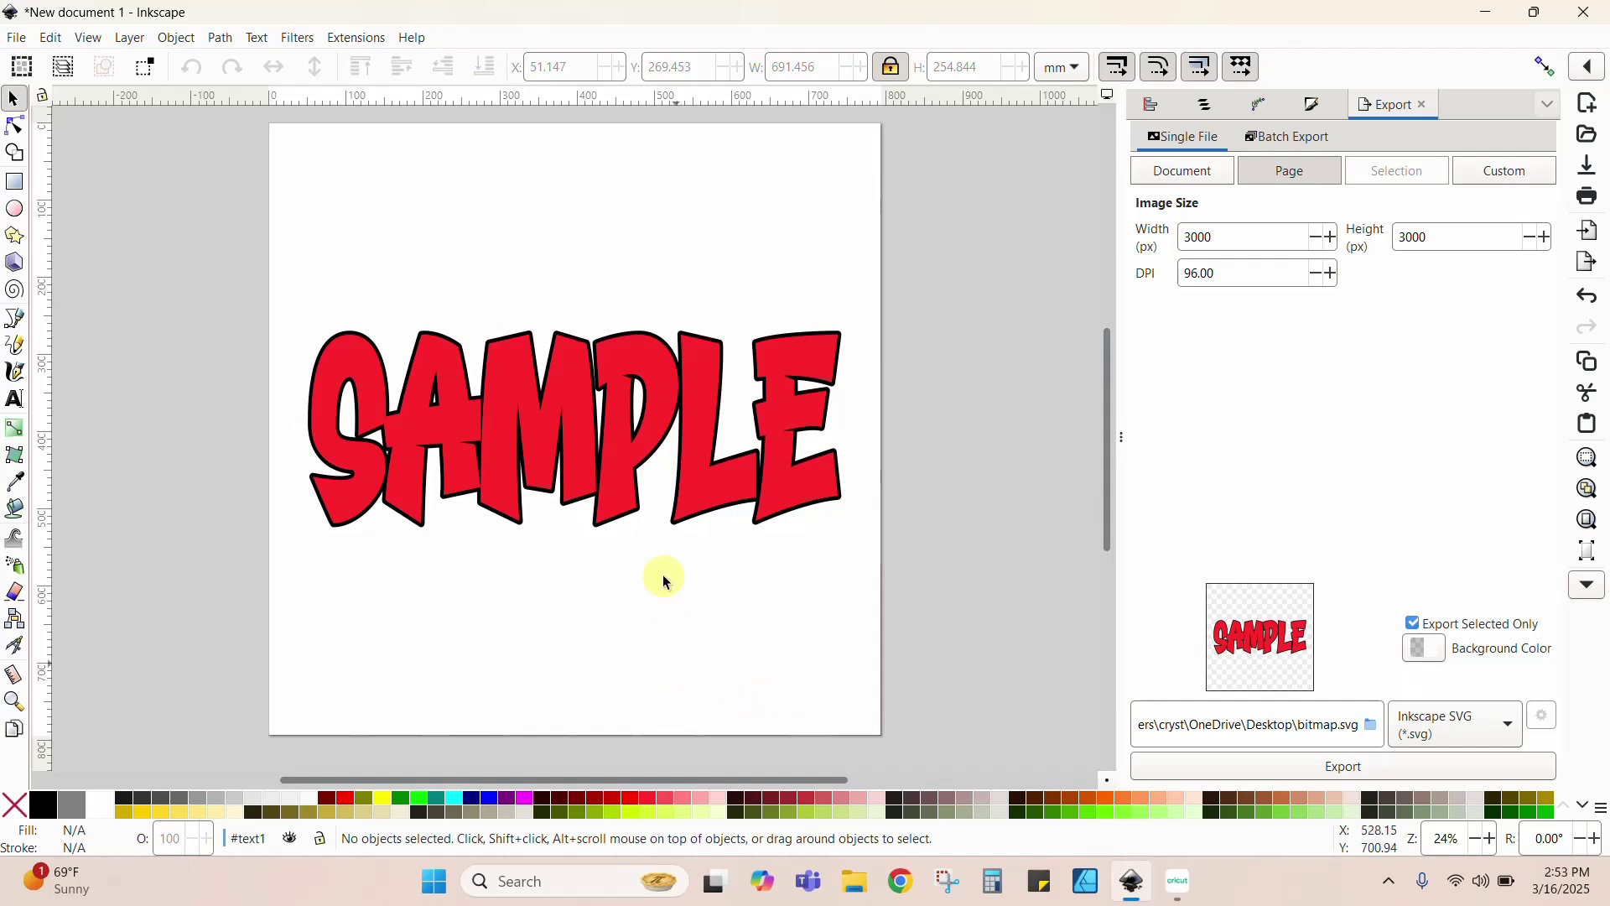
left_click_drag(281, 267, 976, 643)
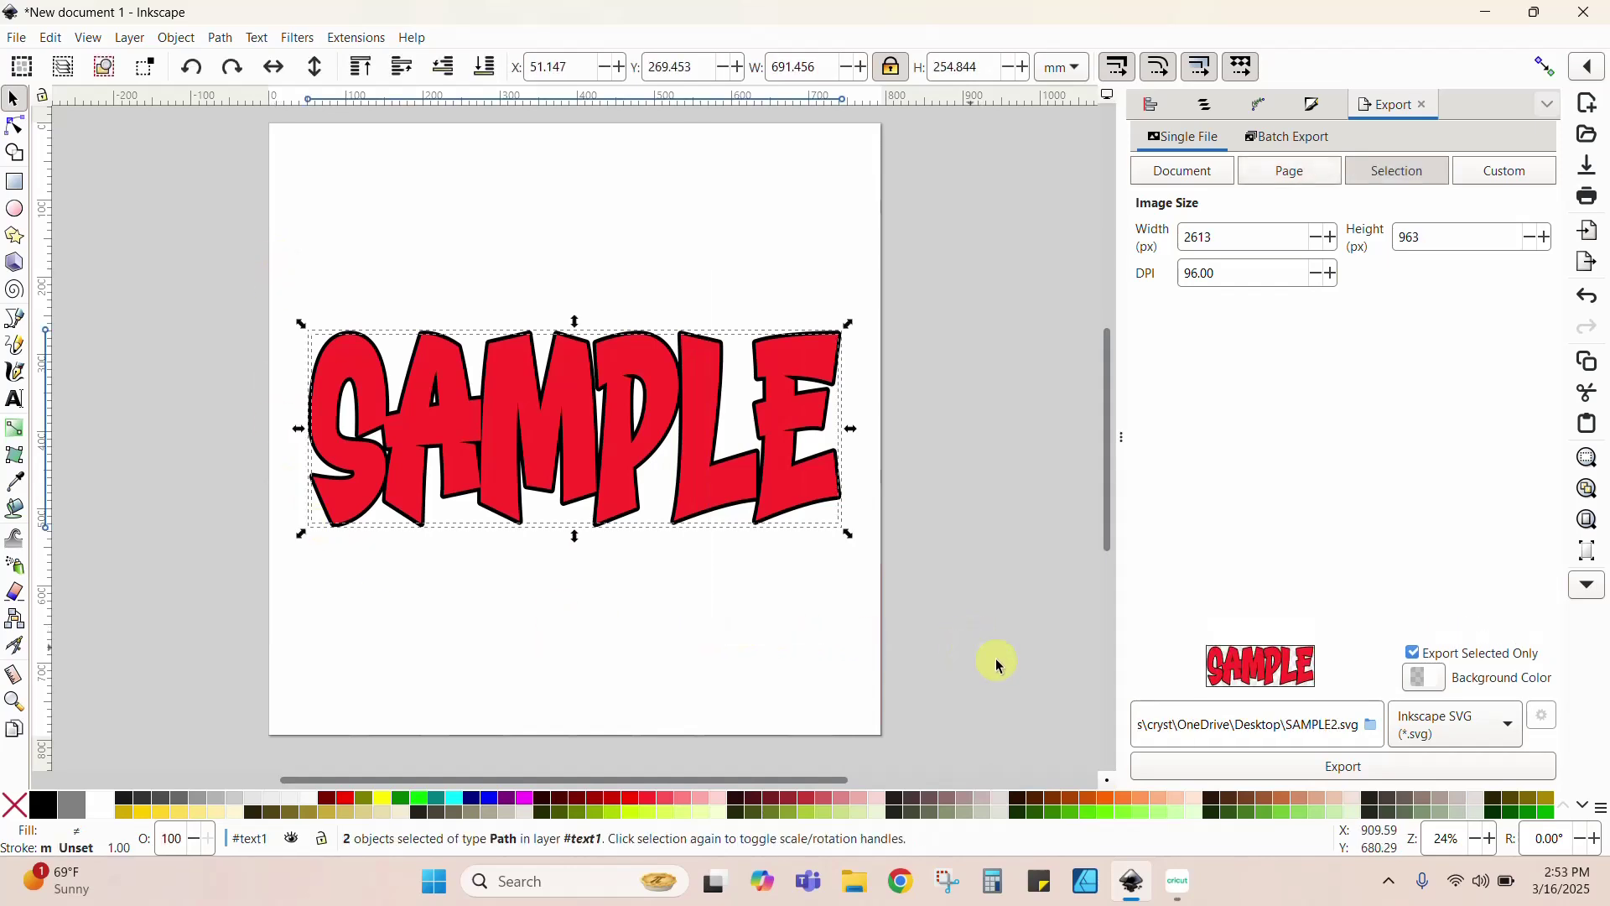
left_click(1455, 725)
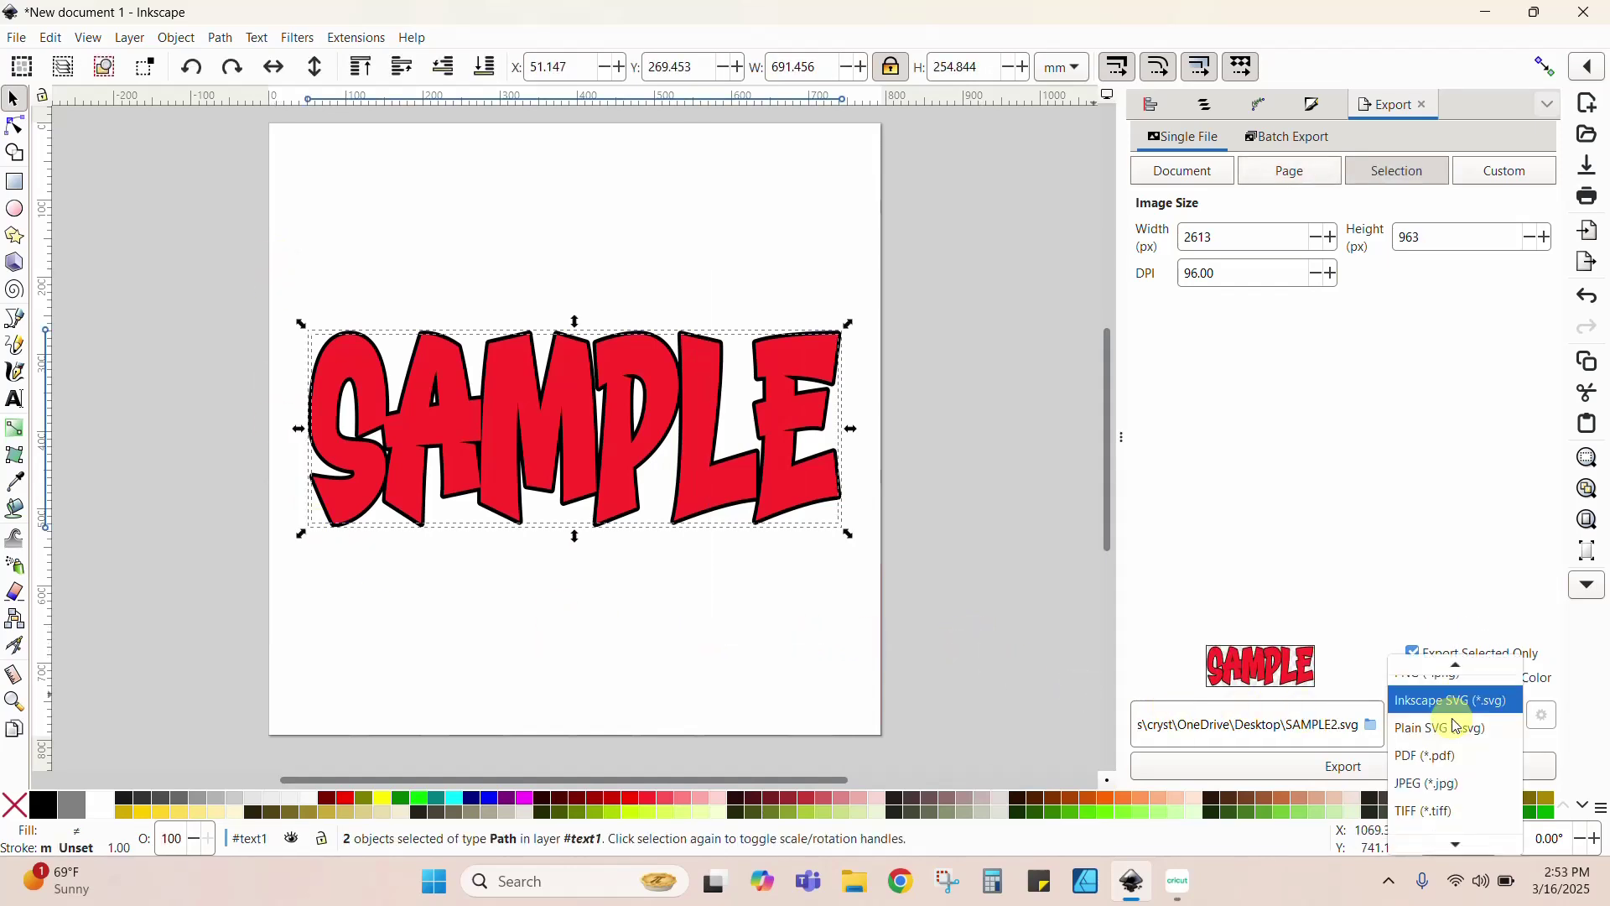
left_click(1424, 756)
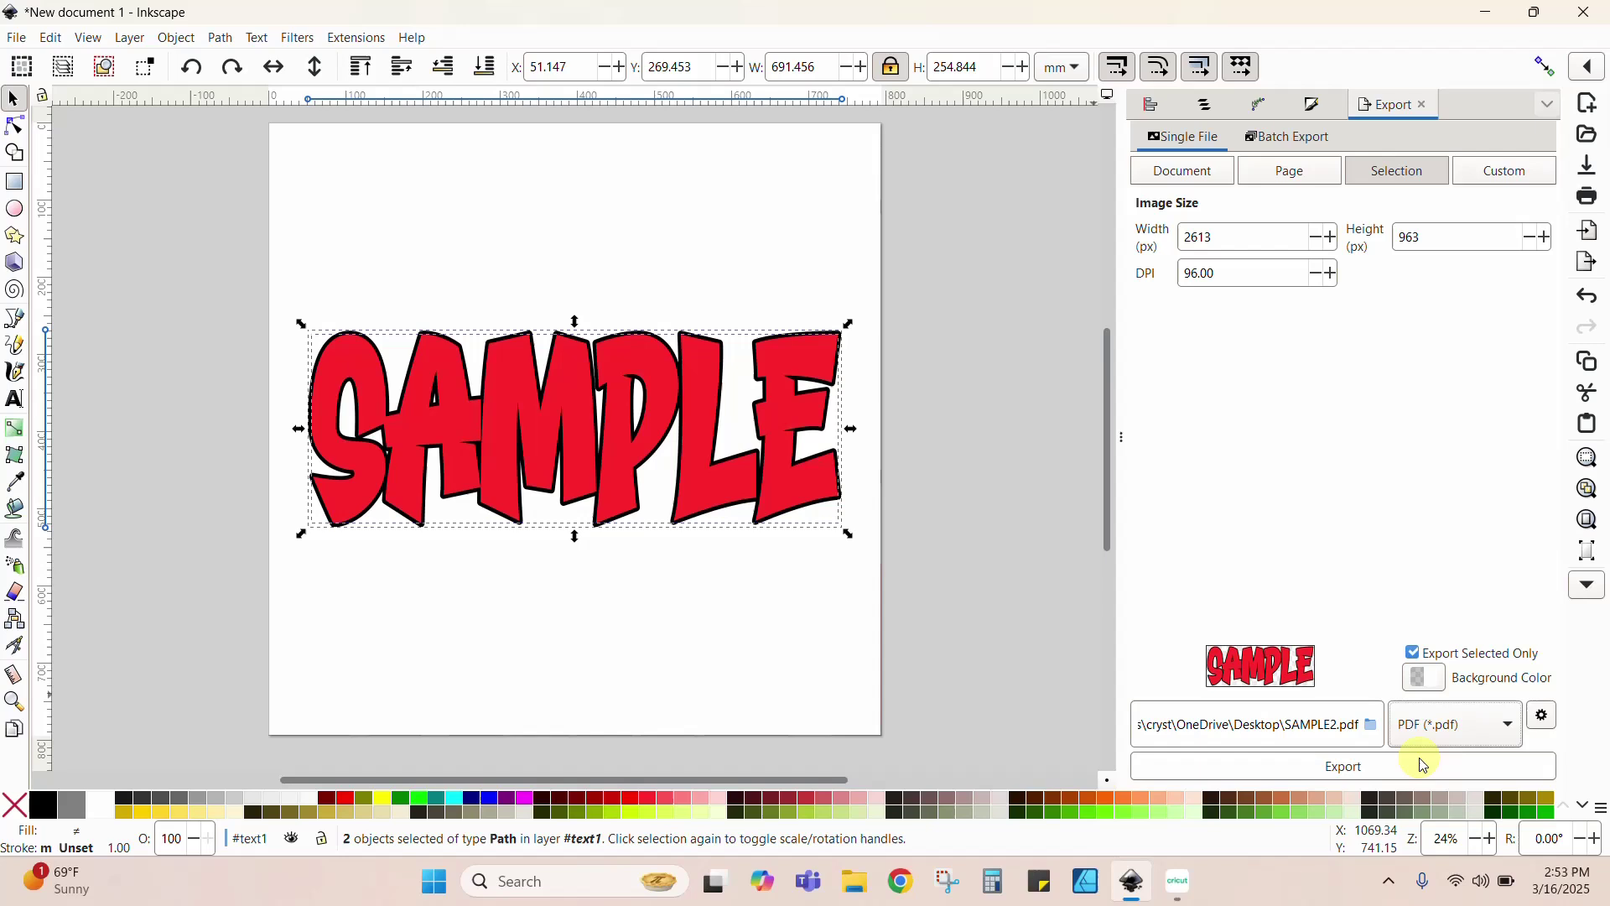
Step: Export the artwork as SAMPLE3.png on the Desktop, then minimize Inkscape
left_click(1374, 728)
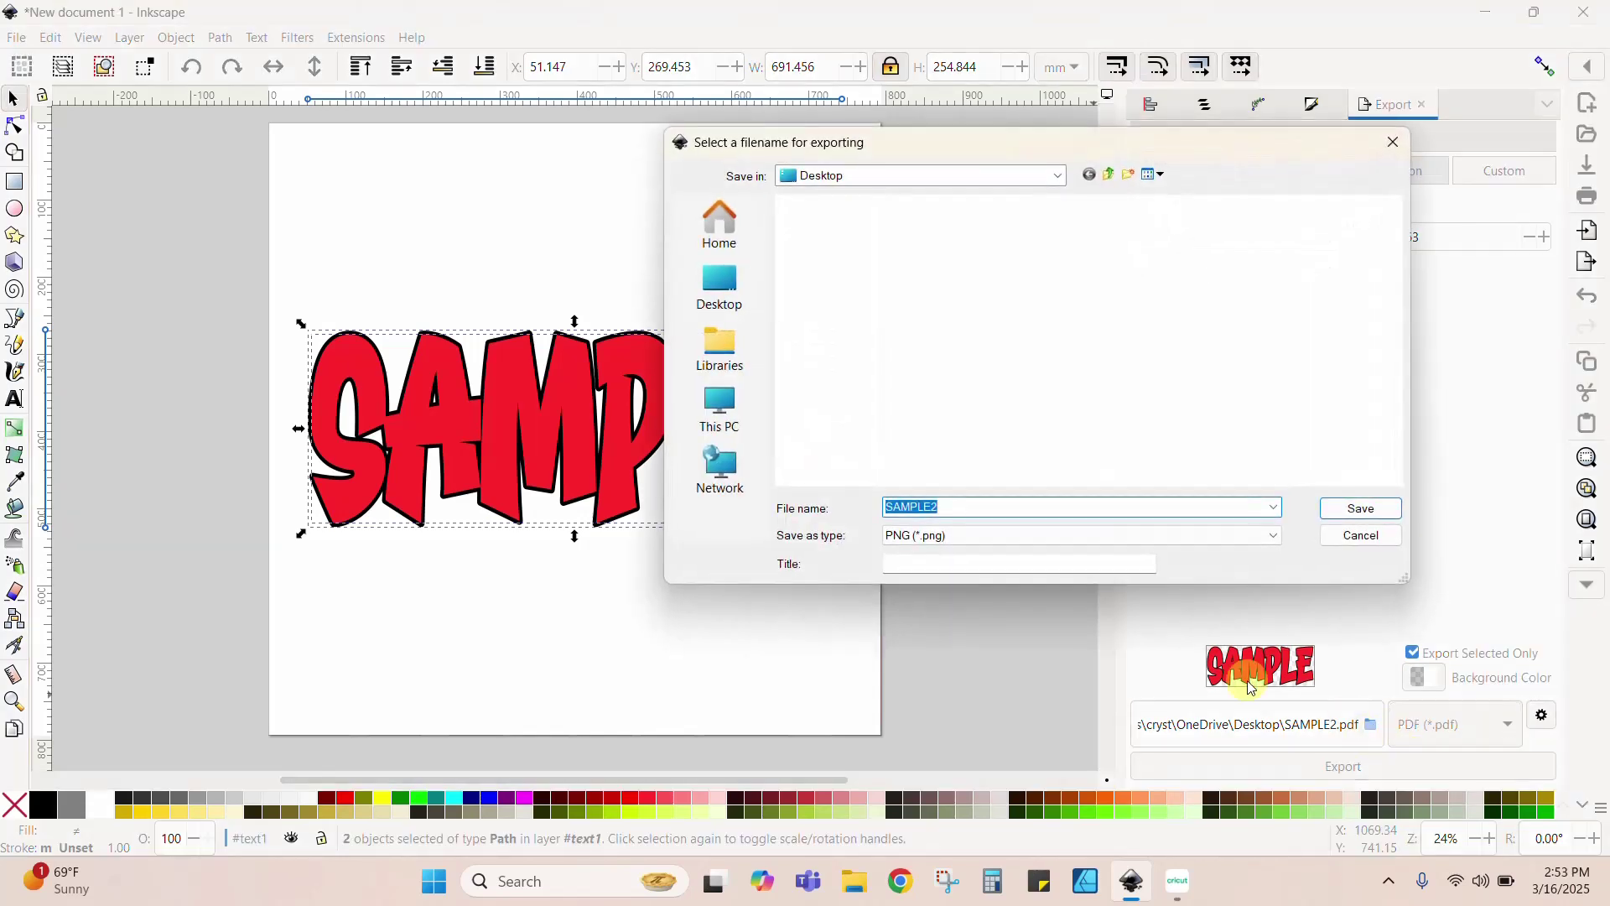
left_click(967, 507)
key("BackSpace")
type("3")
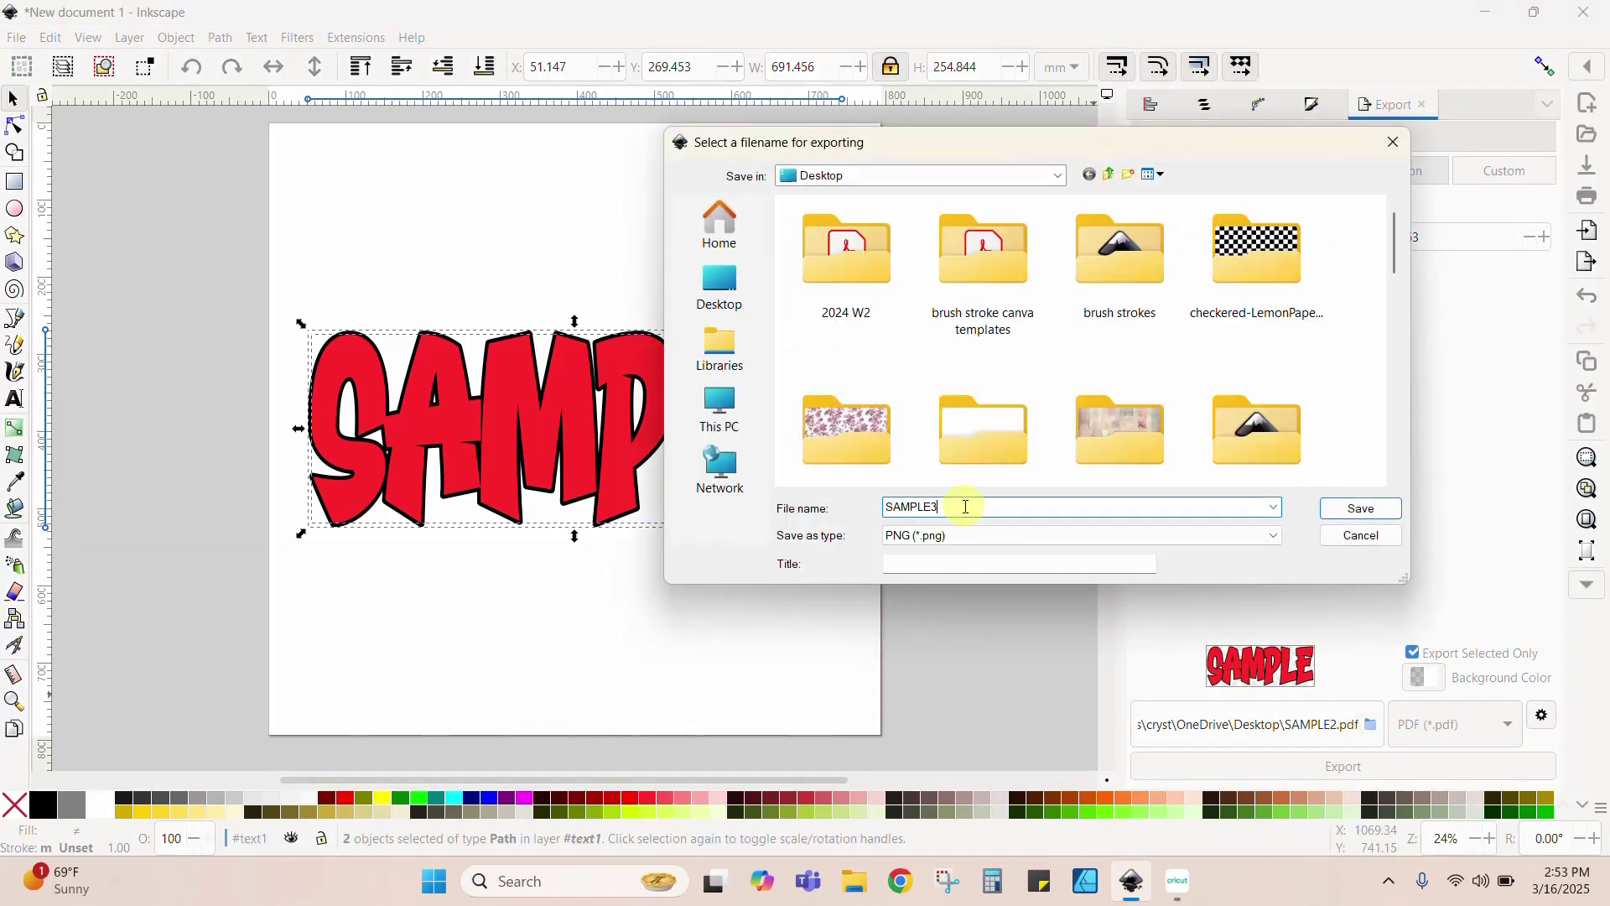
left_click(720, 285)
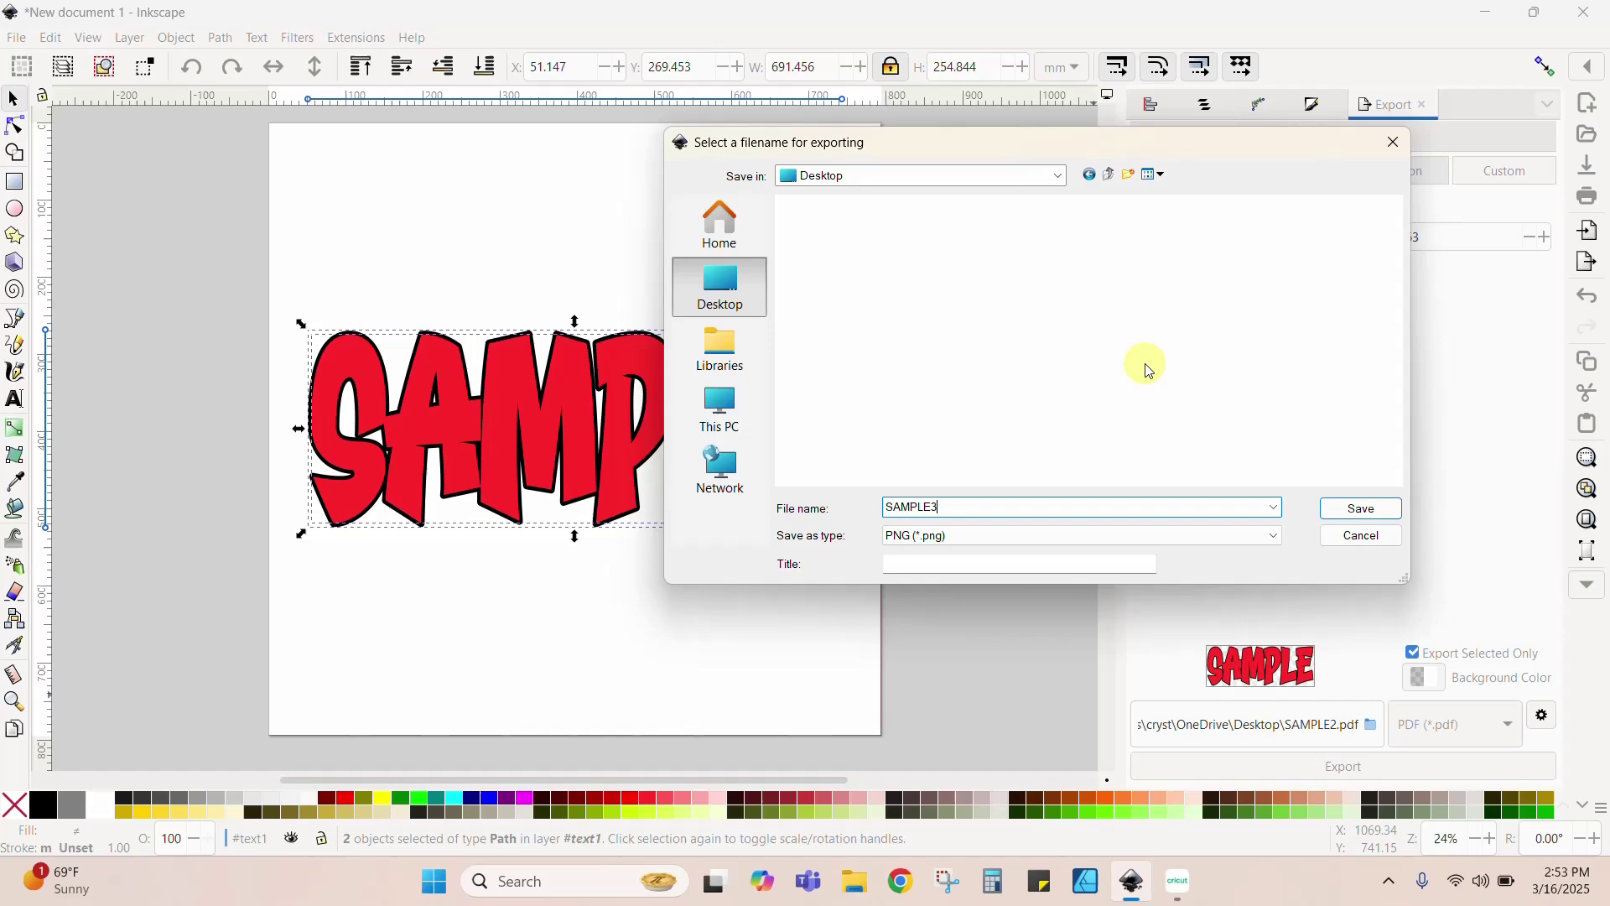
left_click(1361, 509)
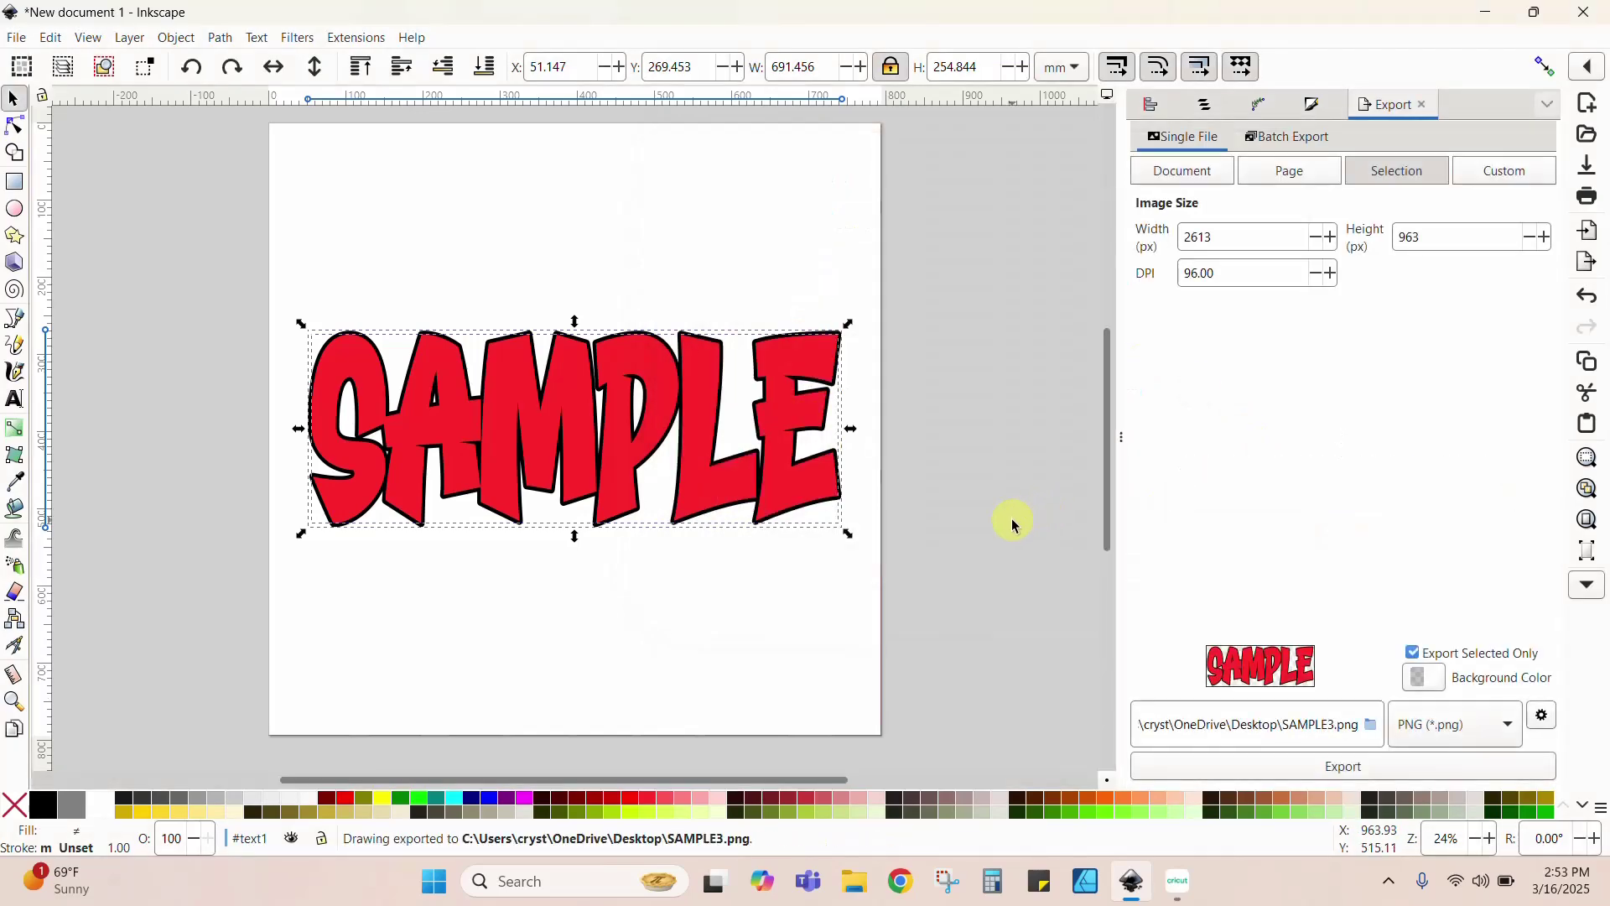
left_click(1485, 13)
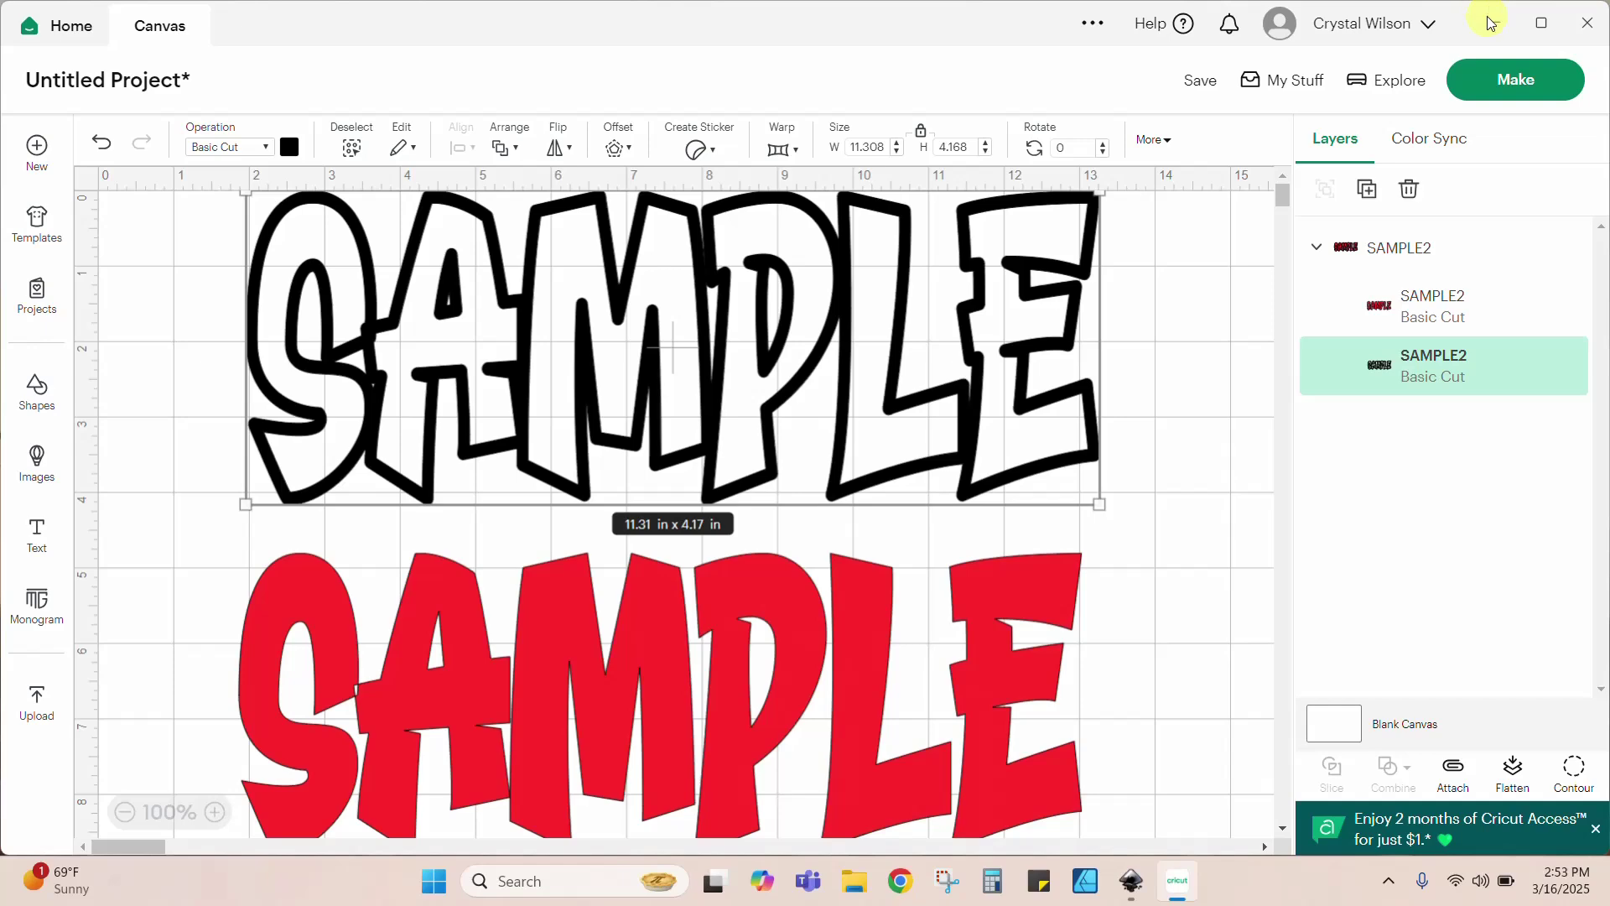
Step: Minimize Cricut Design Space to reveal the desktop with the SAMPLE3 file
left_click(1492, 28)
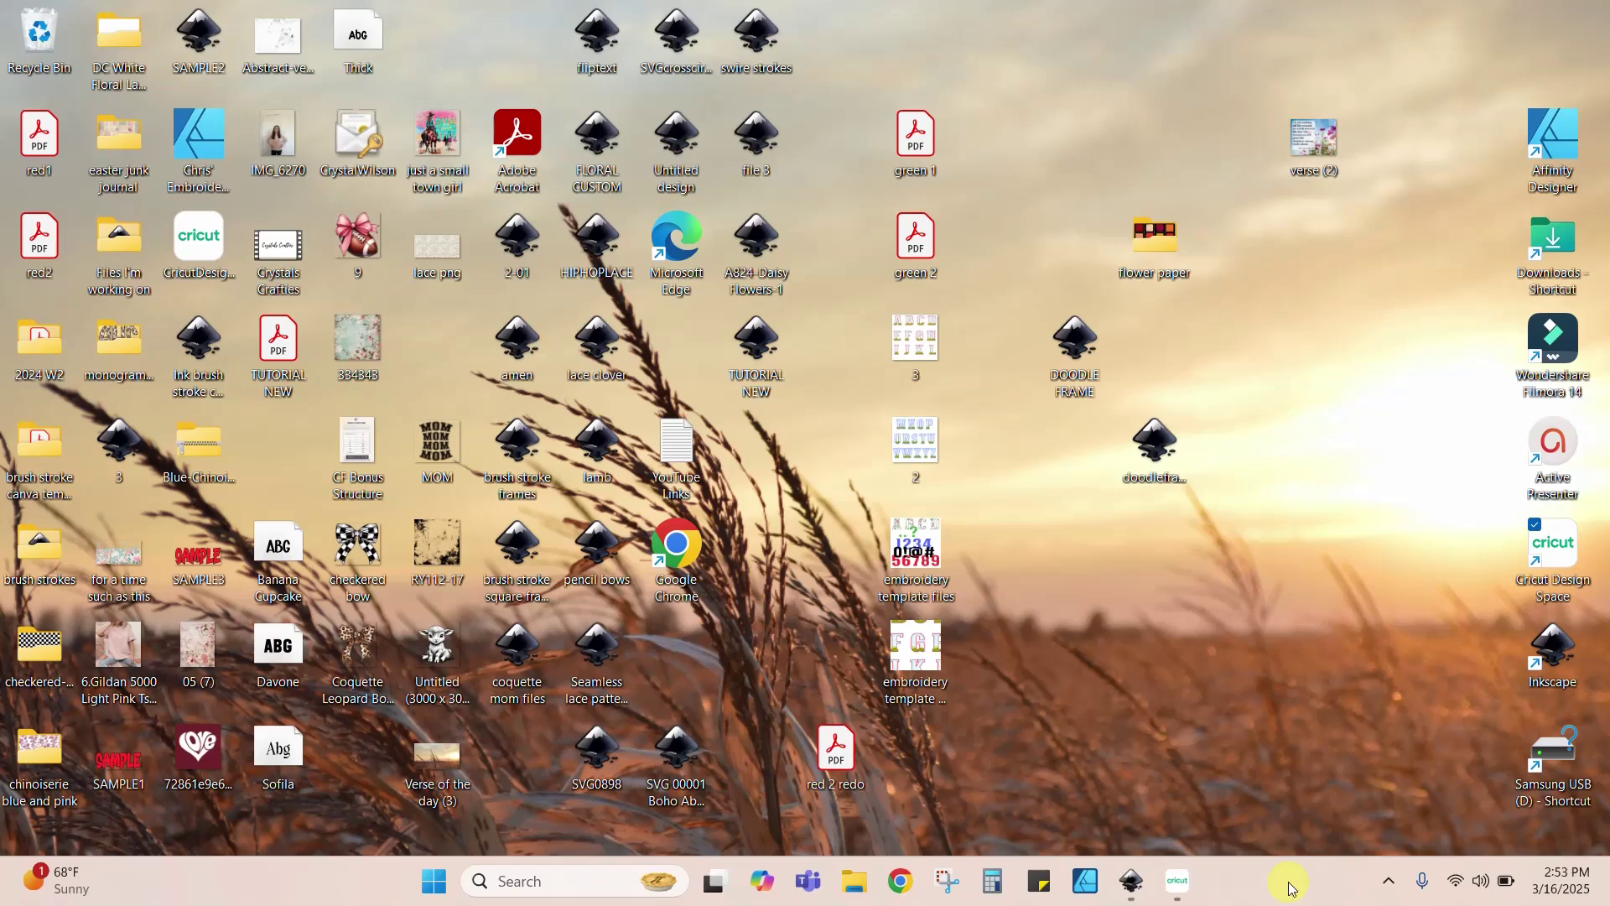
Step: Restore Inkscape, export the SAMPLE word as SAMPLE3.pdf in PDF format, and minimize it again
left_click(1132, 899)
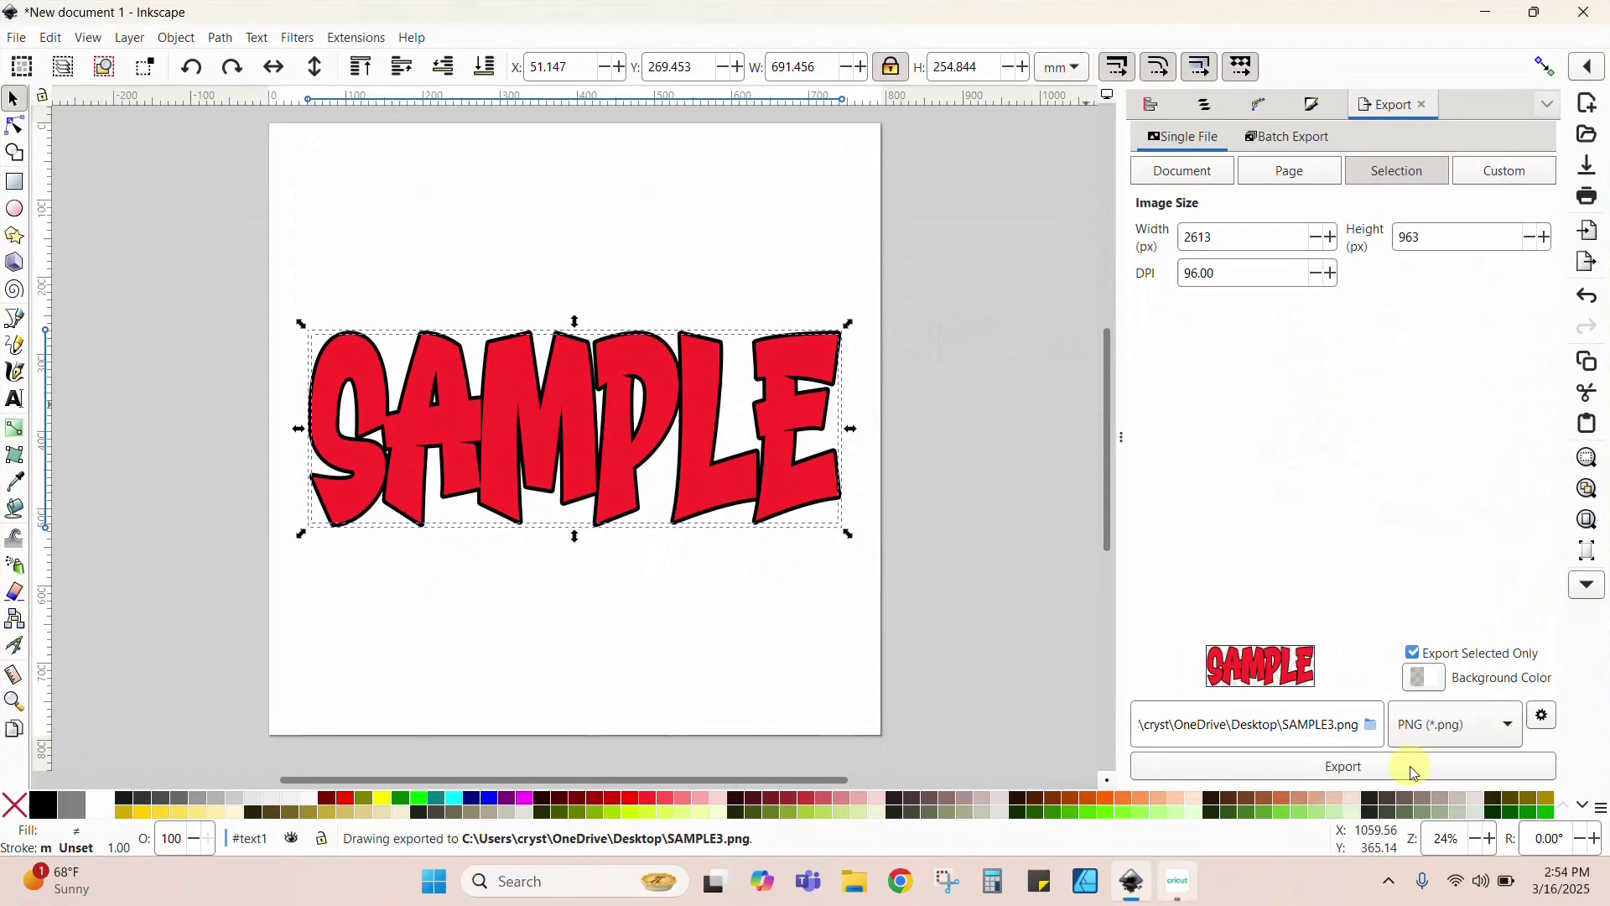
left_click(1501, 740)
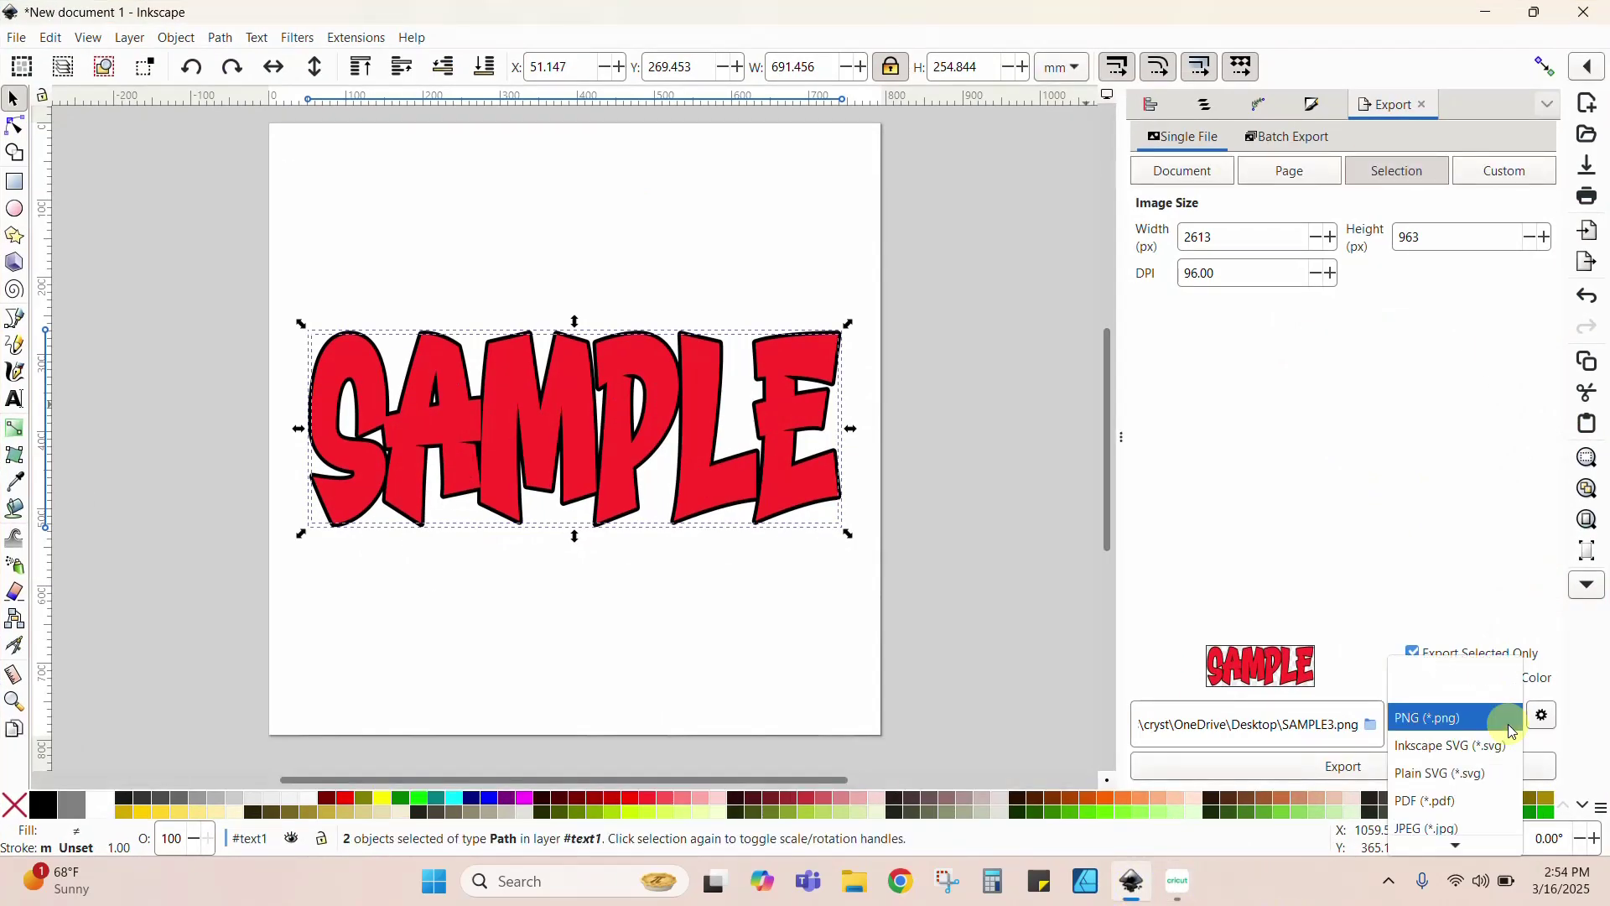
left_click(1423, 803)
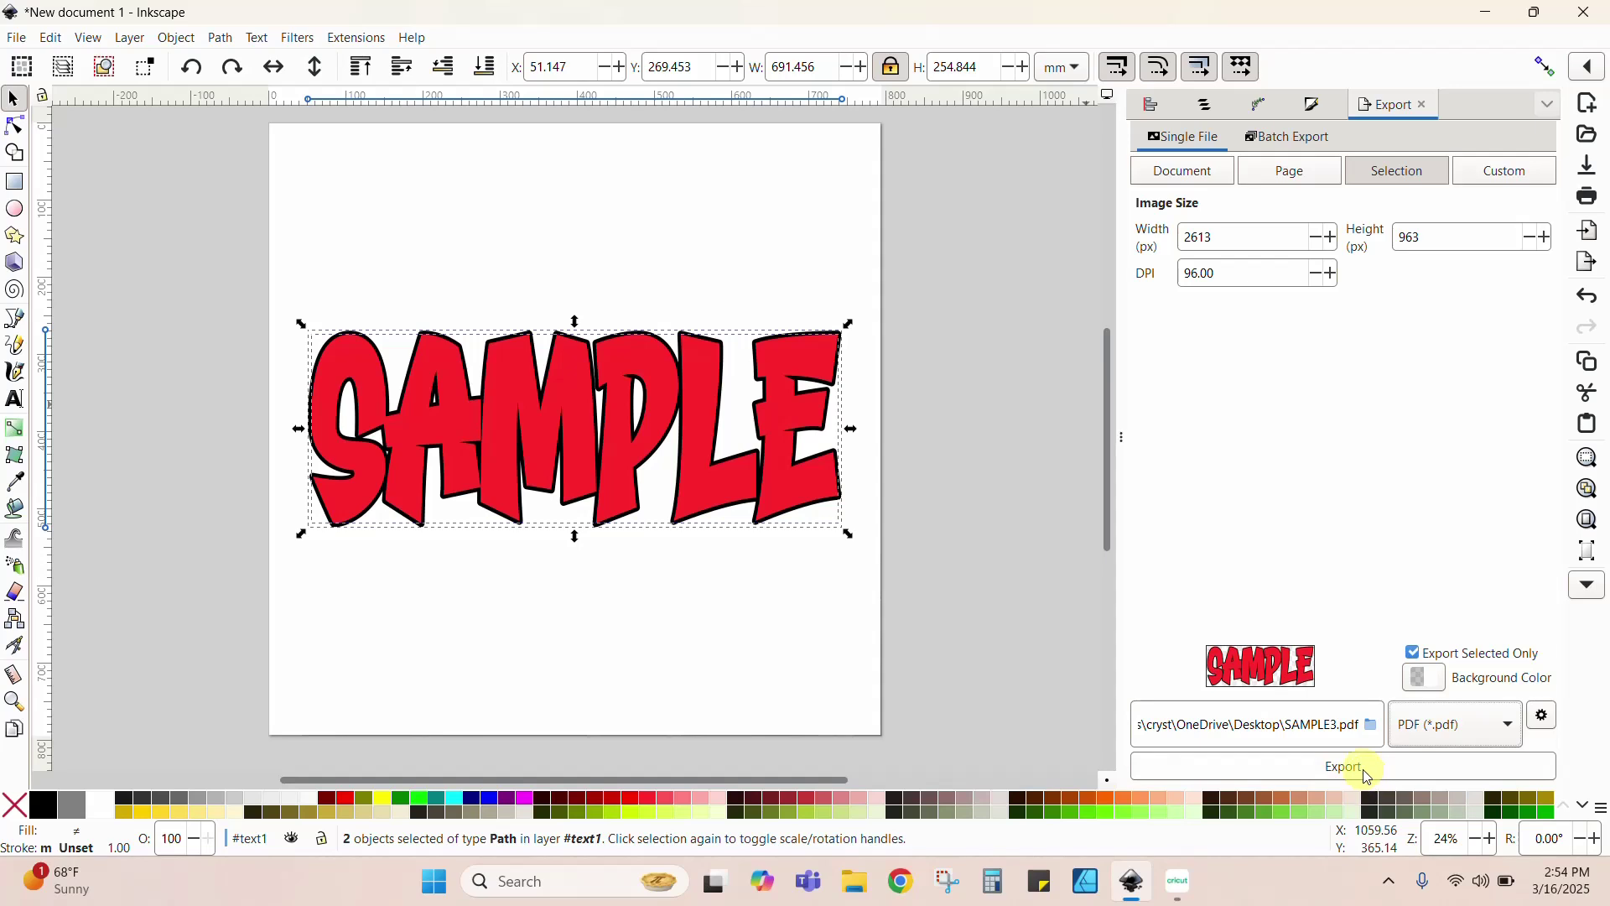
left_click(1364, 769)
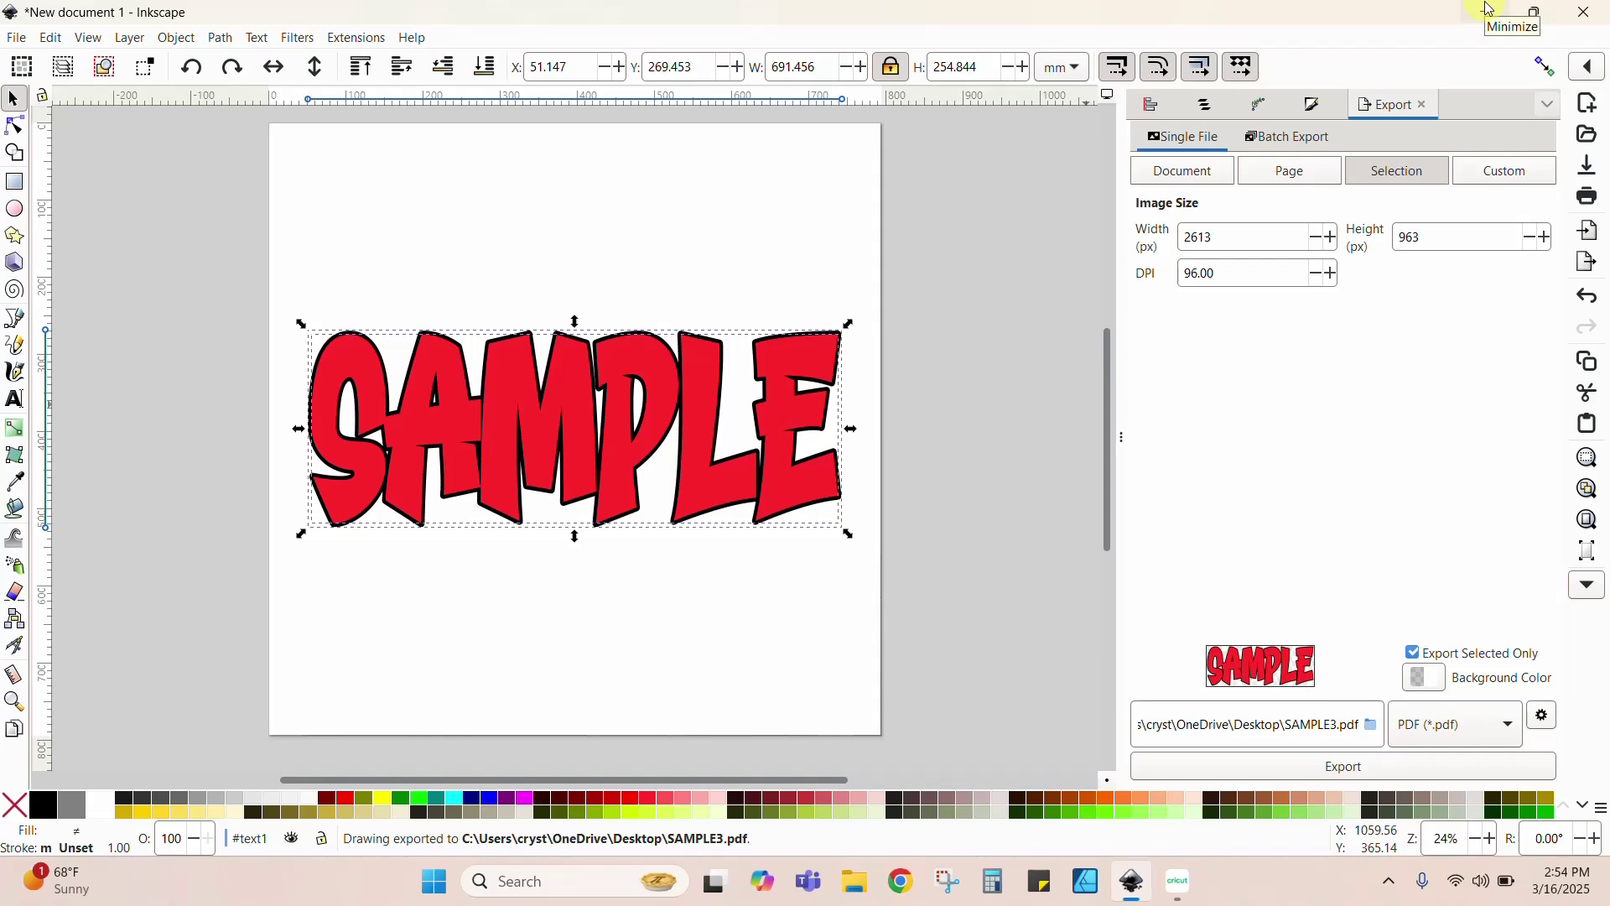
left_click(1490, 9)
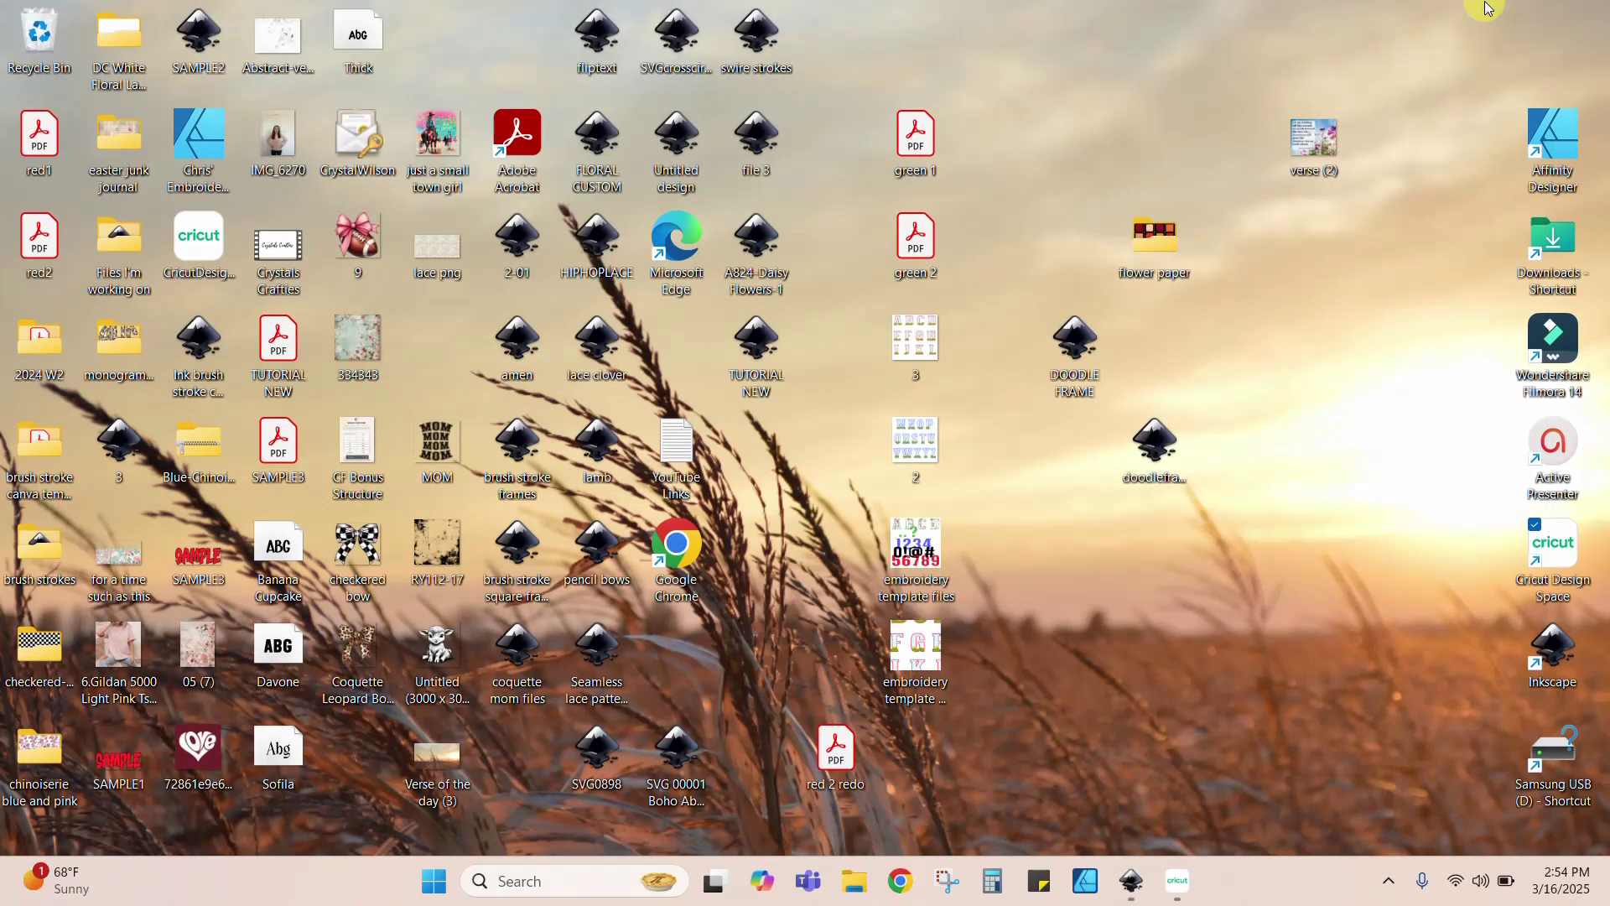
Step: Open SAMPLE3.pdf from the desktop in Acrobat, maximize the window, and expand the tray icons
left_click(283, 457)
double_click(284, 457)
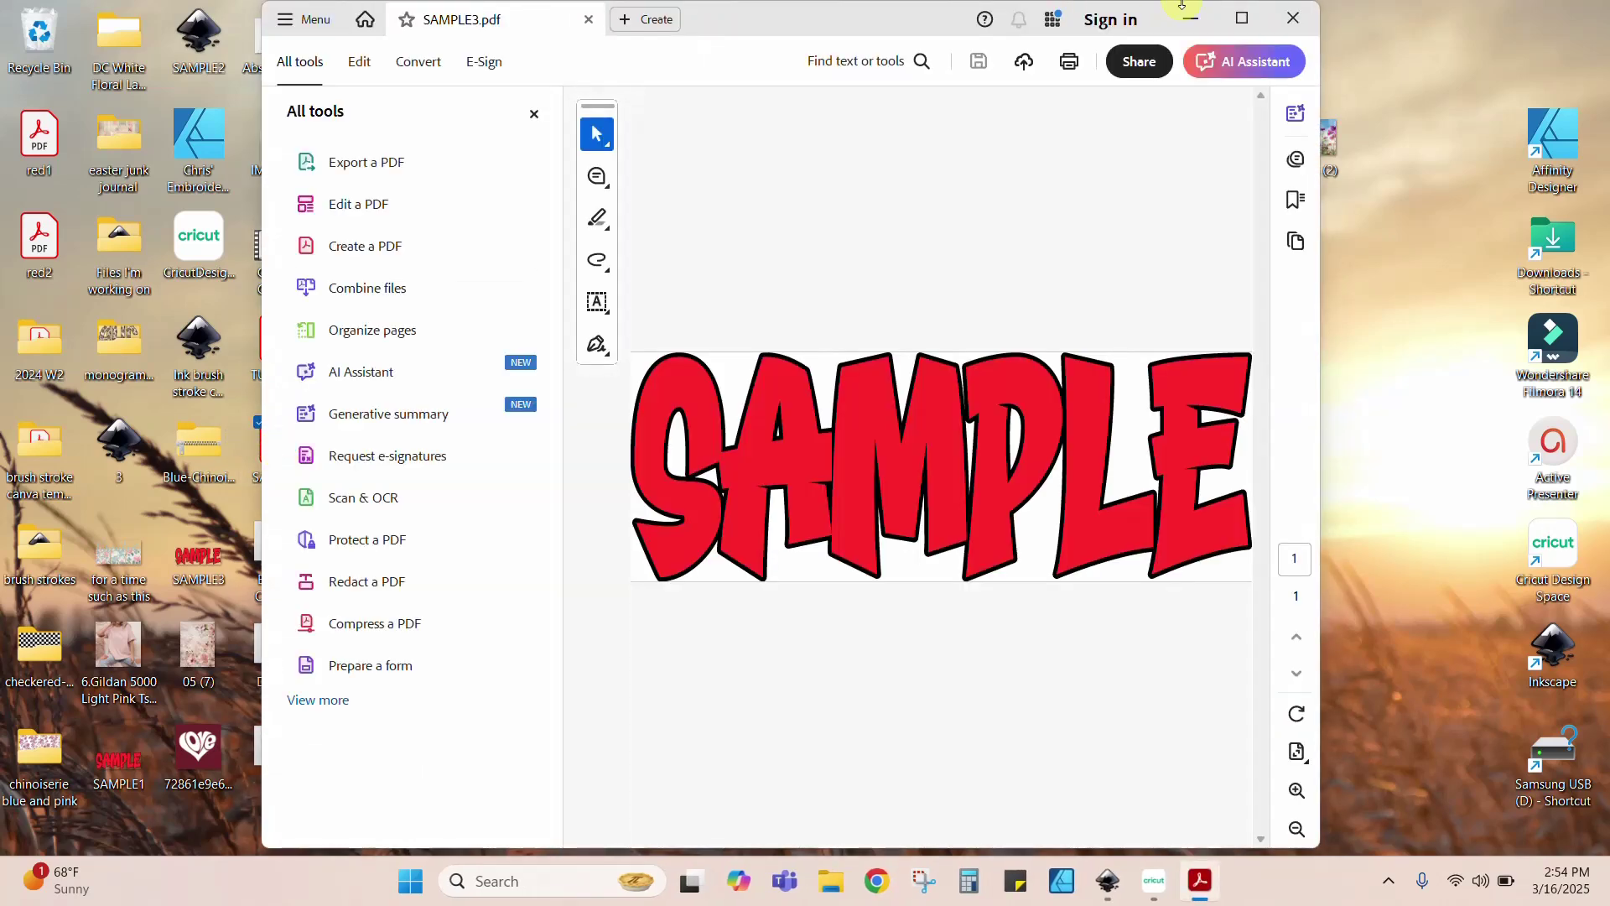
left_click(1242, 17)
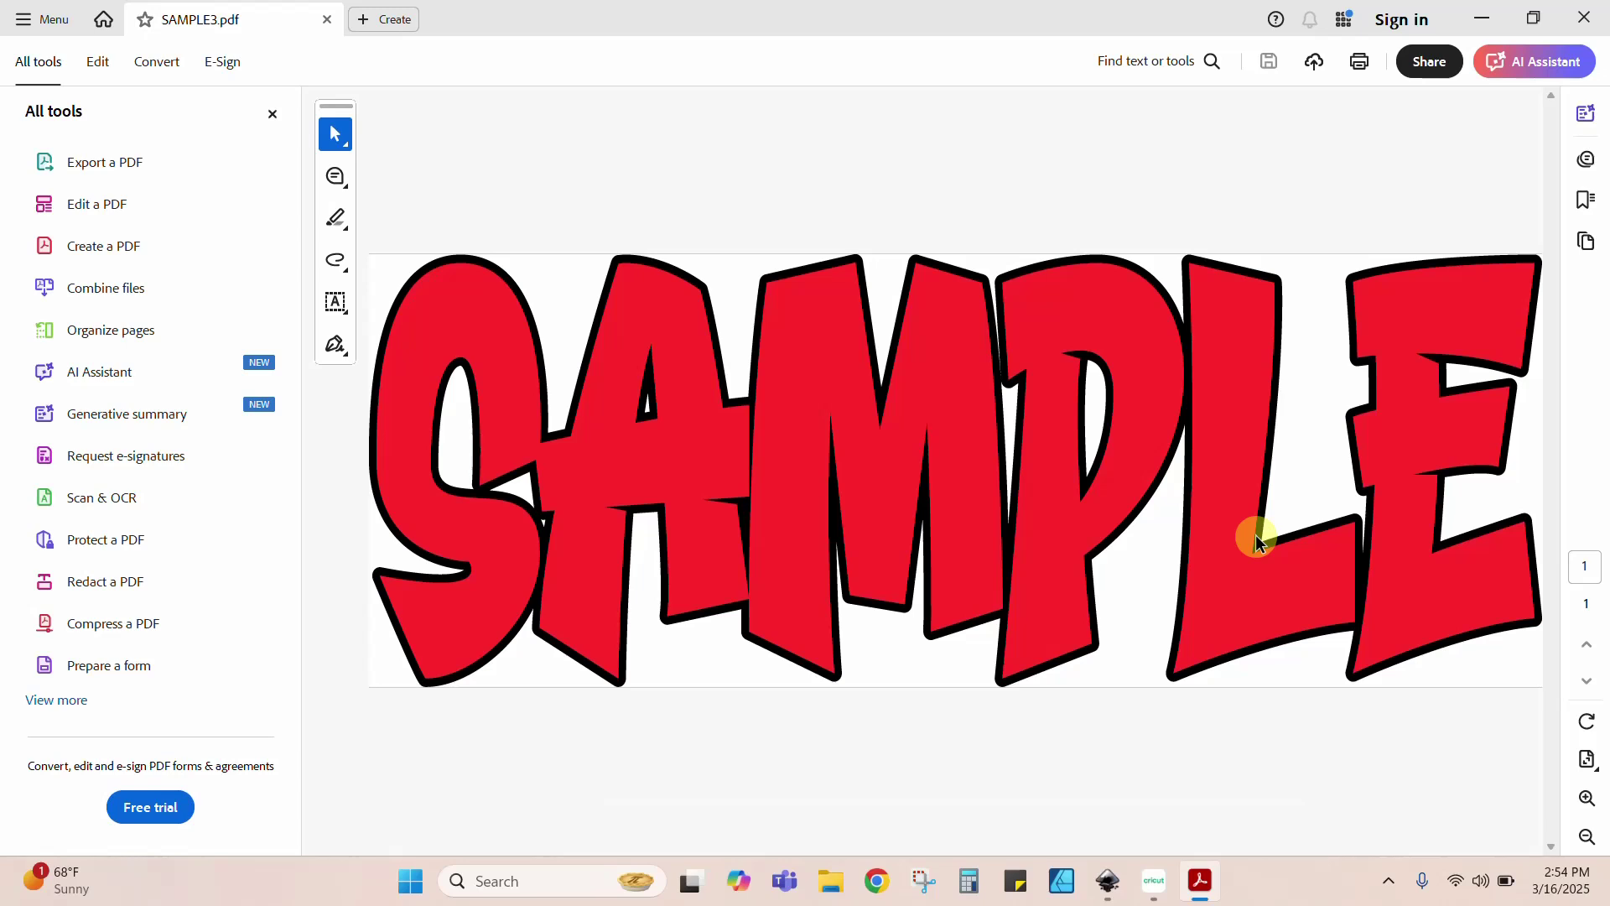
left_click(1393, 888)
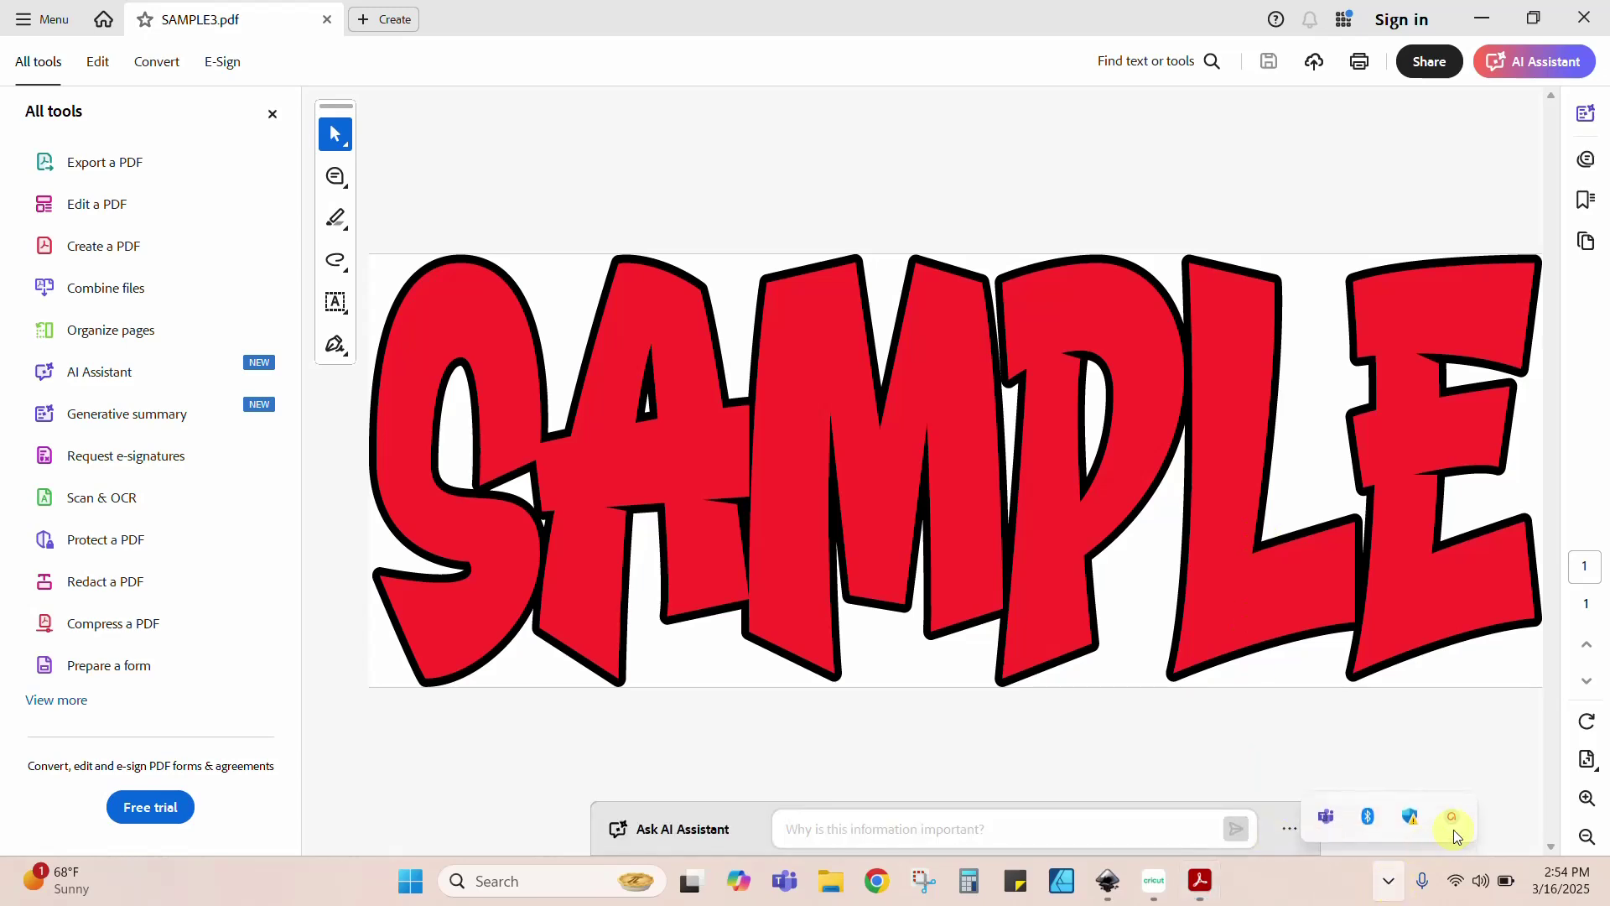